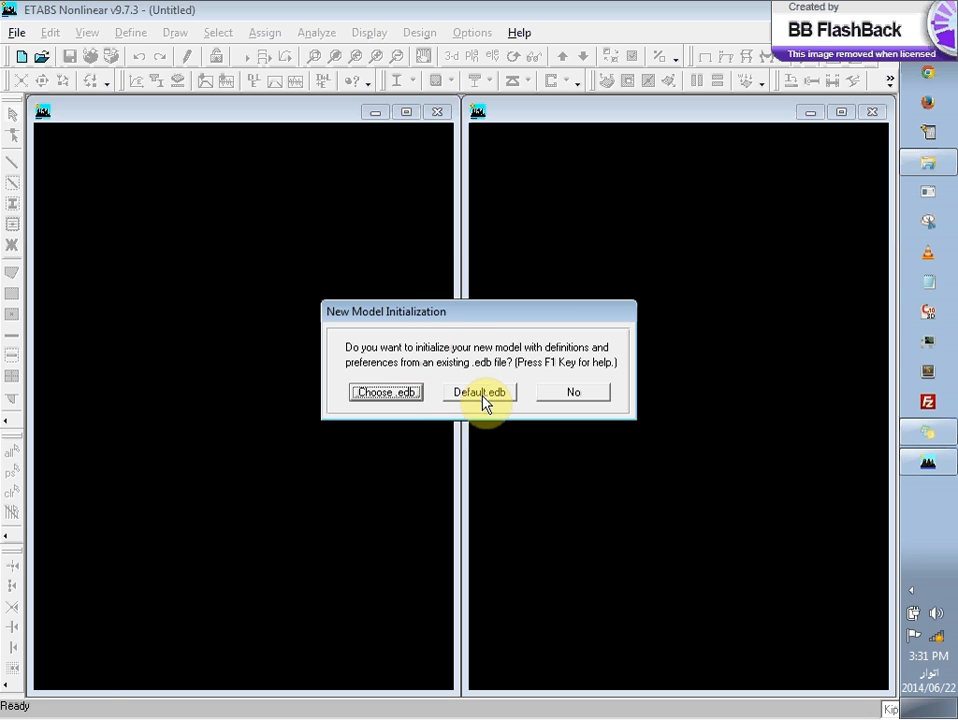
left_click(484, 397)
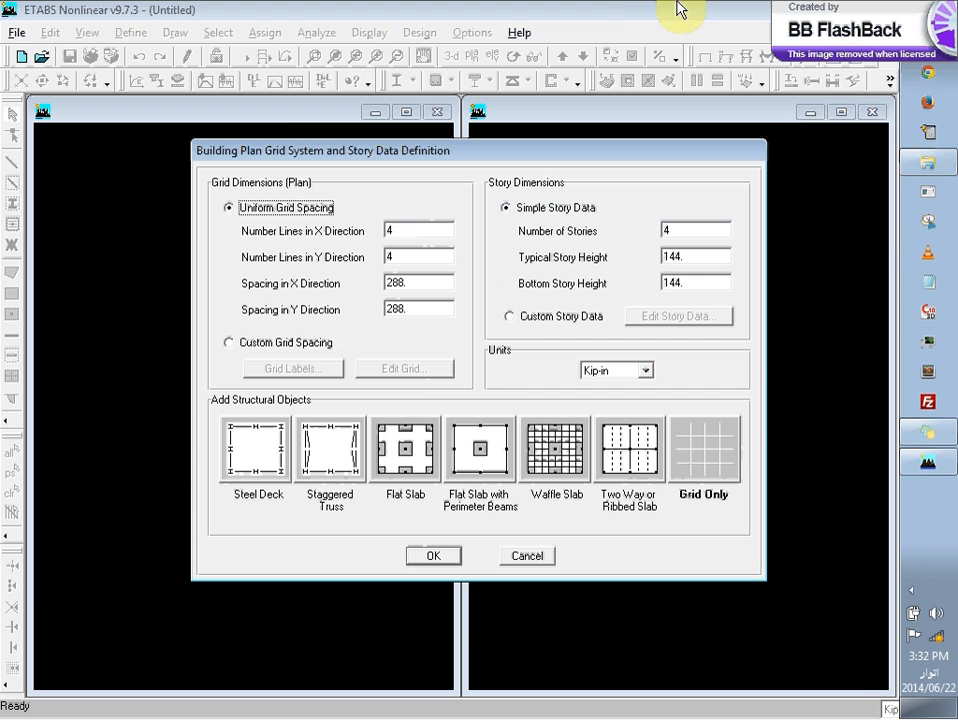
left_click(530, 558)
double_click(385, 8)
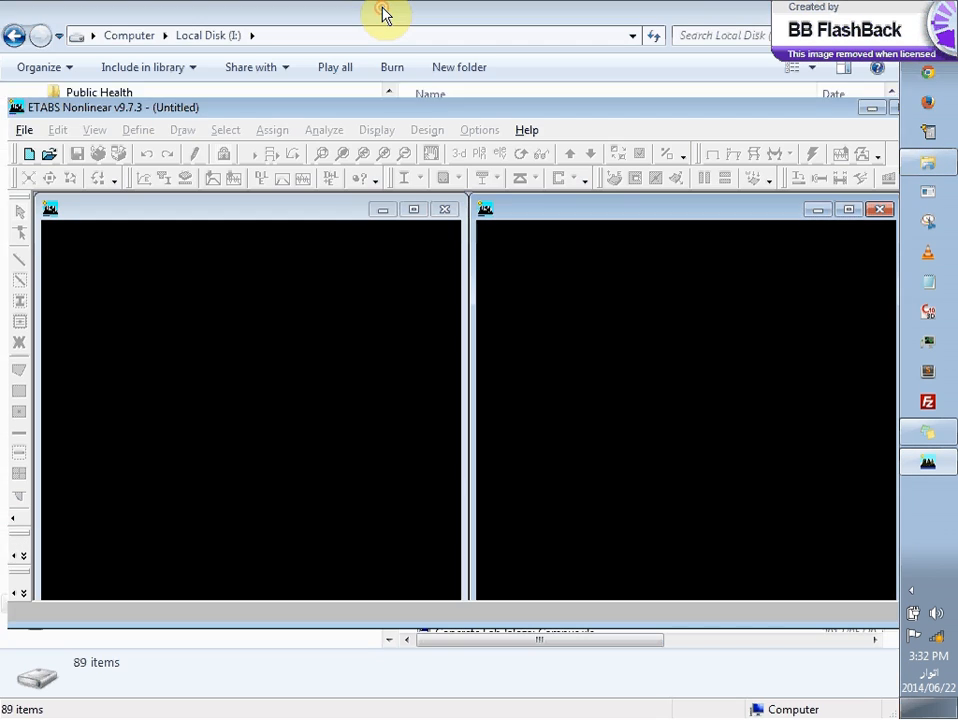
double_click(633, 107)
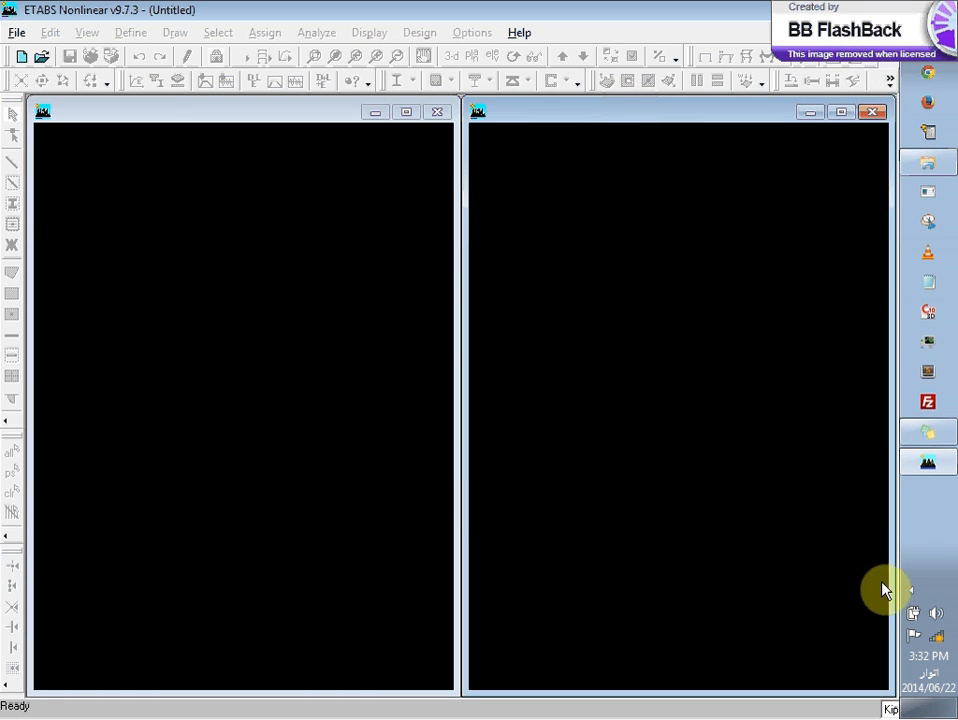
left_click_drag(900, 552, 938, 549)
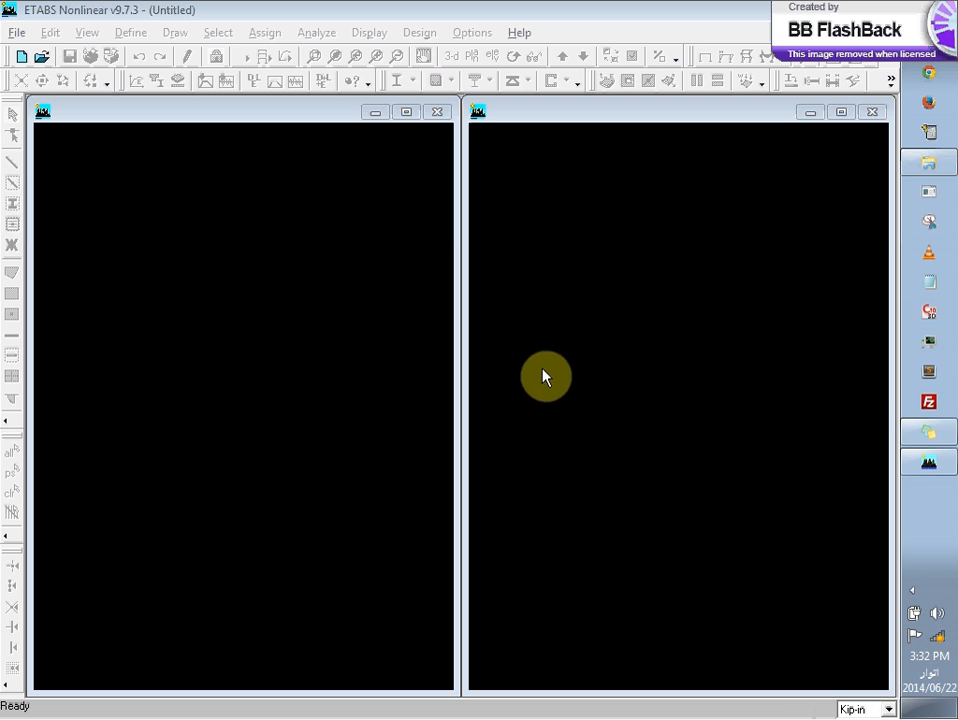
Step: Start a new model initialized with the definitions and preferences from Default.edb
left_click(14, 32)
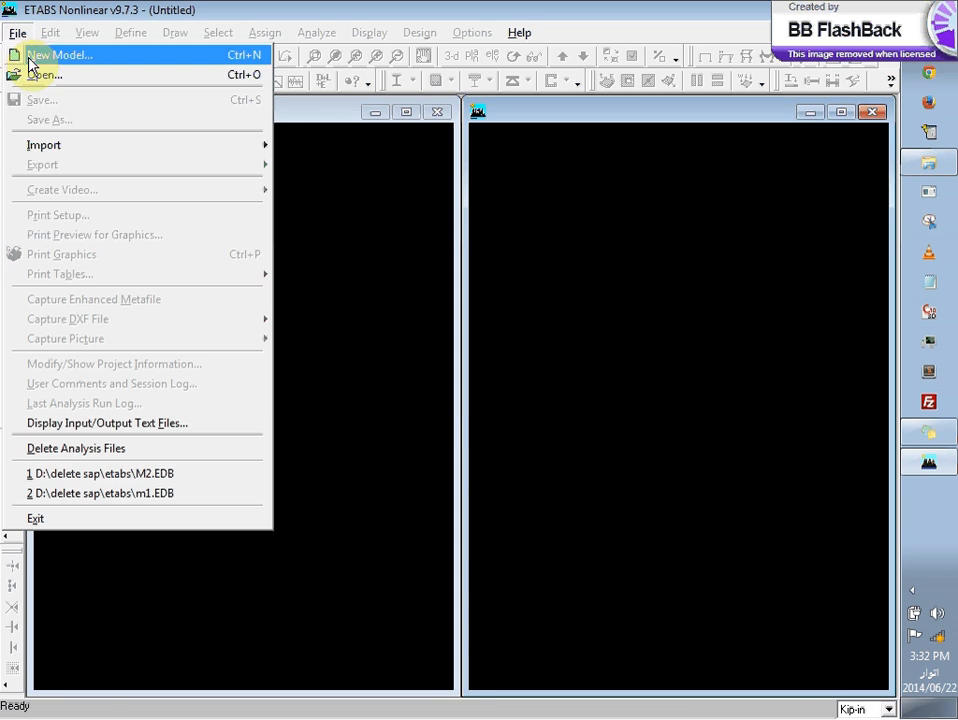
left_click(32, 55)
left_click(476, 390)
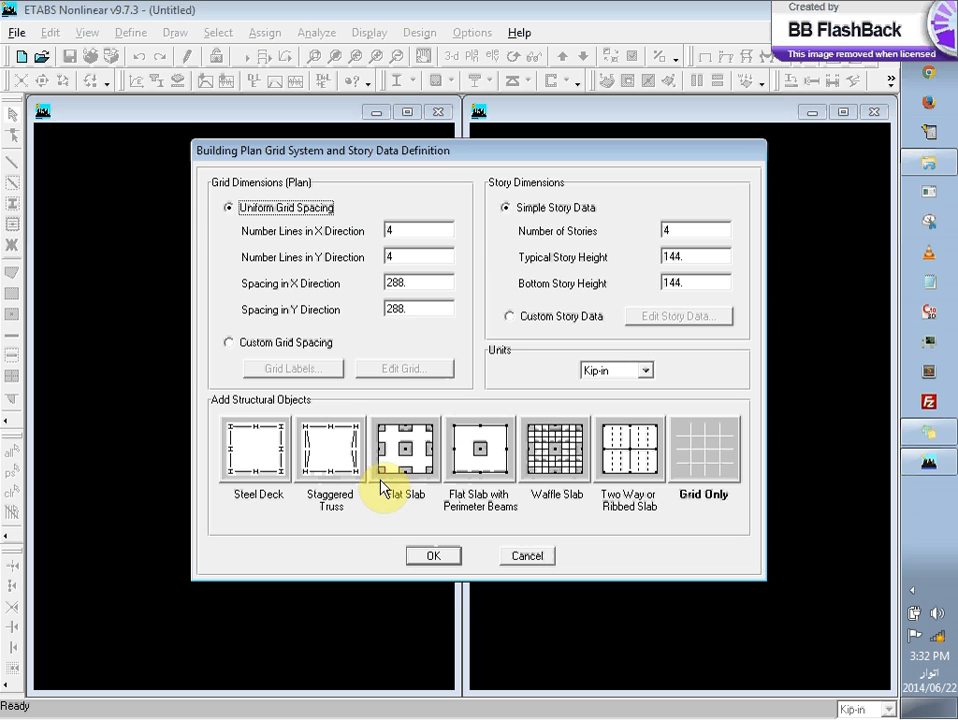
left_click(482, 452)
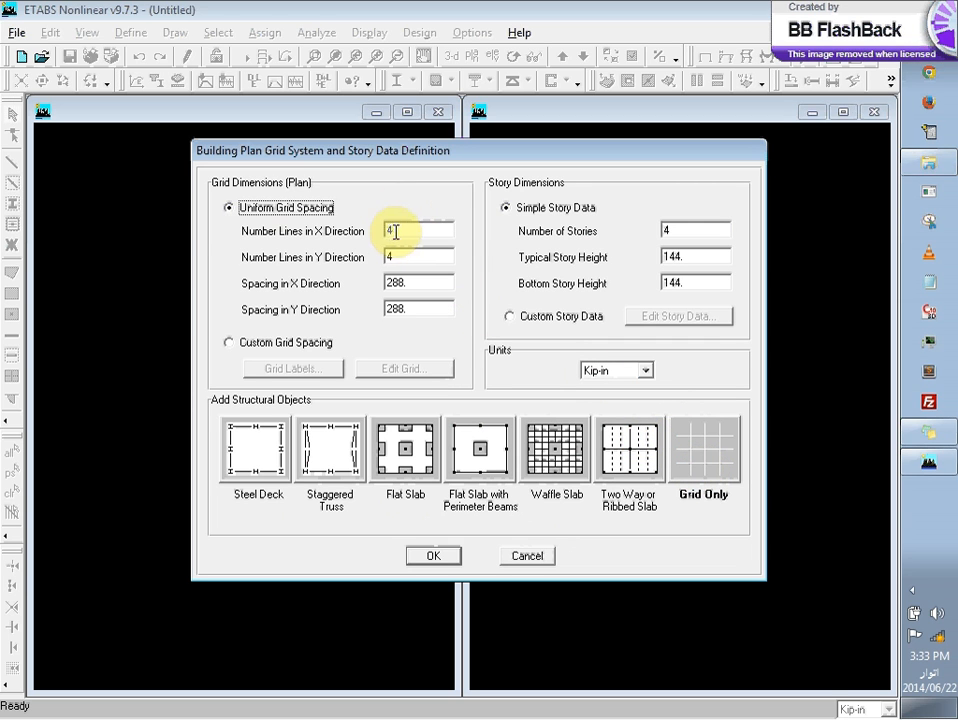
Step: Try to set the number of grid lines to 10 in both the X and Y directions
left_click_drag(393, 231, 363, 230)
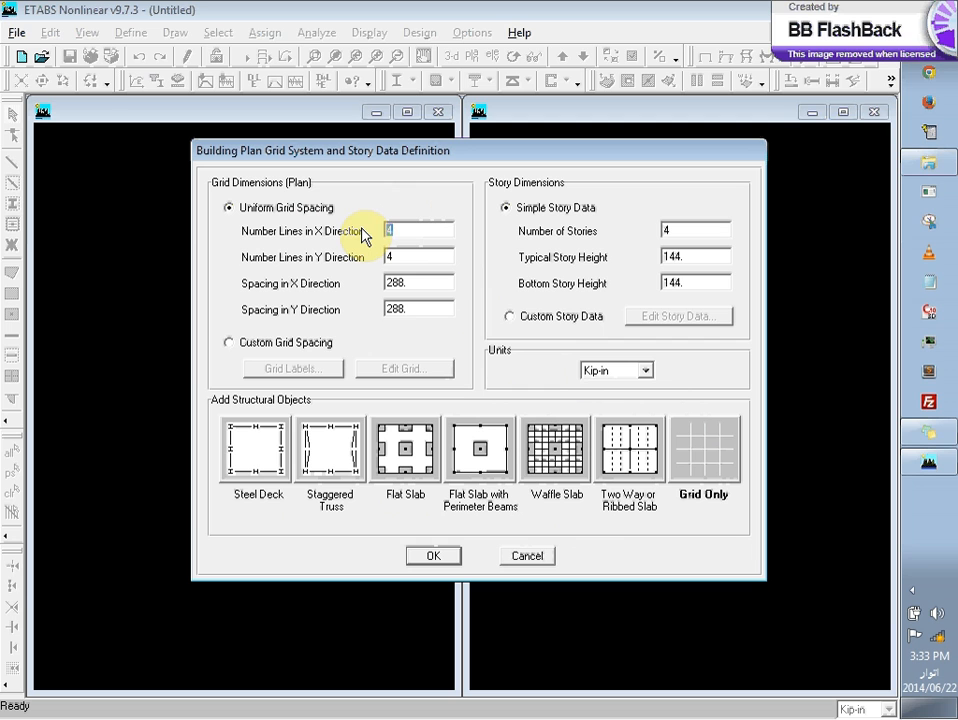
type("10ft")
key("BackSpace")
key("BackSpace")
left_click(386, 257)
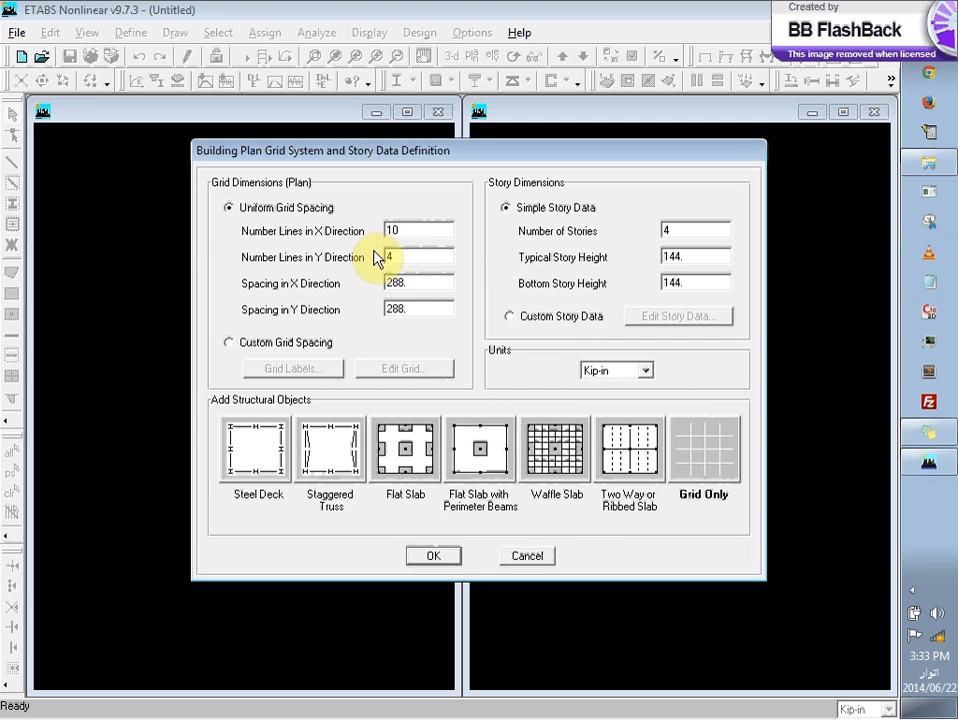
type("10")
key("Delete")
type("ft")
key("BackSpace")
key("BackSpace")
key("BackSpace")
key("BackSpace")
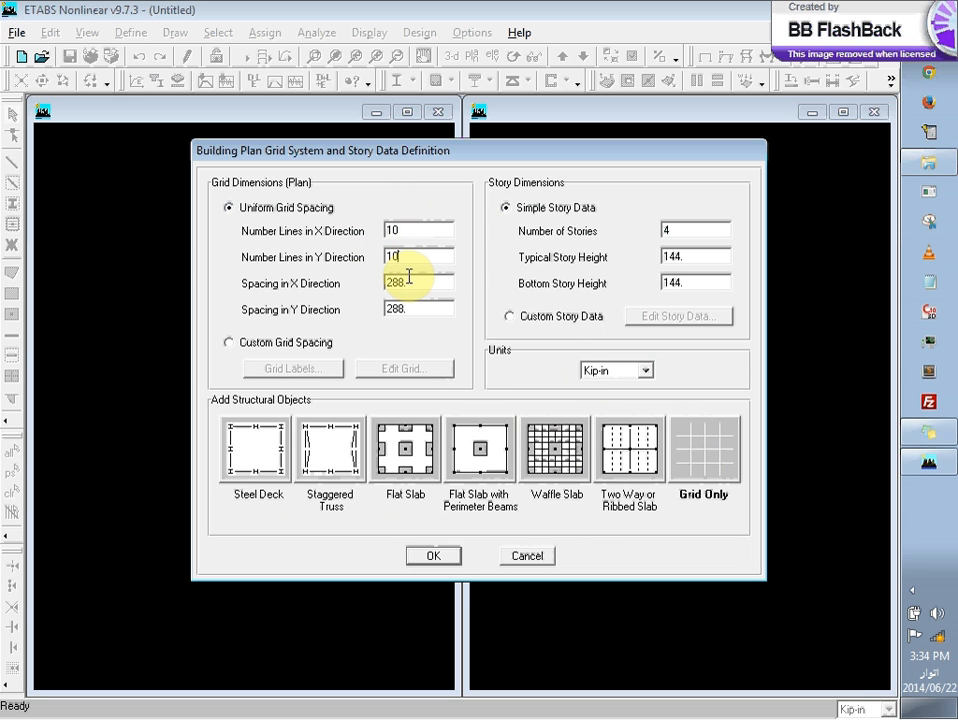
left_click(408, 231)
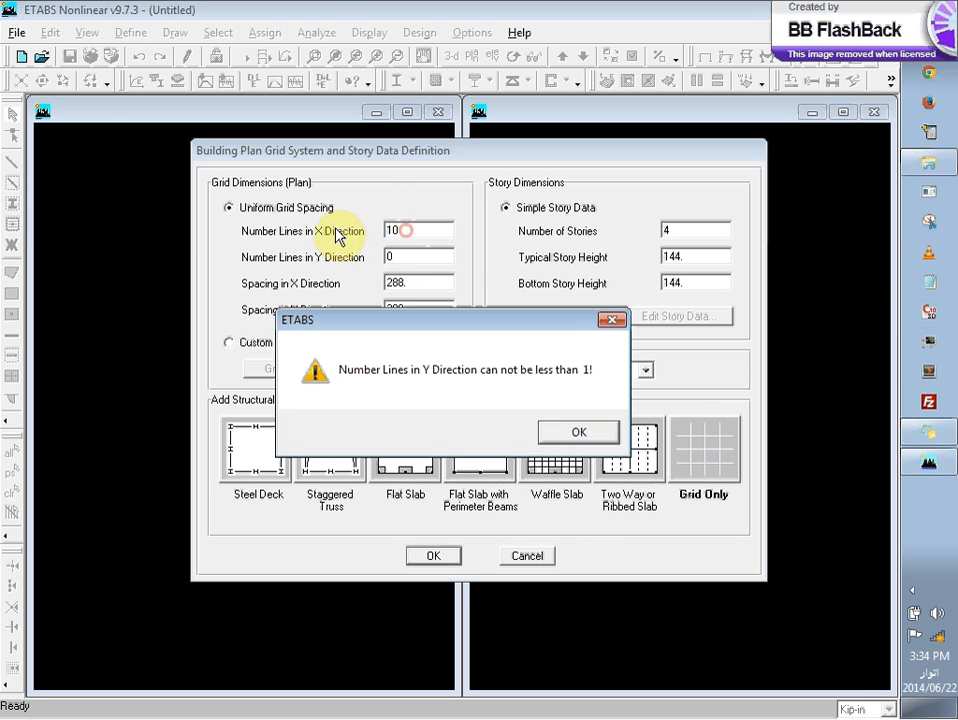
left_click(563, 430)
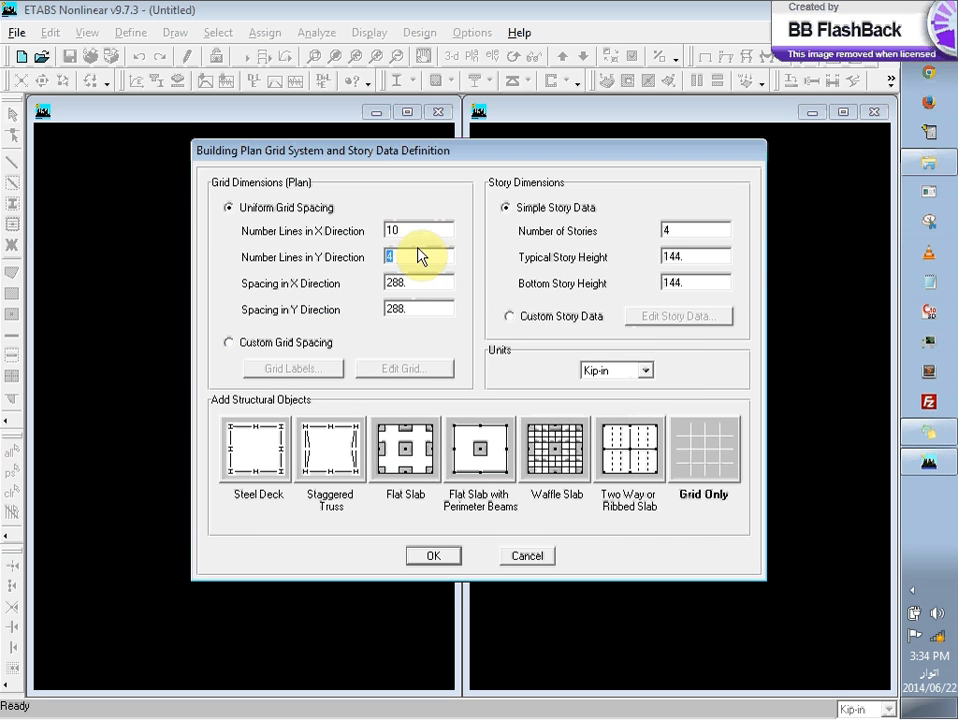
Step: Set the number of grid lines to 3 in both the Y and X directions
type("3")
left_click(408, 233)
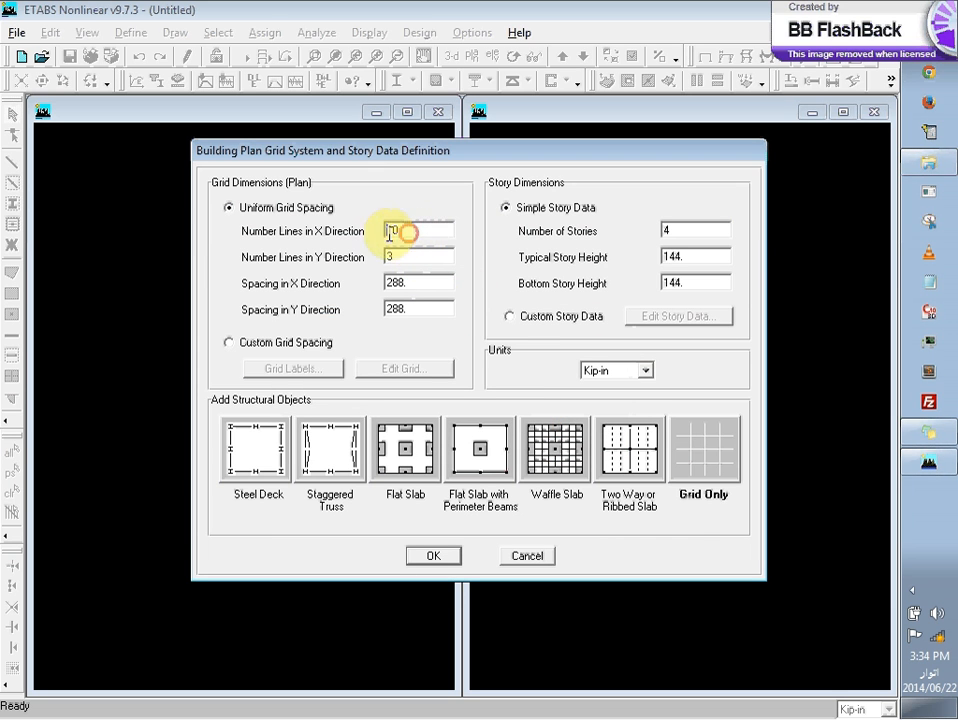
type("3")
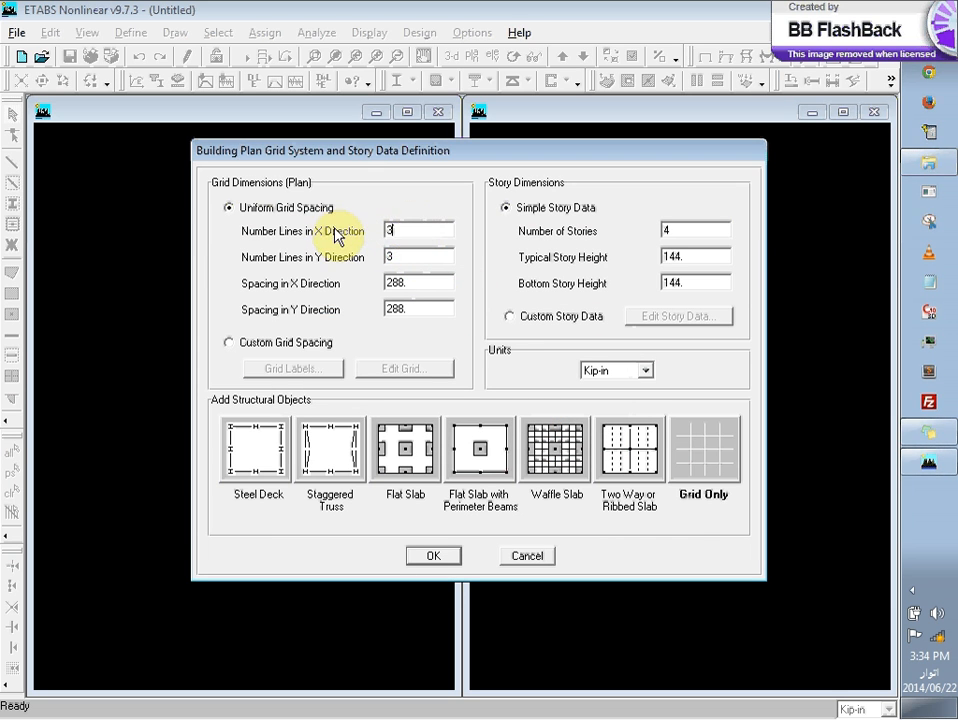
Step: Set the uniform grid spacing to 10 ft in both the X and Y directions
left_click(412, 282)
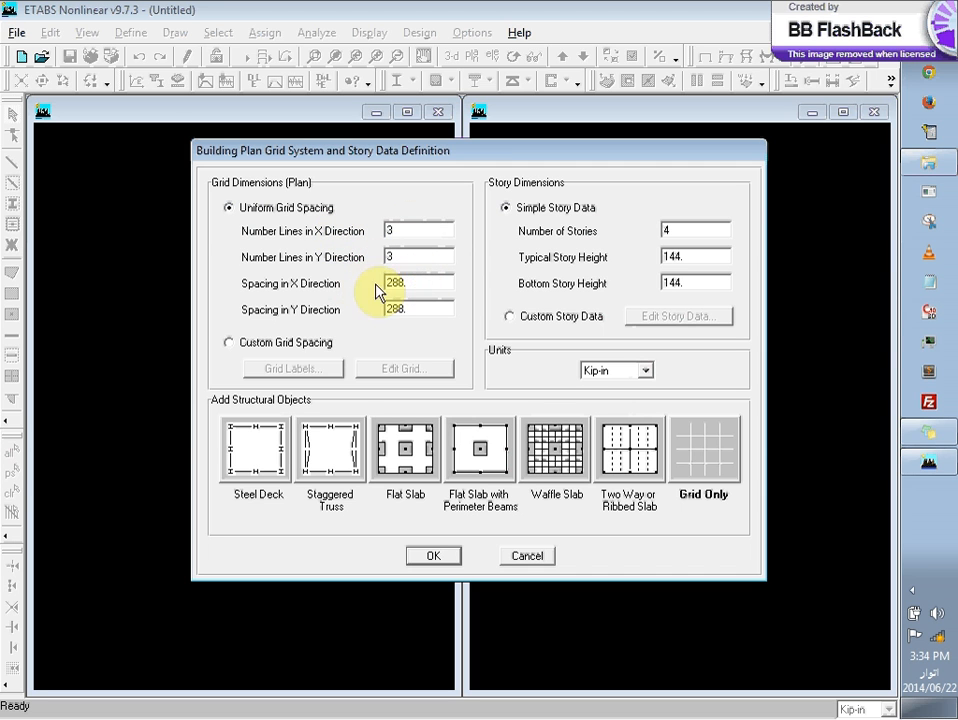
left_click_drag(413, 284, 376, 290)
type("10ft")
left_click(421, 310)
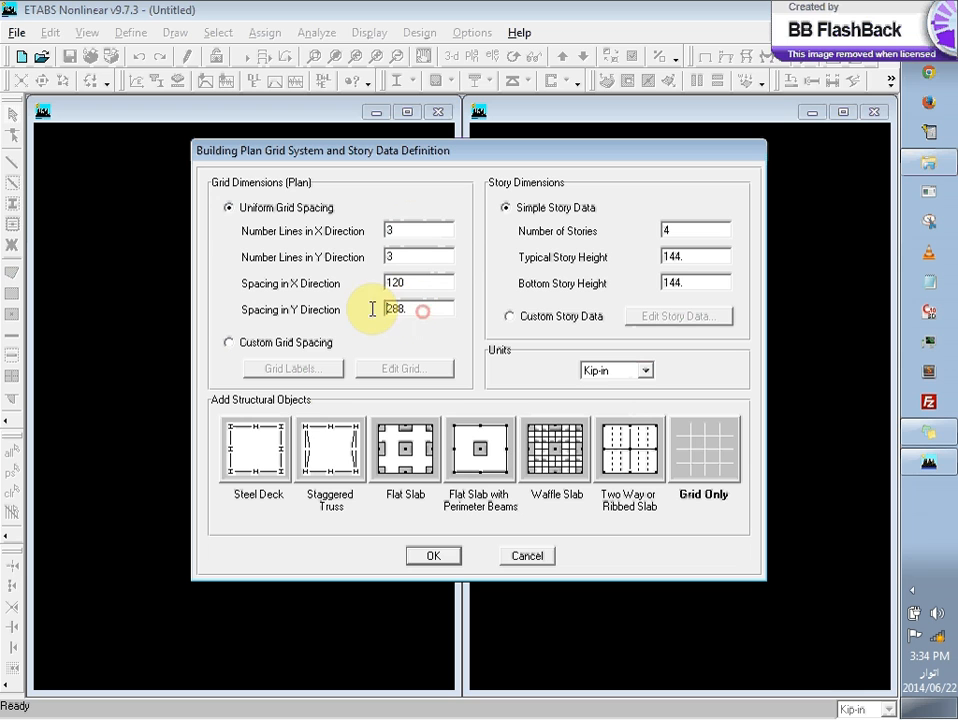
key("BackSpace")
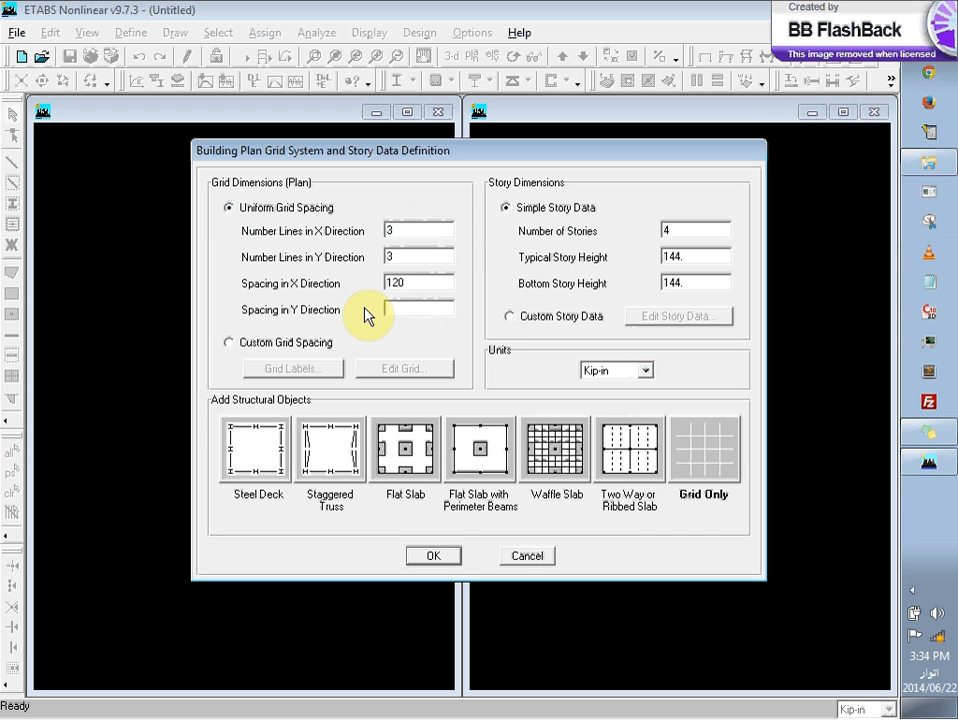
type("10ft")
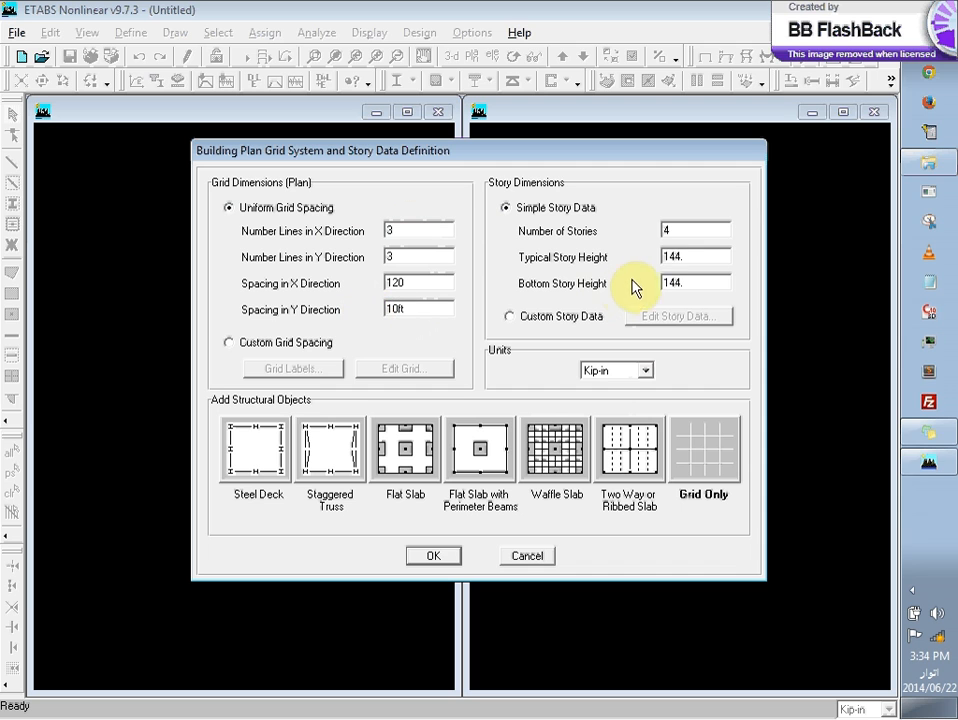
Step: Define 3 stories with an 11 ft typical height and a 14 ft bottom height, and create the grid-only model
double_click(699, 233)
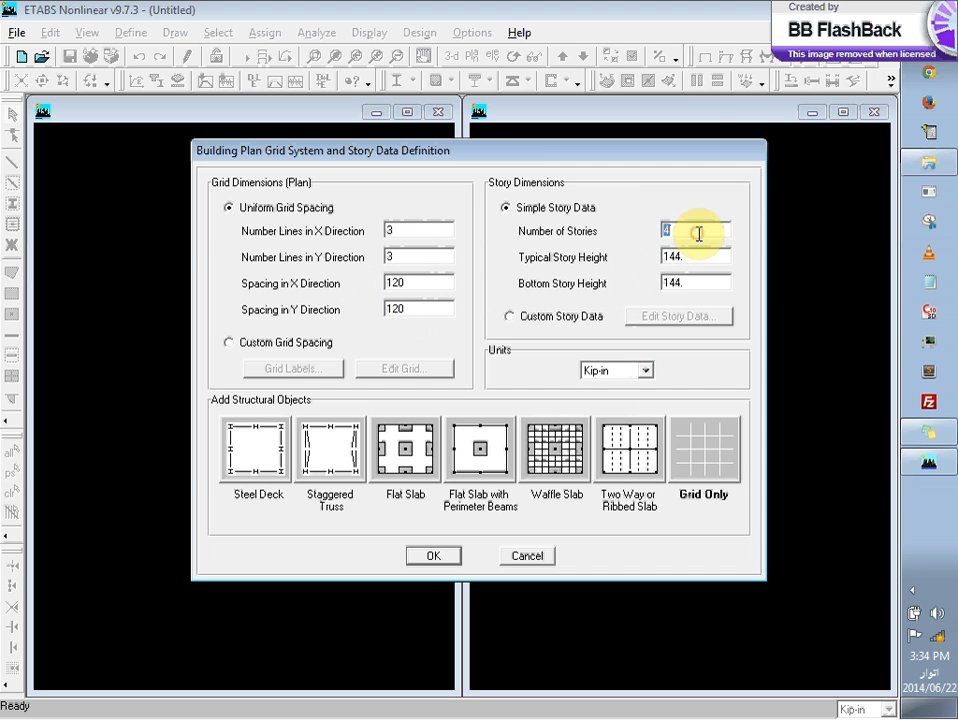
type("3")
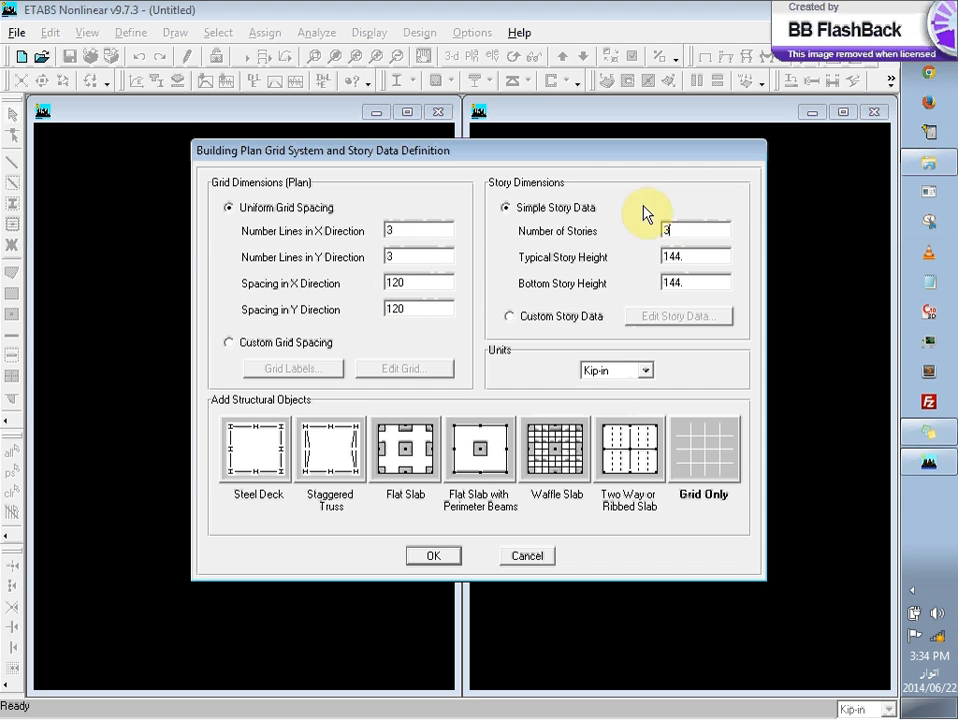
double_click(686, 256)
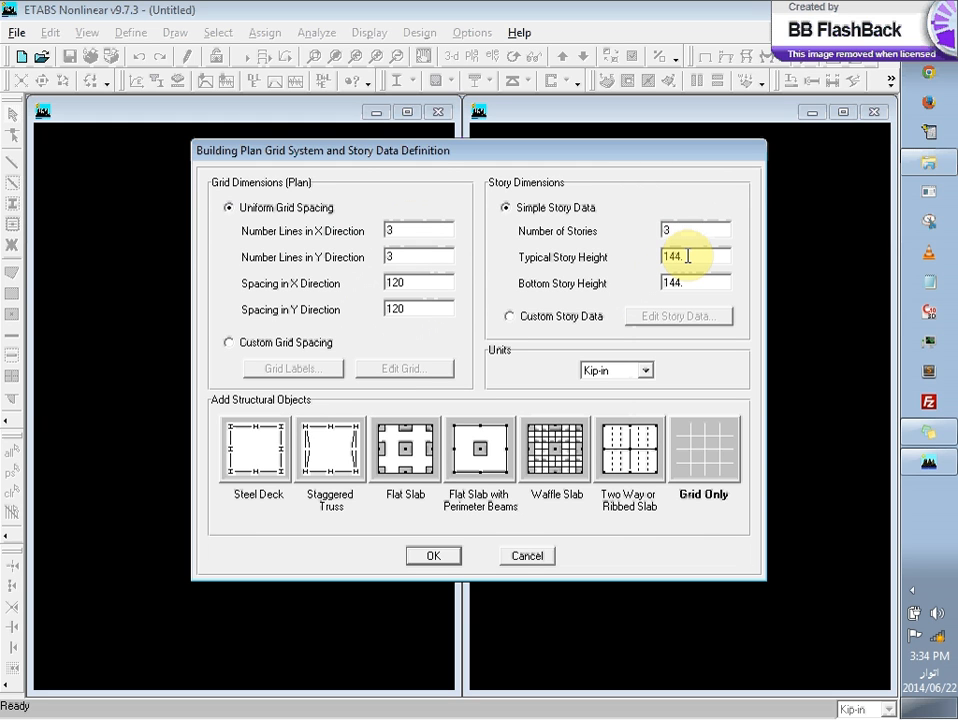
double_click(687, 256)
type("11ft")
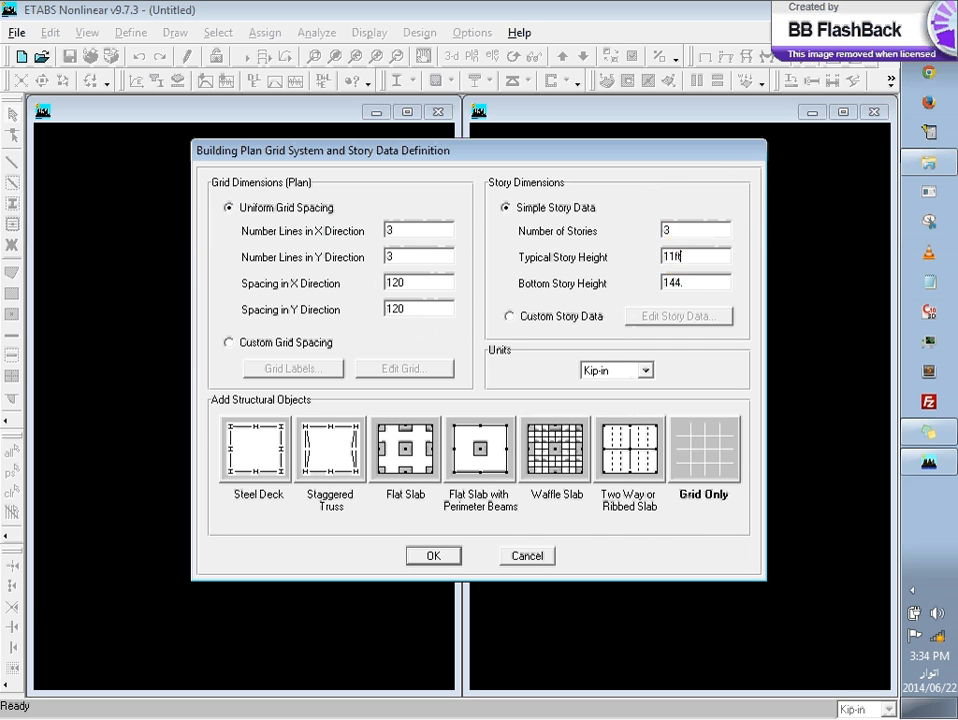
double_click(680, 283)
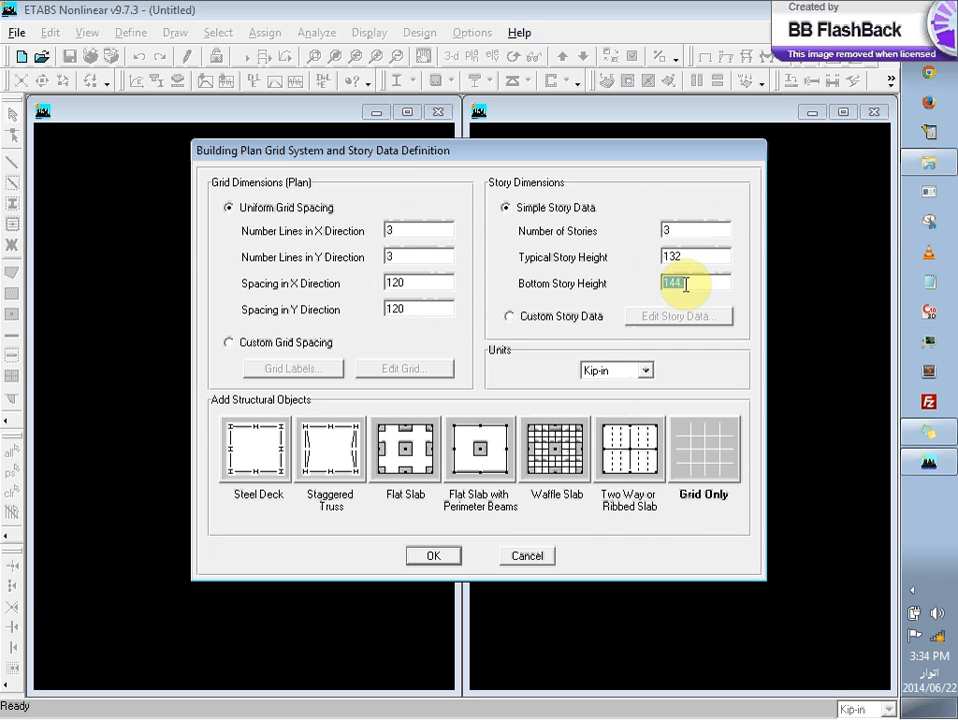
type("14ft")
double_click(700, 256)
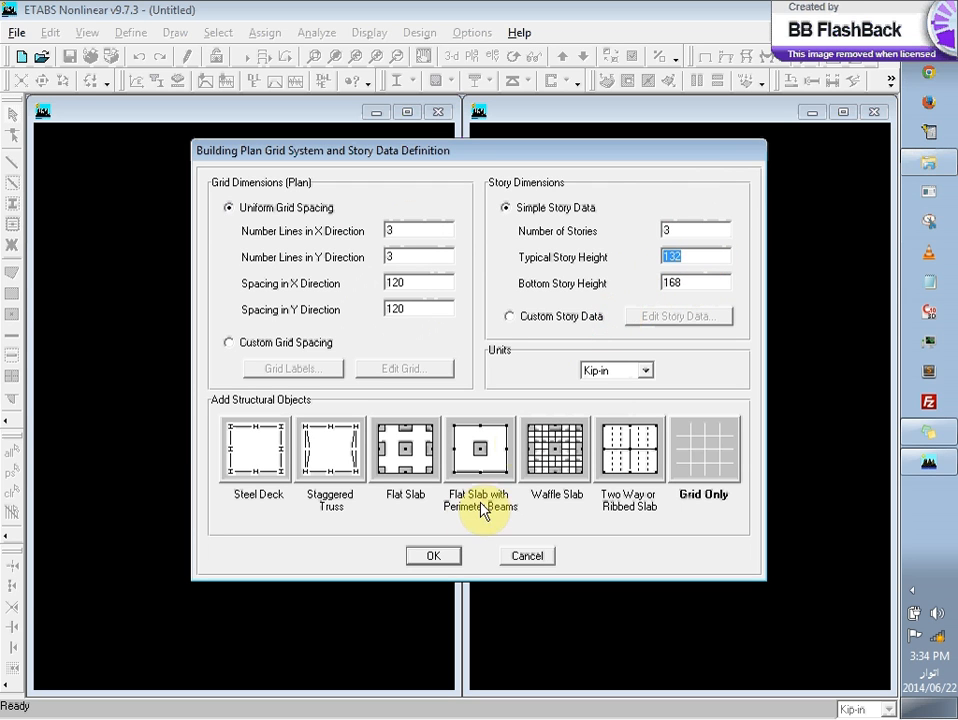
left_click(449, 562)
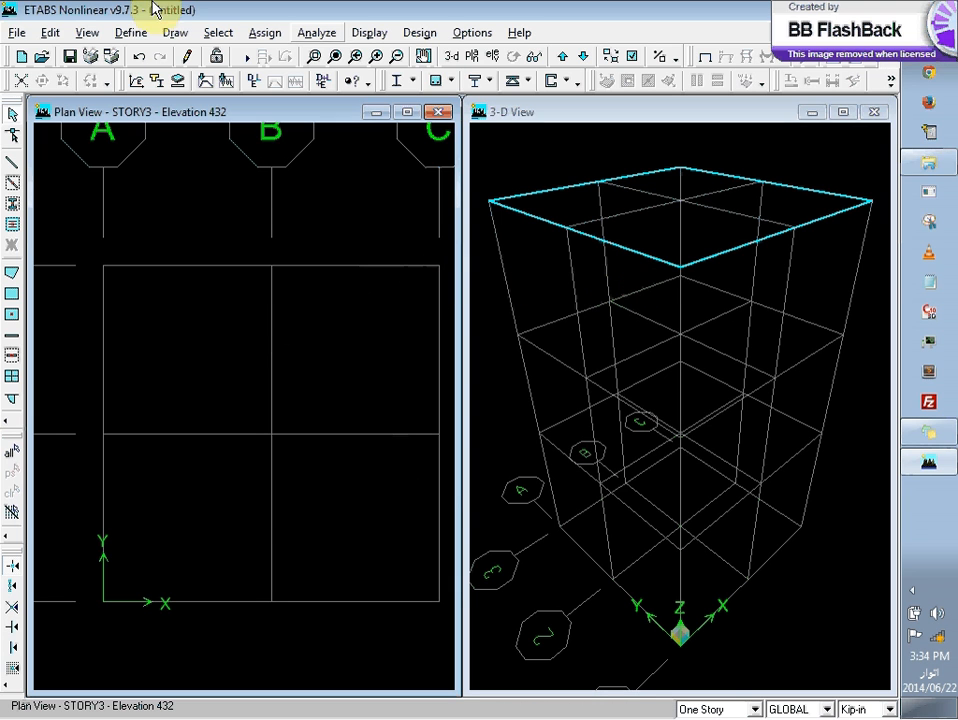
Step: Discard the unsaved grid model and start a new model initialized from Default.edb
left_click(17, 30)
left_click(40, 56)
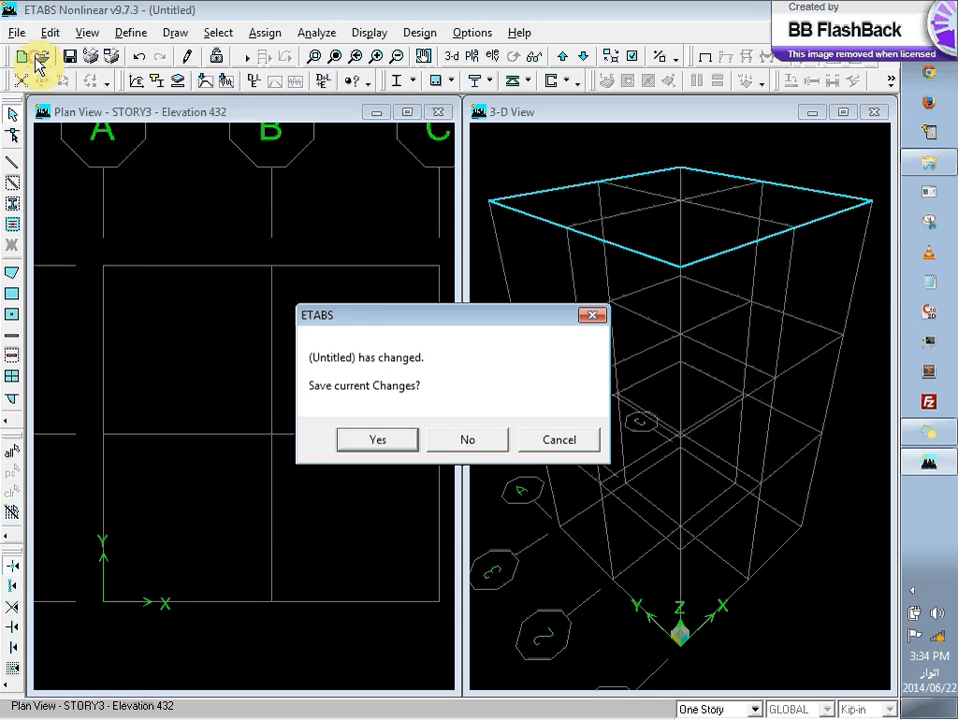
left_click(458, 445)
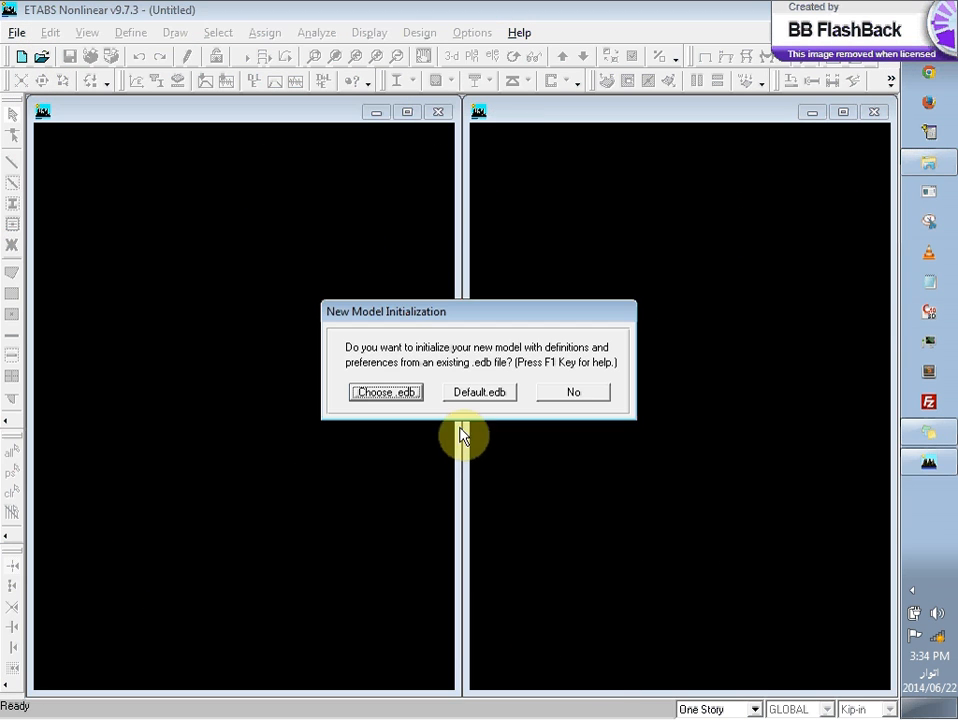
left_click(485, 391)
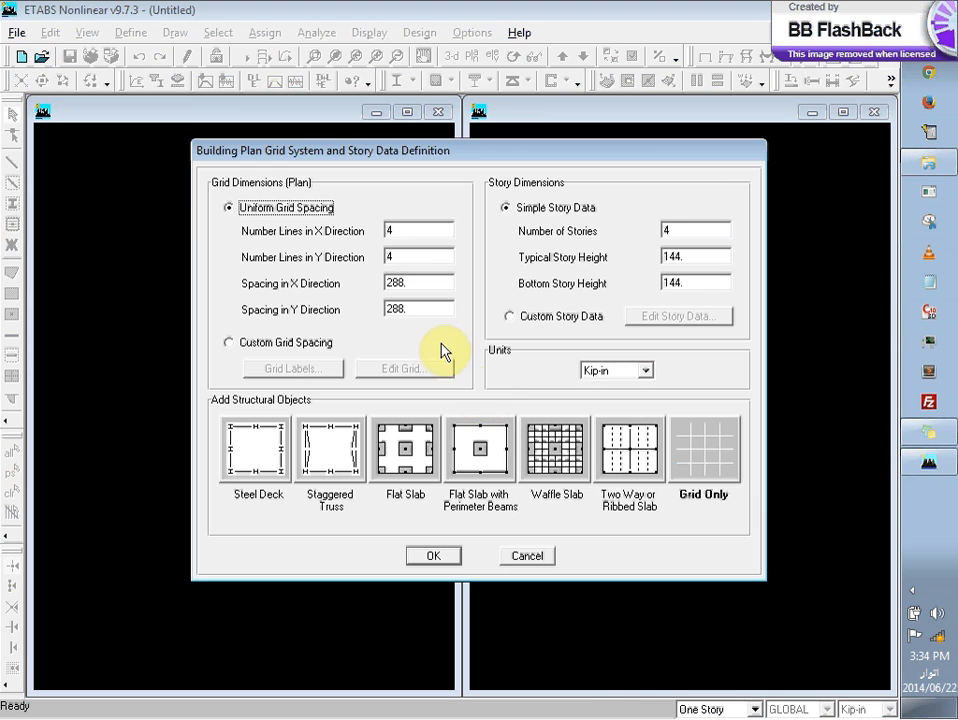
Step: Set the number of grid lines to 3 in both the X and Y directions for the new model
key("BackSpace")
type("3")
left_click(430, 258)
key("BackSpace")
type("3")
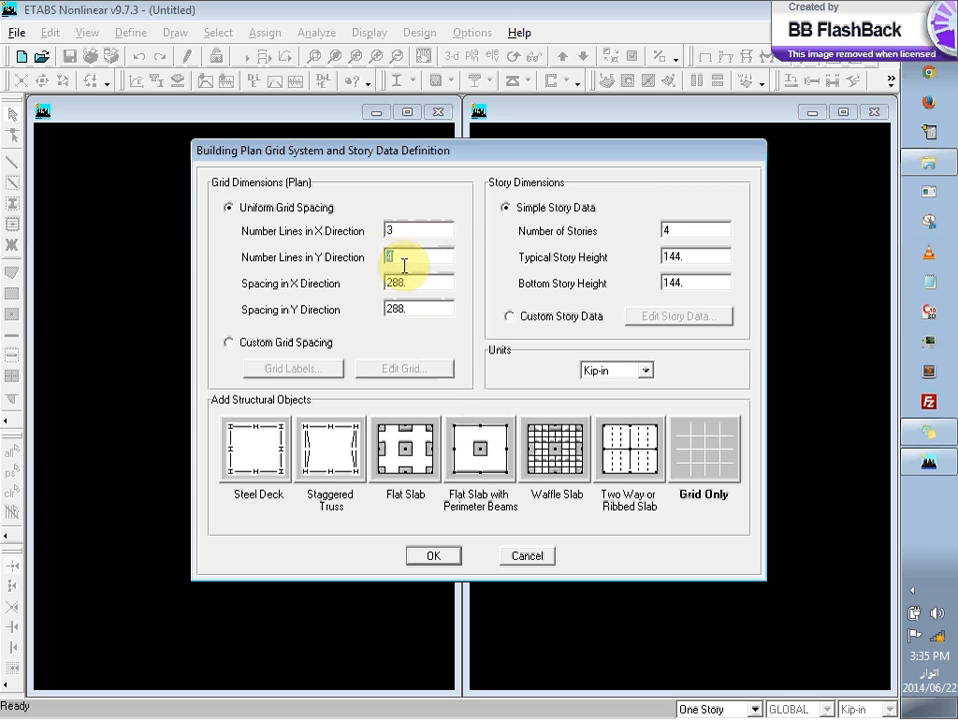
Step: Set the grid spacing to 120 in in both the X and Y directions
double_click(417, 281)
type("120")
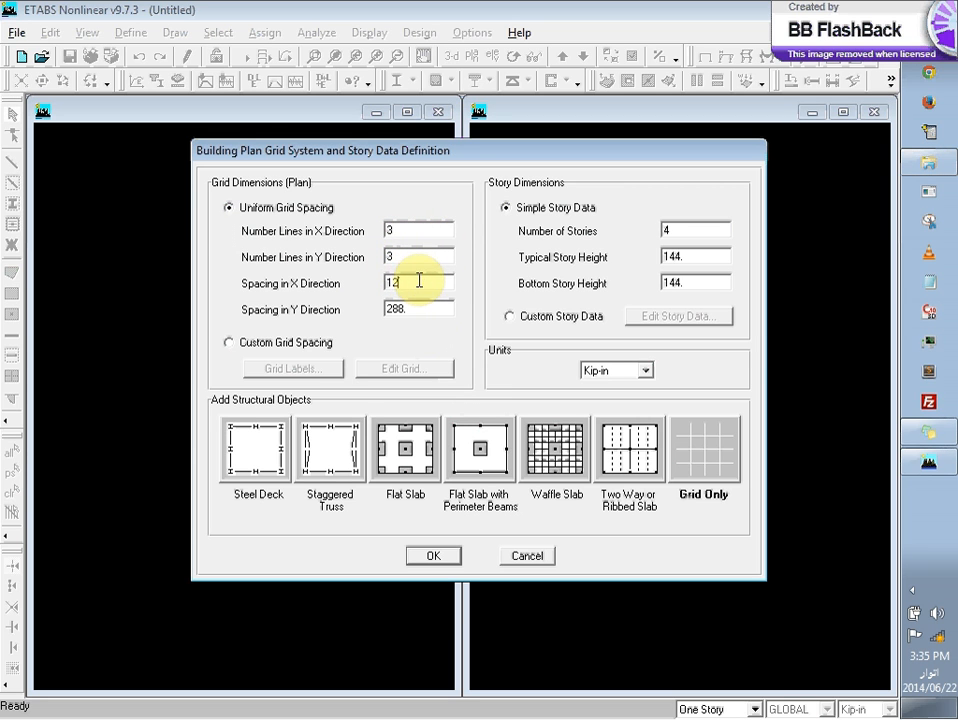
double_click(418, 308)
type("120")
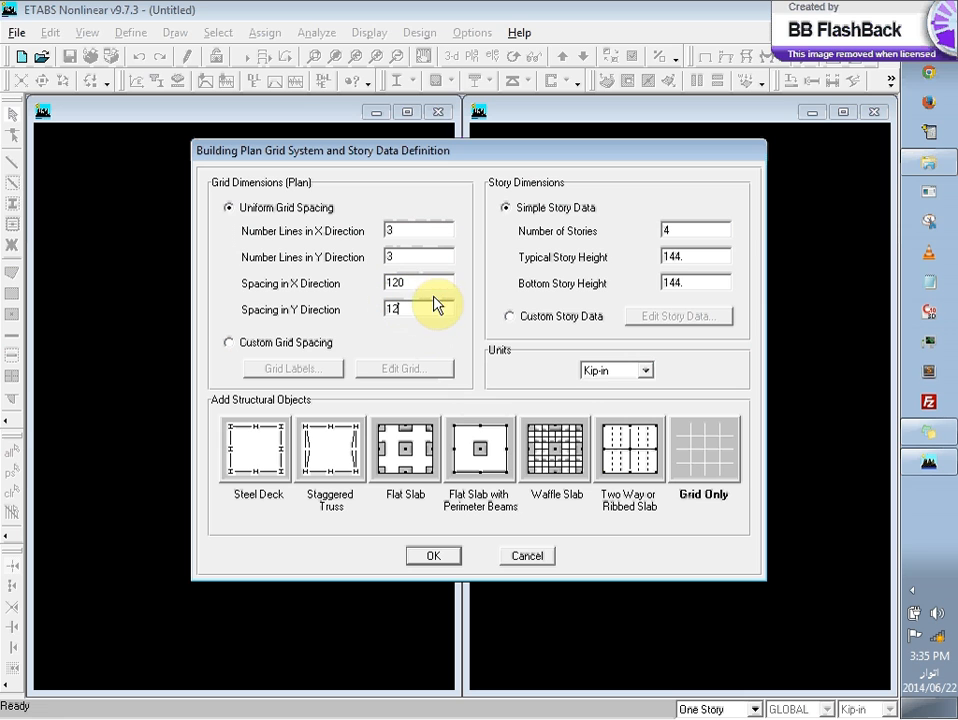
Step: Set the typical story height to 120 in and the bottom story height to 14 ft
double_click(676, 231)
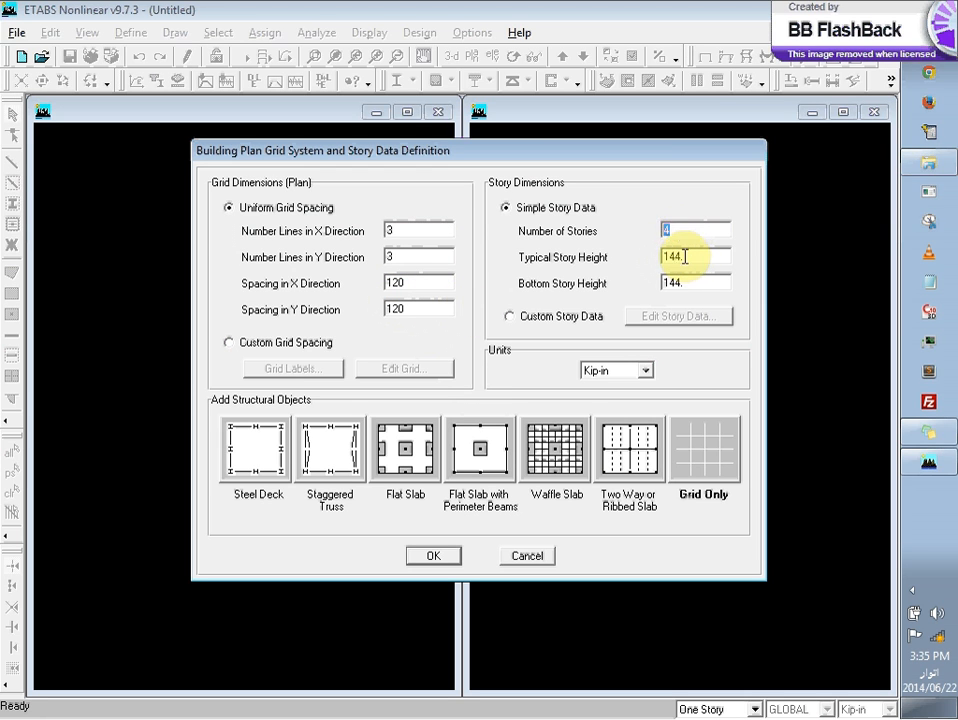
double_click(684, 257)
type("120")
double_click(689, 281)
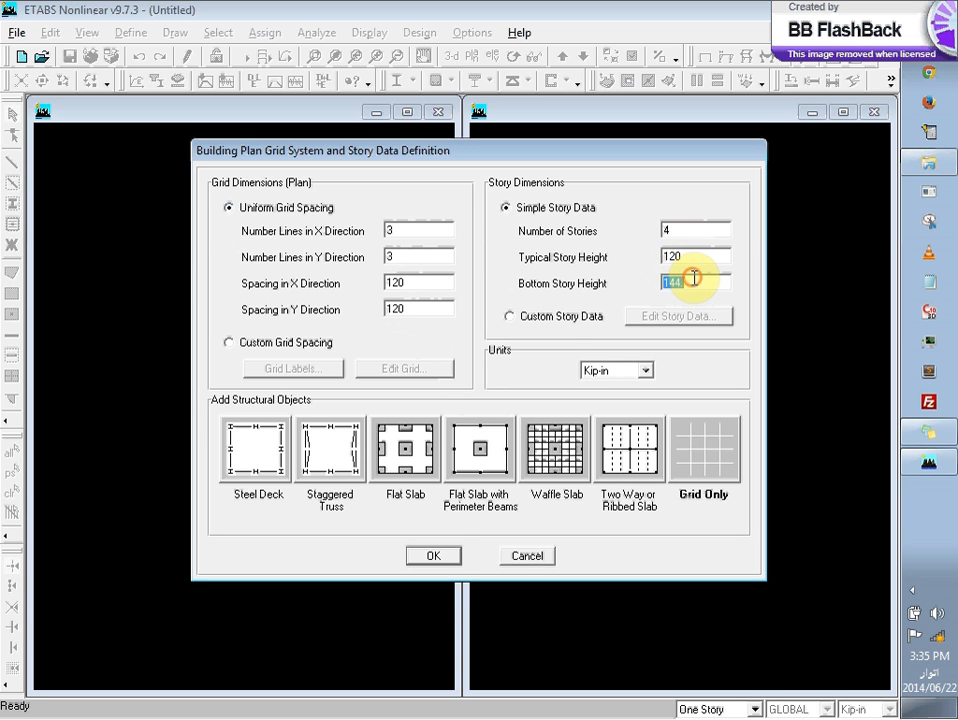
type("14ft")
left_click(531, 366)
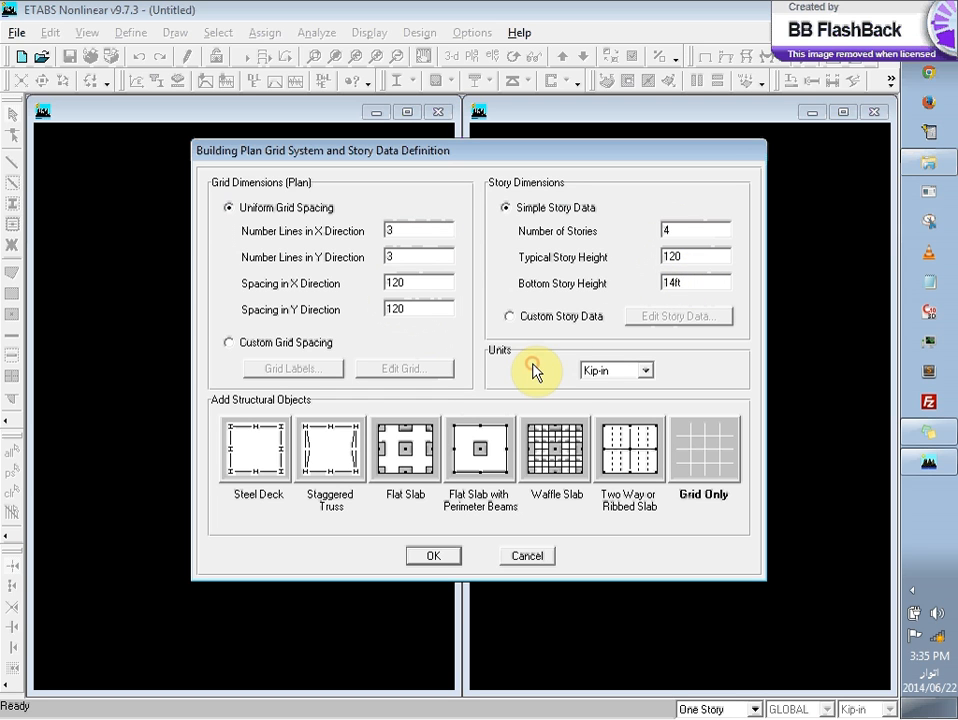
Step: Add Flat Slab structural objects to the model and set all four edge overhang distances to 0
left_click(400, 460)
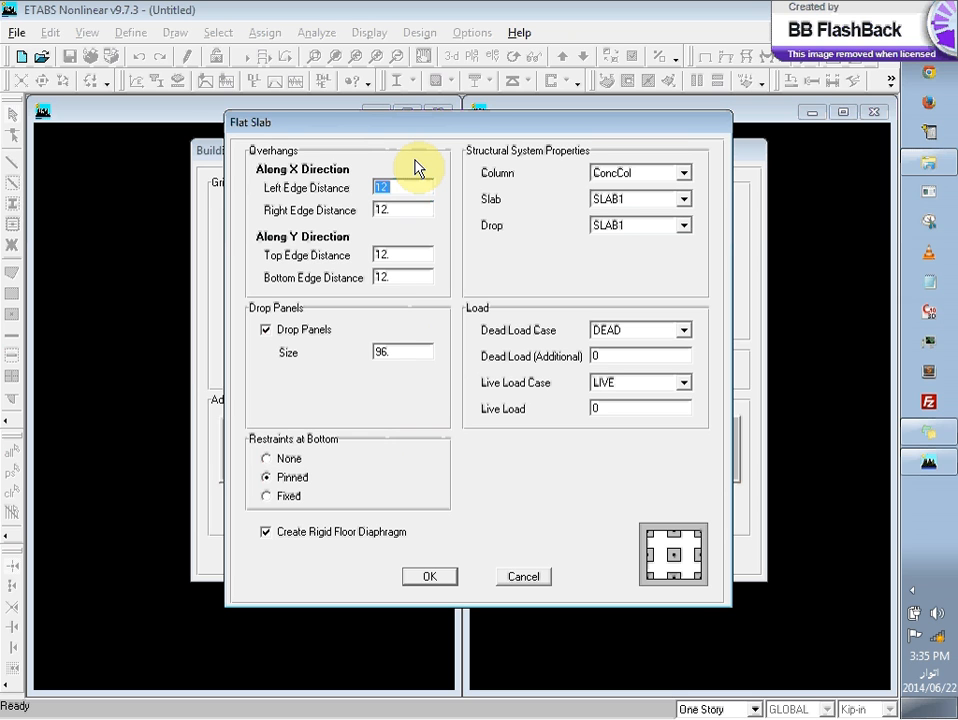
type("0")
key("Tab")
type("0")
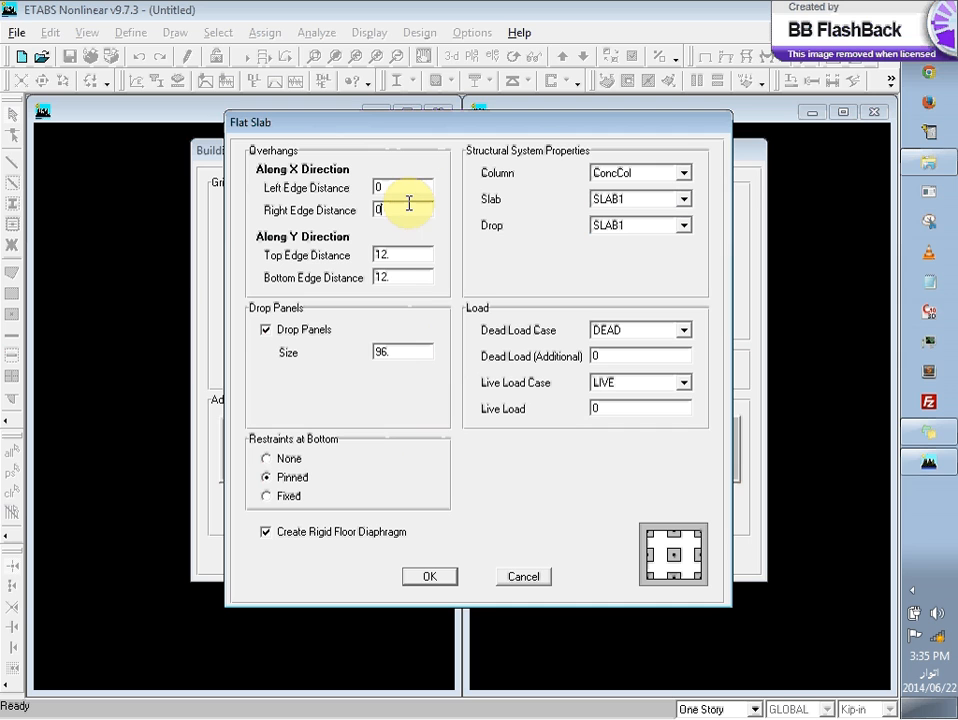
left_click(407, 253)
type("0")
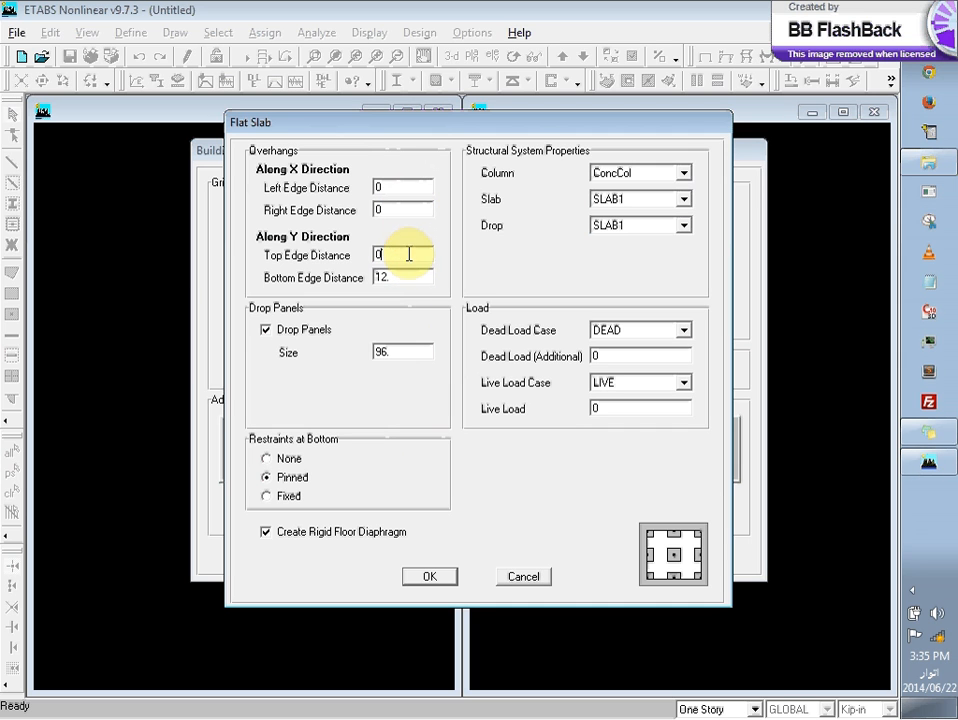
left_click(409, 276)
type("0")
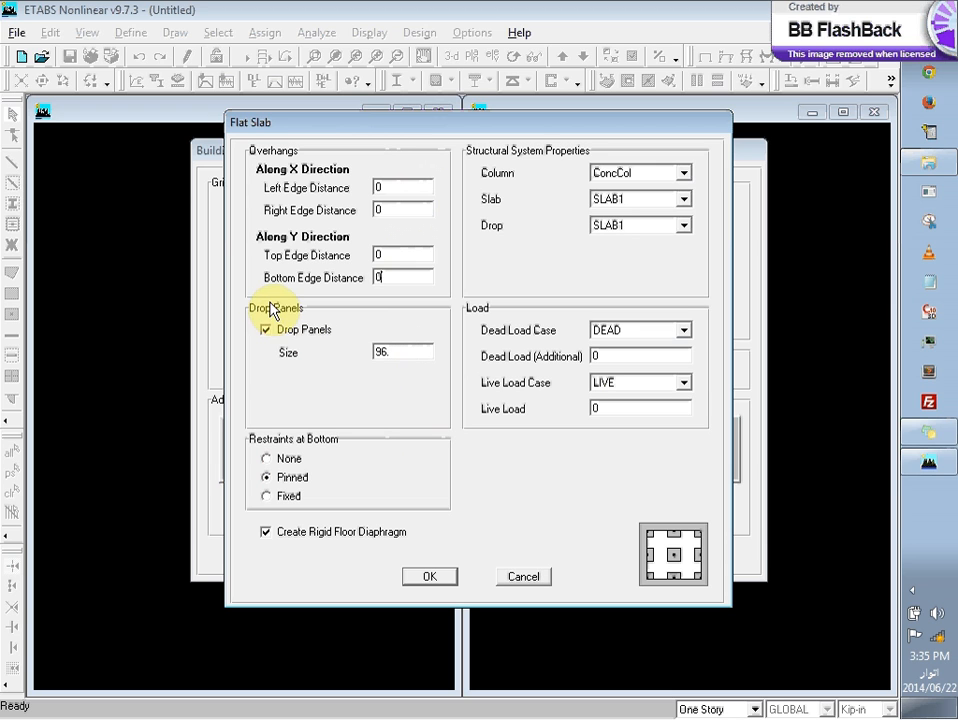
Step: Set the flat slab's drop panel size to 6ft
double_click(408, 351)
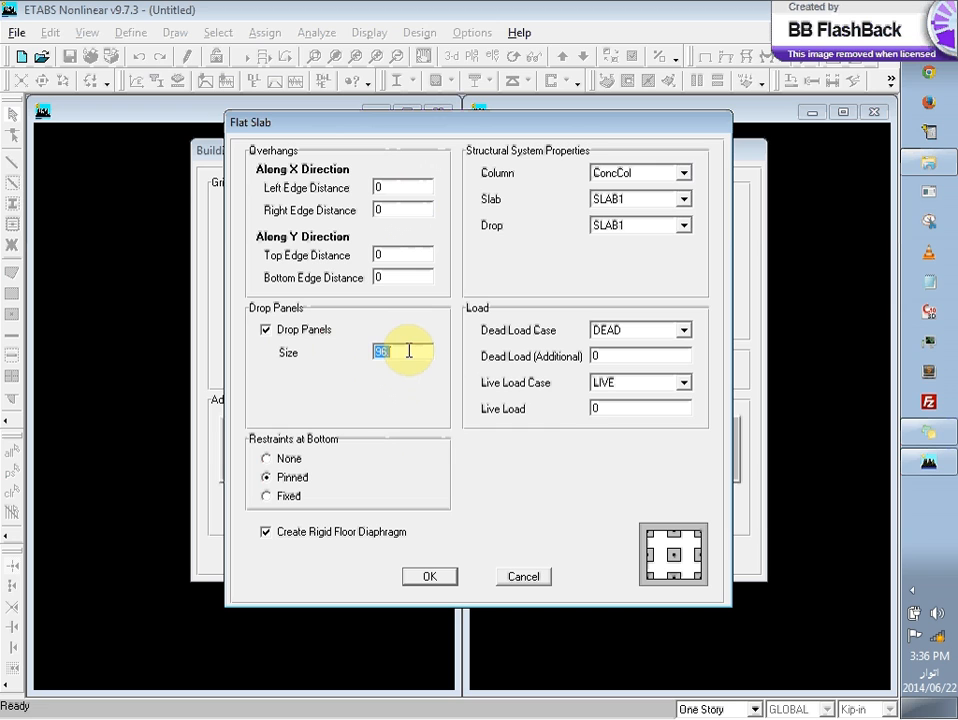
left_click(410, 352)
type(".")
key("BackSpace")
key("BackSpace")
key("BackSpace")
key("BackSpace")
type("f")
key("BackSpace")
type("6ft")
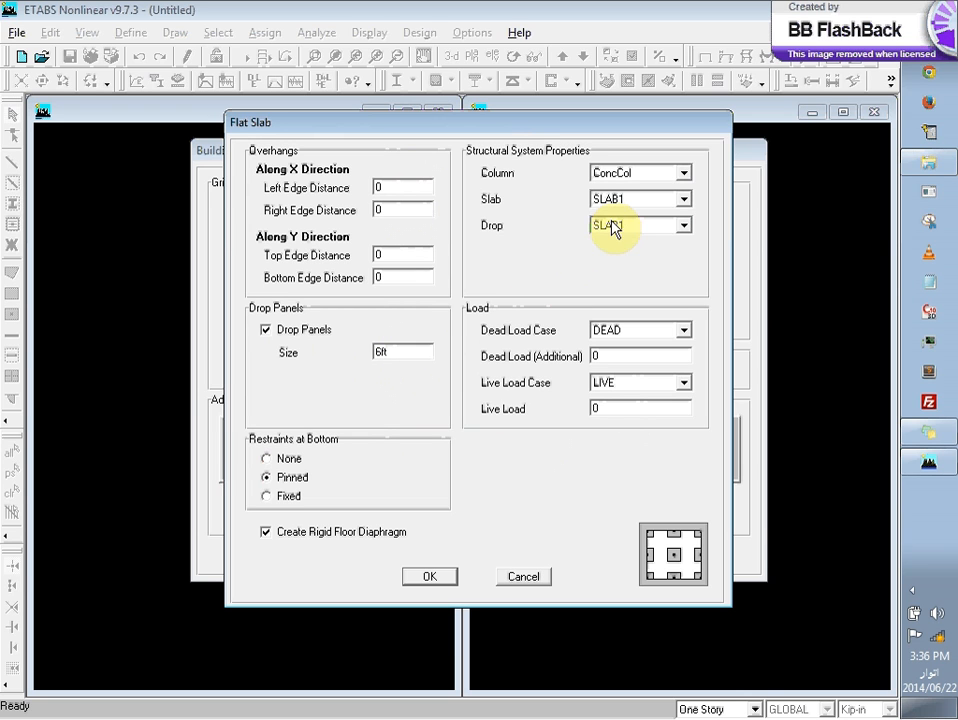
left_click(428, 272)
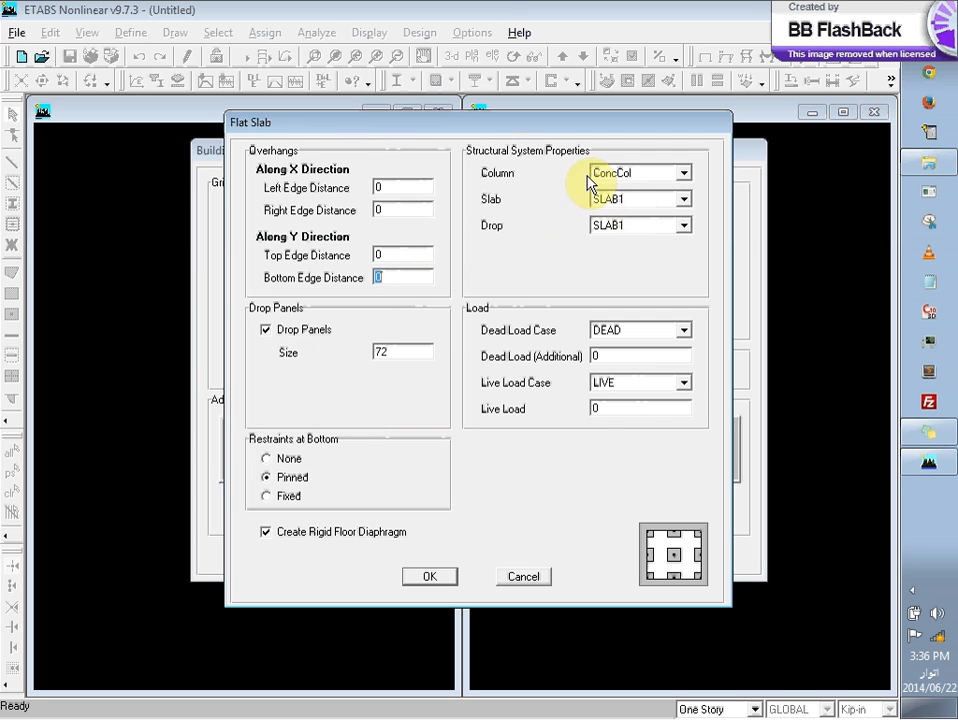
Step: Review the sections available for the flat slab's column, slab and drop properties
left_click(686, 178)
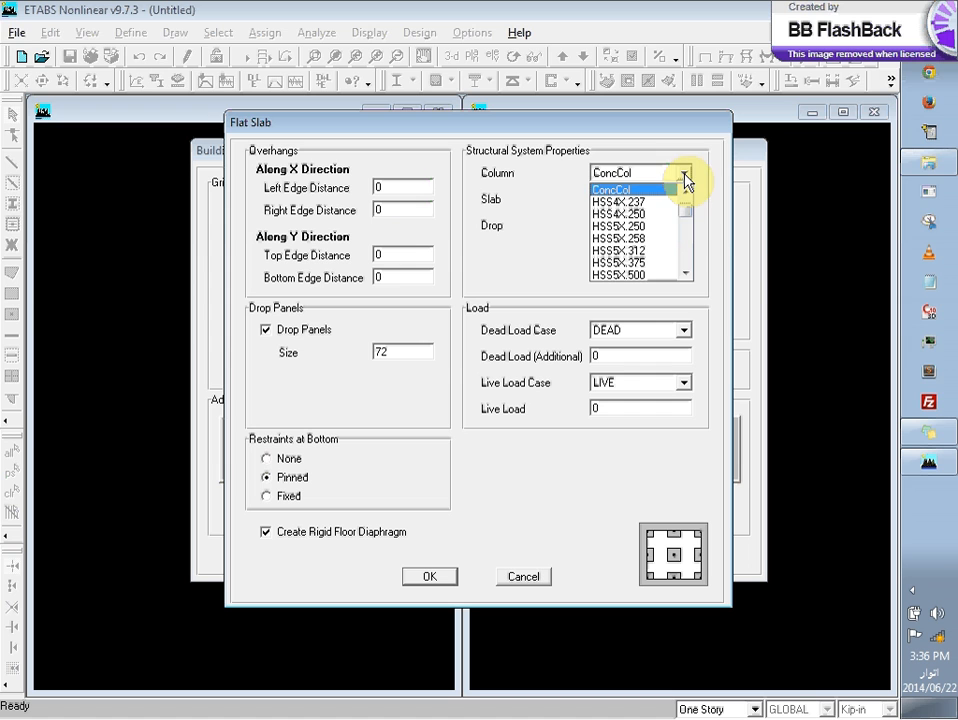
left_click_drag(688, 209, 677, 183)
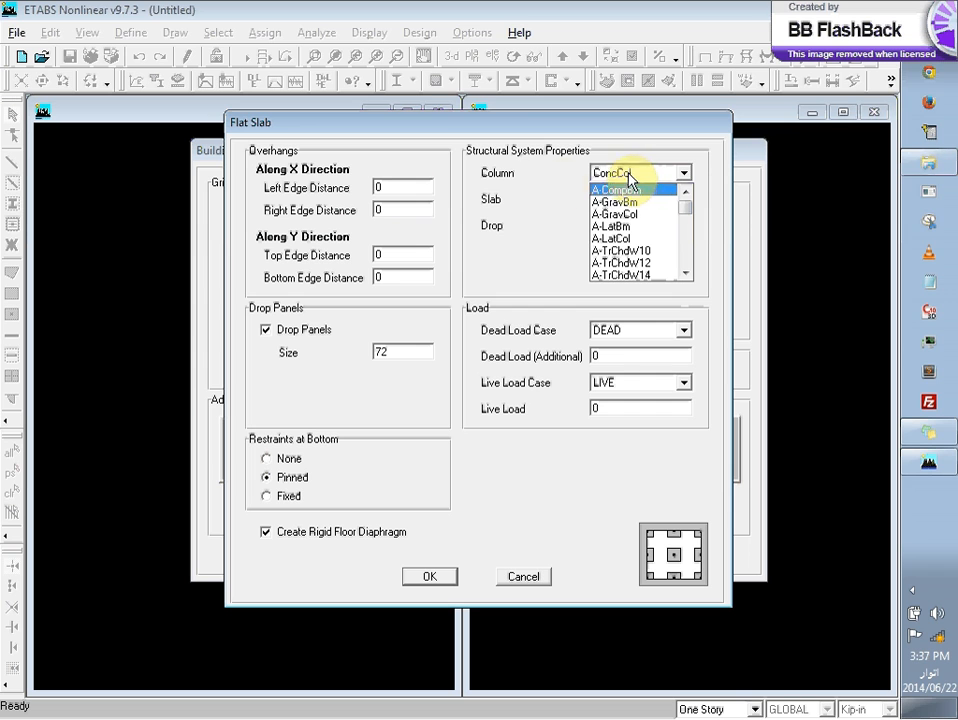
left_click(494, 202)
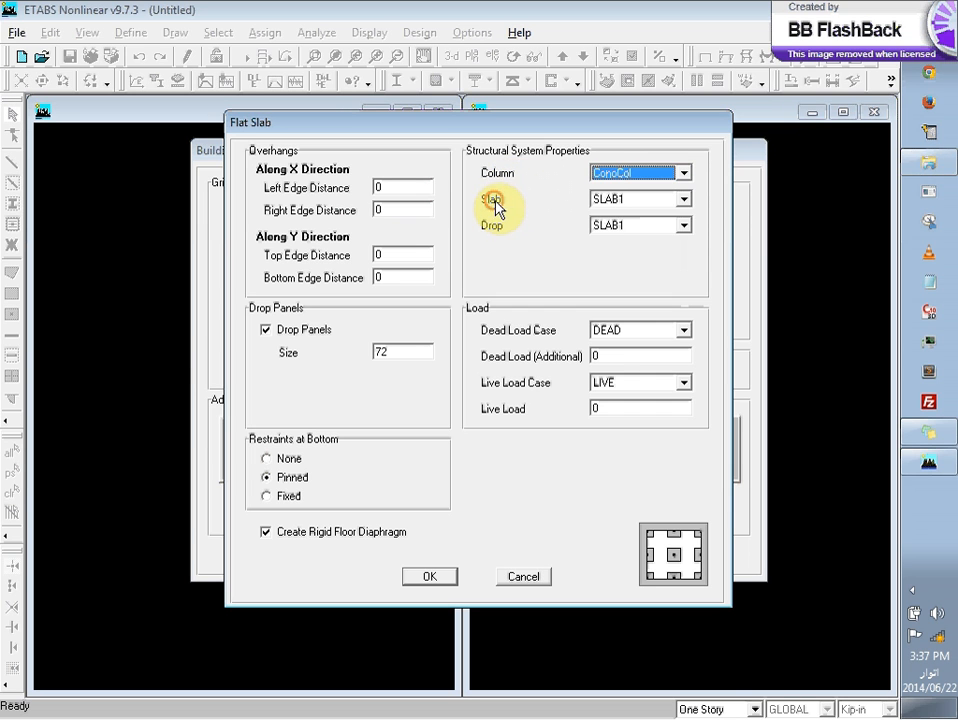
left_click(675, 202)
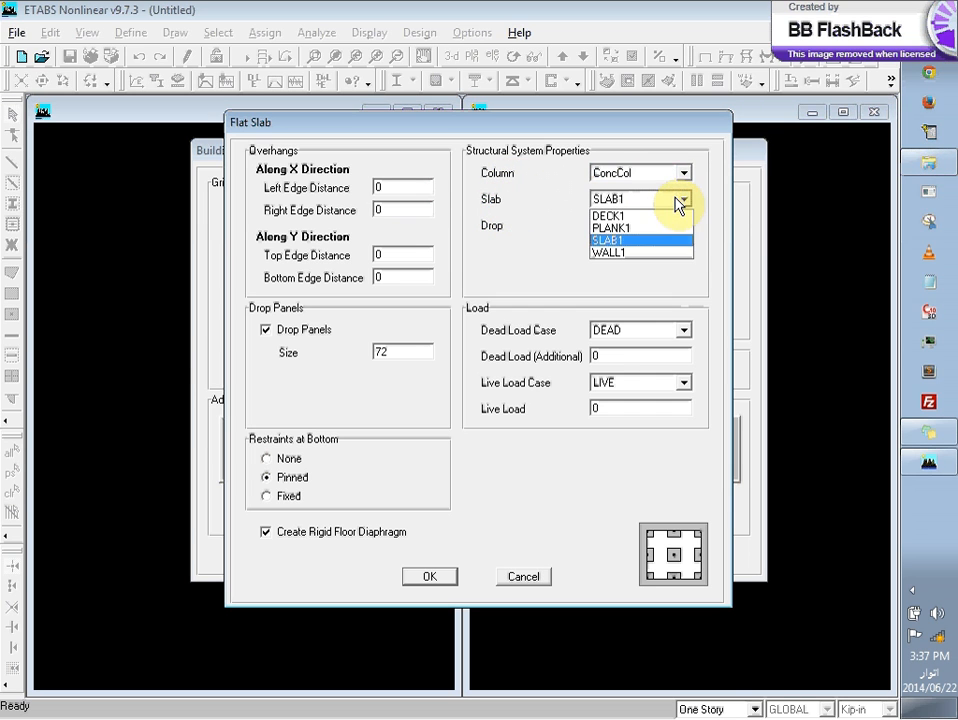
left_click(680, 202)
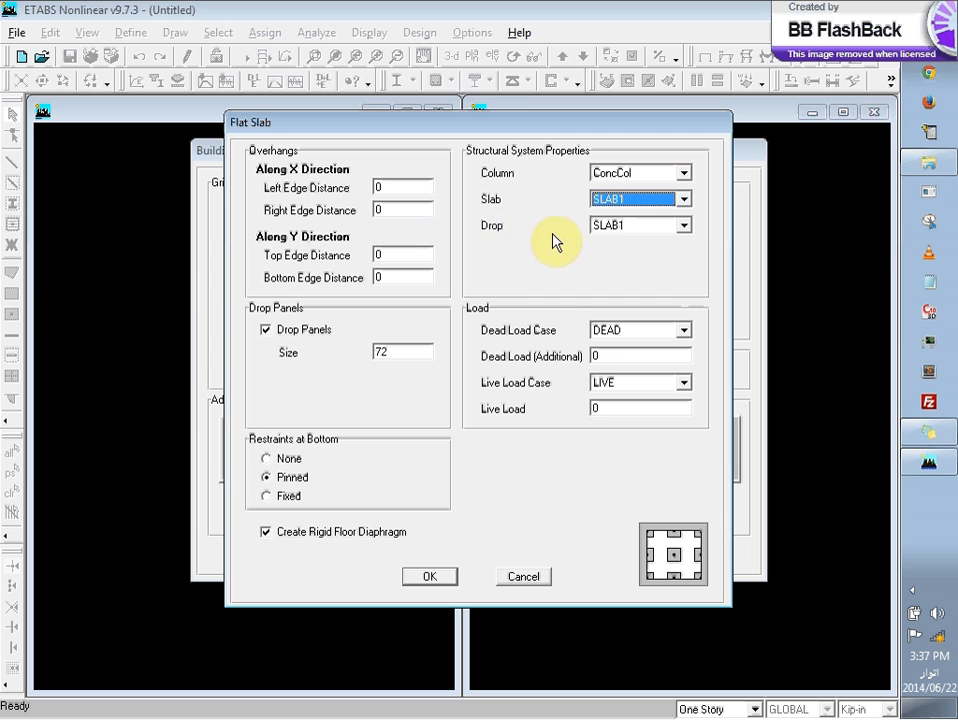
left_click(636, 228)
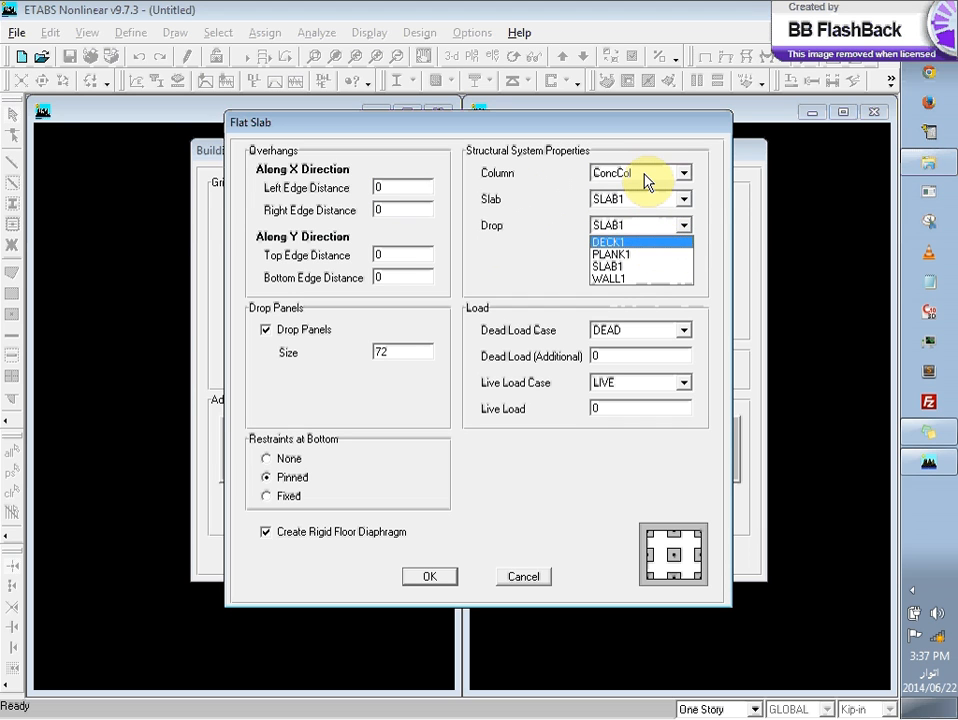
left_click(645, 201)
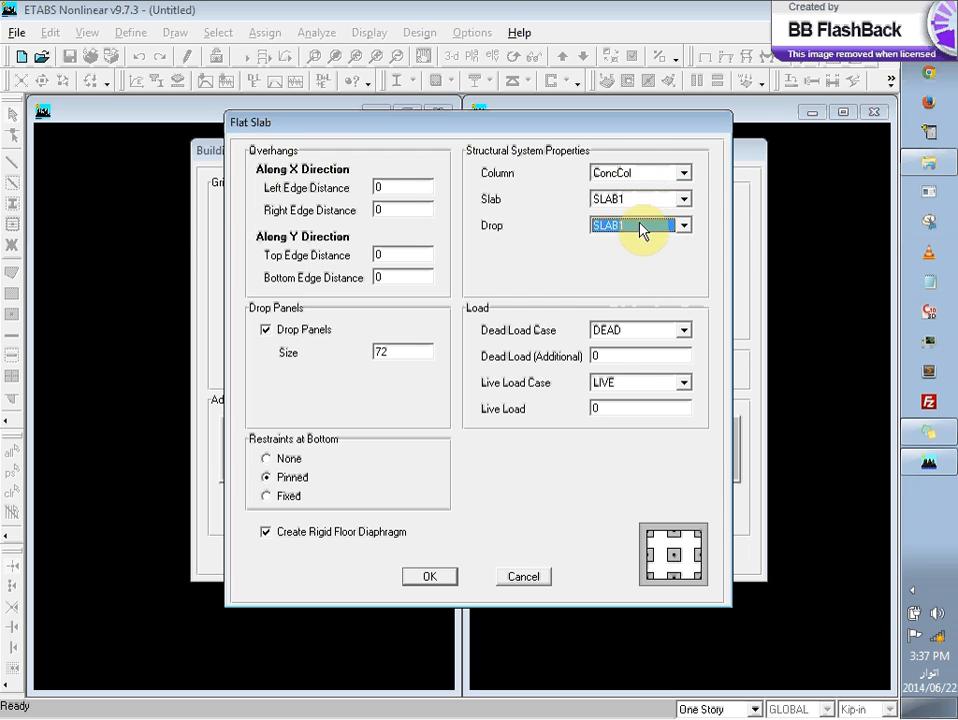
left_click(642, 228)
left_click(640, 225)
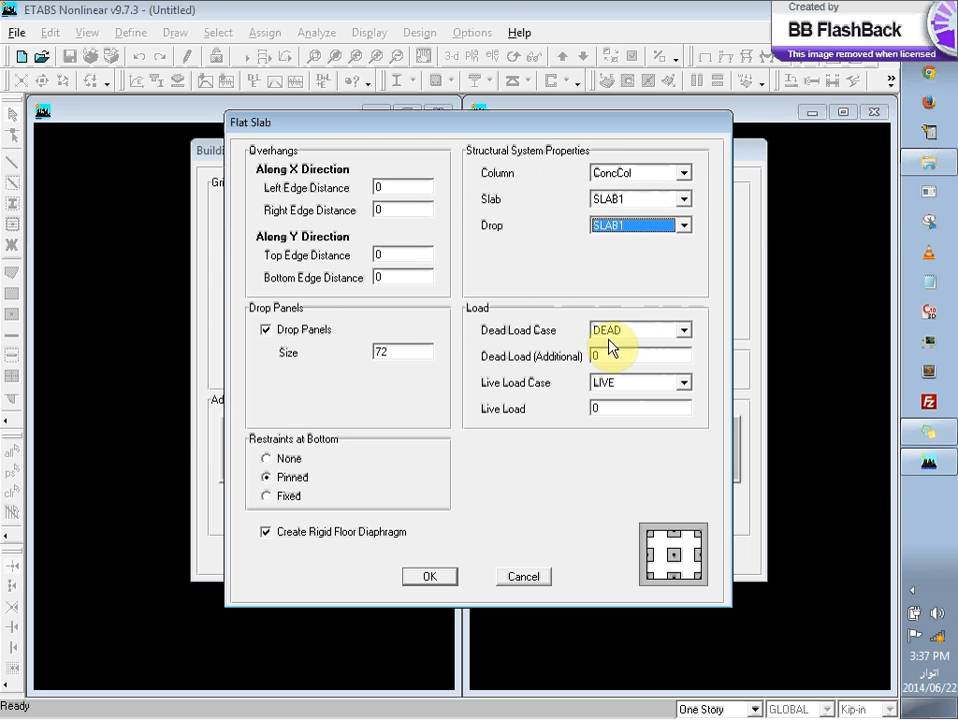
Step: Keep DEAD as the dead load case, accept the flat slab settings and generate the building model
left_click(683, 331)
left_click(683, 333)
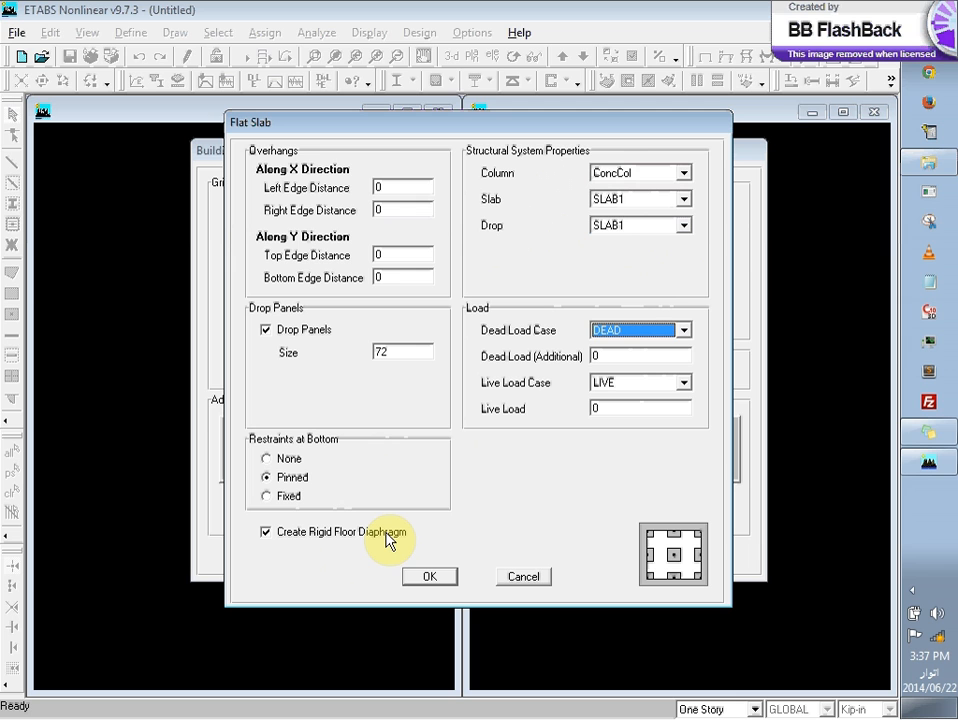
left_click(436, 580)
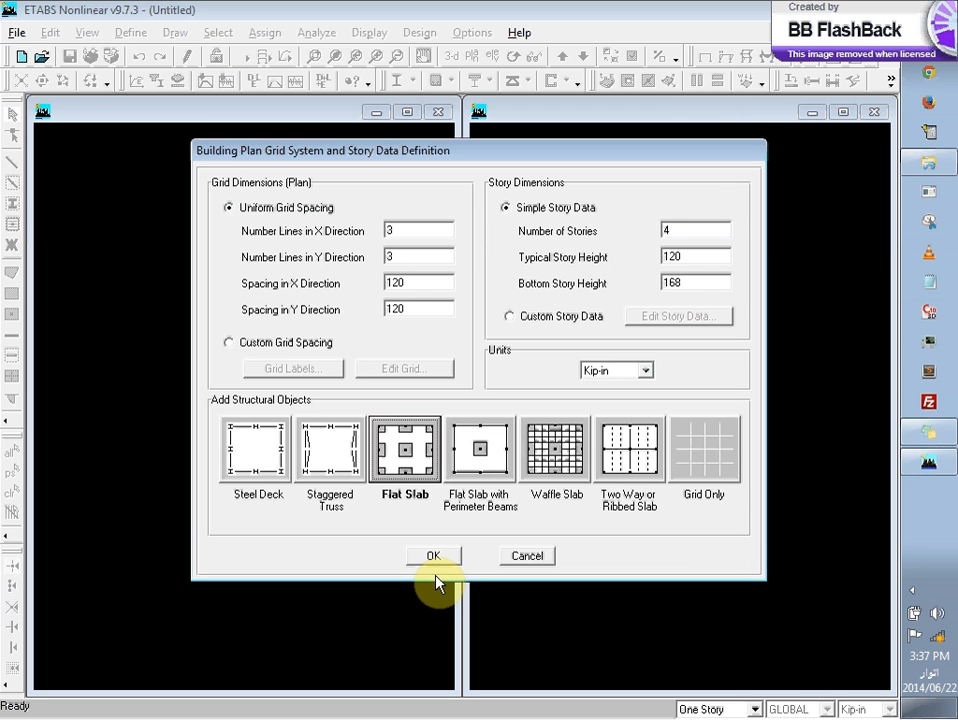
left_click(451, 560)
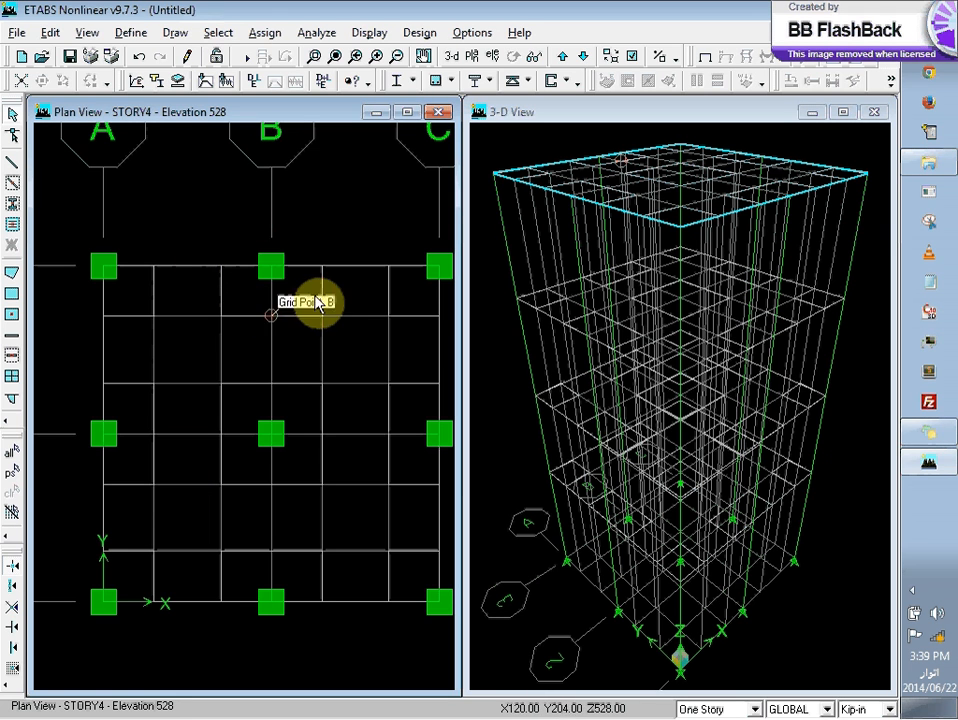
Step: Set the CONC material's bending and shear reinforcement yield stresses to 40 ksi
left_click(120, 33)
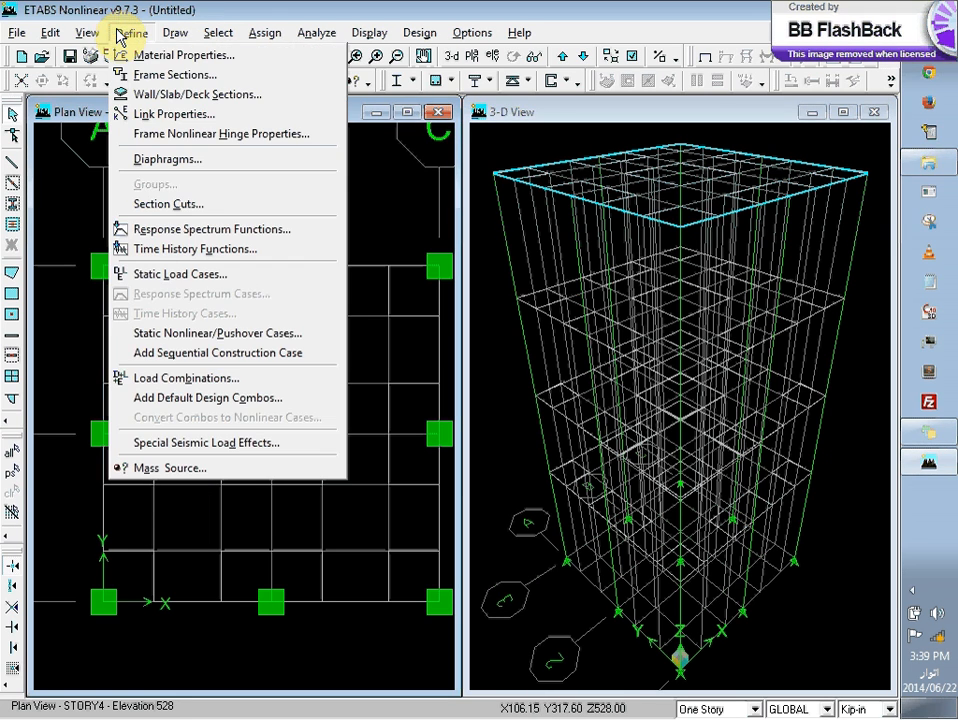
left_click(157, 57)
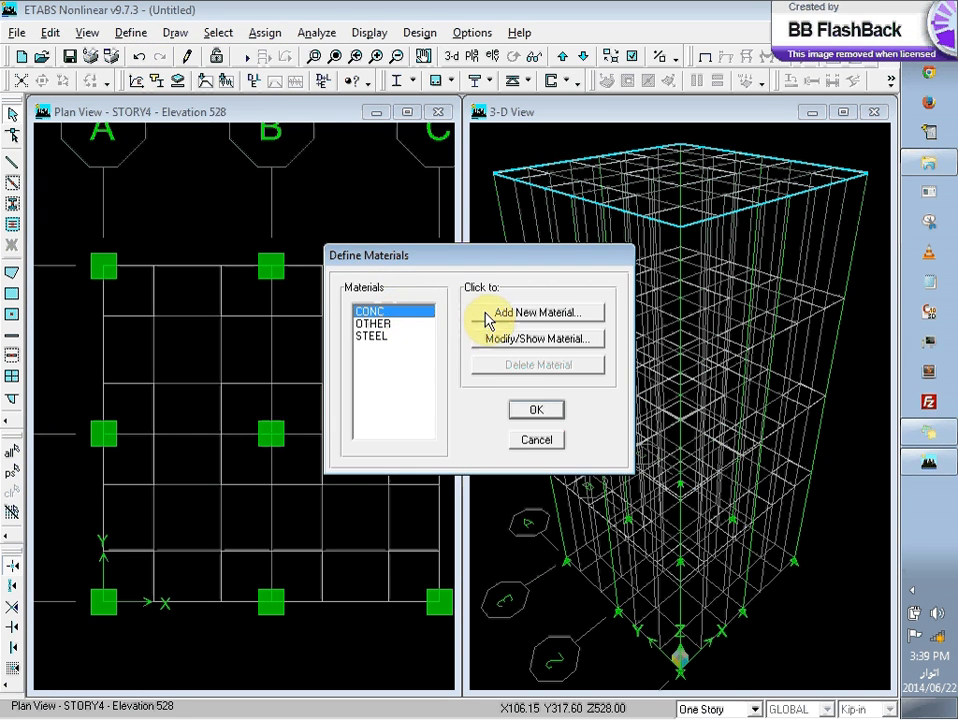
left_click(500, 342)
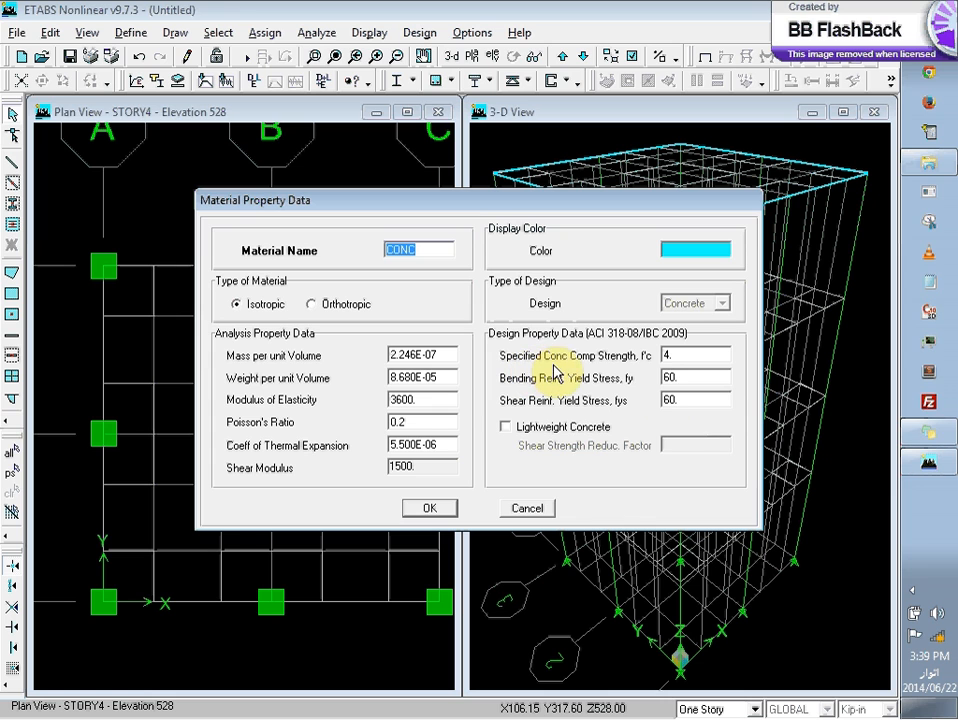
double_click(692, 353)
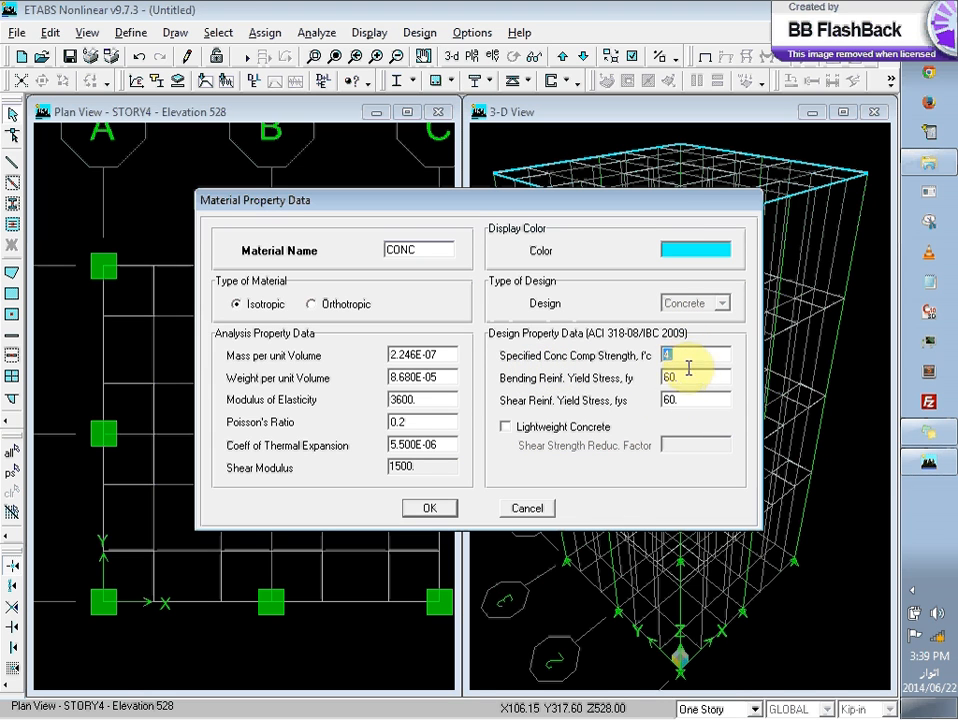
double_click(682, 378)
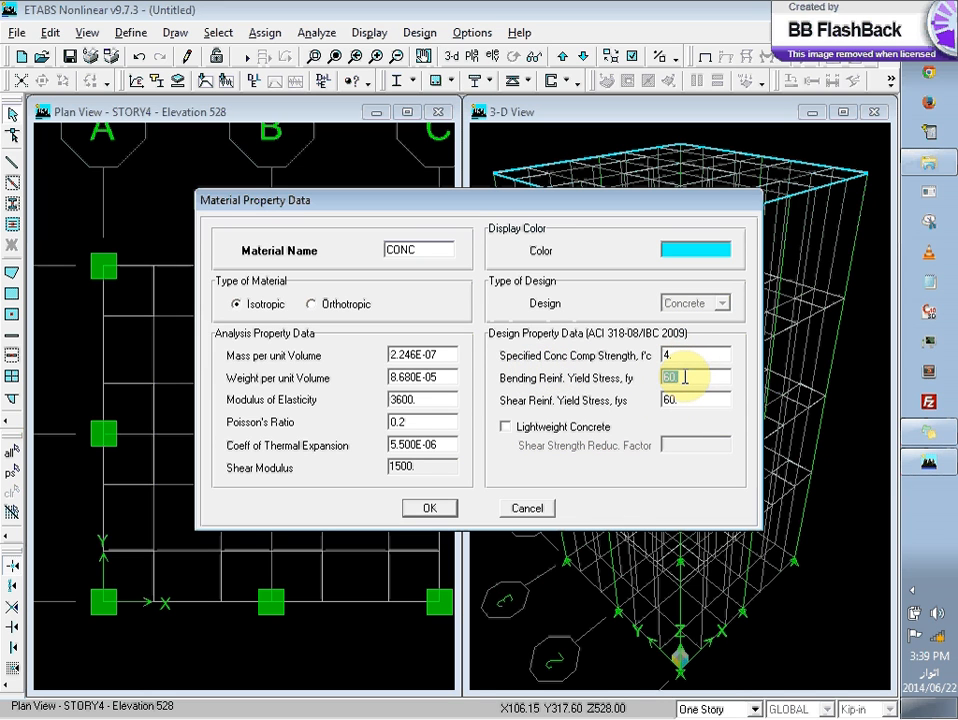
type("40")
double_click(698, 399)
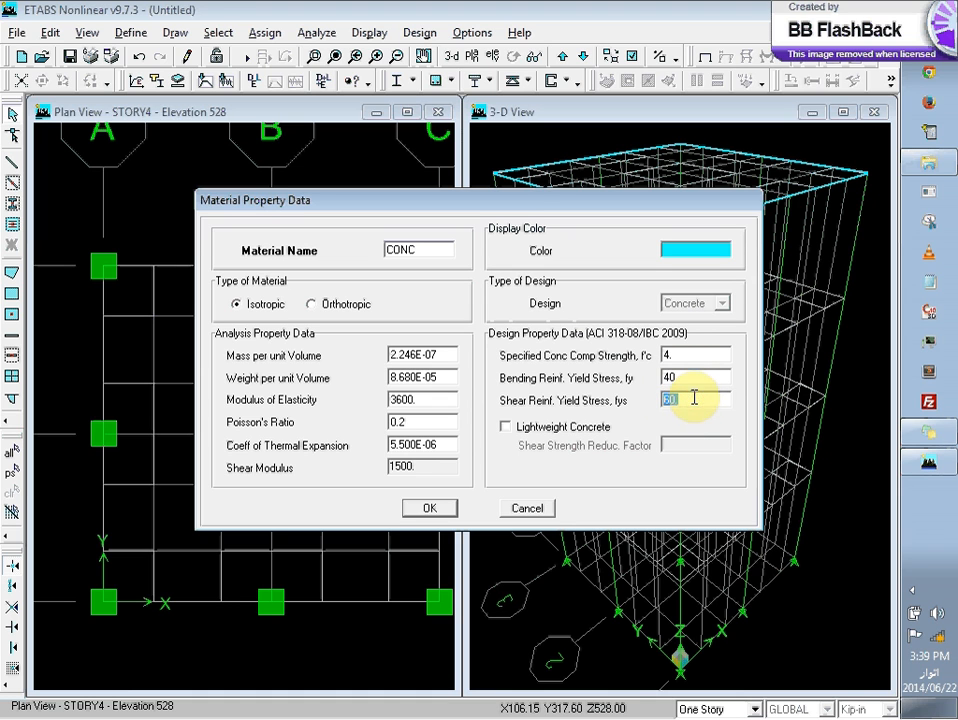
type("40")
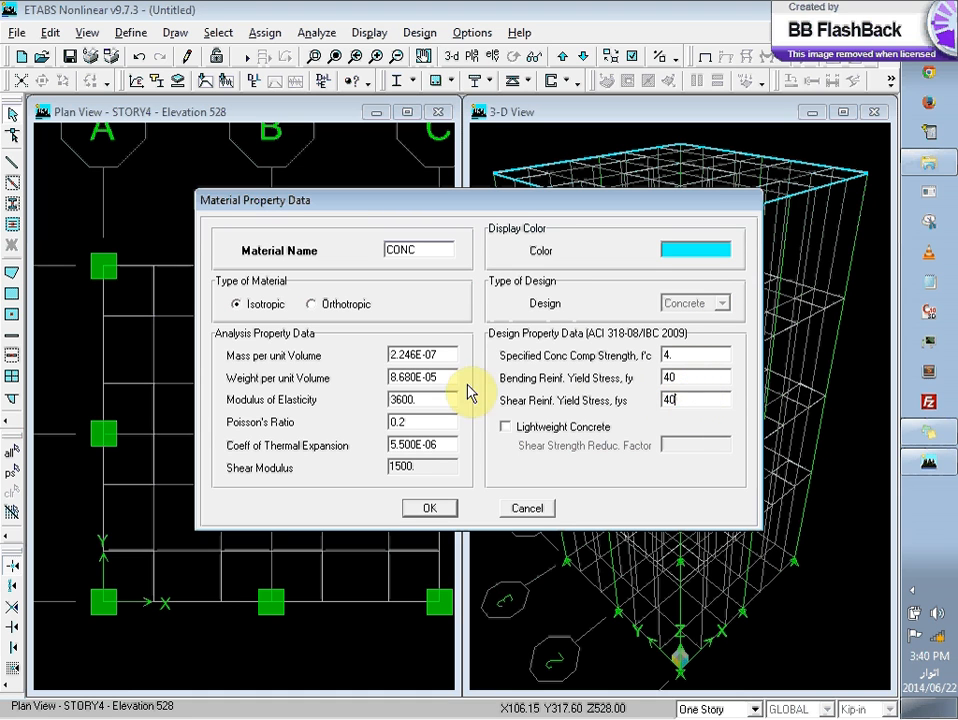
Step: Set the CONC material's specified concrete compressive strength f'c to 3 ksi
double_click(432, 379)
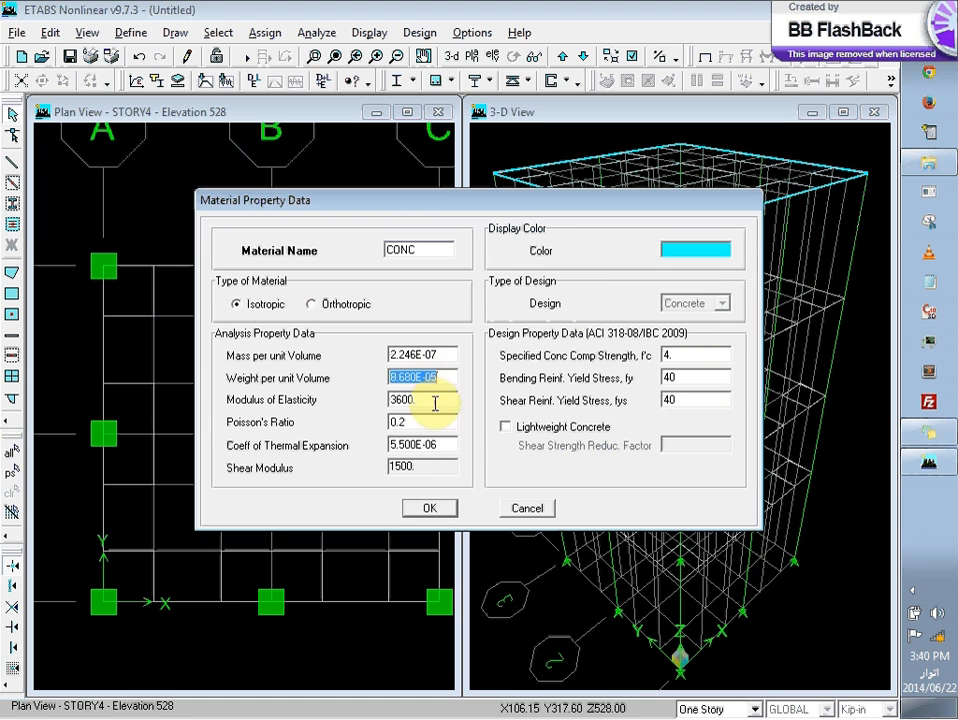
double_click(437, 401)
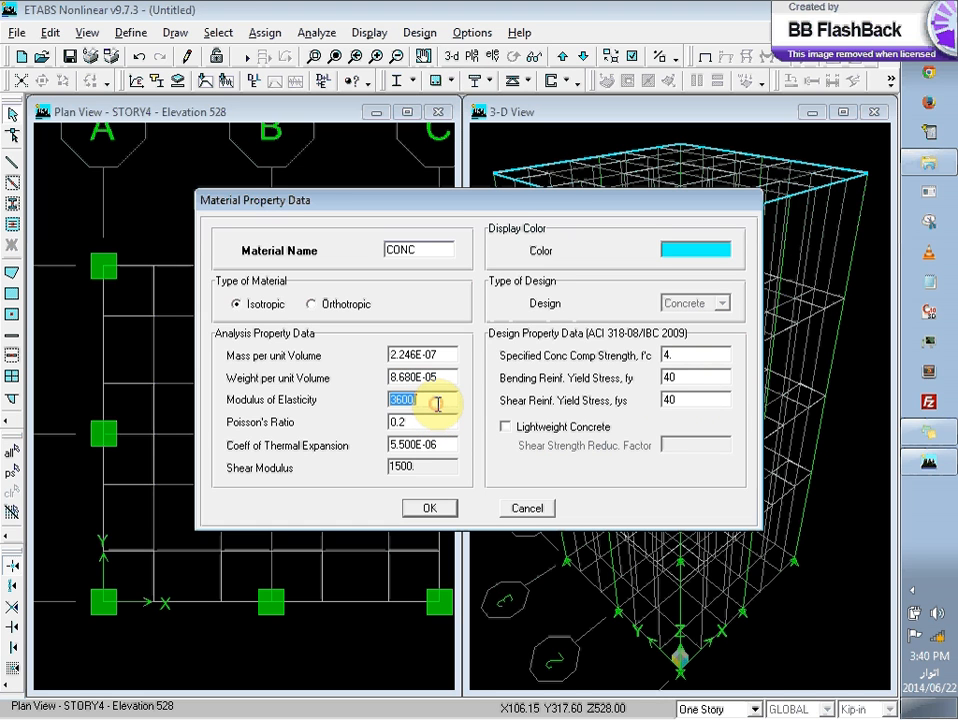
double_click(688, 355)
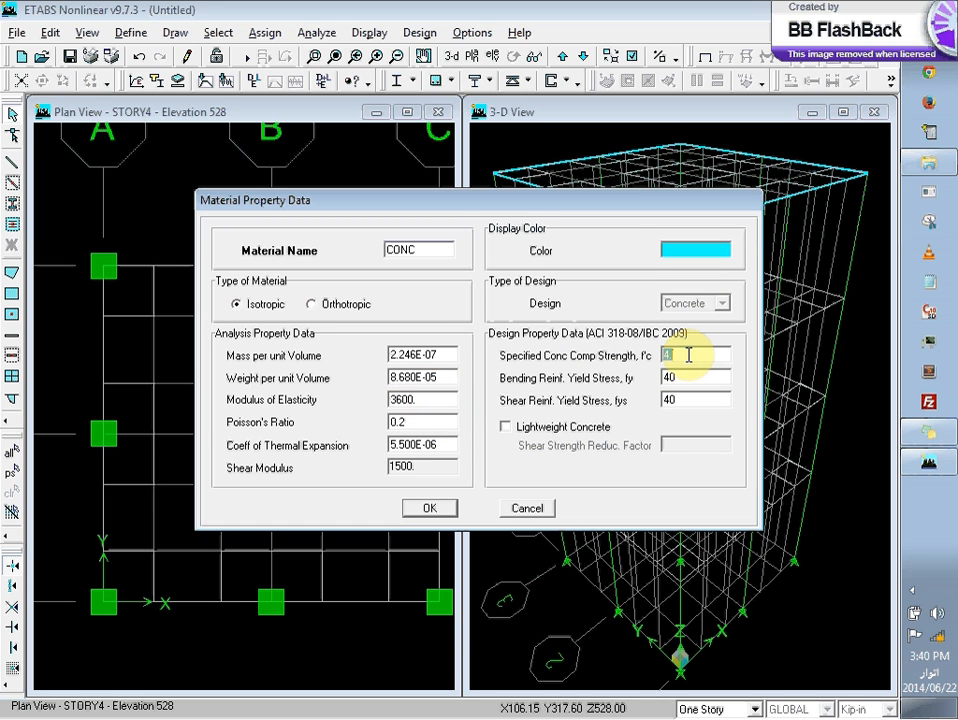
type("3")
Step: Set the CONC material's modulus of elasticity to 3282 ksi and accept the material property data
double_click(440, 399)
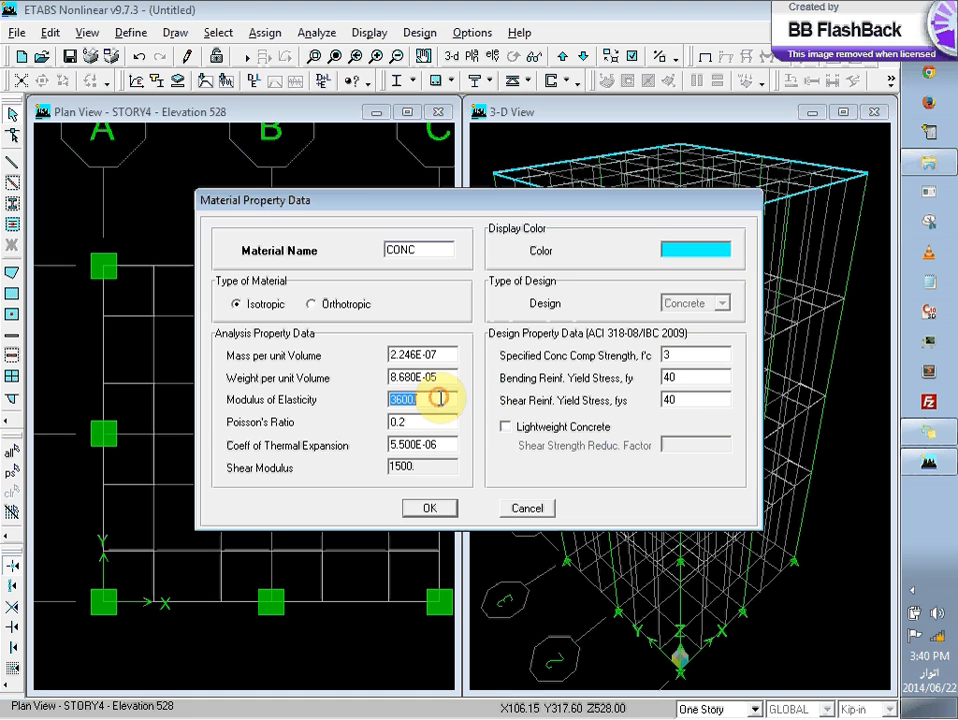
type("328")
key("BackSpace")
type("82")
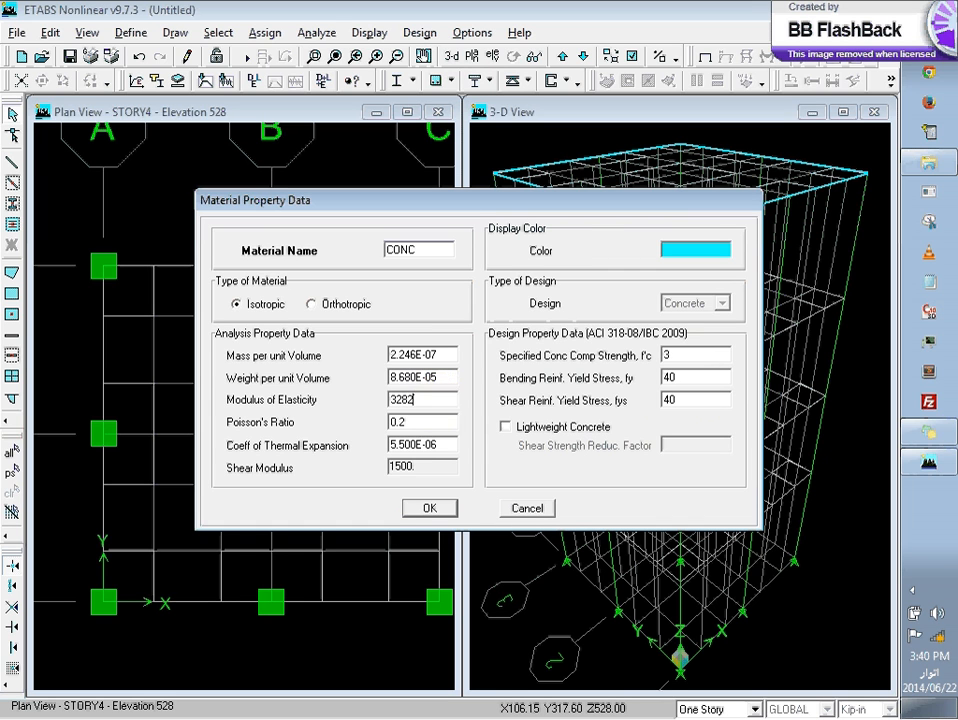
left_click(444, 428)
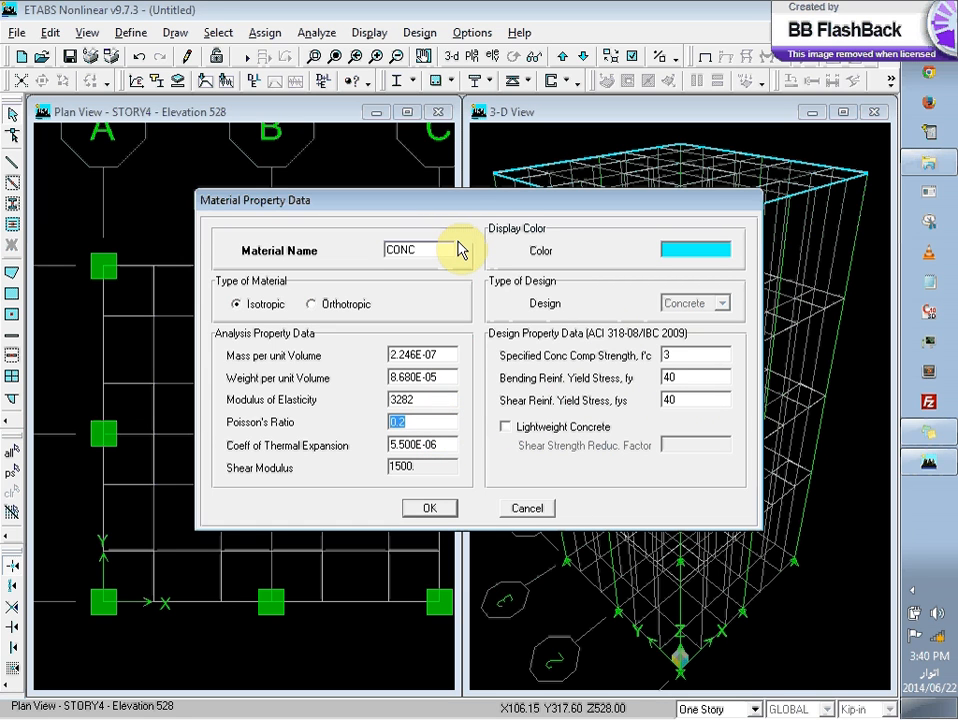
left_click(440, 510)
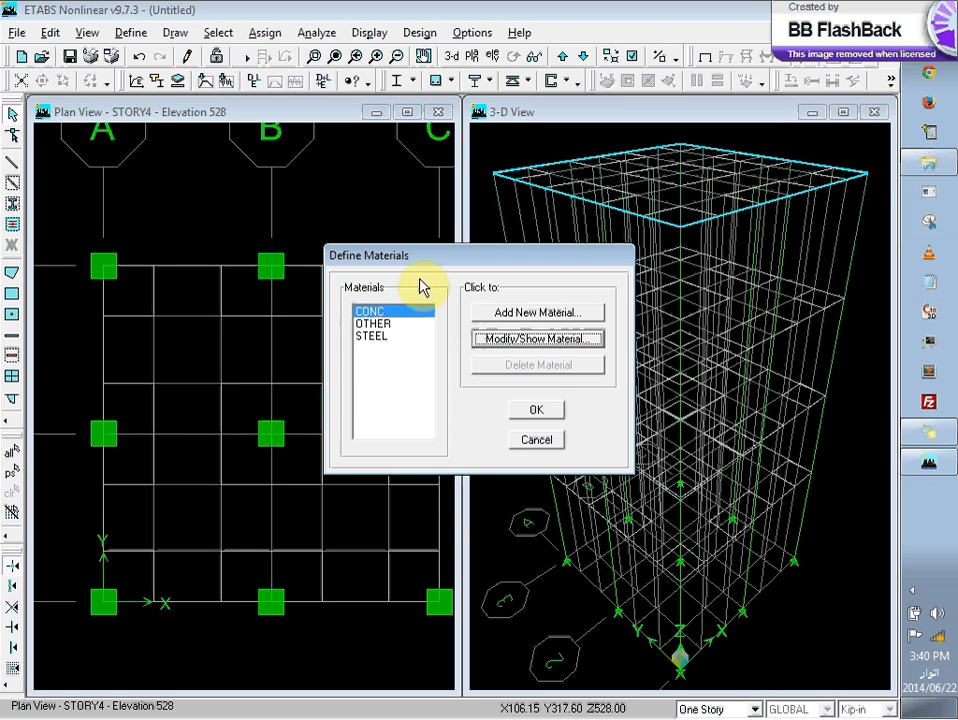
Step: Check the stored property data of the CONC material and finish defining materials
left_click(376, 338)
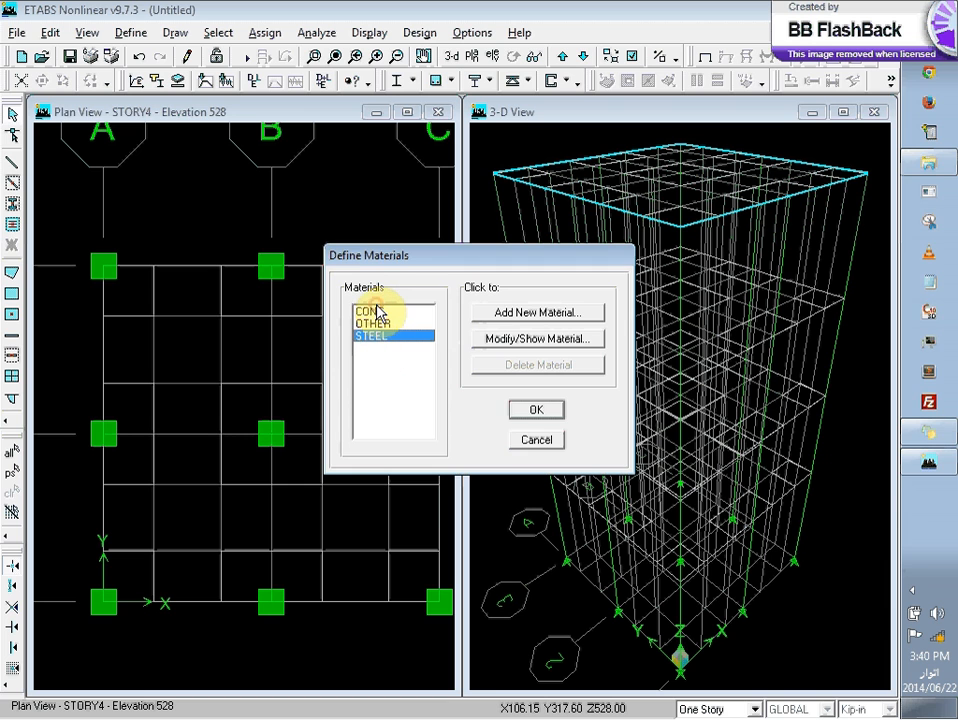
left_click(372, 312)
left_click(518, 340)
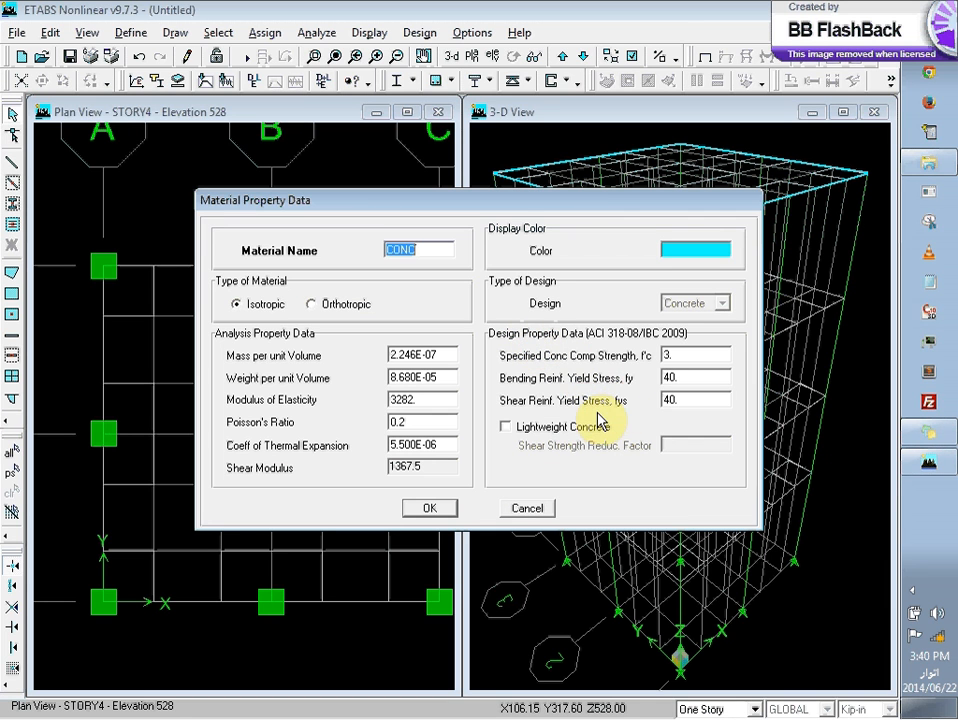
left_click(522, 510)
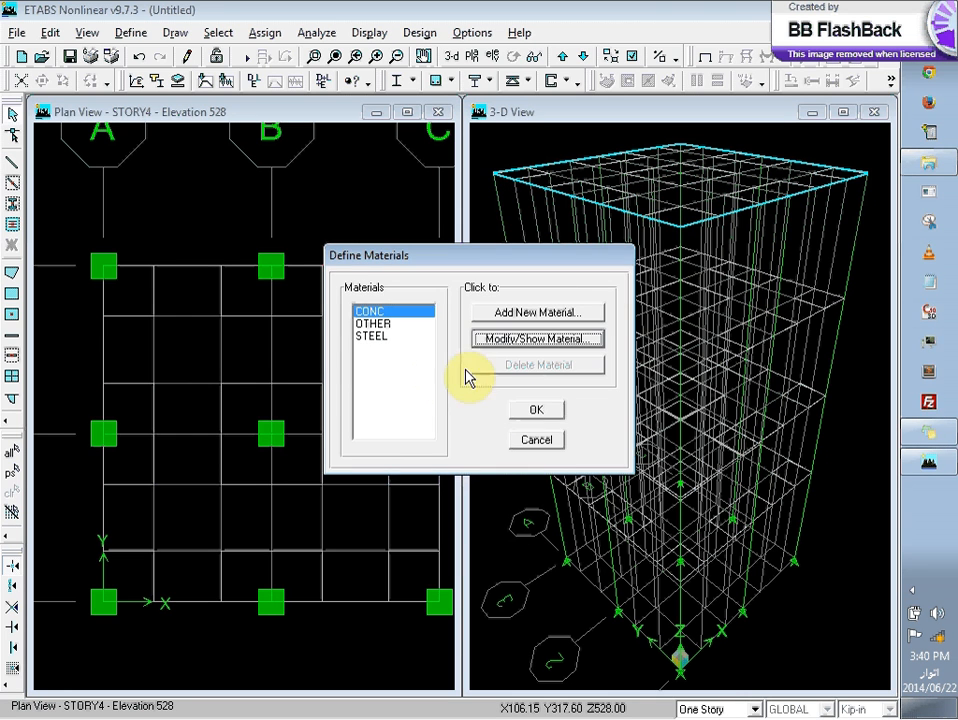
left_click(538, 414)
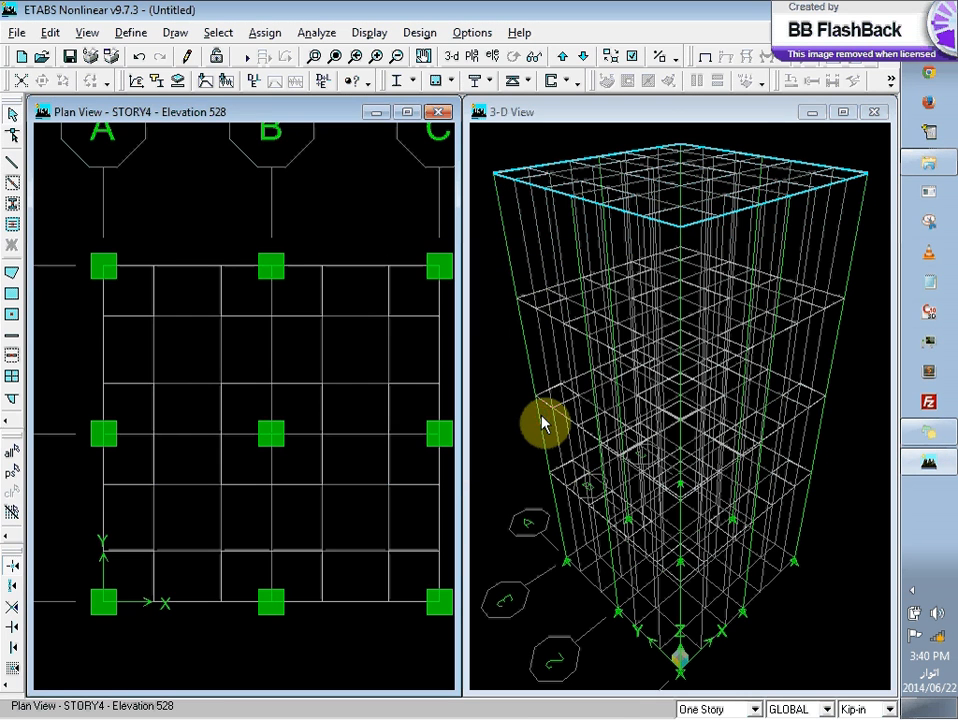
left_click(131, 33)
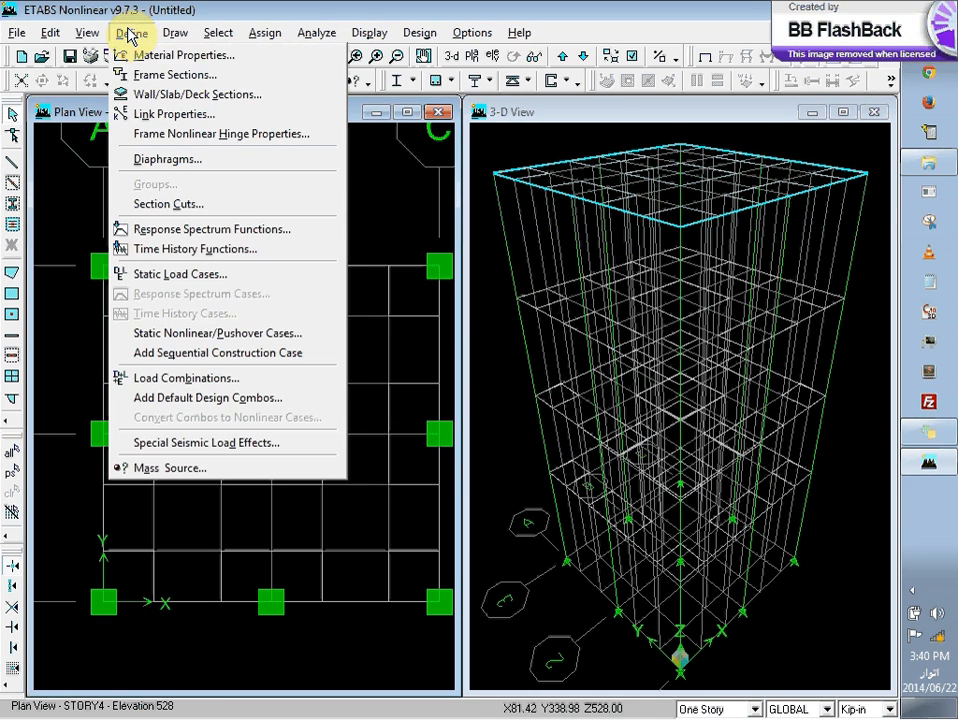
mouse_move(100, 36)
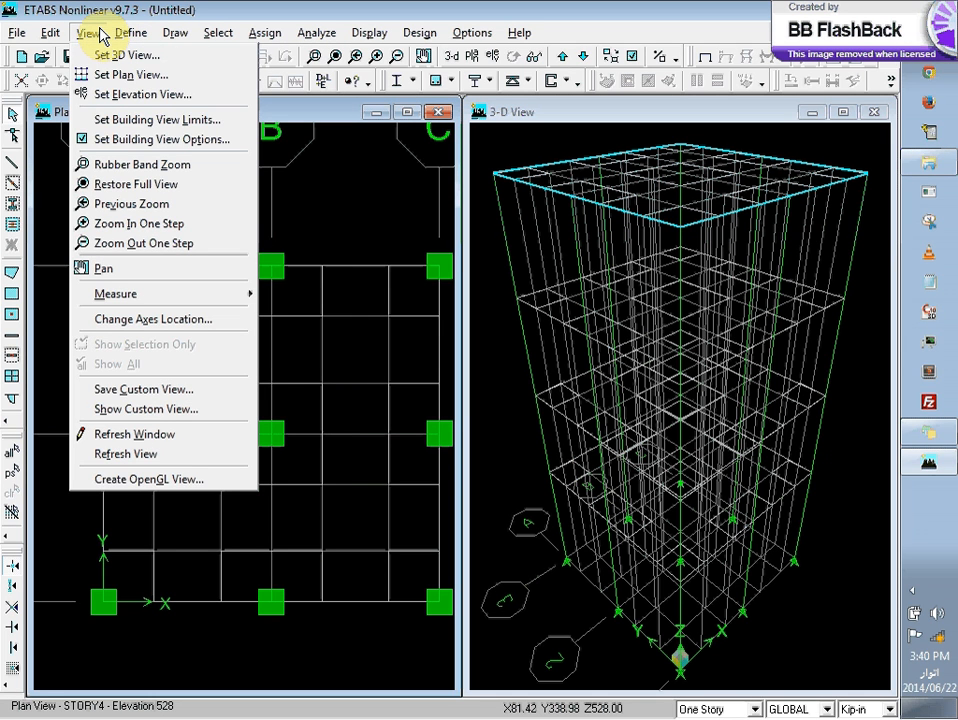
mouse_move(65, 36)
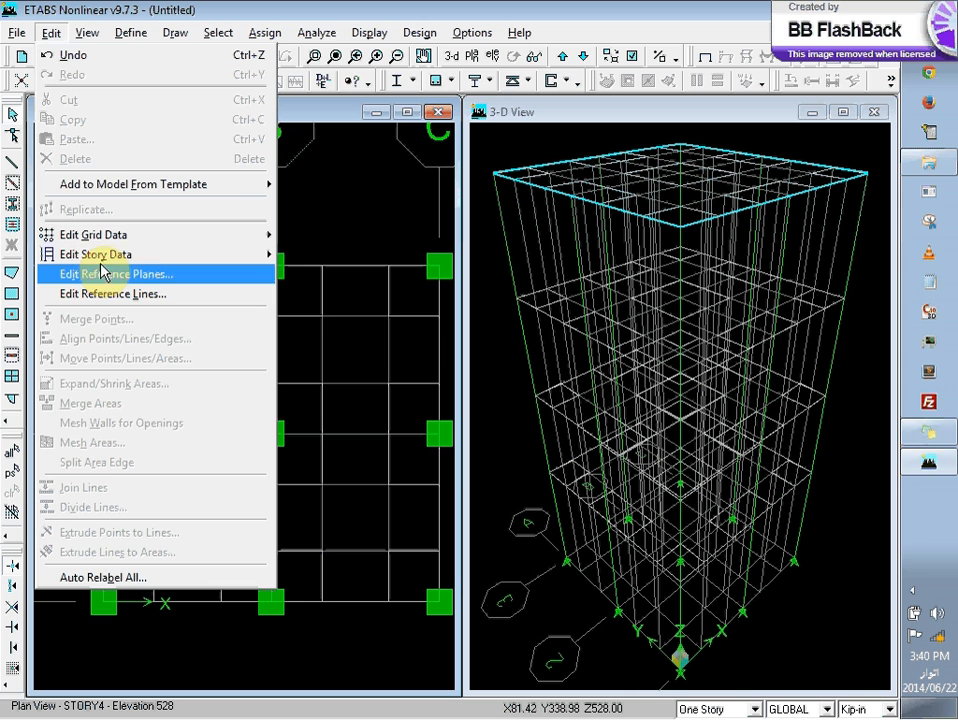
mouse_move(108, 268)
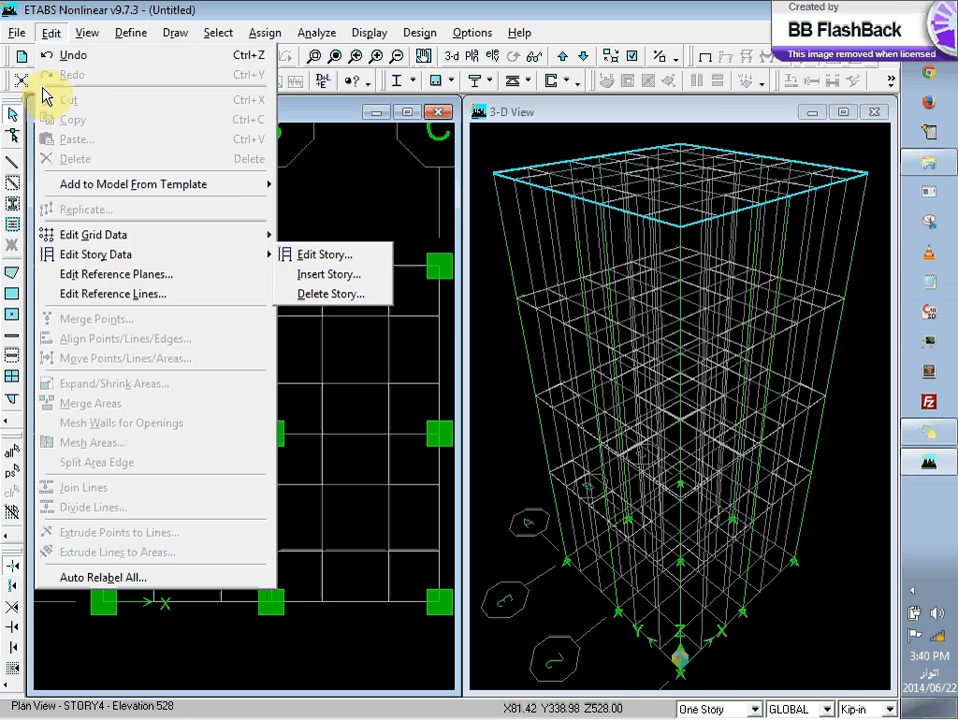
mouse_move(18, 36)
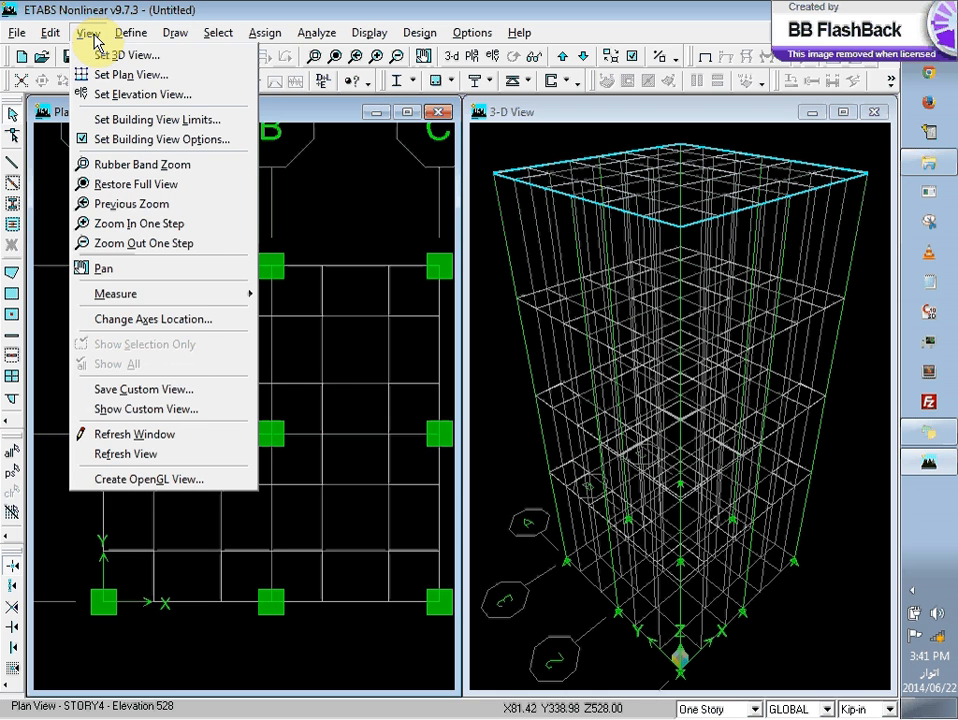
Step: Open the SLAB1 section definition for editing and keep CONC as its material
mouse_move(132, 34)
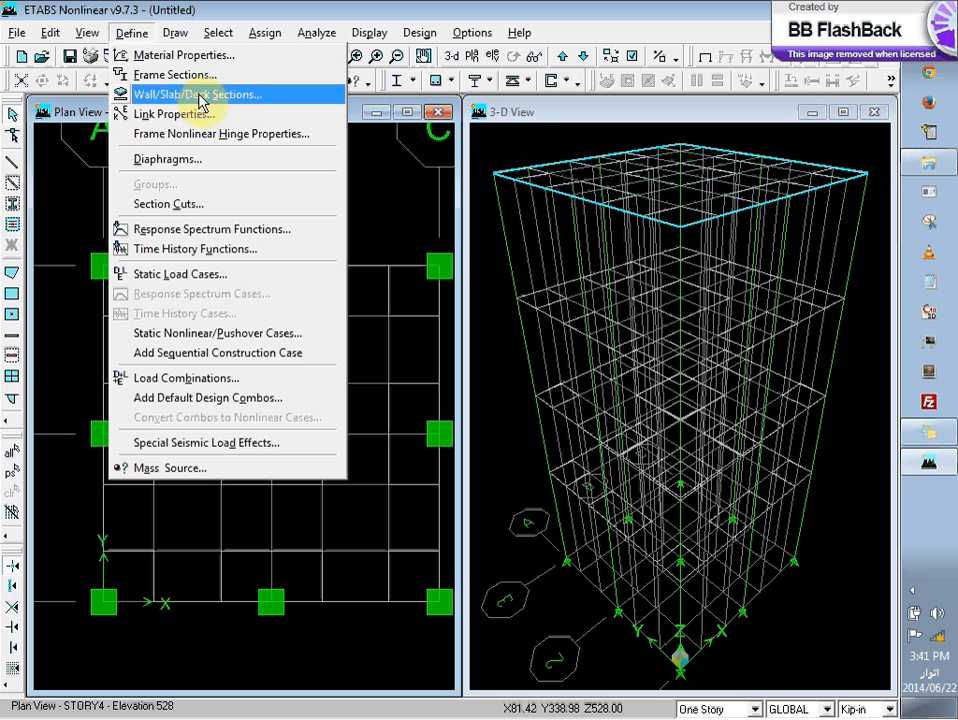
left_click(259, 102)
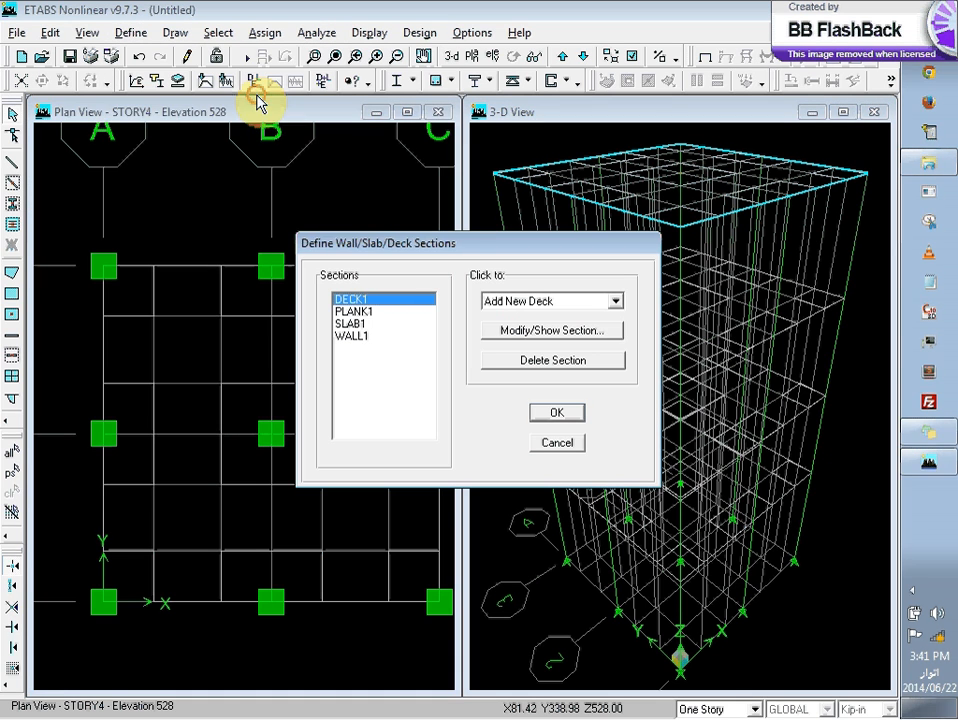
left_click(360, 326)
left_click(507, 332)
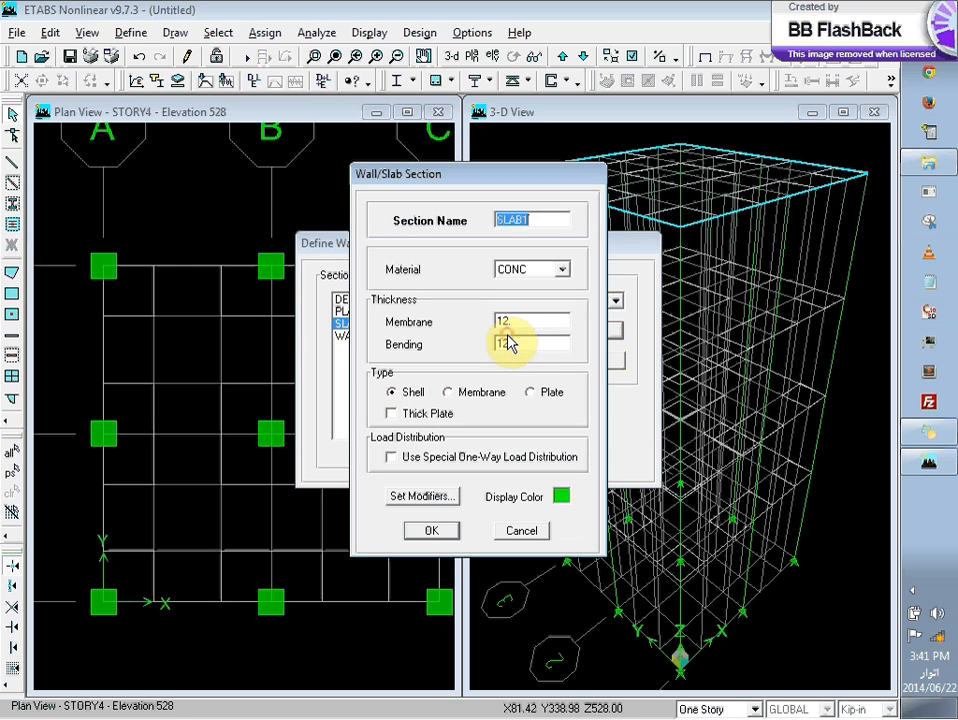
left_click(551, 273)
left_click(549, 275)
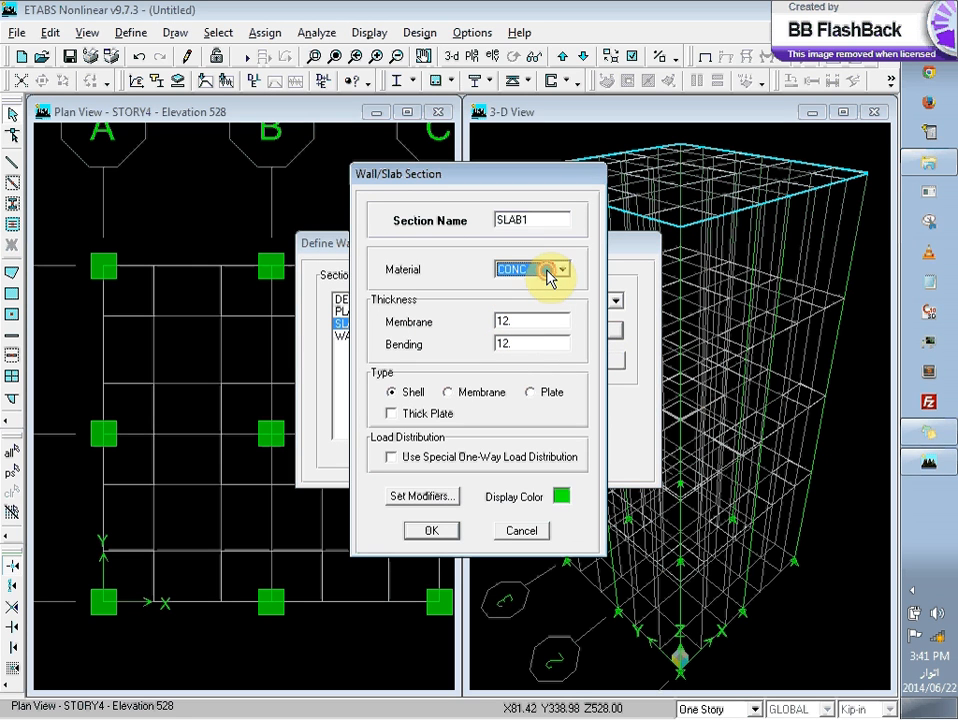
Step: Set SLAB1's membrane and bending thicknesses to 6 in, then accept the section and the wall/slab/deck definitions
left_click(549, 320)
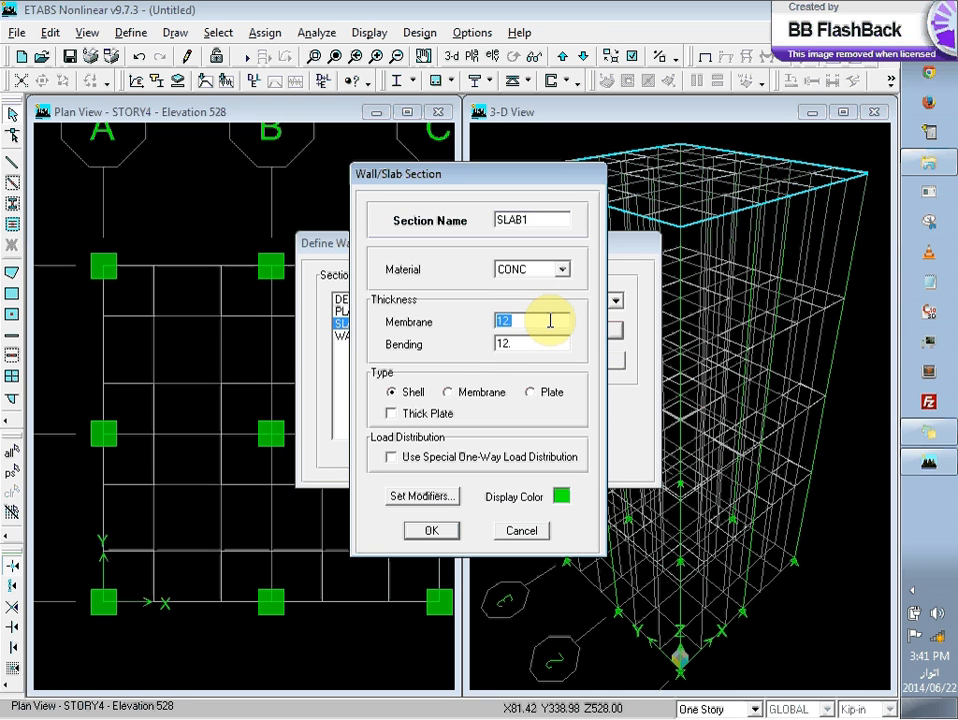
type("6")
left_click(532, 342)
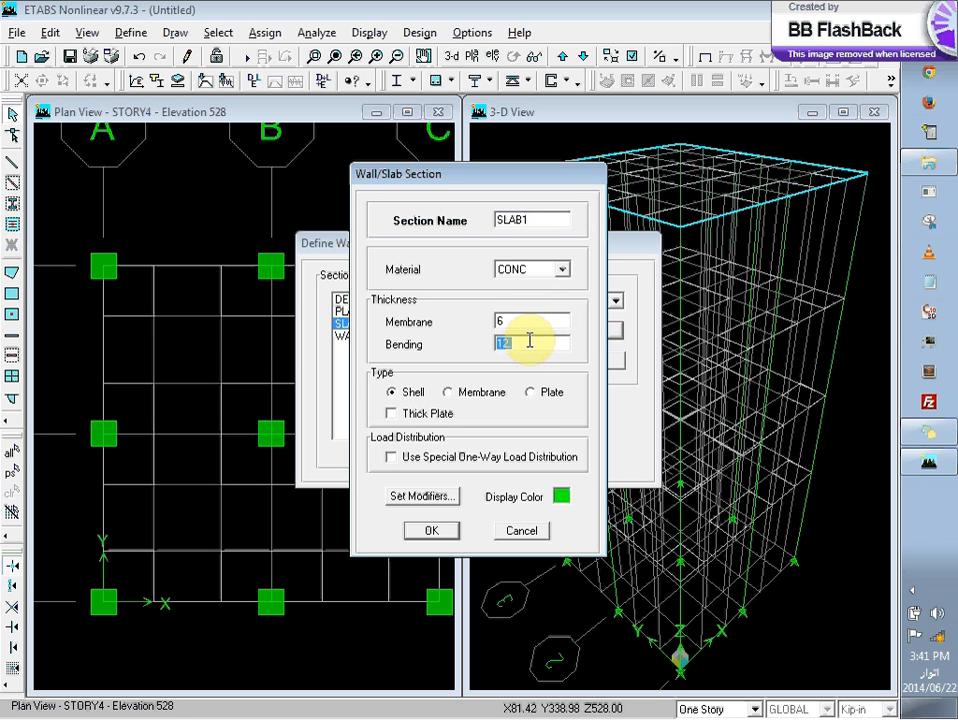
type("6")
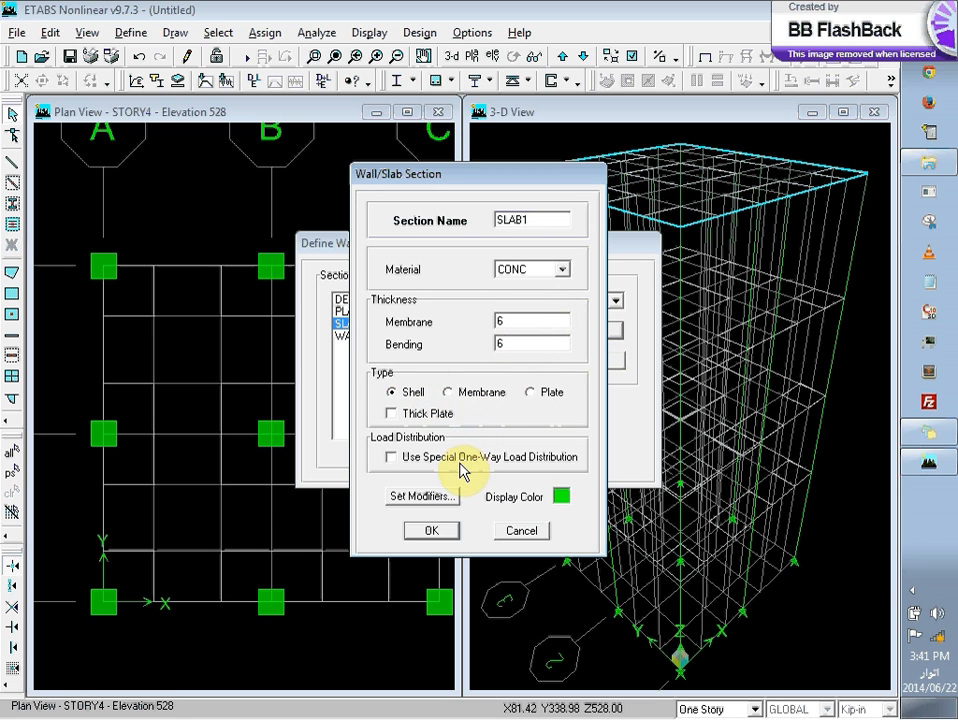
left_click(450, 529)
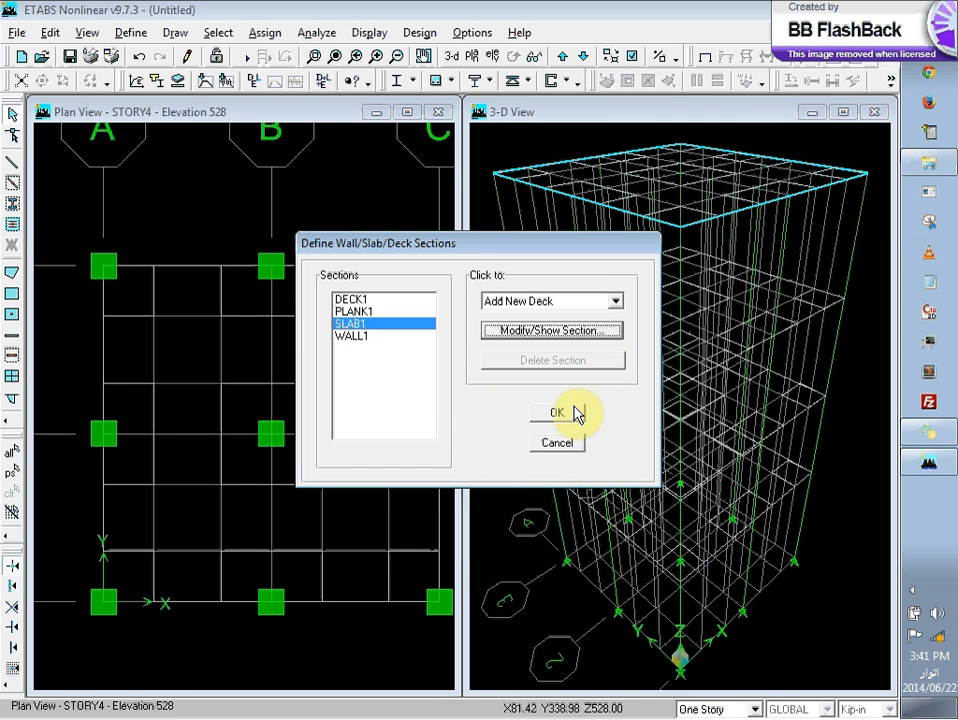
left_click(560, 414)
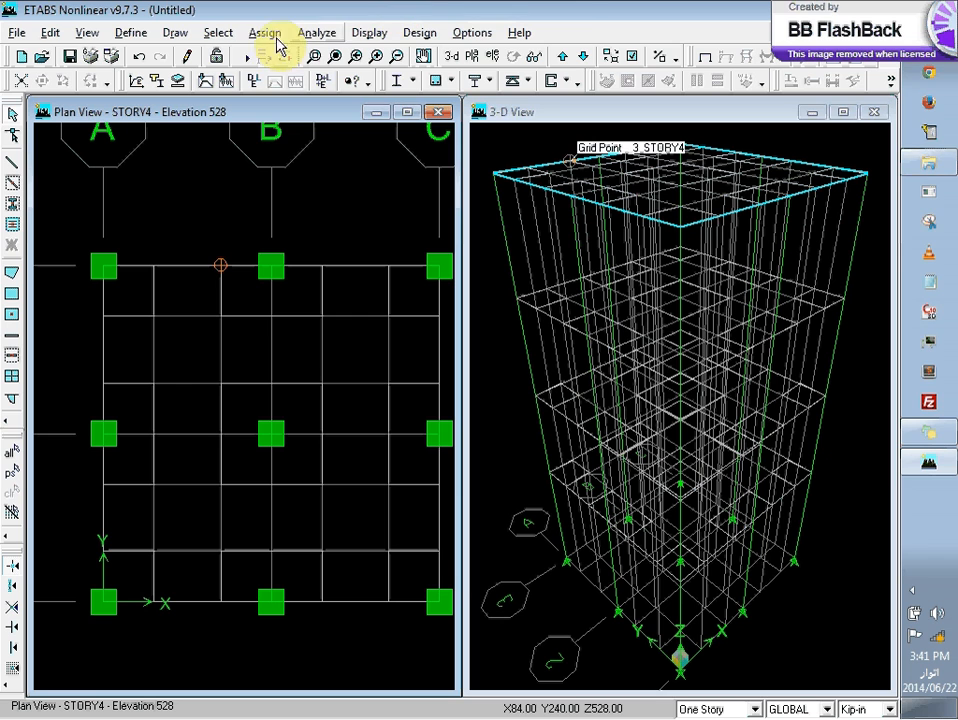
Step: Set the story scope for plan view operations to All Stories
left_click(752, 709)
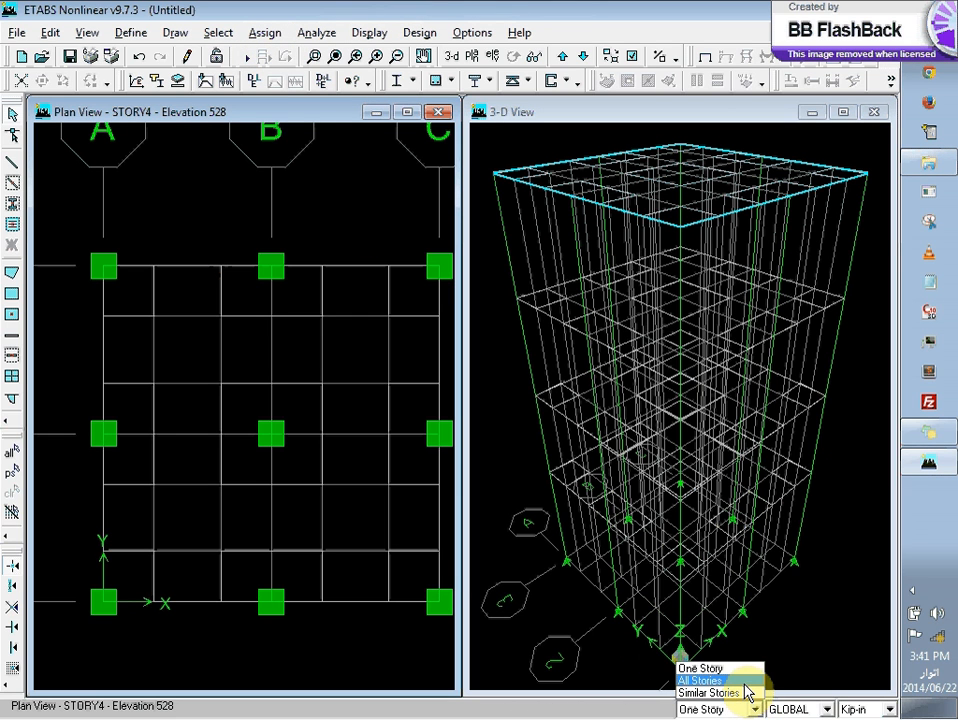
left_click(744, 682)
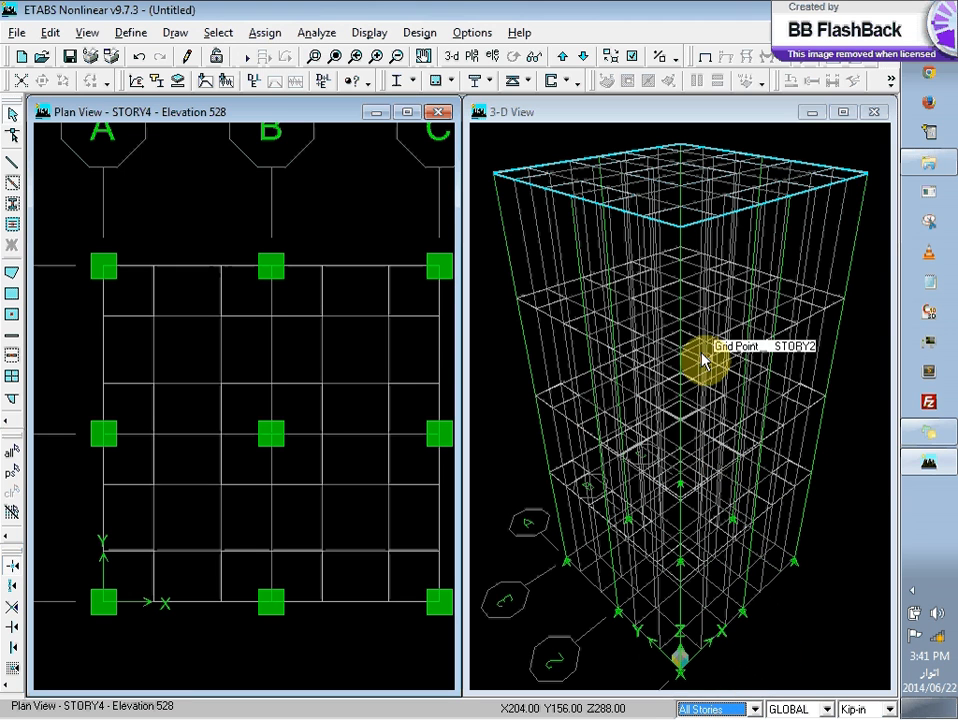
left_click(755, 709)
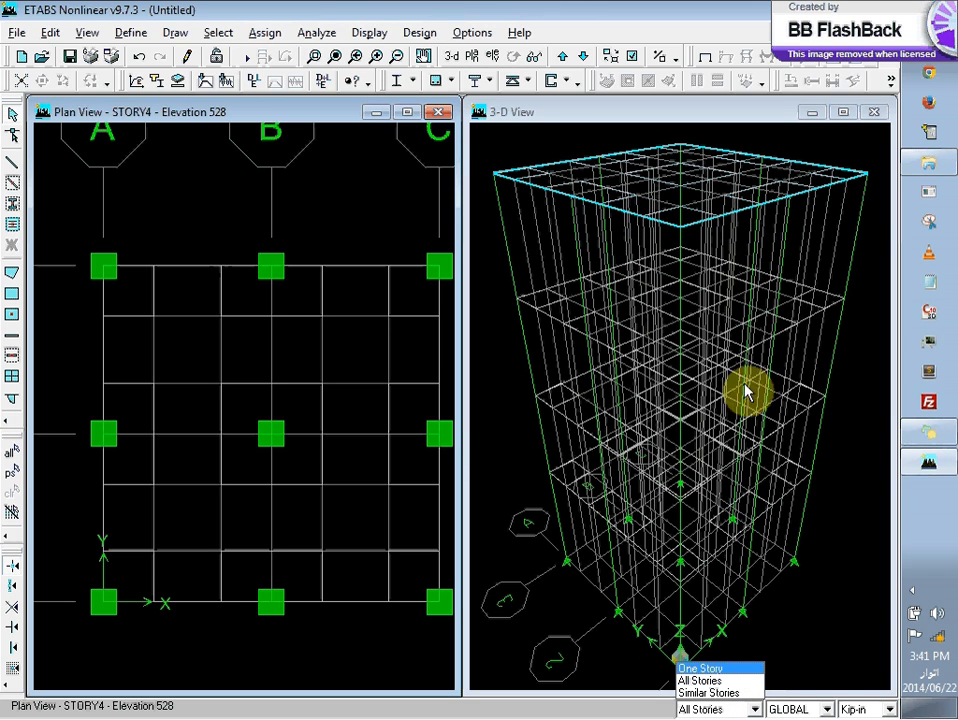
left_click(712, 681)
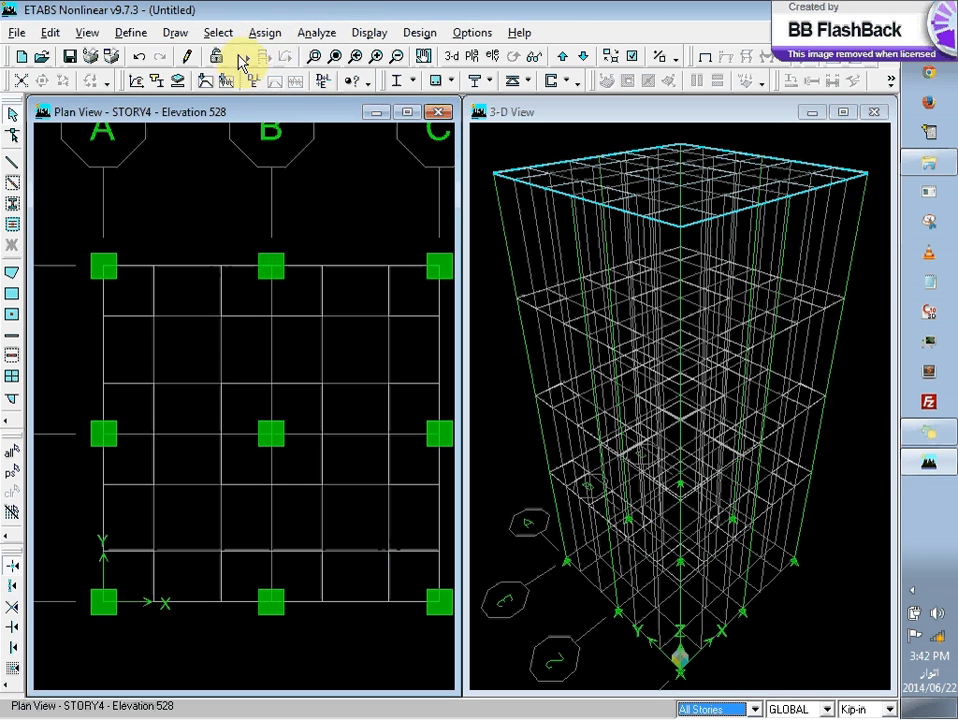
left_click(86, 34)
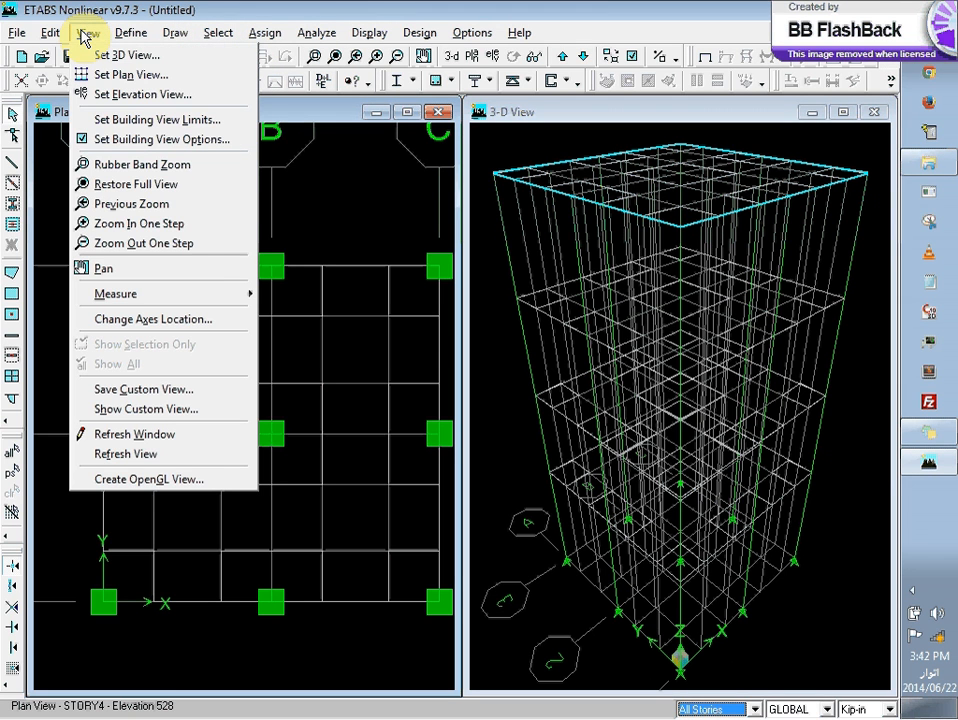
mouse_move(51, 36)
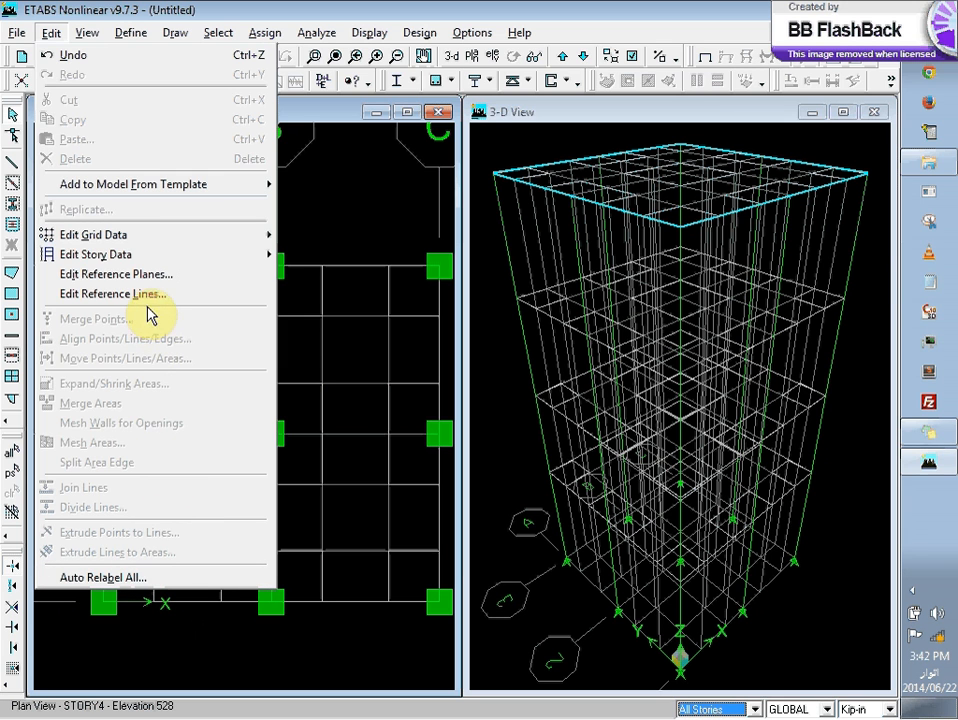
mouse_move(165, 258)
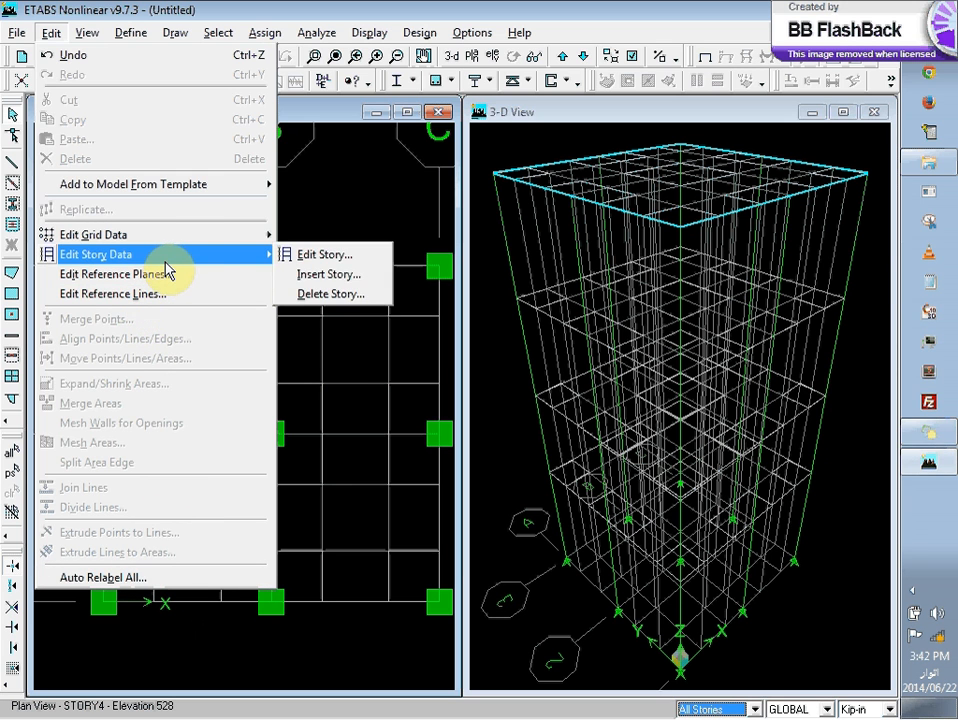
left_click(307, 258)
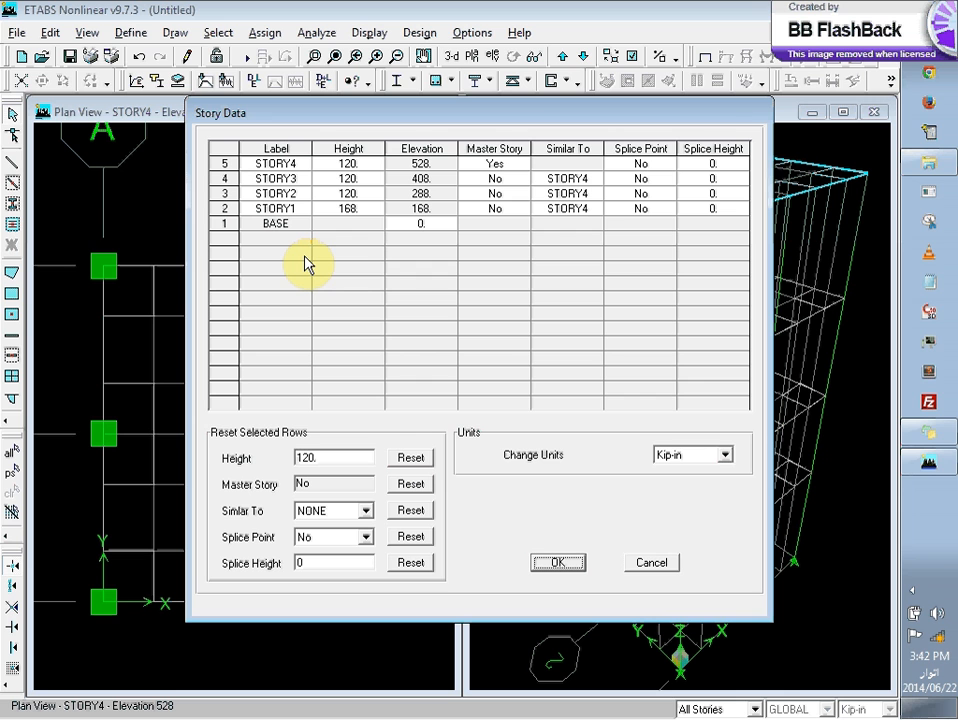
left_click(635, 563)
Step: In the story data, set Master Story to No for STORY4 and to Yes for STORY3
left_click(50, 32)
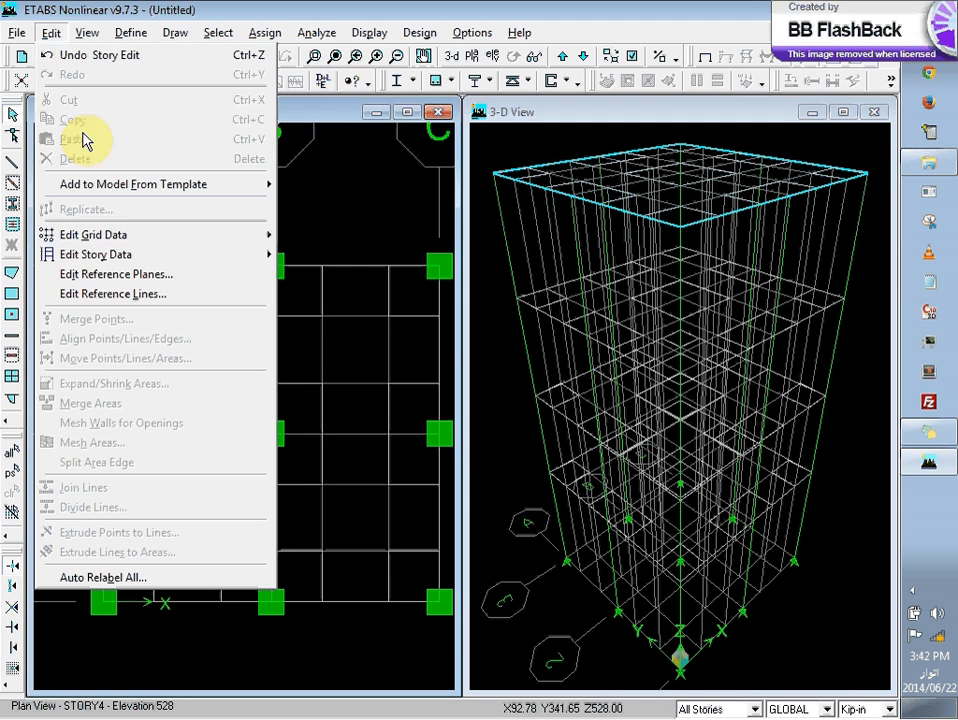
mouse_move(120, 256)
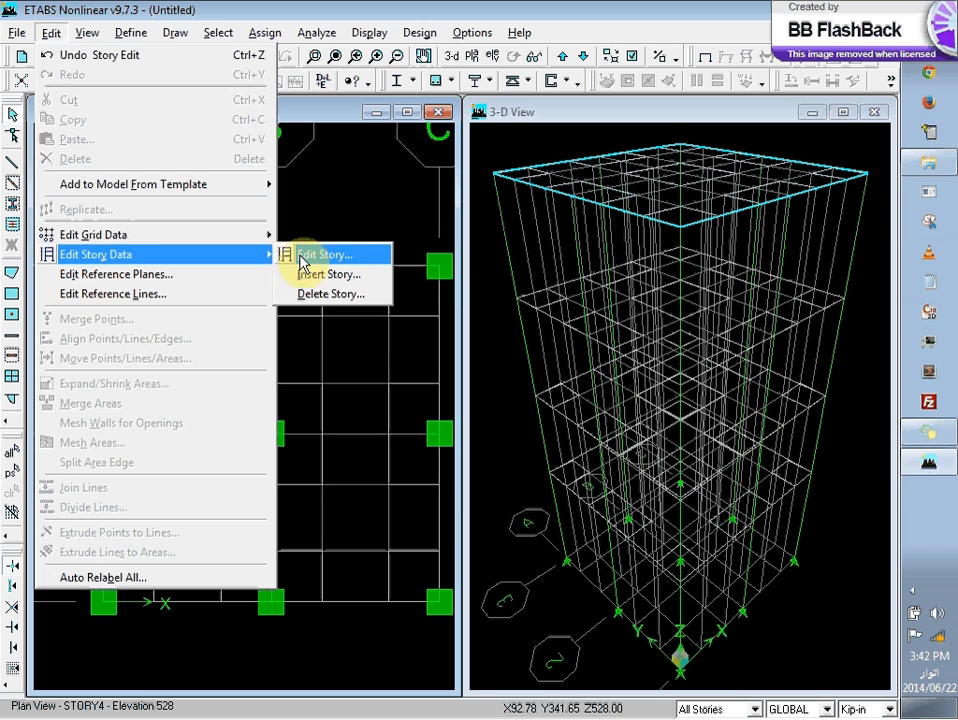
left_click(341, 259)
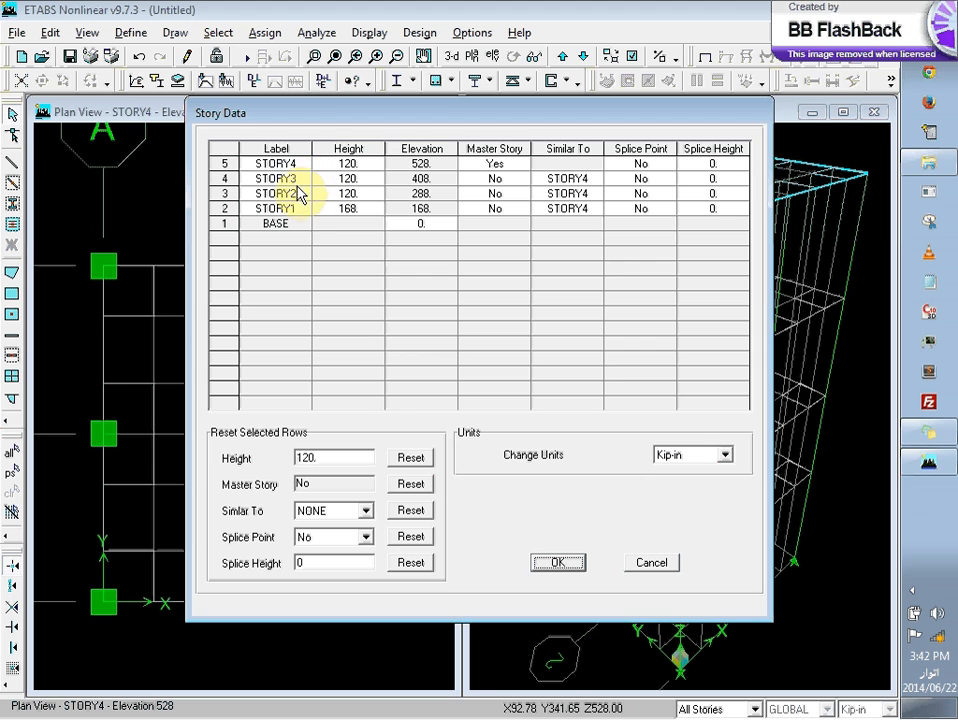
left_click(508, 166)
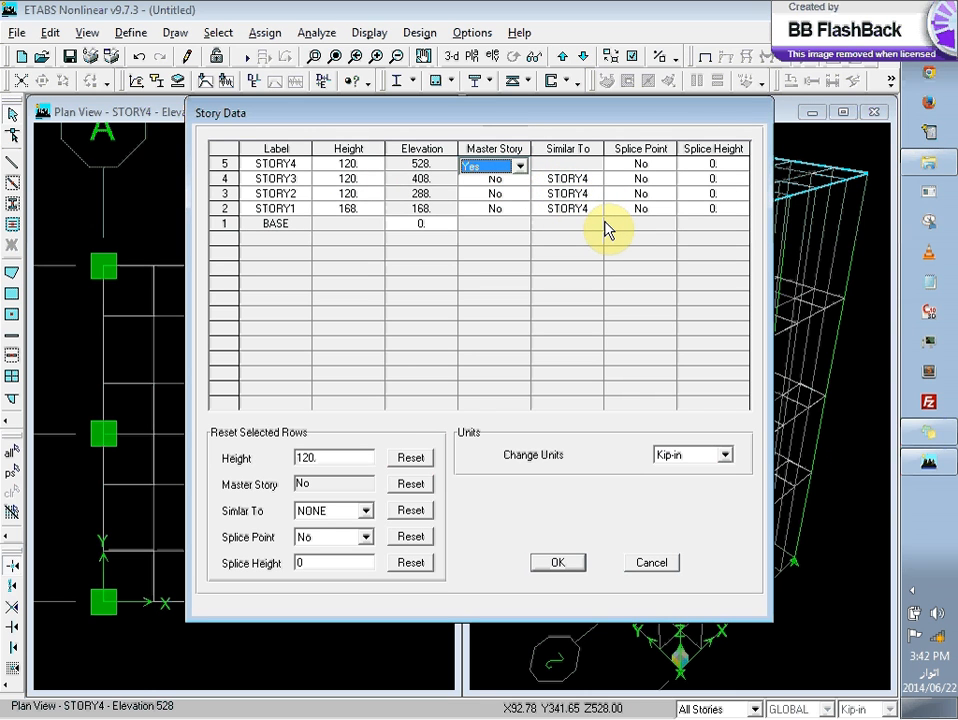
left_click(506, 168)
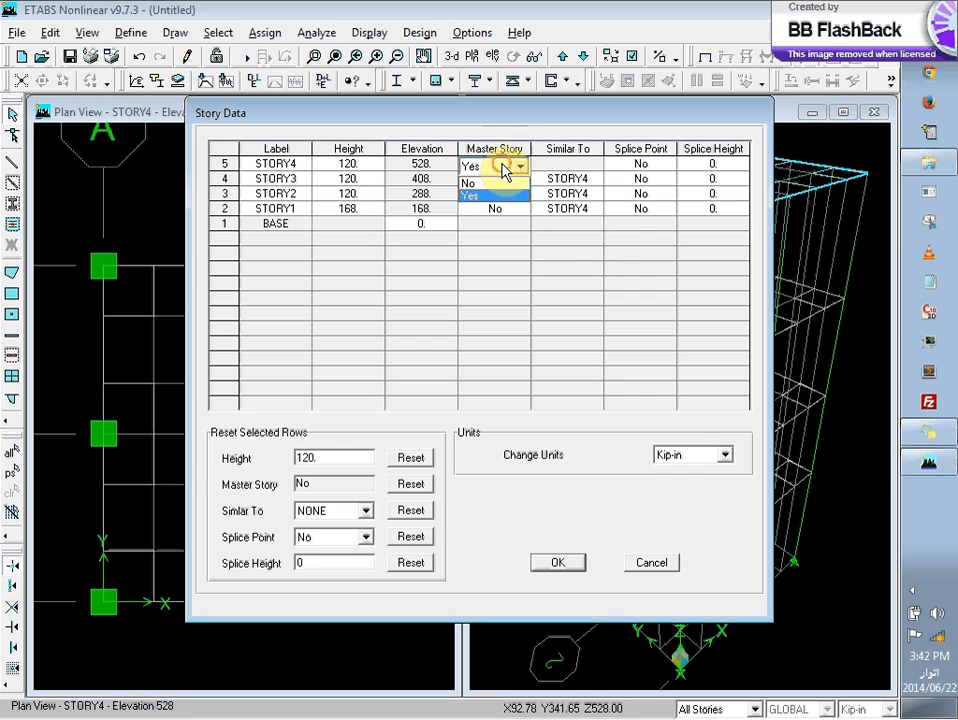
left_click(501, 184)
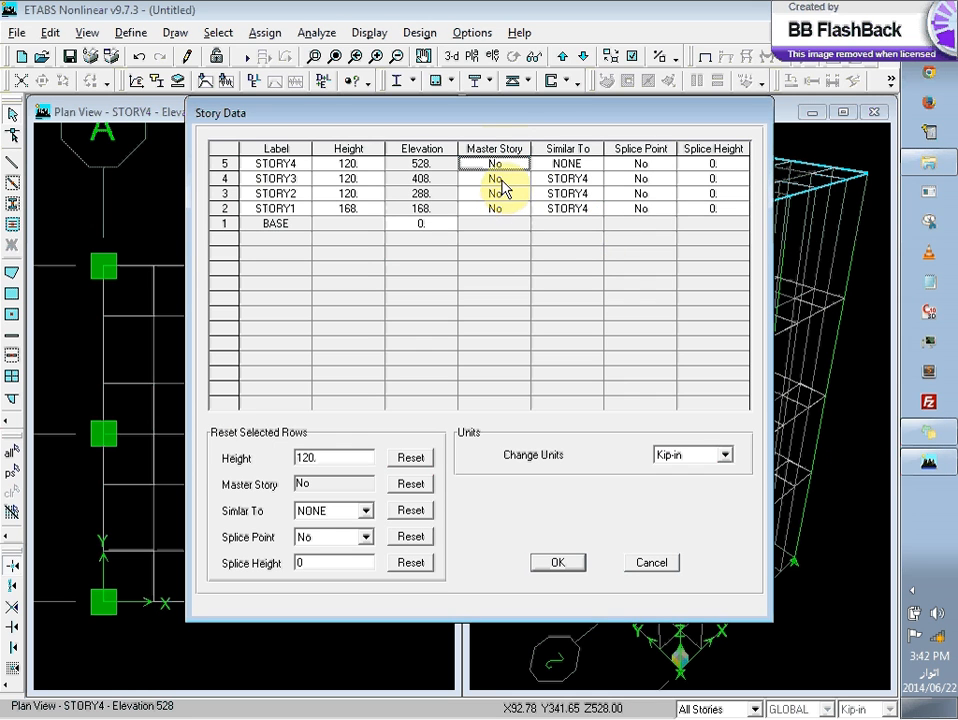
left_click(501, 179)
left_click(517, 181)
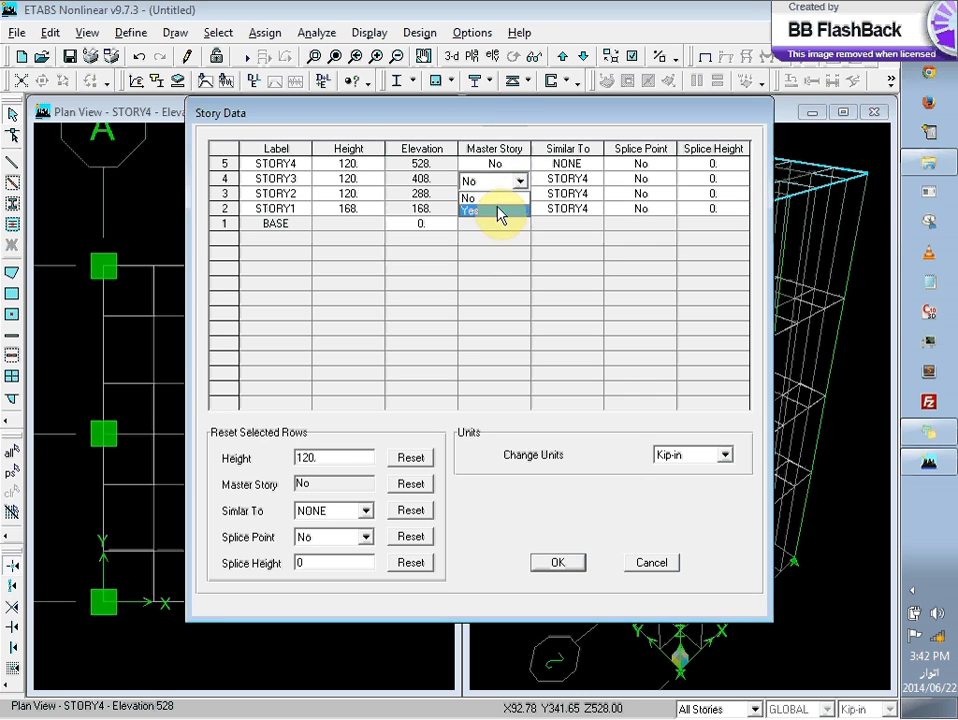
left_click(500, 211)
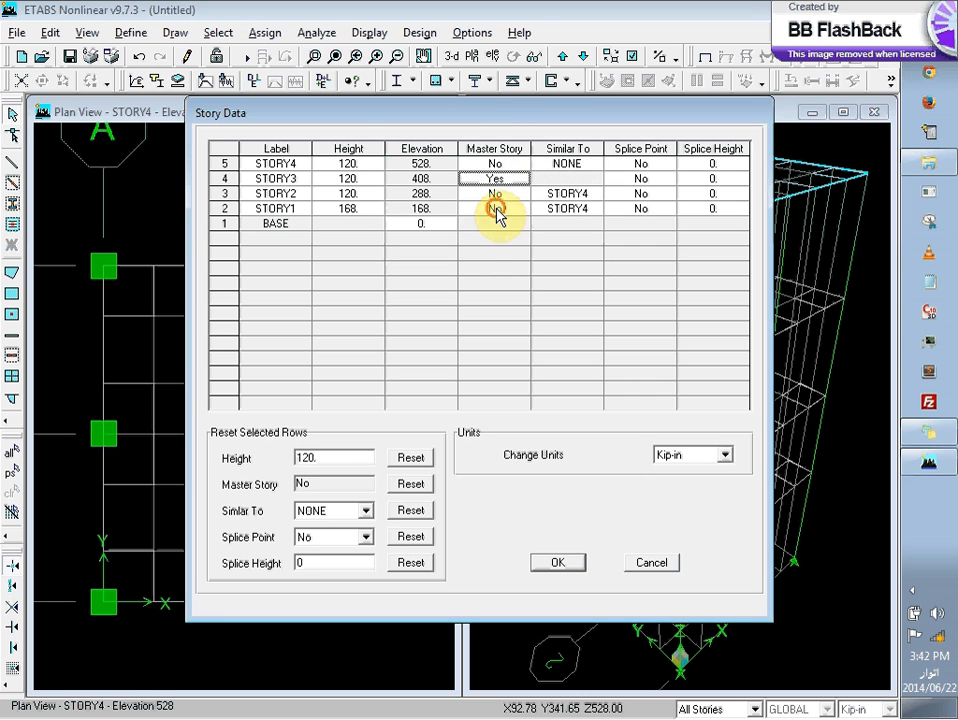
Step: Make STORY2 and STORY1 similar to STORY3 and accept the story data
left_click(561, 196)
left_click(578, 212)
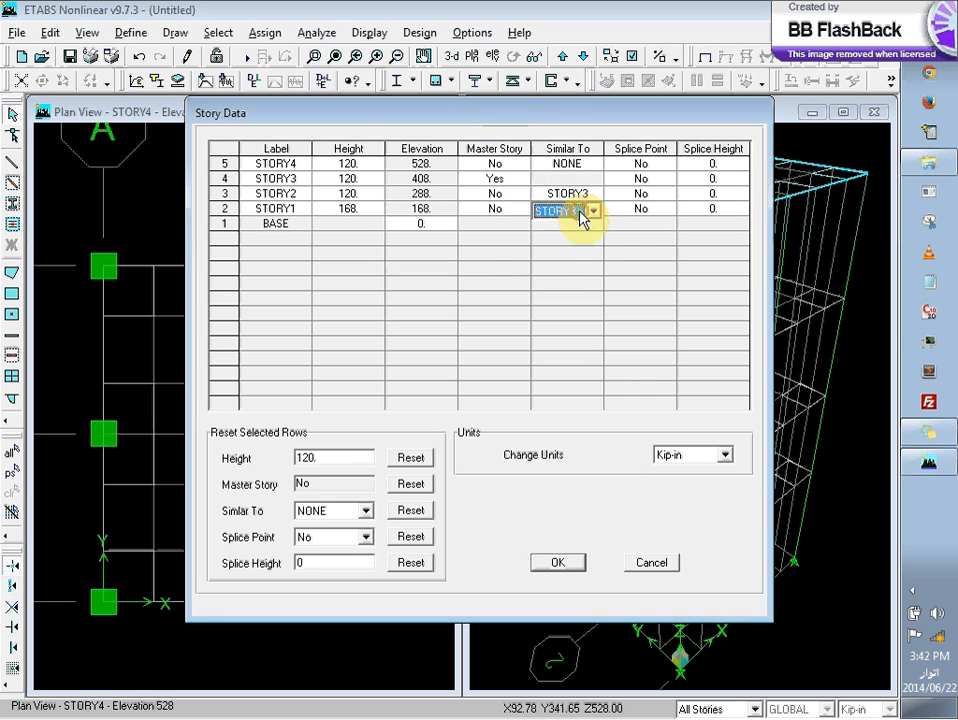
left_click(574, 230)
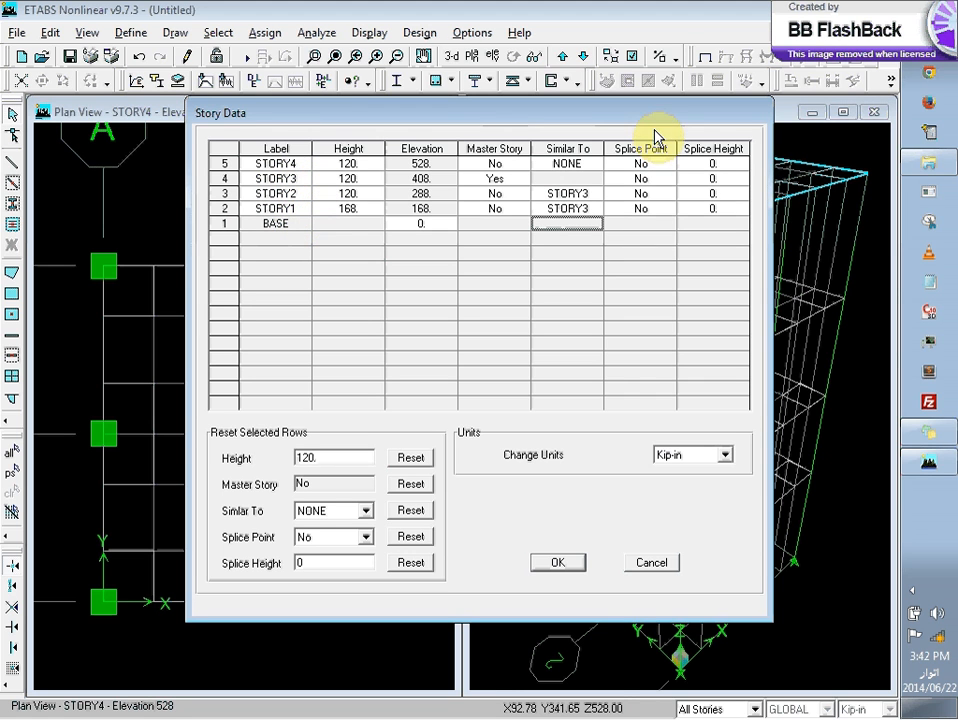
left_click(557, 563)
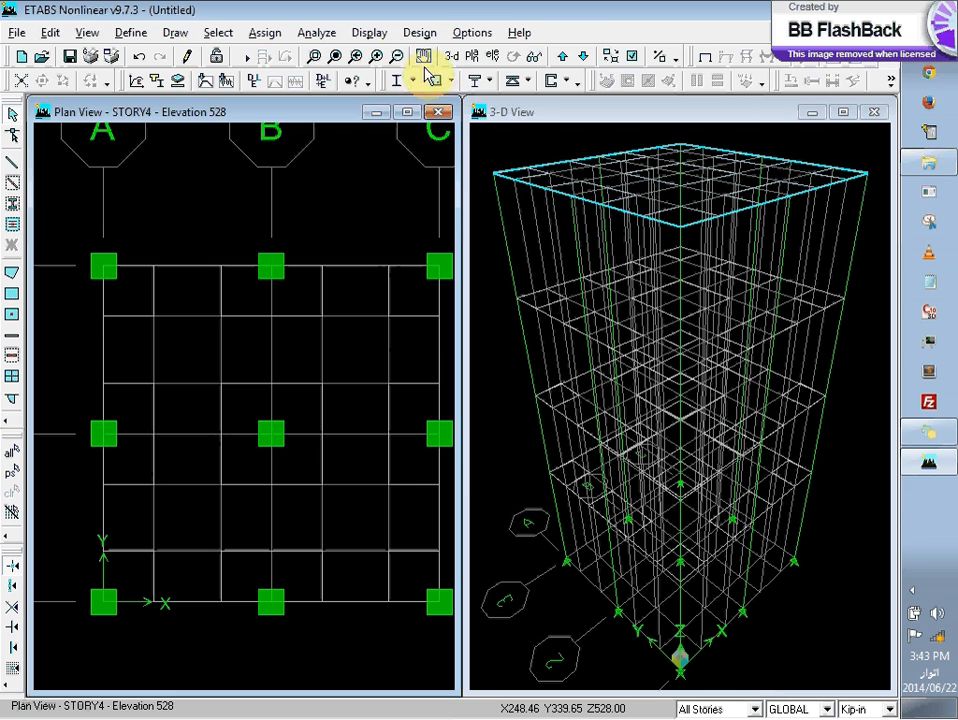
Step: Move the plan view down to STORY3 and back up to STORY4
left_click(584, 57)
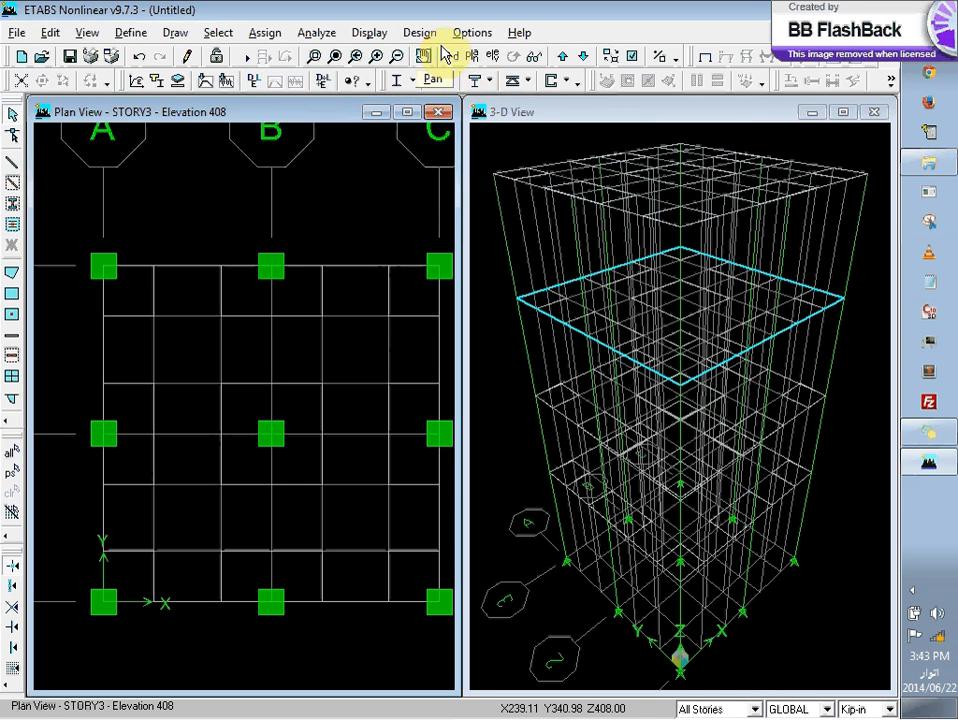
left_click(566, 57)
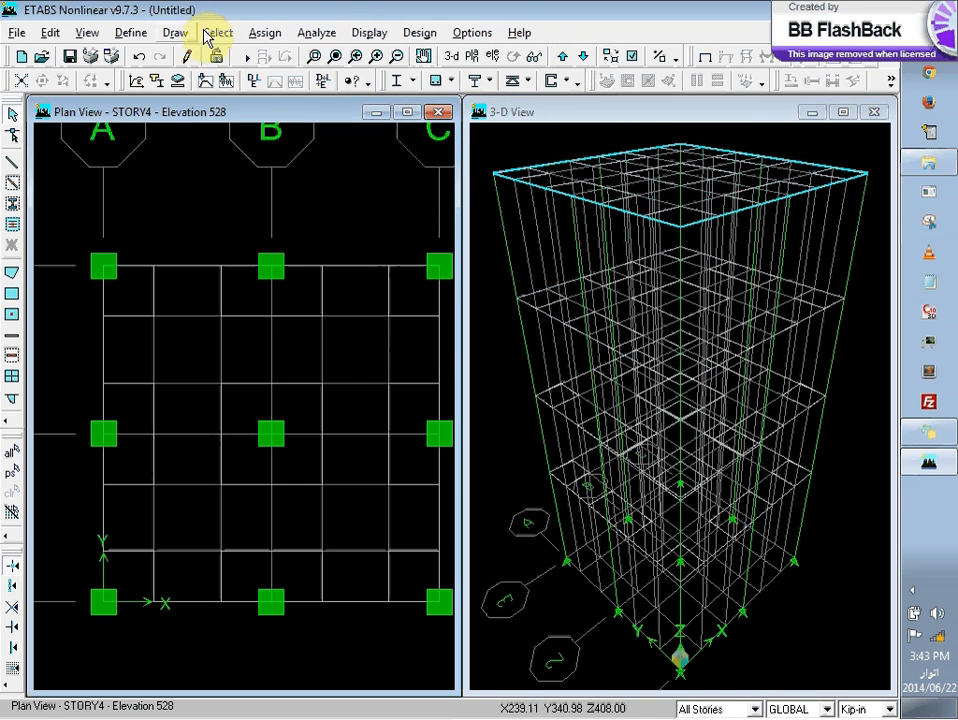
Step: Add a new slab section named DROP and set its material to CONC
left_click(131, 32)
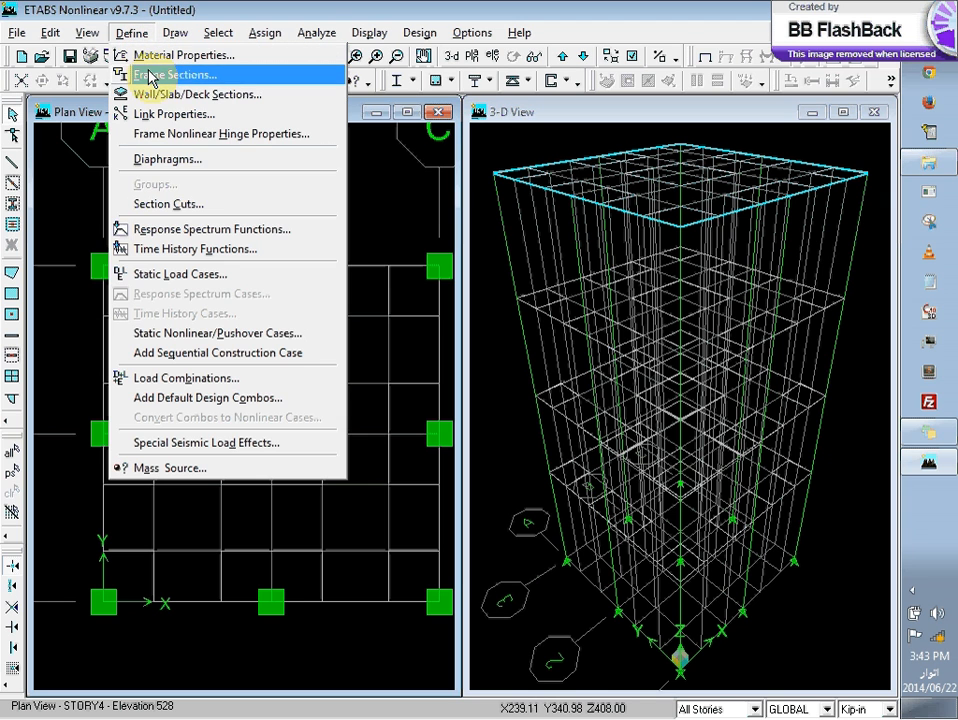
left_click(125, 93)
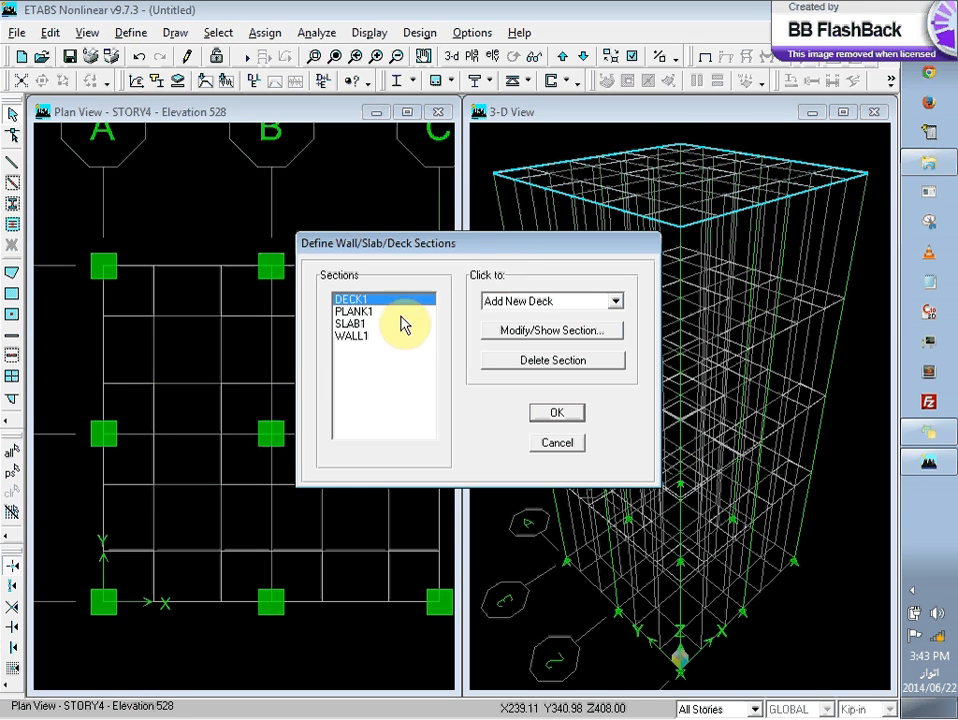
left_click(545, 303)
left_click(549, 331)
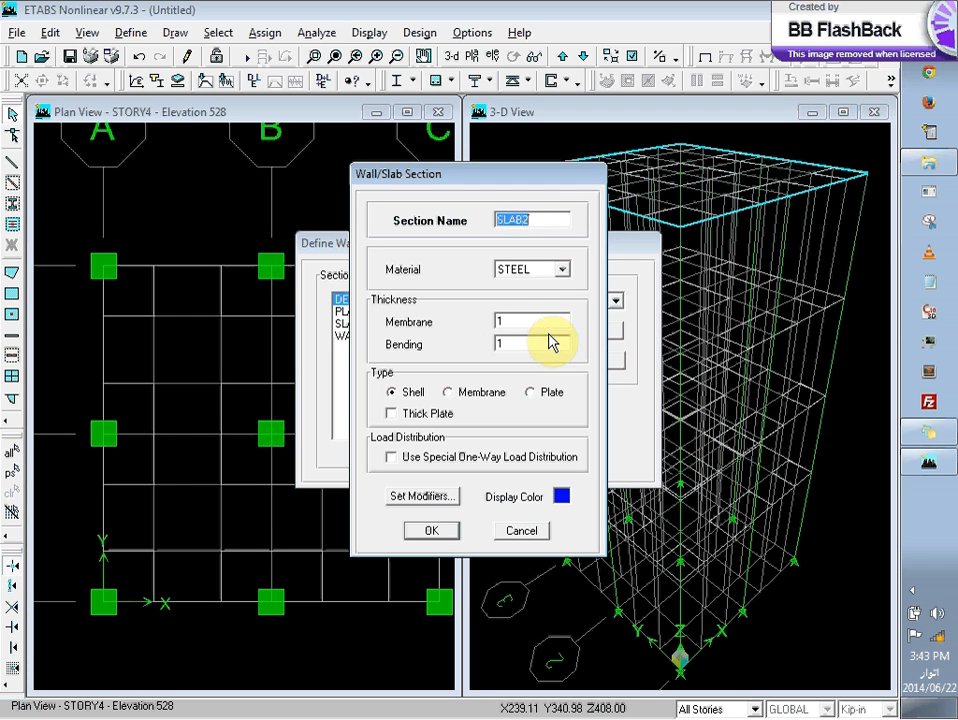
type("DROP")
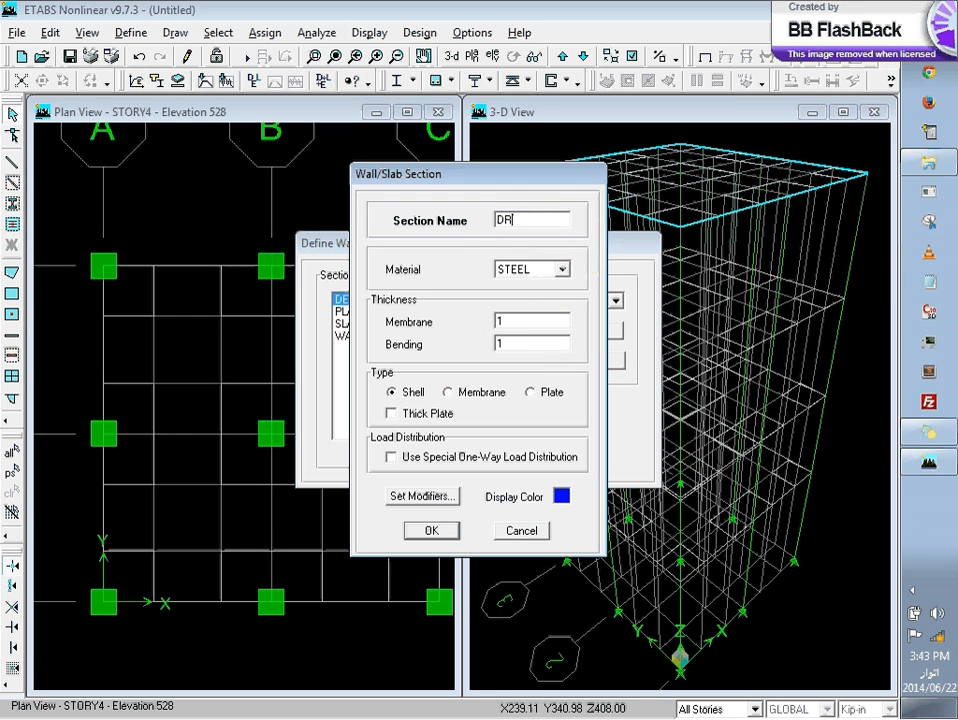
left_click(563, 270)
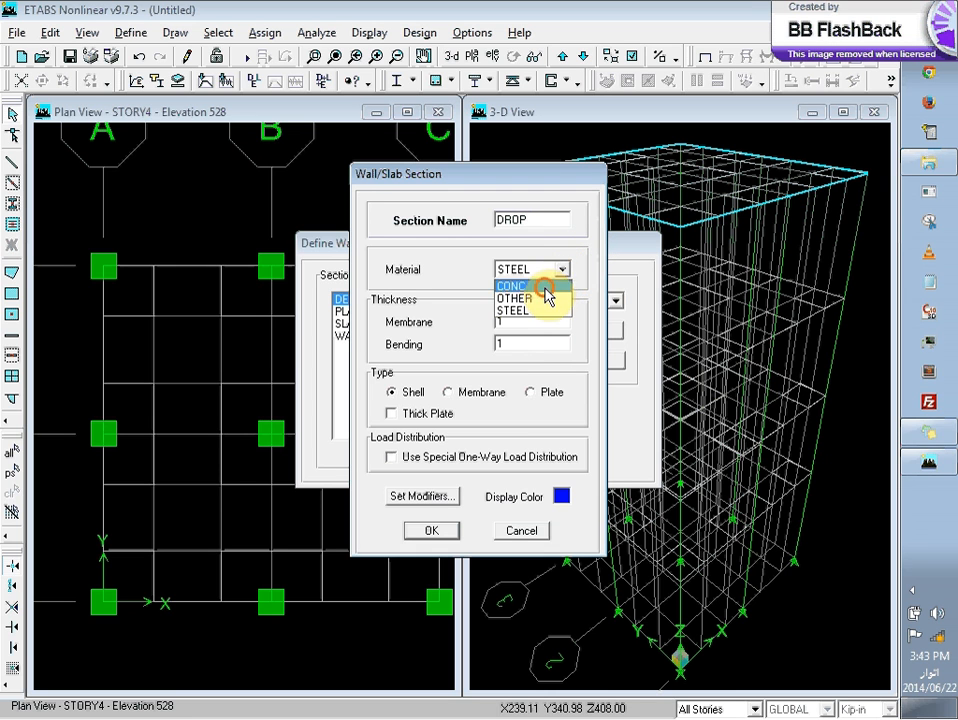
left_click(545, 286)
Step: Set the DROP section's membrane and bending thickness to 8 and accept the section definitions
double_click(508, 321)
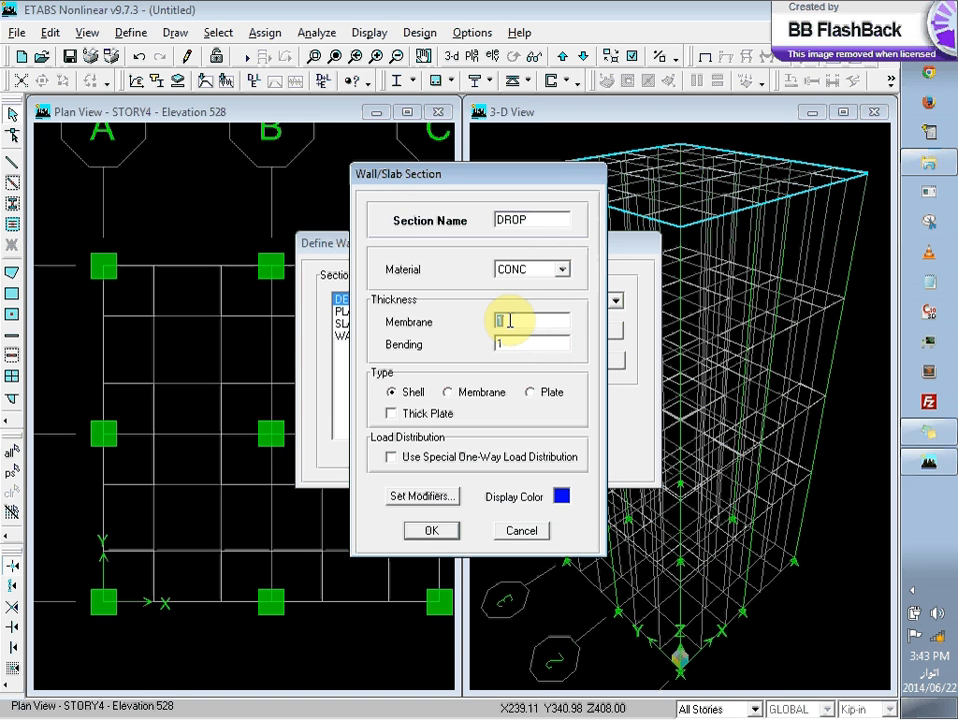
type("8")
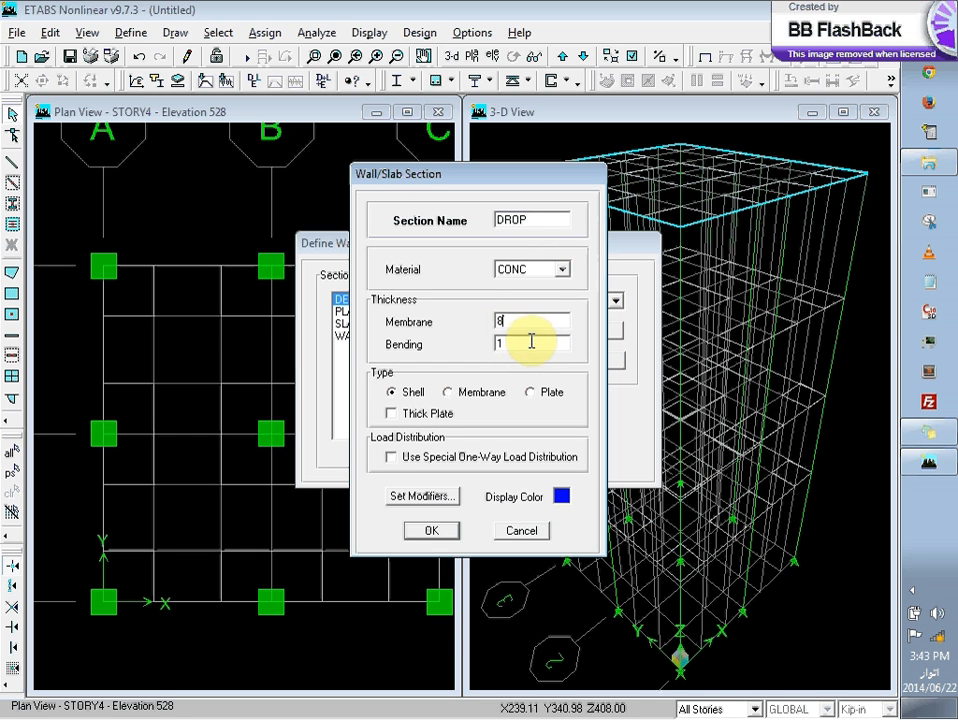
type("8")
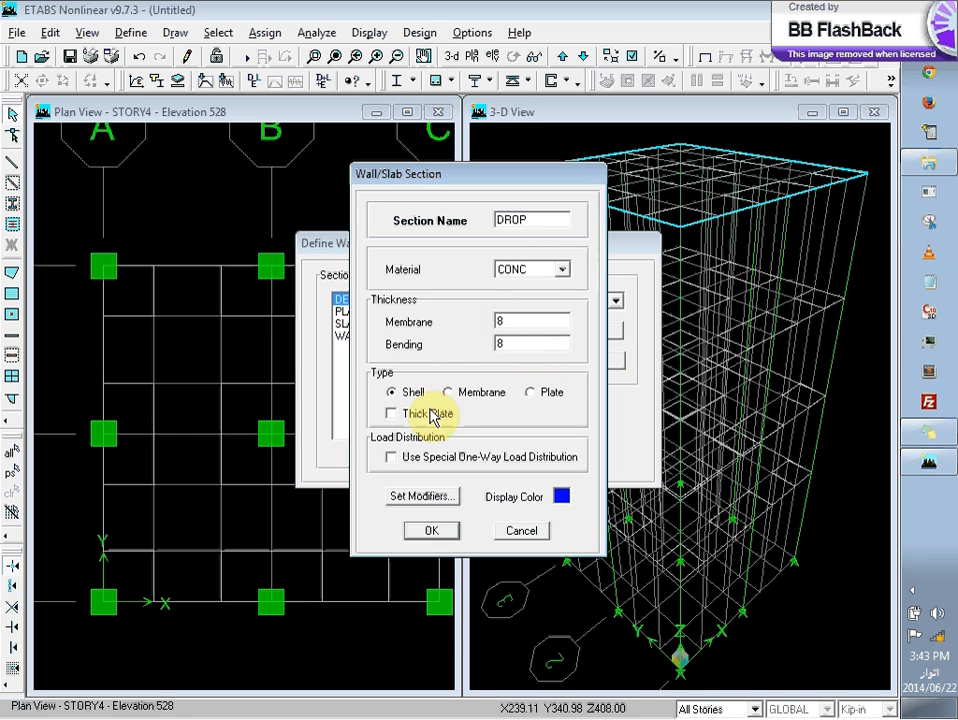
left_click(432, 532)
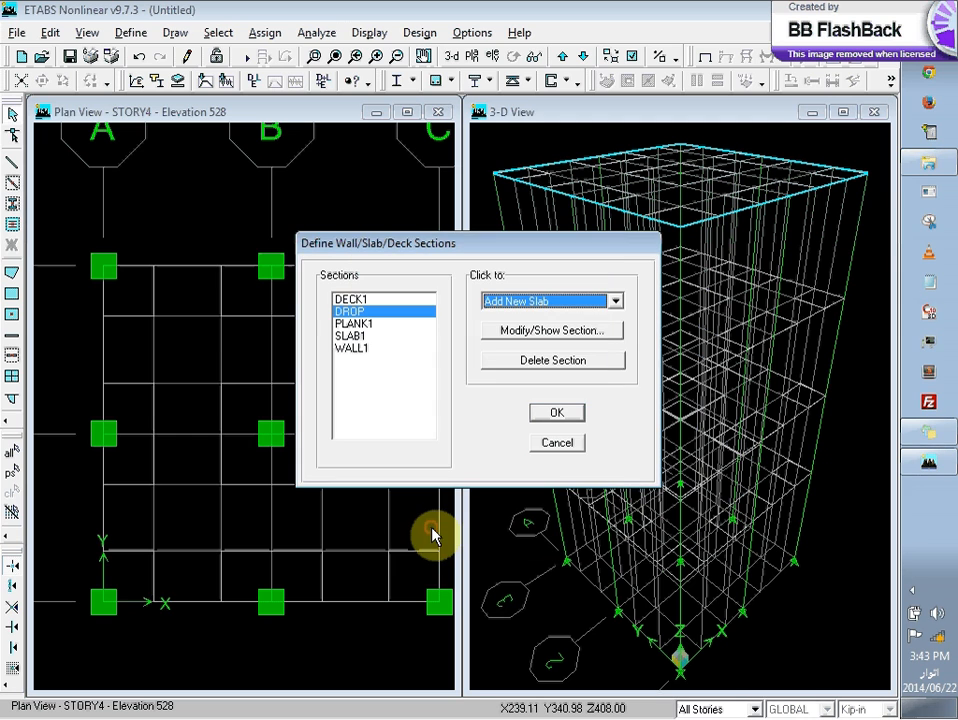
left_click(551, 416)
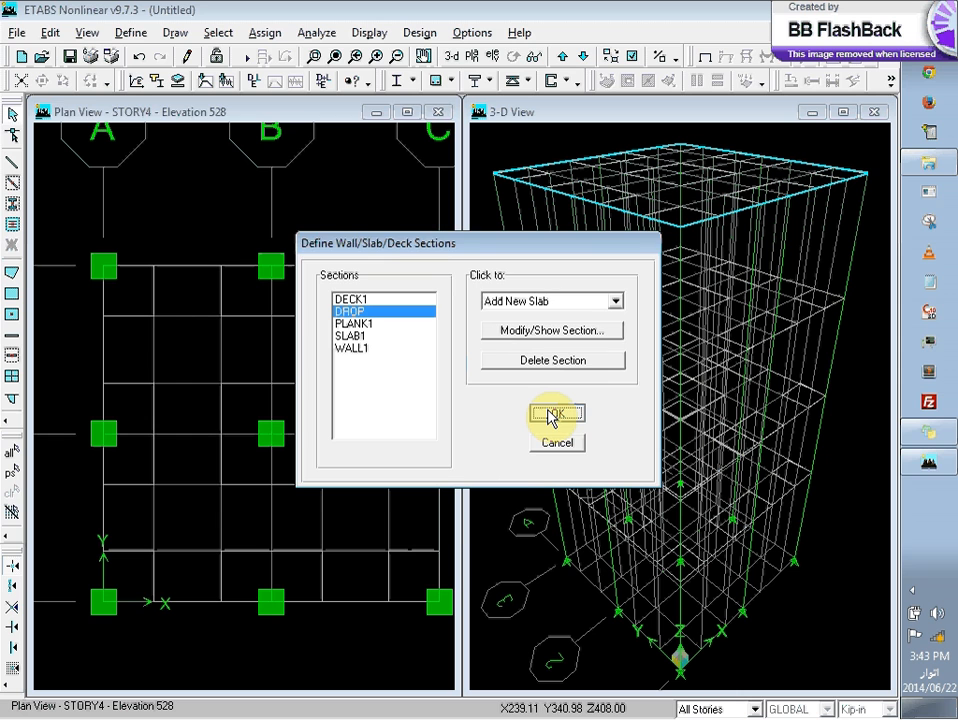
left_click(551, 416)
Step: Select the nine drop panel areas around the columns in plan on all stories
left_click(298, 296)
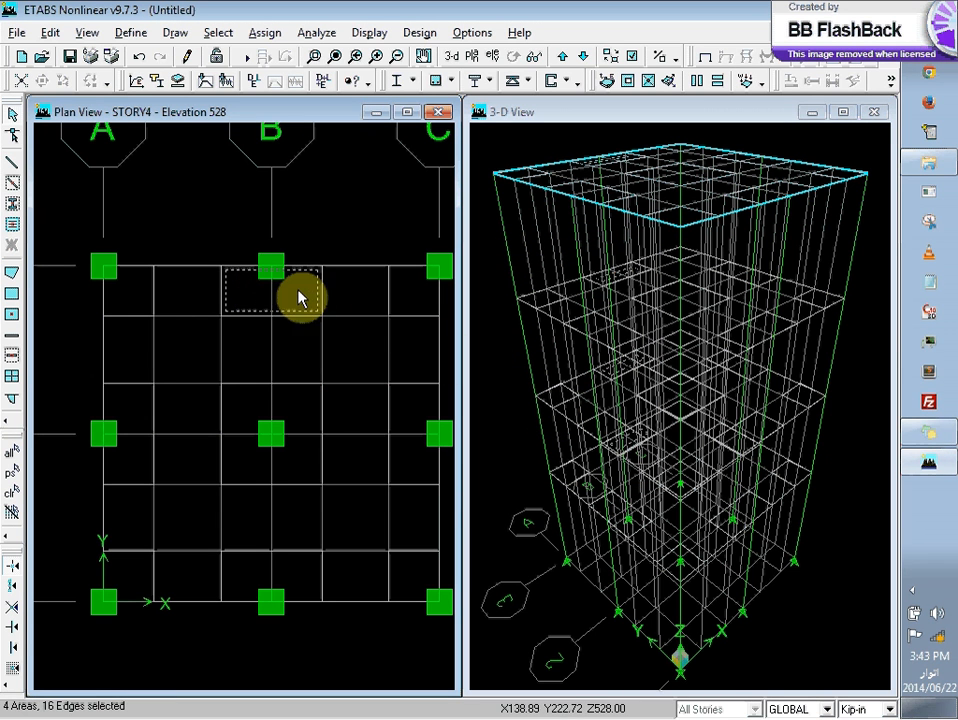
left_click(300, 428)
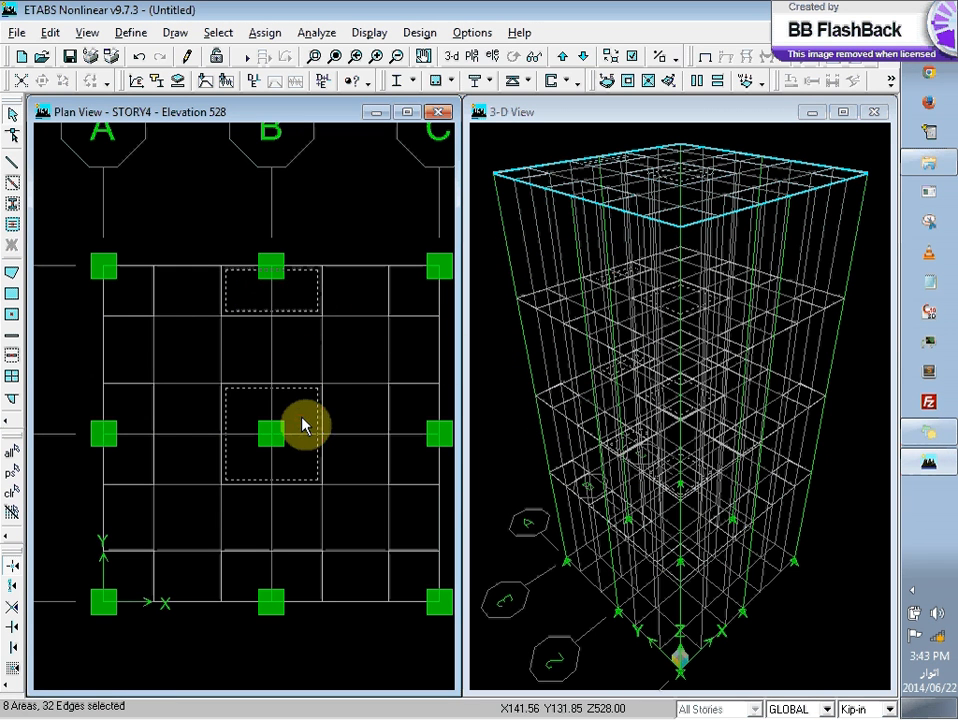
left_click(407, 414)
left_click(417, 295)
left_click(120, 299)
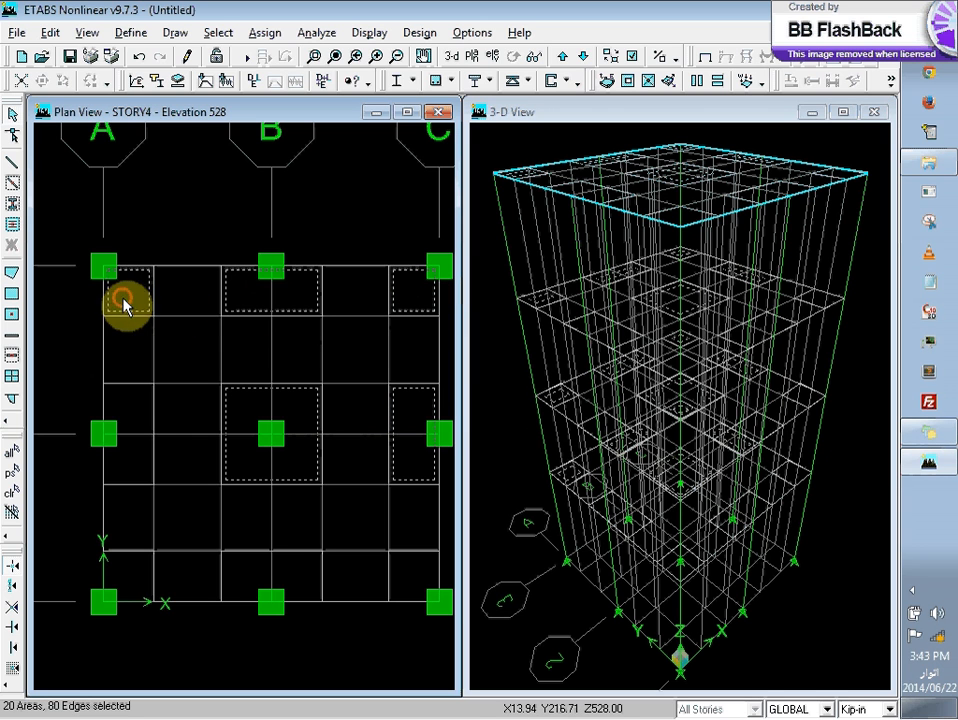
left_click(124, 413)
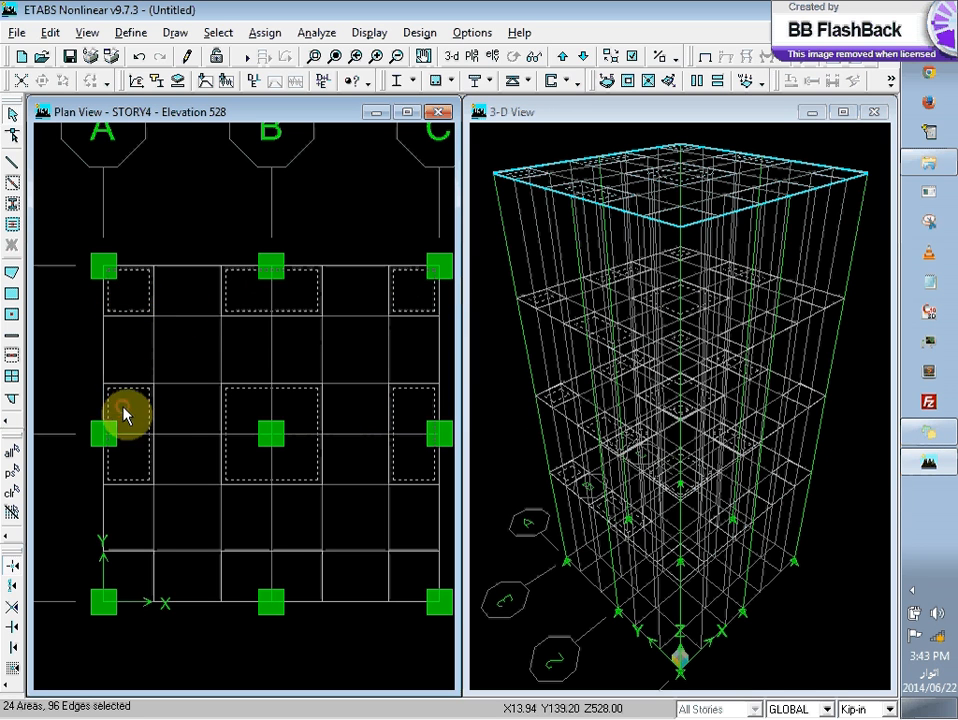
left_click(148, 566)
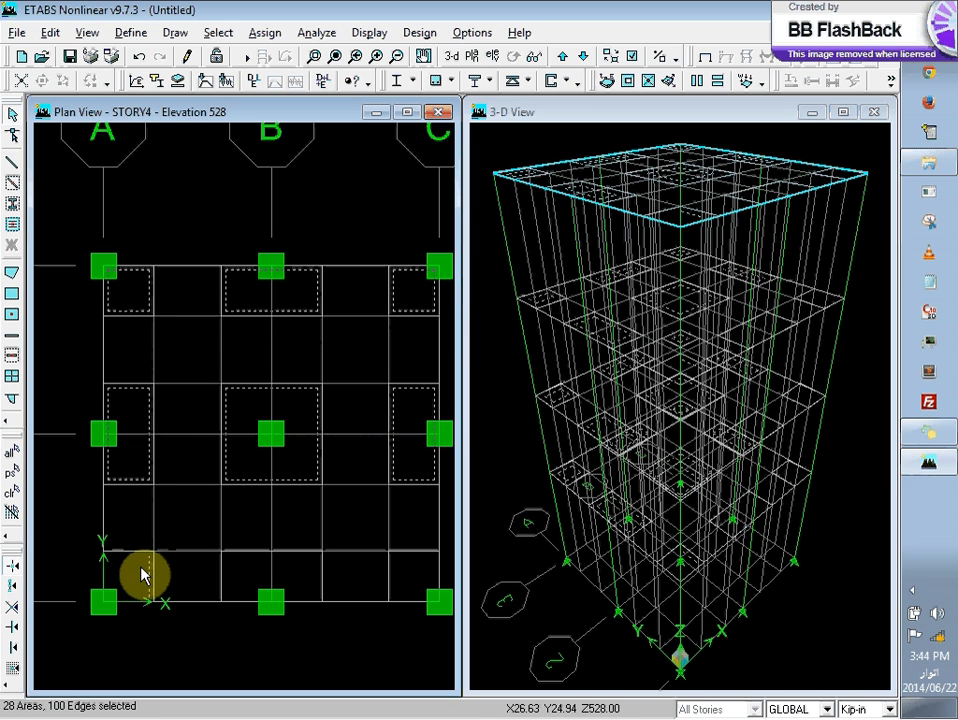
left_click(141, 572)
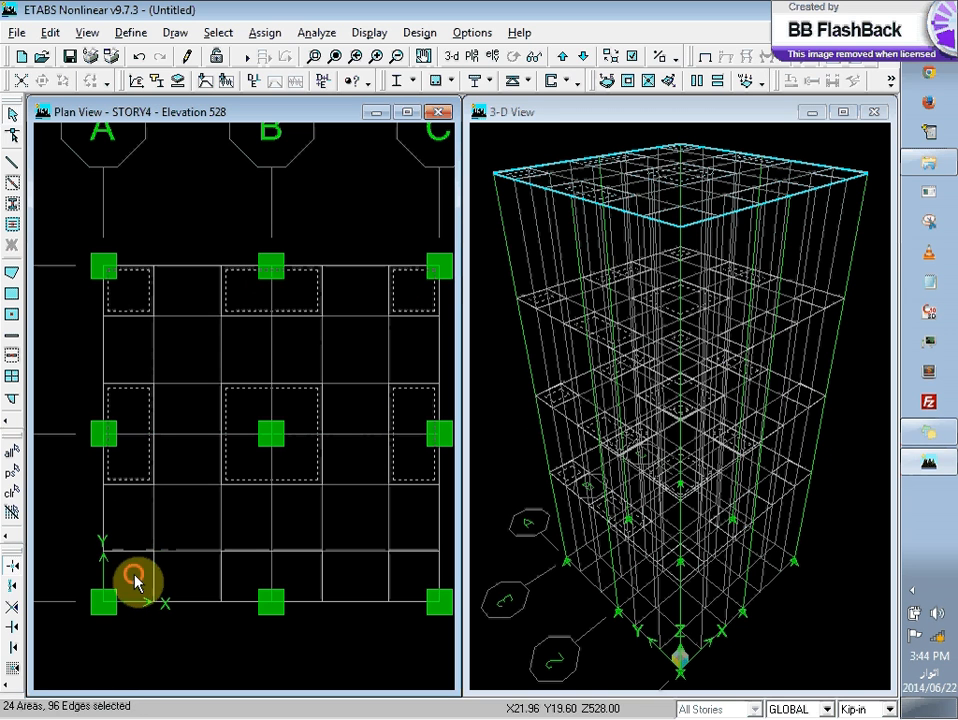
left_click(135, 578)
left_click(265, 577)
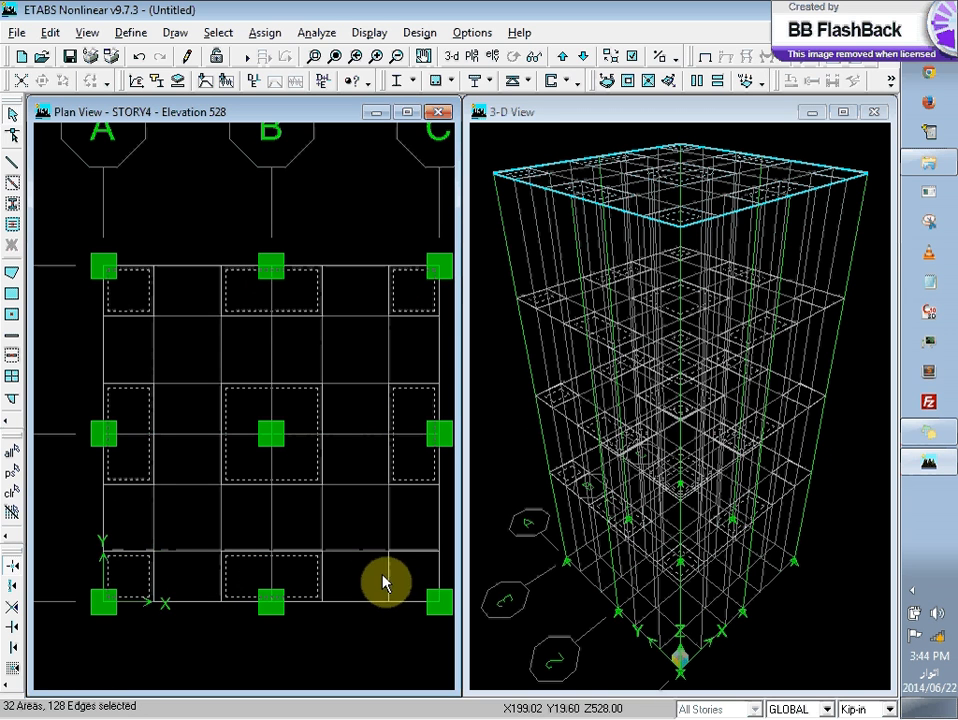
left_click(420, 575)
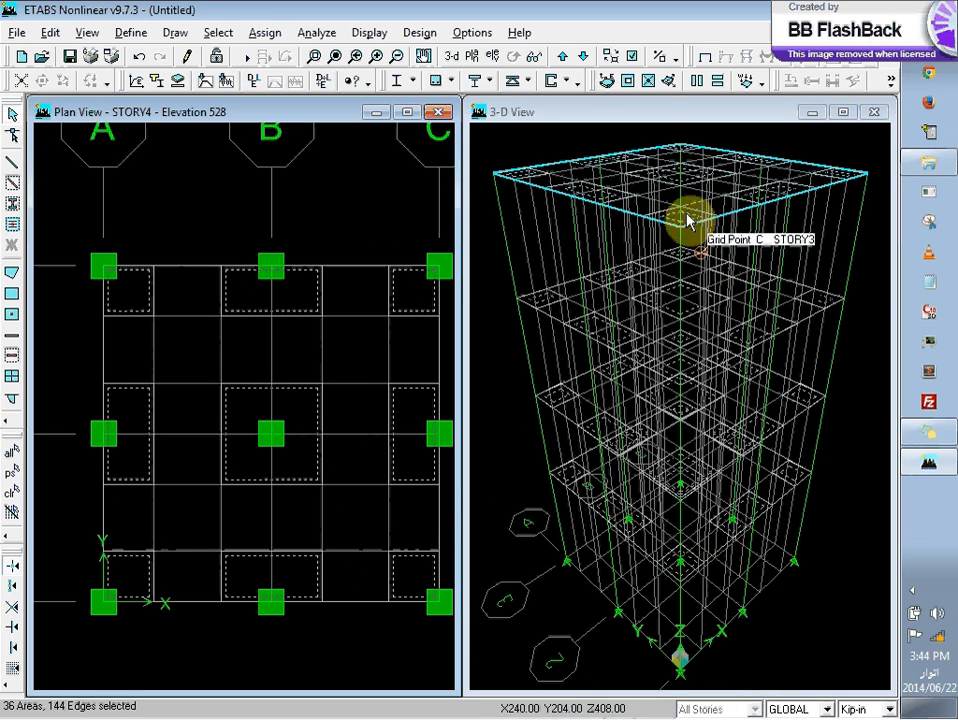
Step: Add the main slab area to the selection, dismiss the shortcut options, and clear the entire selection
left_click(340, 287)
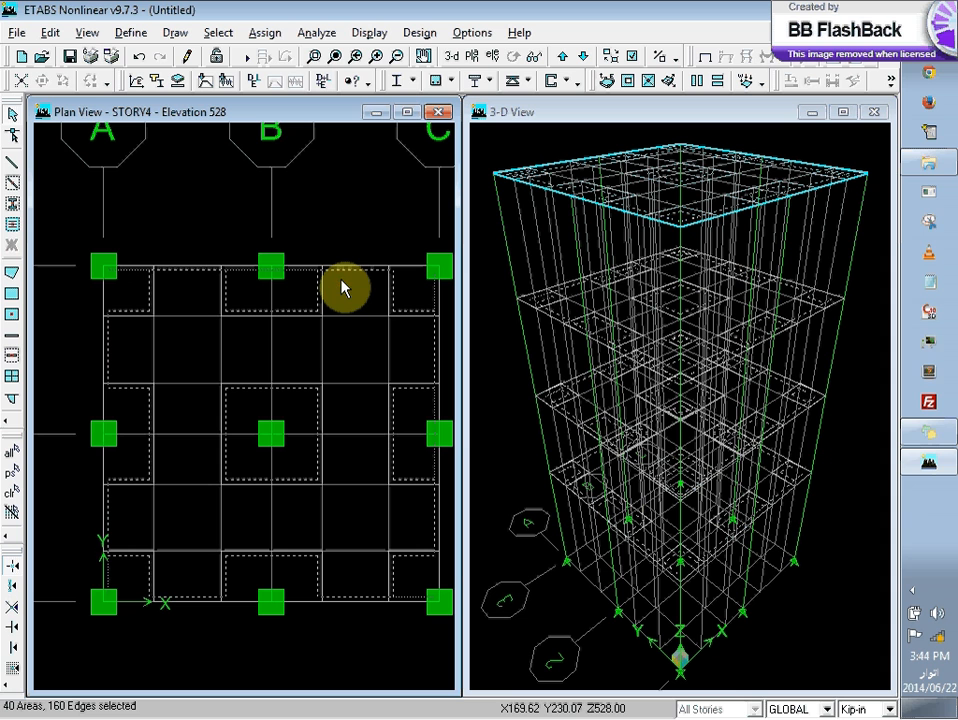
right_click(289, 217)
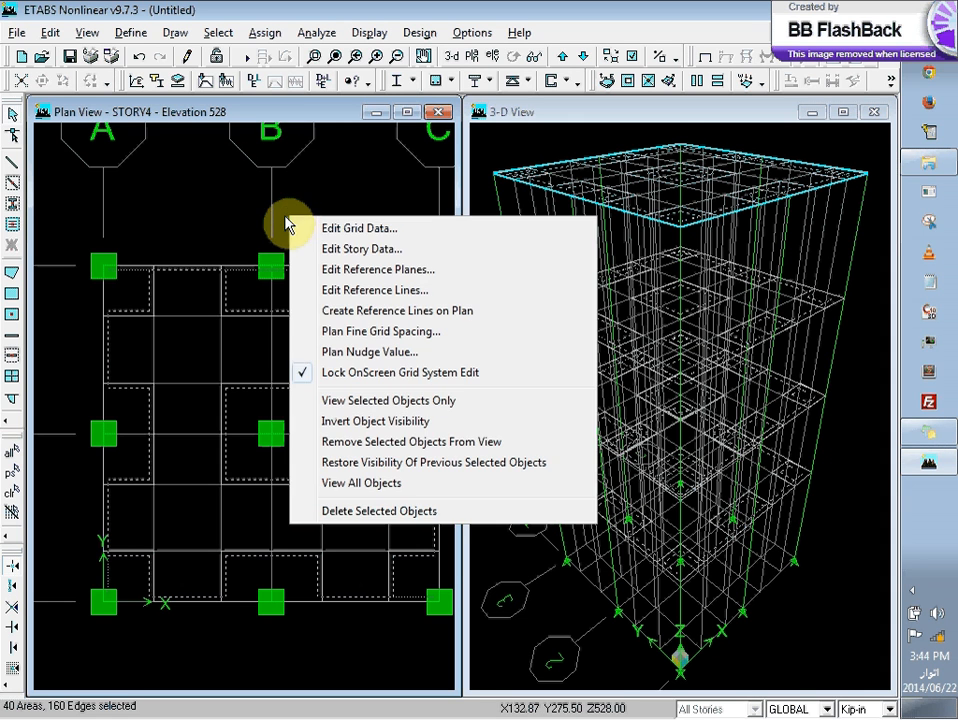
left_click(244, 217)
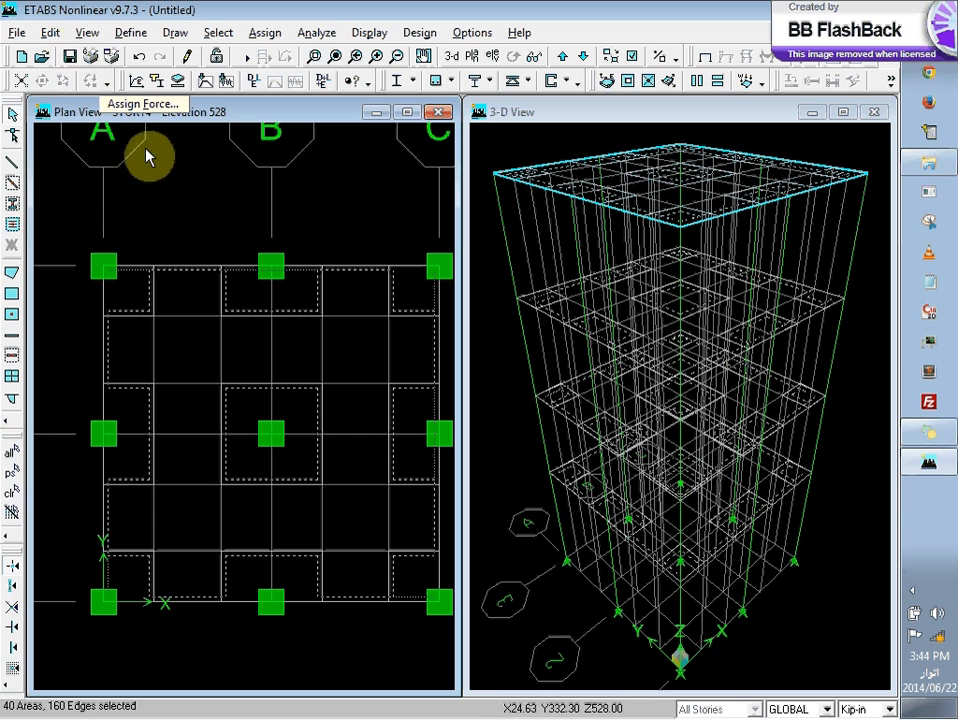
left_click(13, 493)
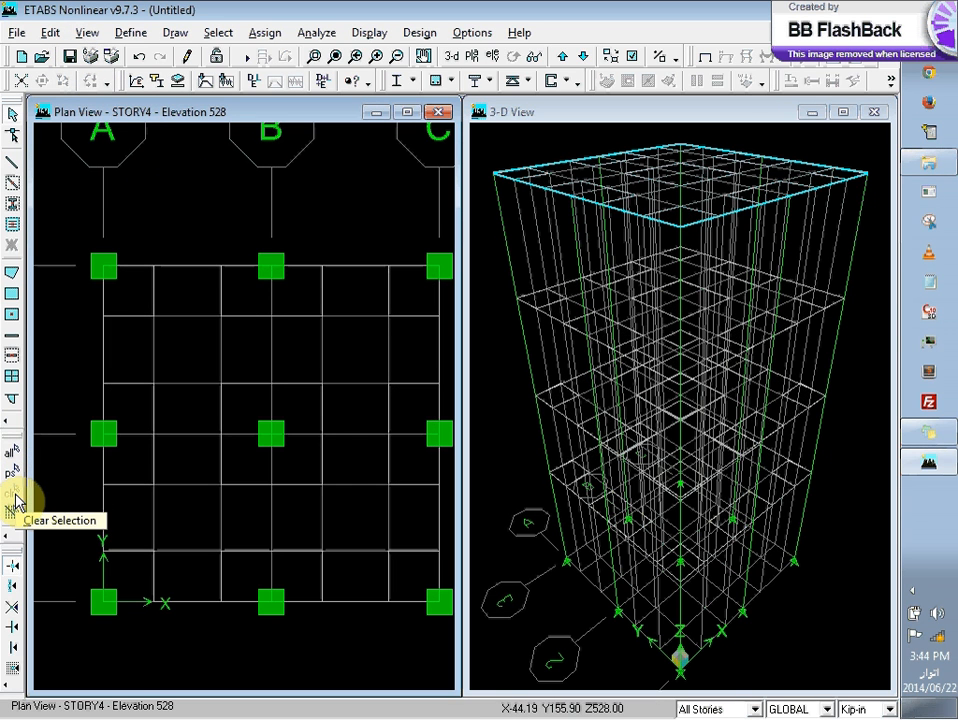
Step: Try selecting several drop panels with the story scope set to One Story, clearing the selection at the end
left_click(700, 709)
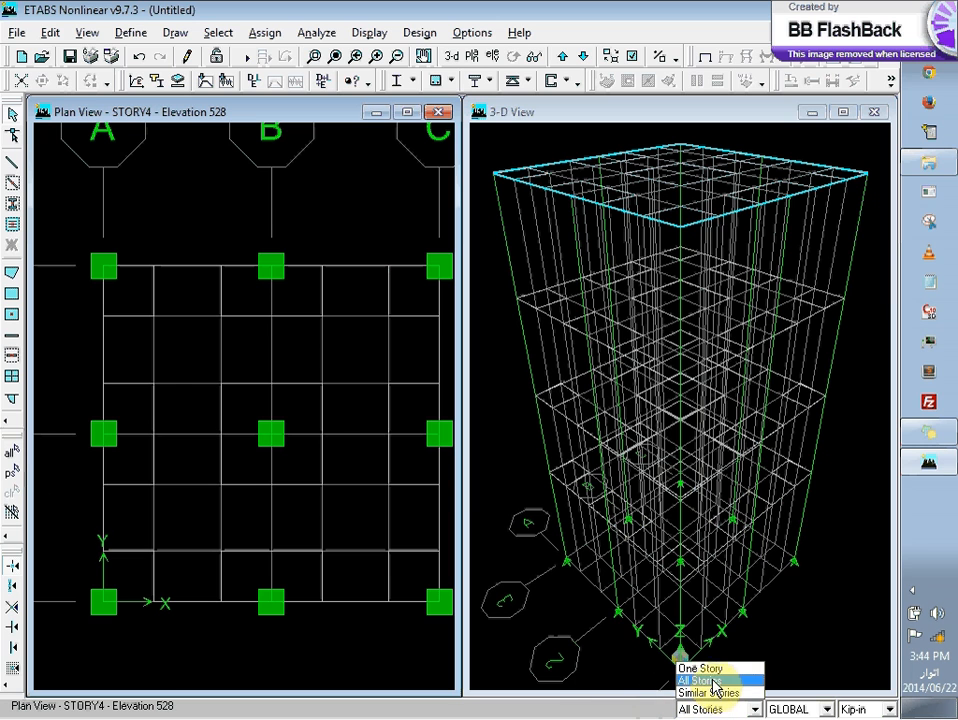
left_click(721, 668)
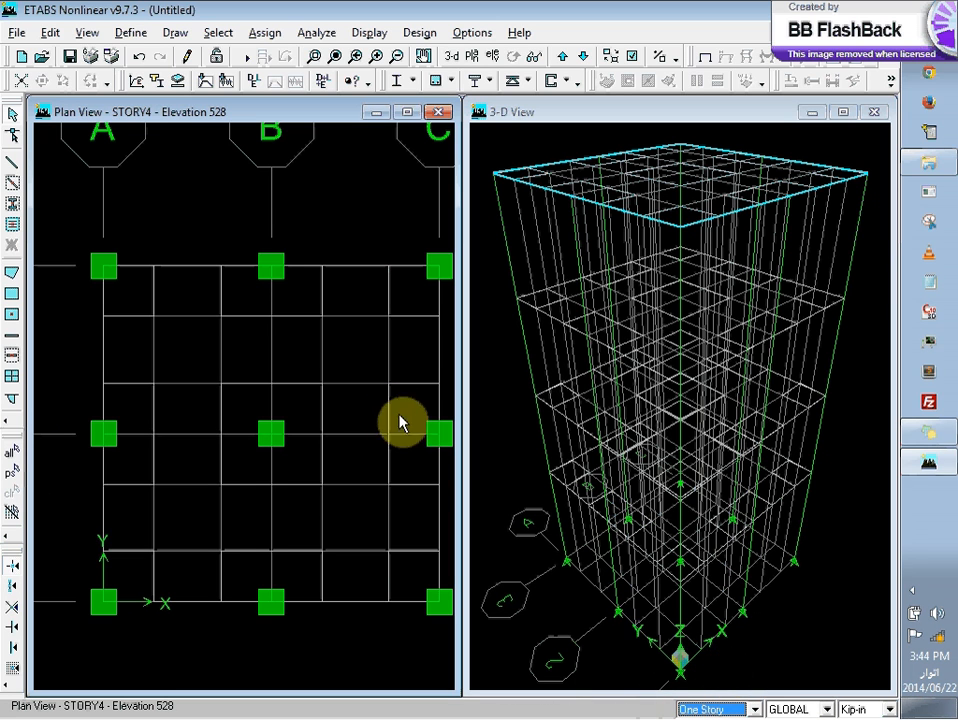
left_click(128, 294)
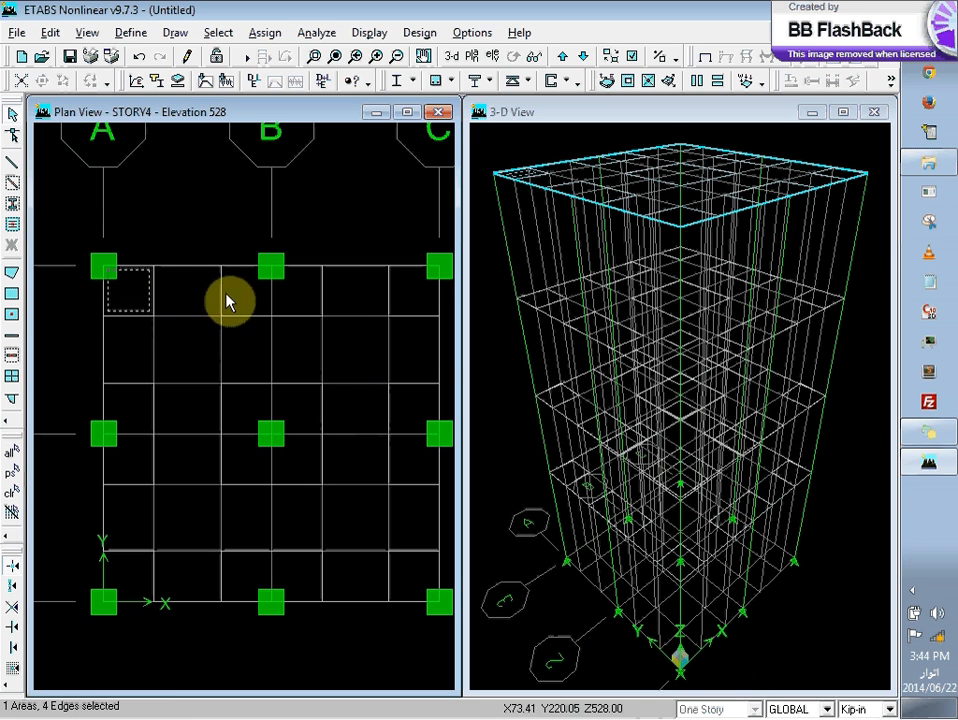
left_click(411, 300)
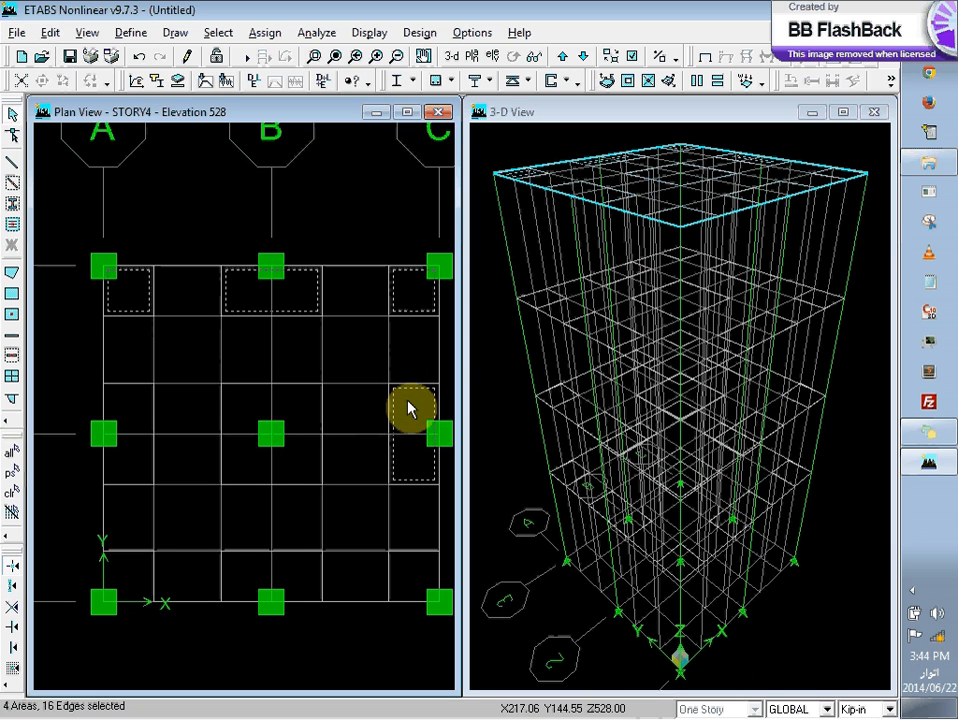
left_click(12, 492)
Step: Set the story scope to All Stories and select the upper-row drop panels at A and B and the middle-row panels at A and B
left_click(706, 709)
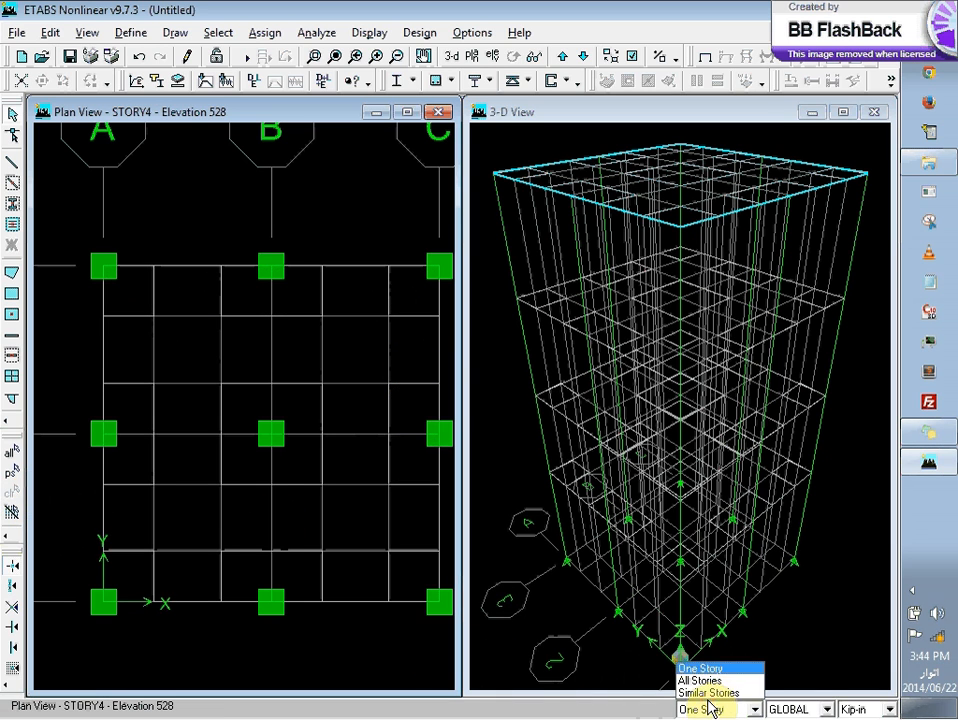
left_click(708, 684)
left_click(143, 295)
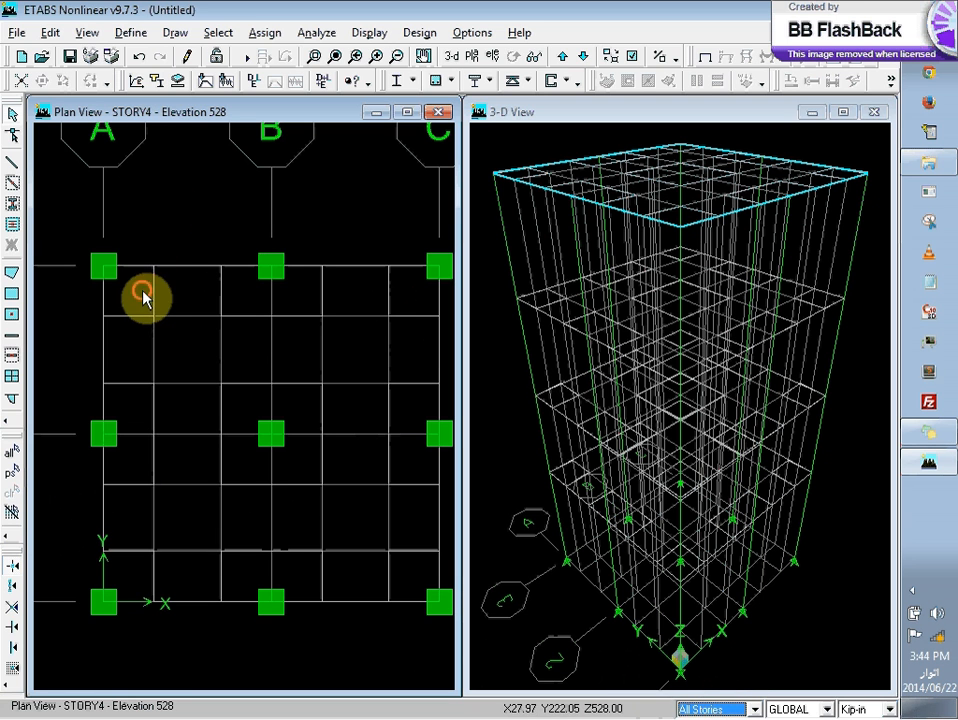
left_click(235, 296)
left_click(248, 402)
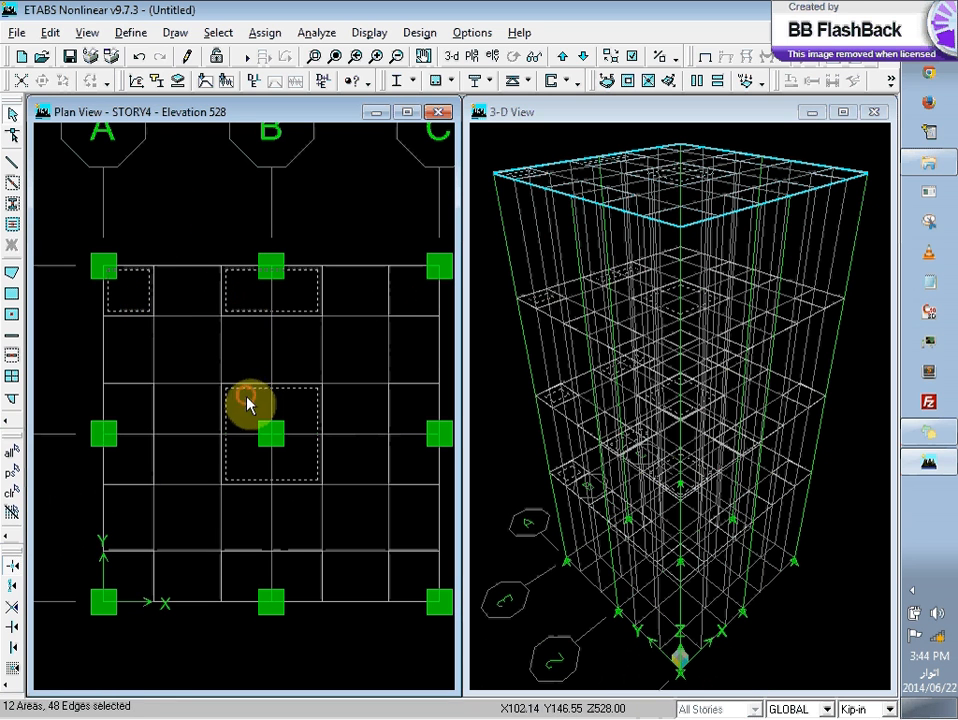
left_click(122, 427)
Step: Add the three lower-row drop panels and the remaining panels along grid line C to the selection
left_click(136, 560)
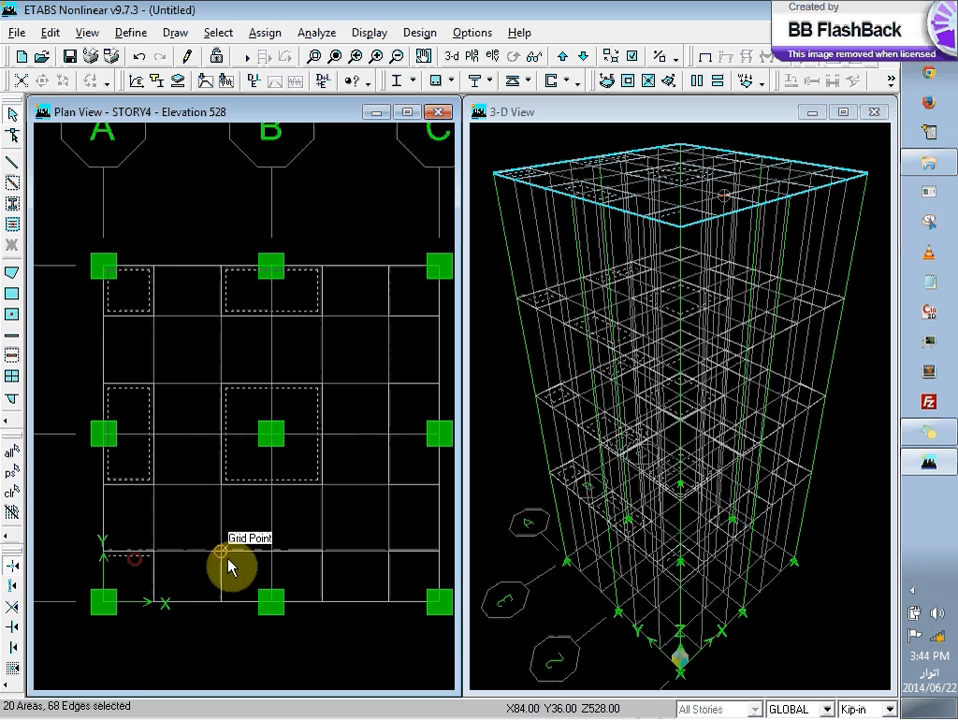
left_click(129, 574)
left_click(162, 582)
left_click(128, 584)
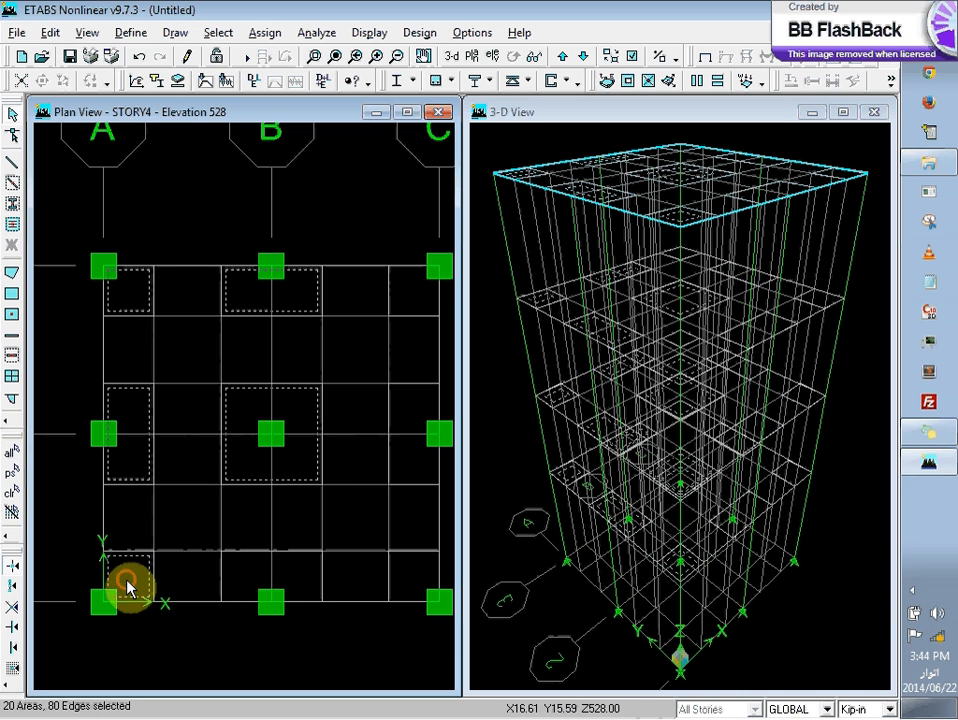
left_click(257, 590)
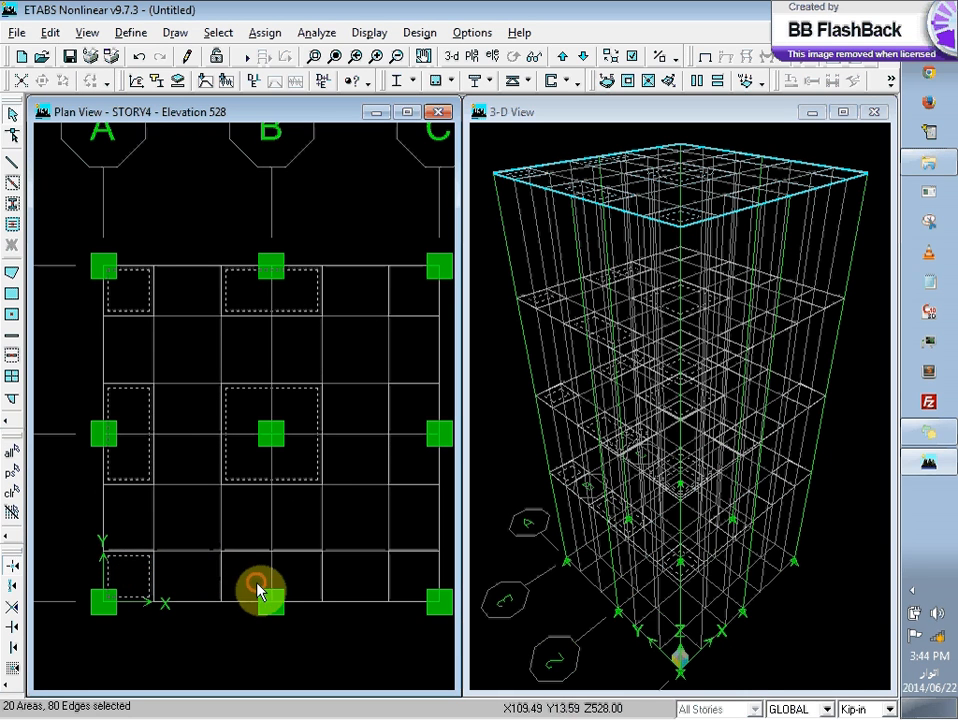
left_click(411, 574)
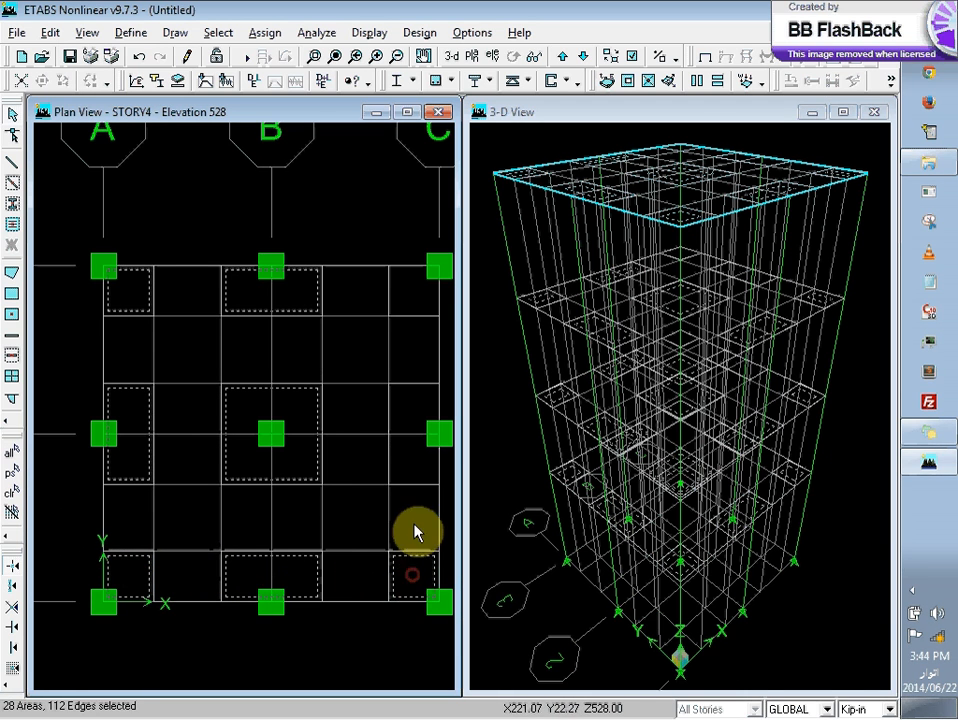
left_click(412, 288)
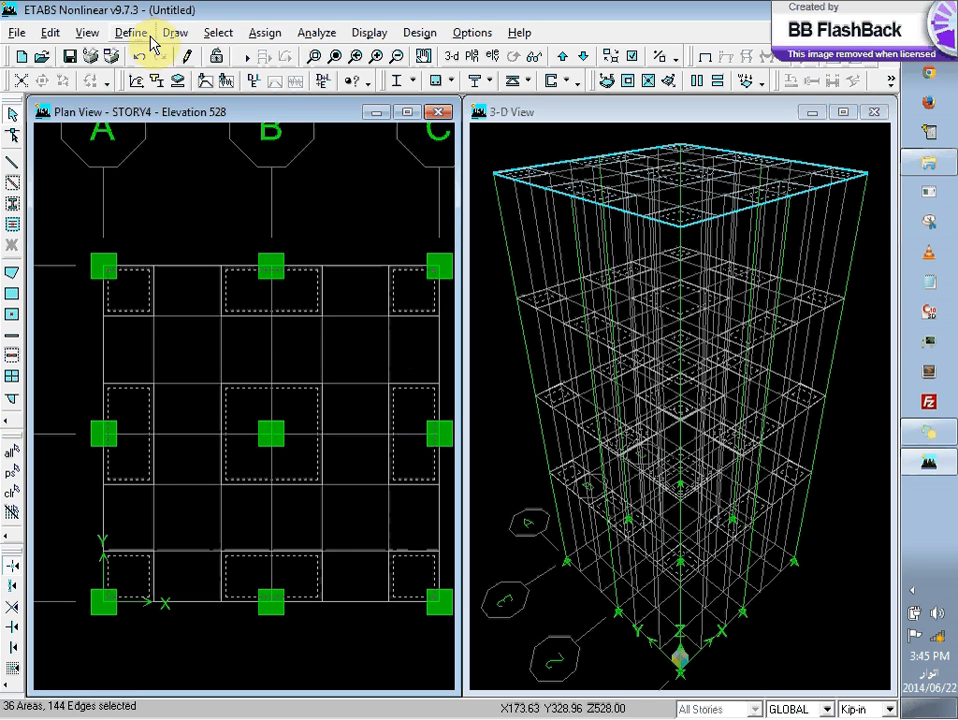
Step: Assign the DROP section to the selected drop panel areas
left_click(262, 33)
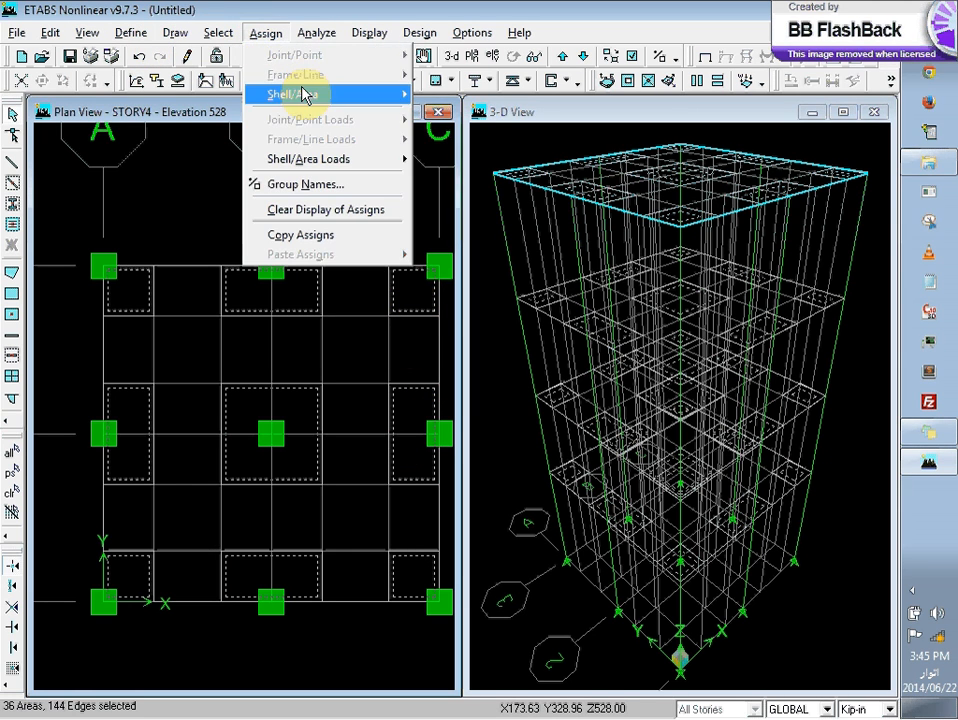
mouse_move(305, 93)
left_click(532, 96)
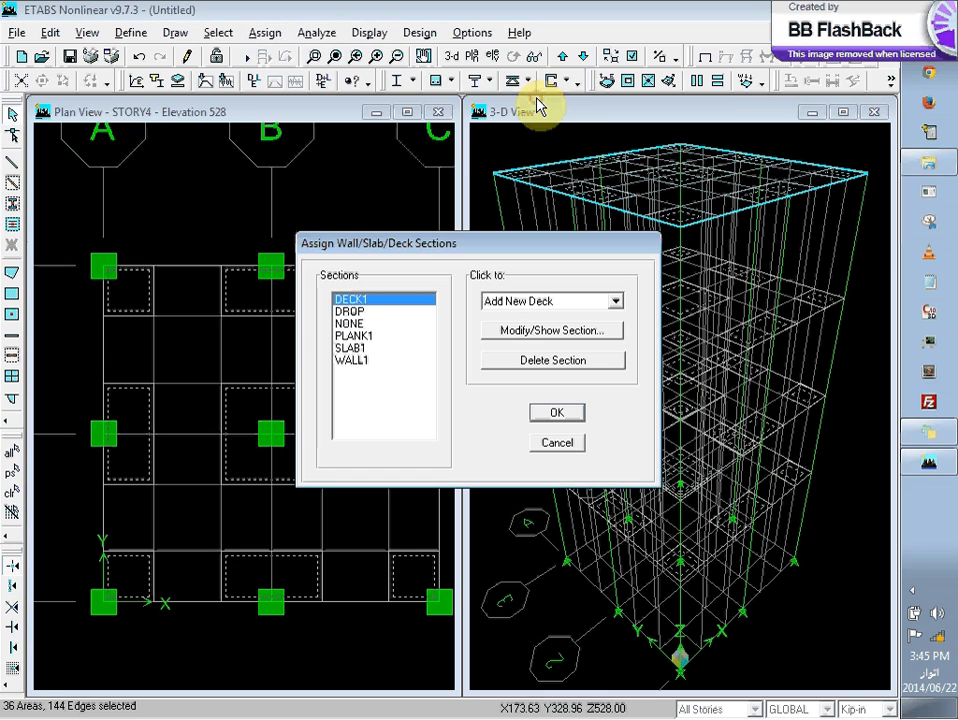
left_click(349, 311)
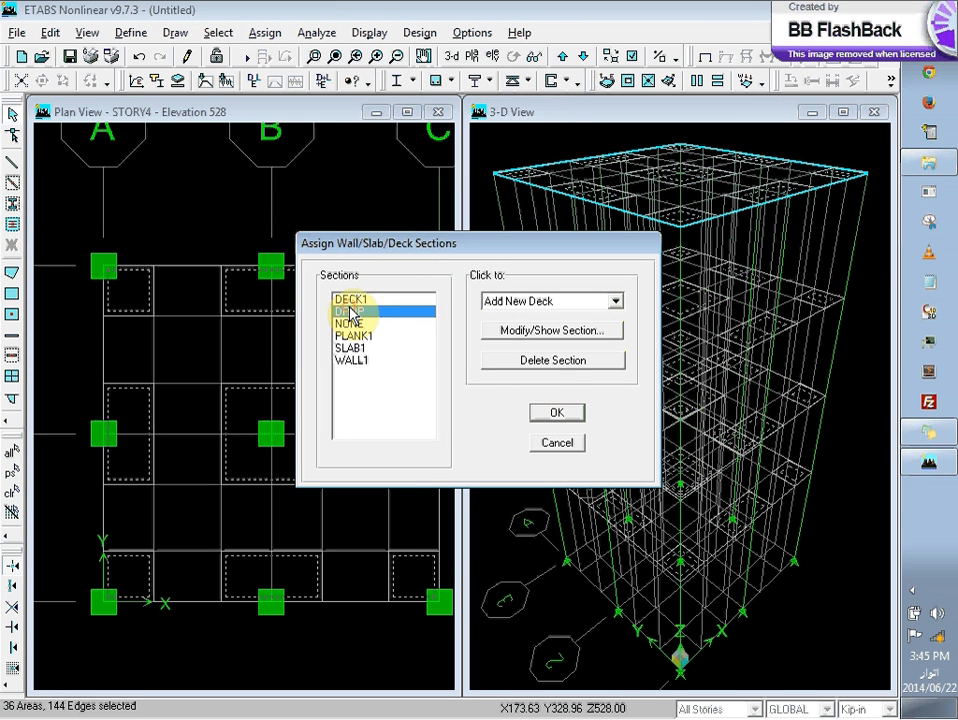
left_click(557, 413)
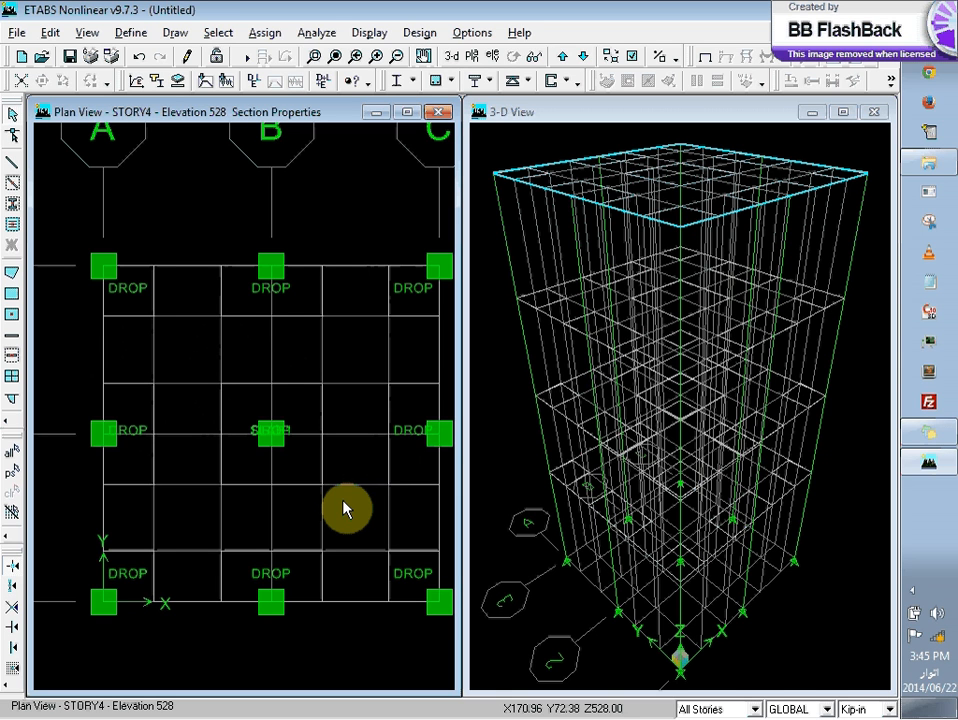
Step: Define a new slab section SLAB2 with CONC material and membrane and bending thicknesses of 7 in
left_click(710, 709)
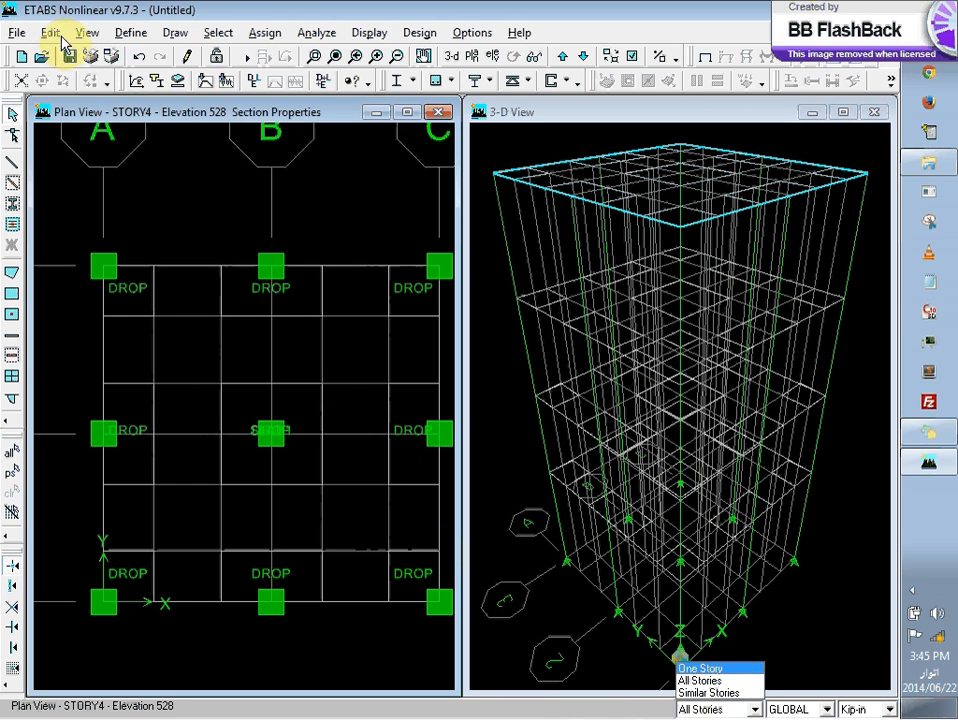
left_click(130, 33)
left_click(130, 33)
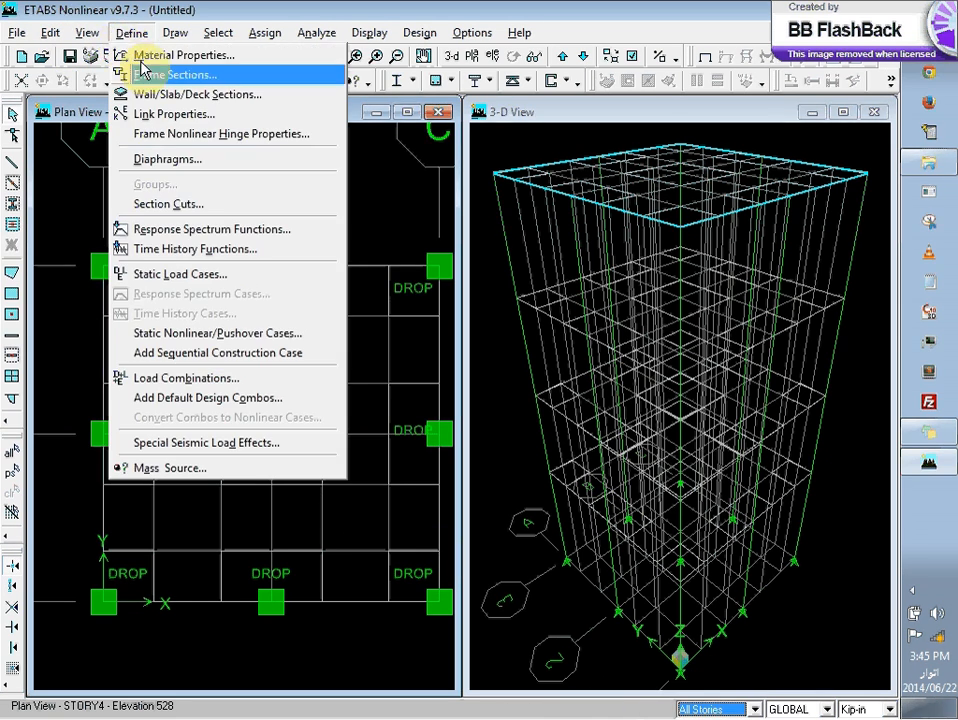
left_click(235, 97)
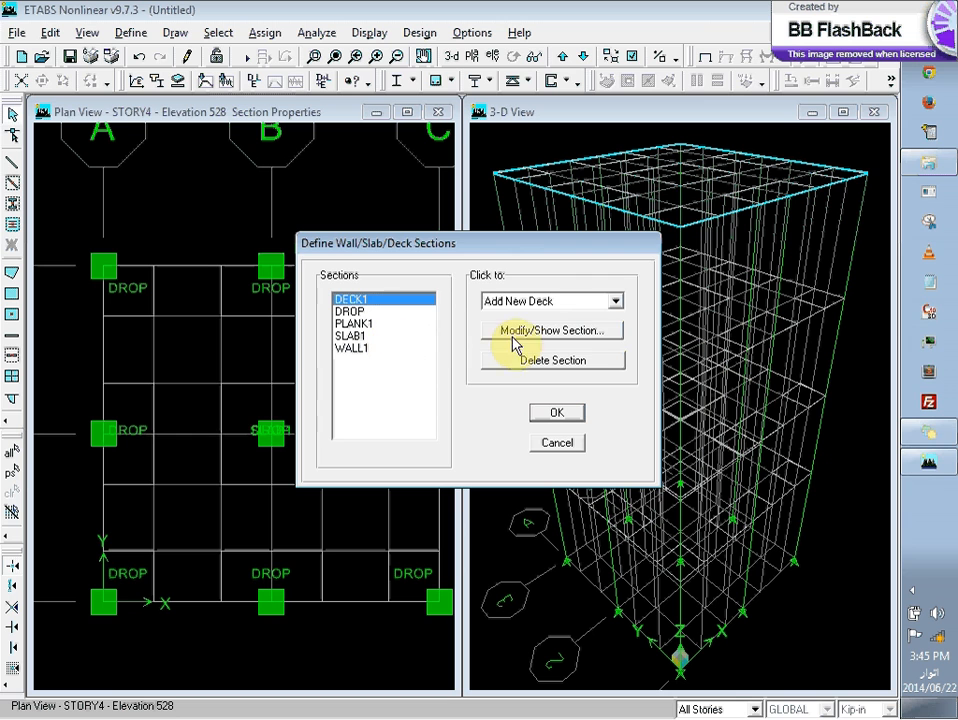
left_click(541, 301)
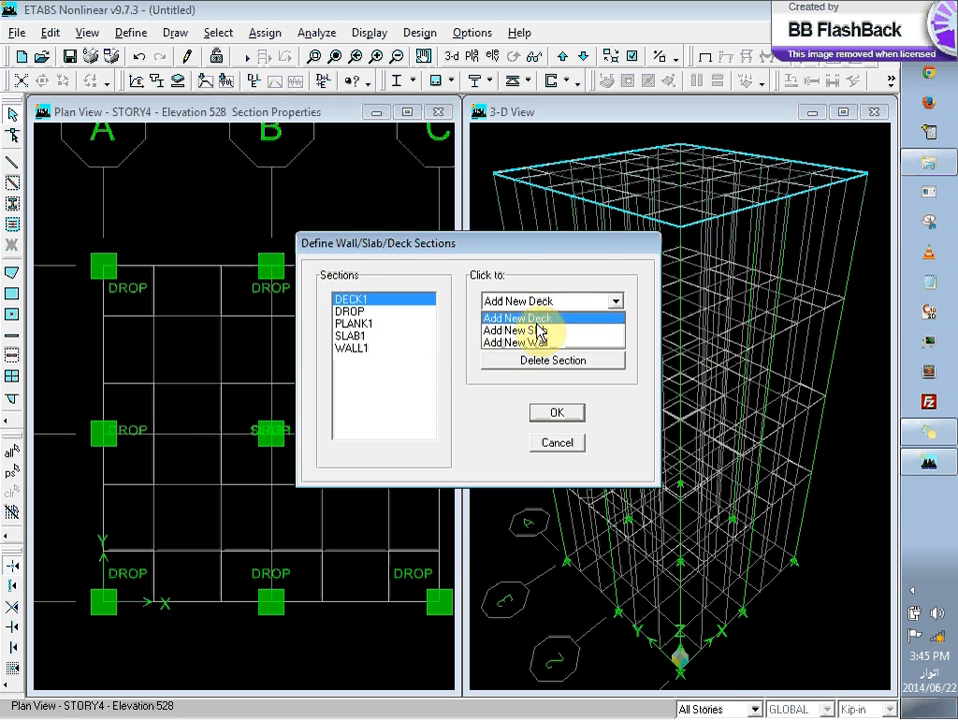
left_click(538, 330)
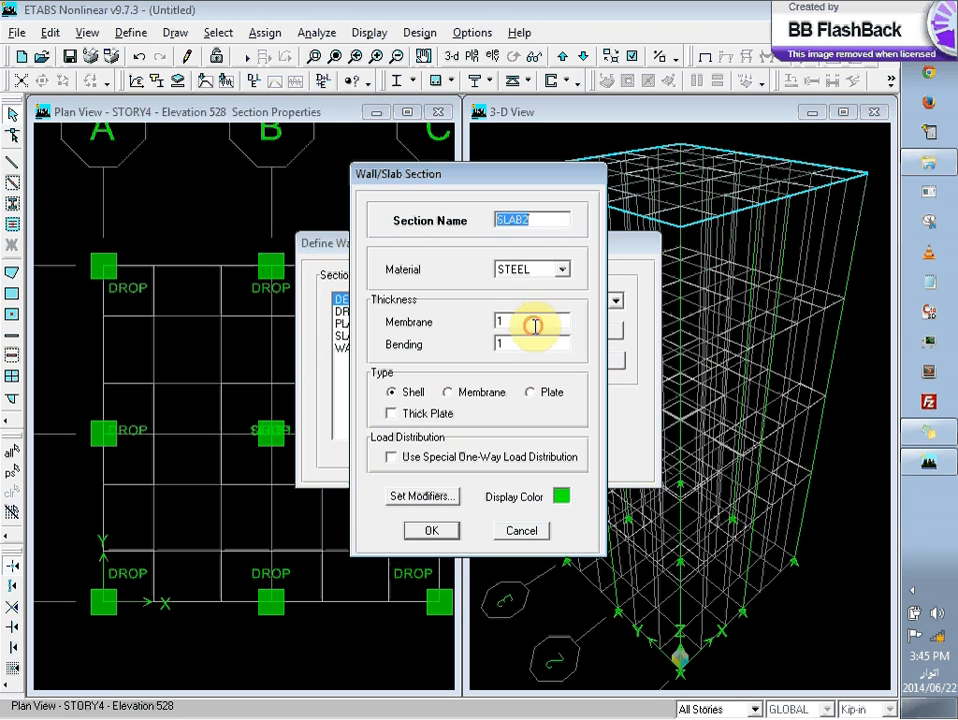
left_click(530, 270)
left_click(530, 282)
double_click(516, 320)
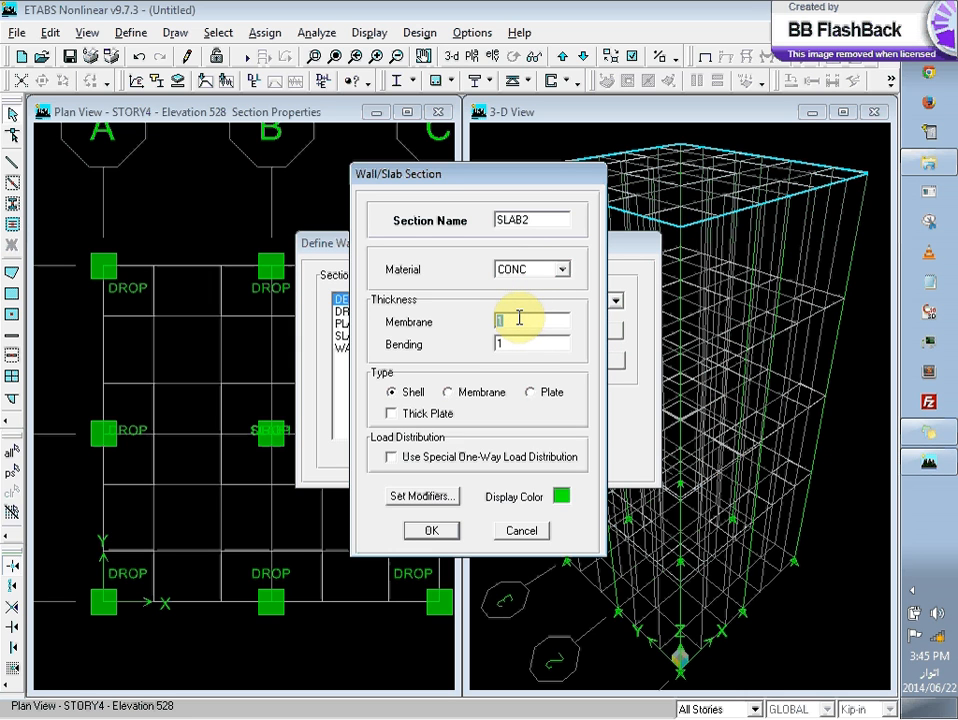
type("7")
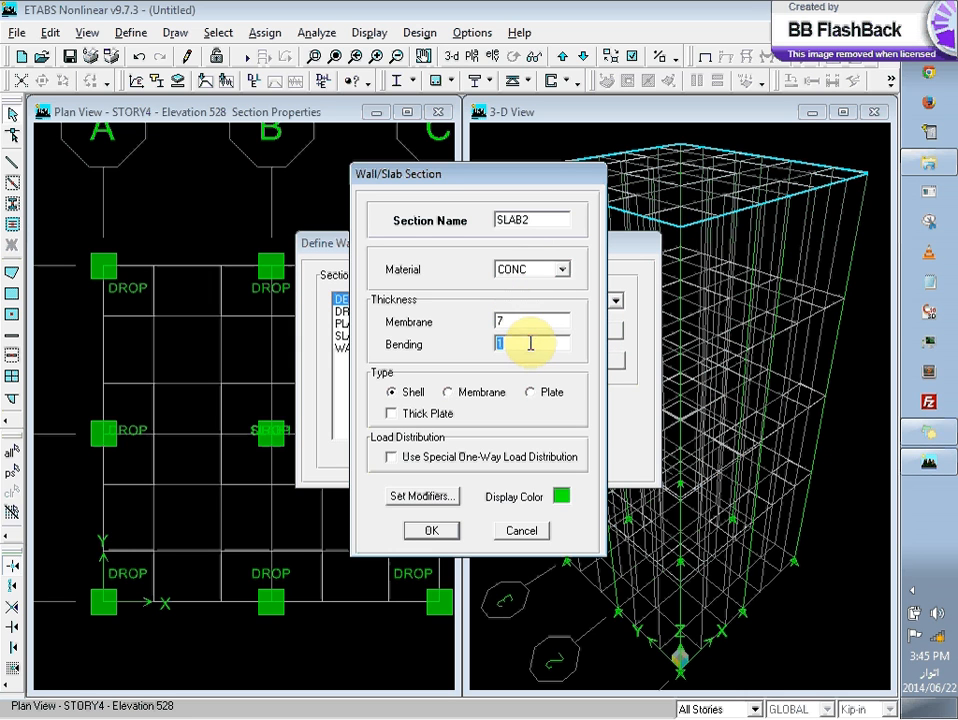
type("7")
left_click(432, 531)
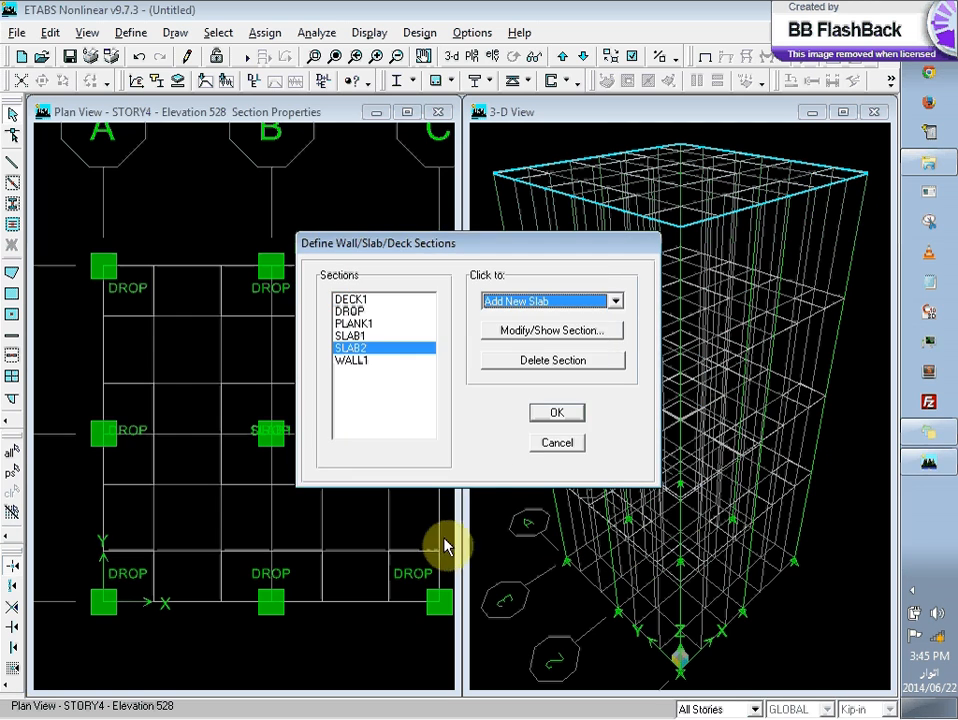
left_click(557, 413)
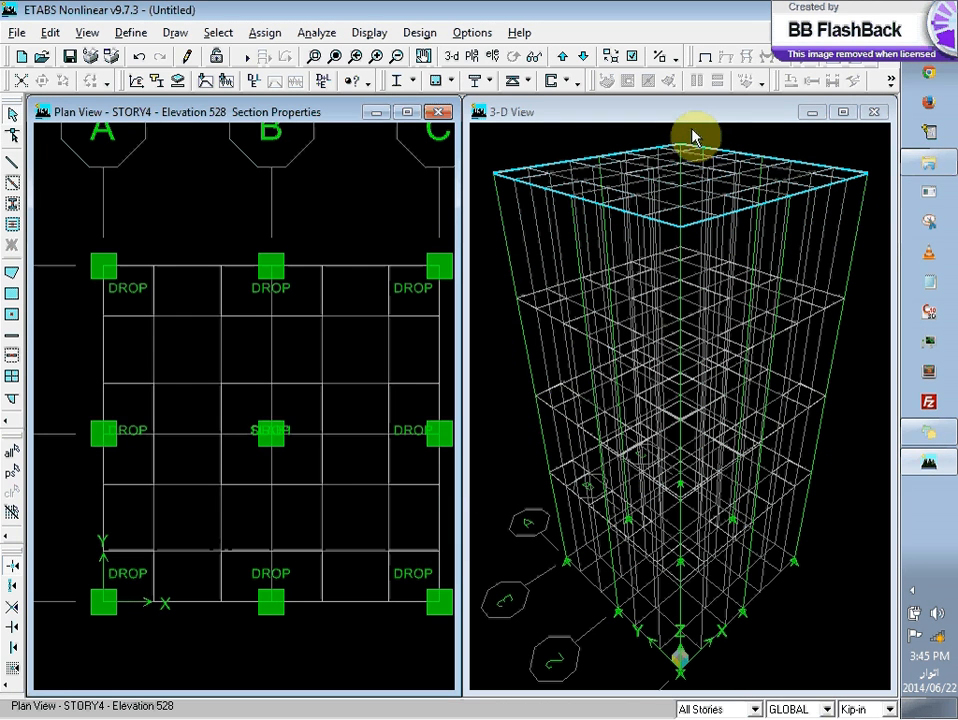
Step: Set the story scope to One Story and select all areas that use the SLAB1 section
left_click(756, 709)
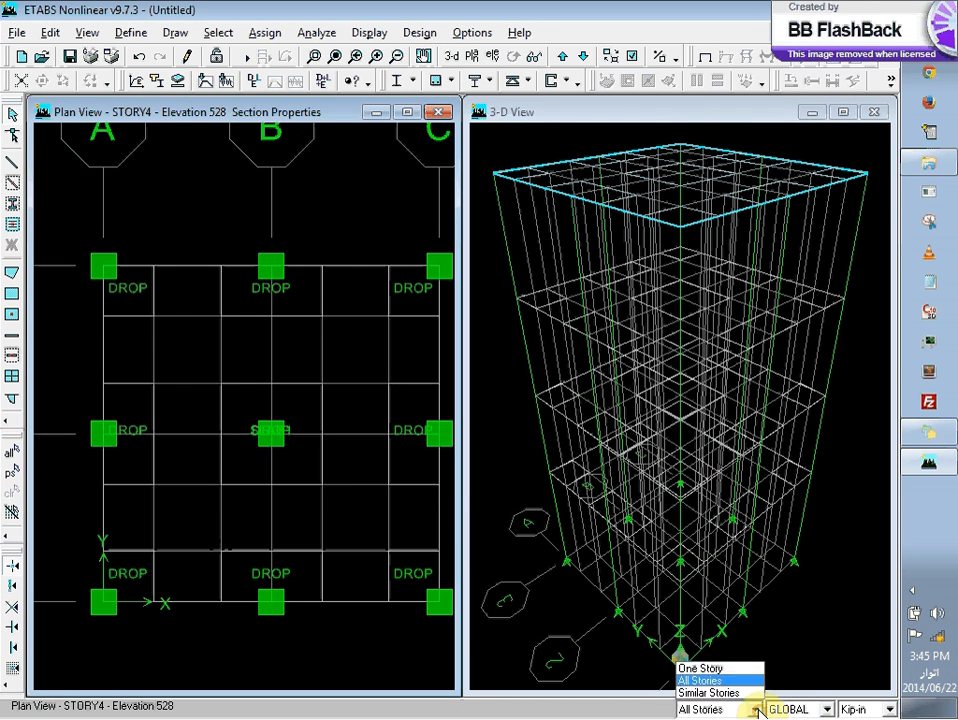
left_click(722, 668)
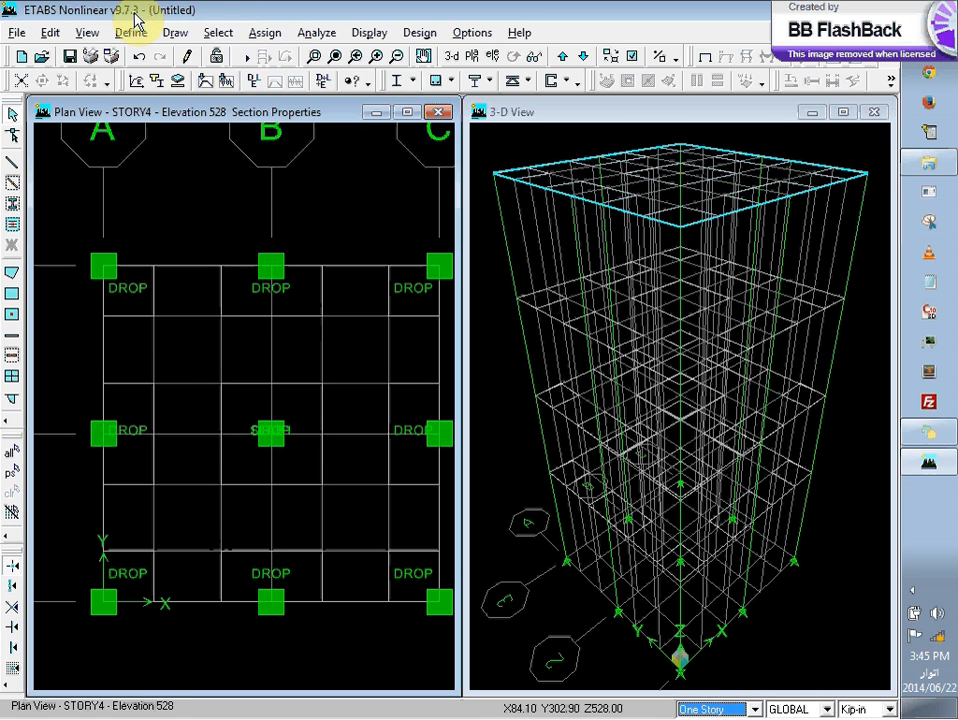
left_click(212, 33)
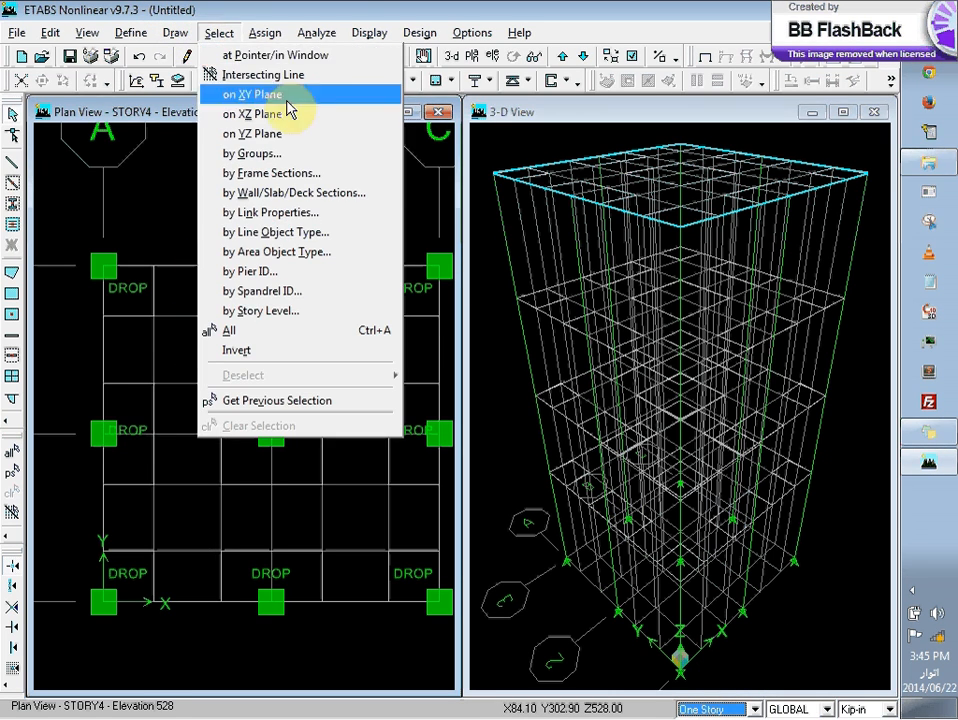
left_click(362, 205)
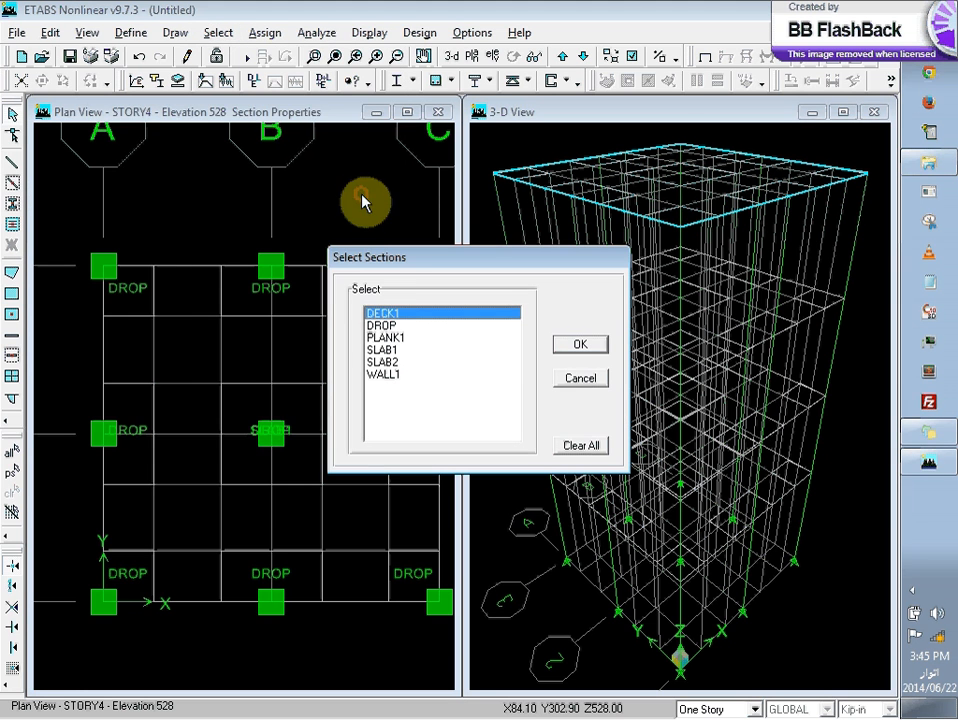
left_click(385, 350)
left_click(577, 344)
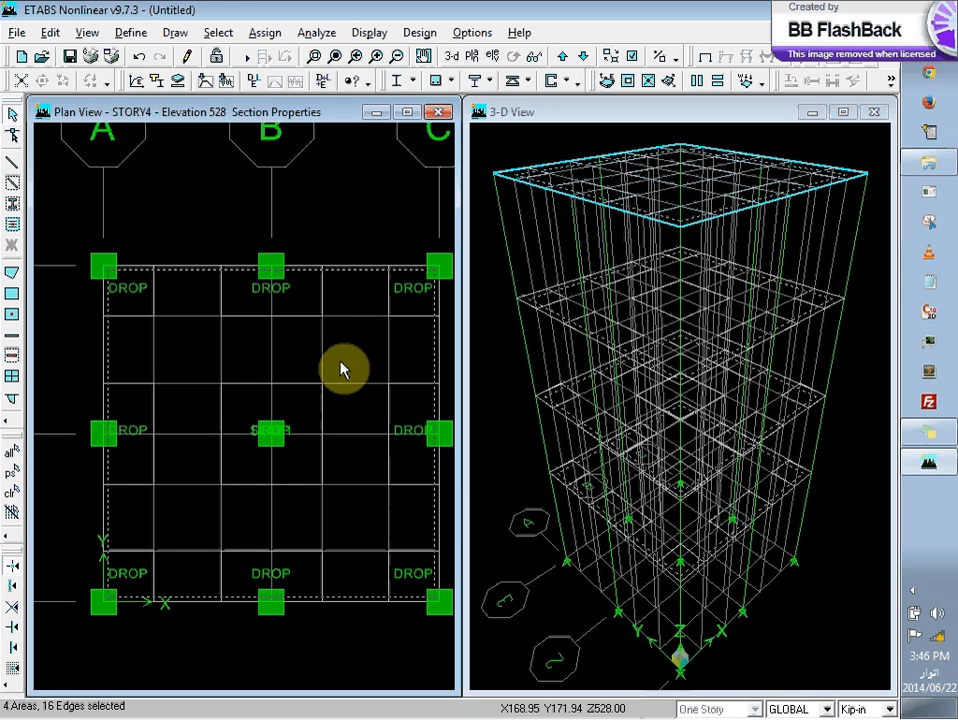
Step: Assign the SLAB2 section to the selected main slab areas
left_click(131, 33)
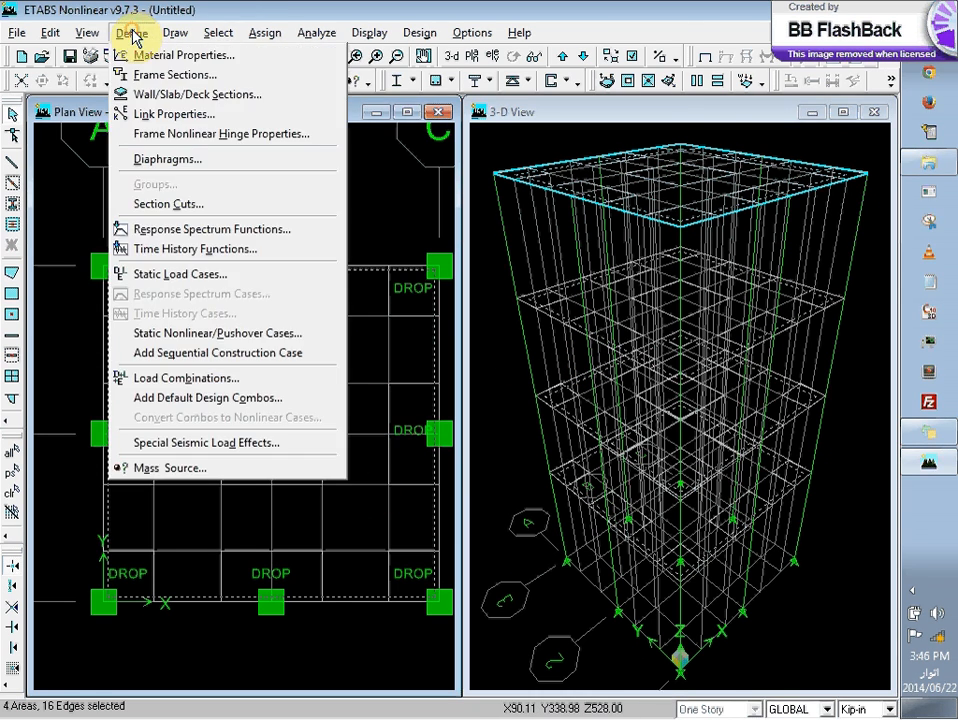
mouse_move(316, 96)
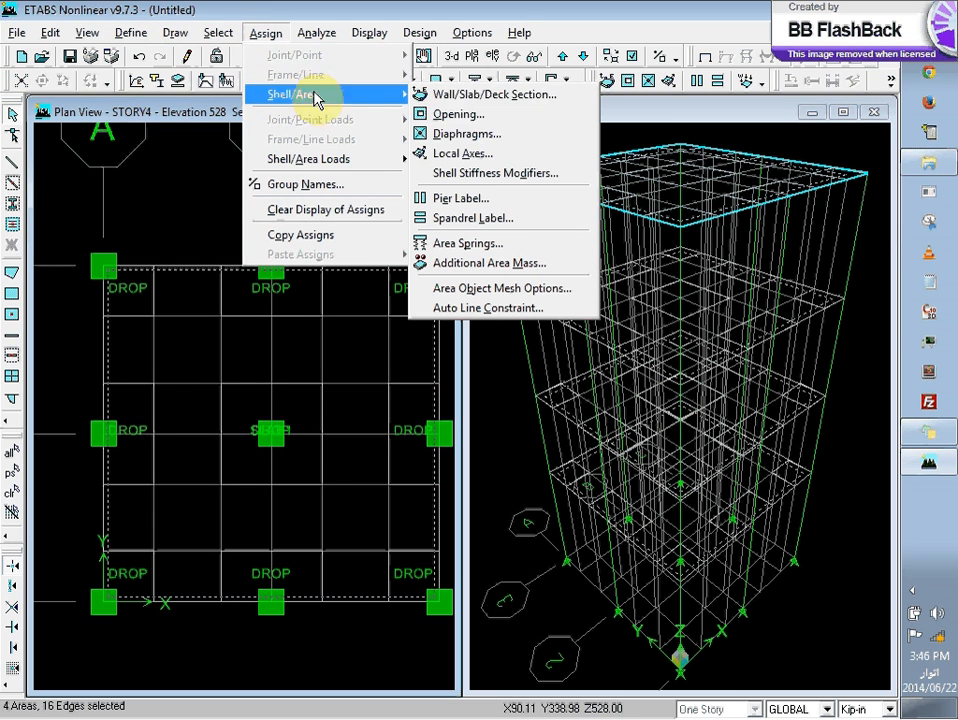
left_click(513, 97)
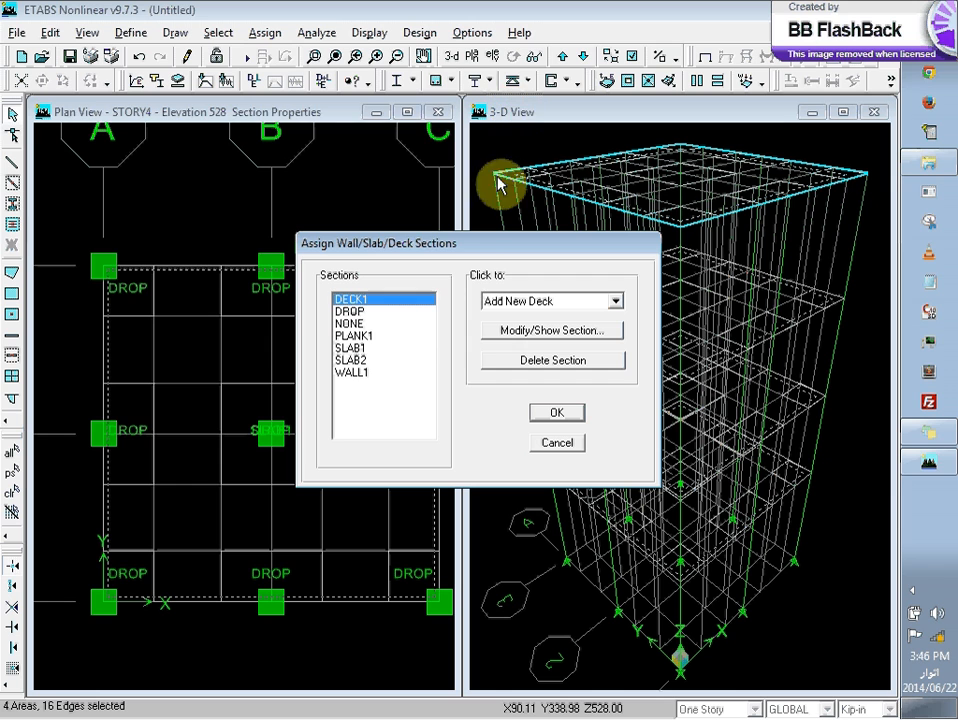
left_click(358, 360)
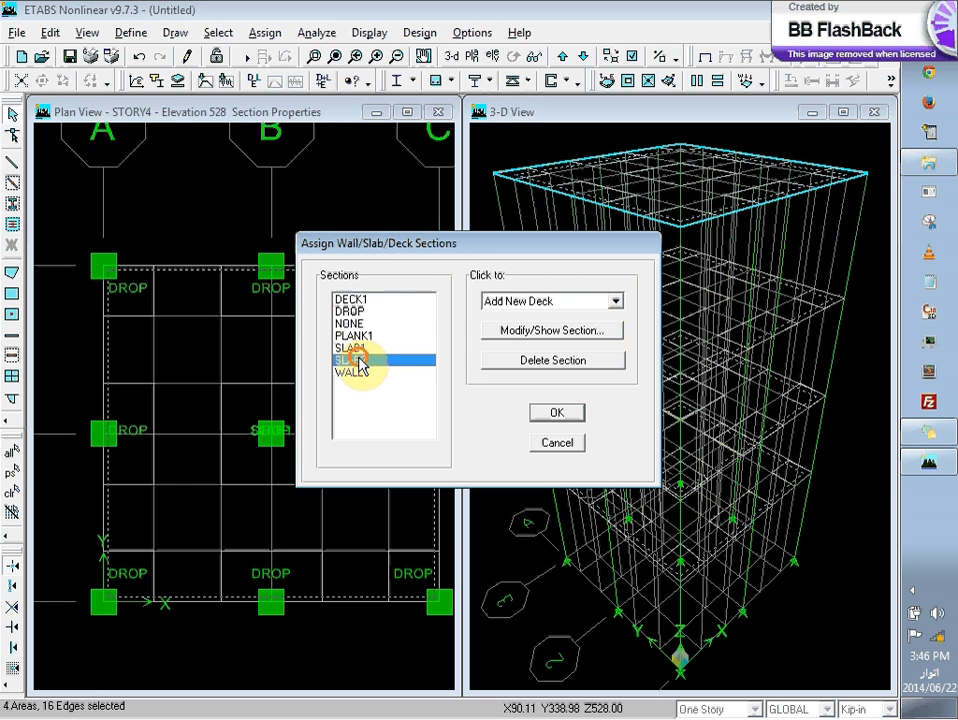
left_click(553, 414)
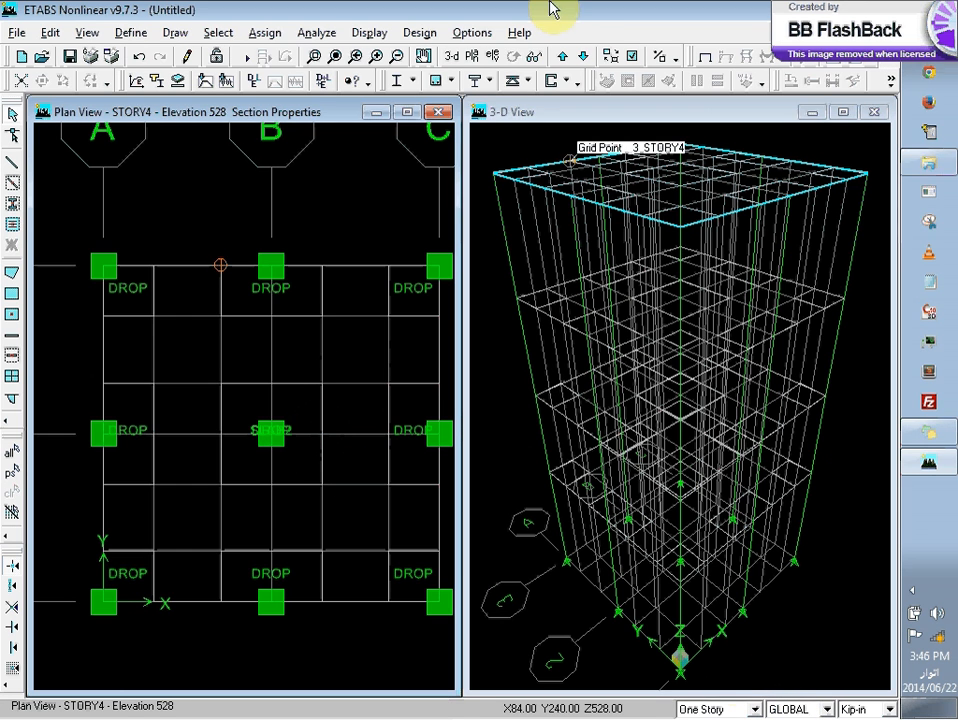
Step: Check the section assignments in the plan views down to STORY1, returning to STORY3
left_click(580, 58)
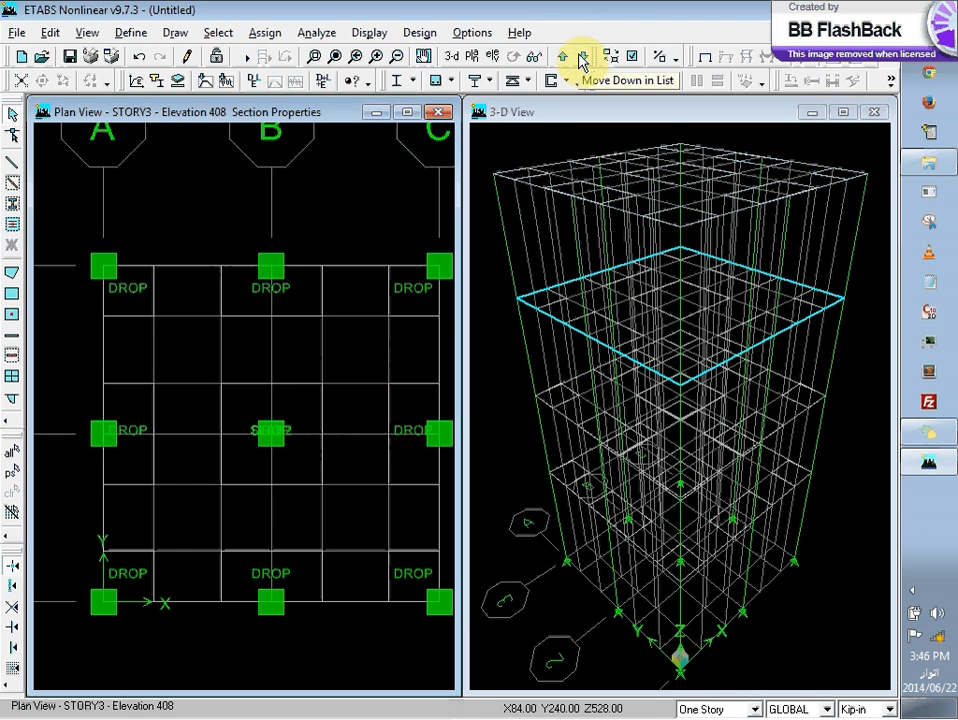
left_click(580, 58)
left_click(580, 58)
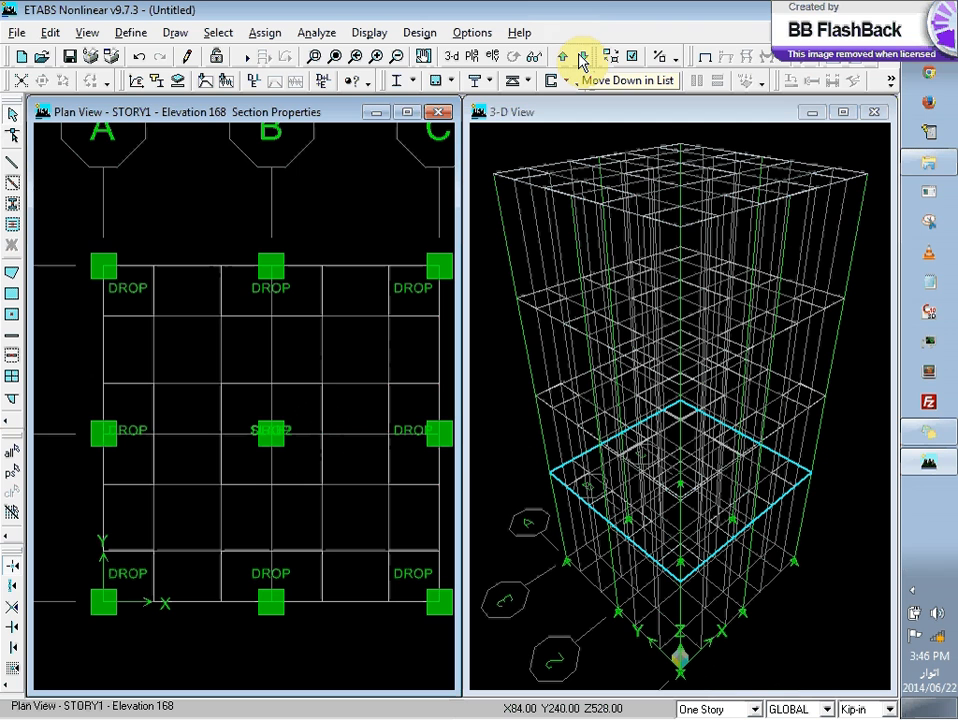
left_click(563, 56)
left_click(563, 56)
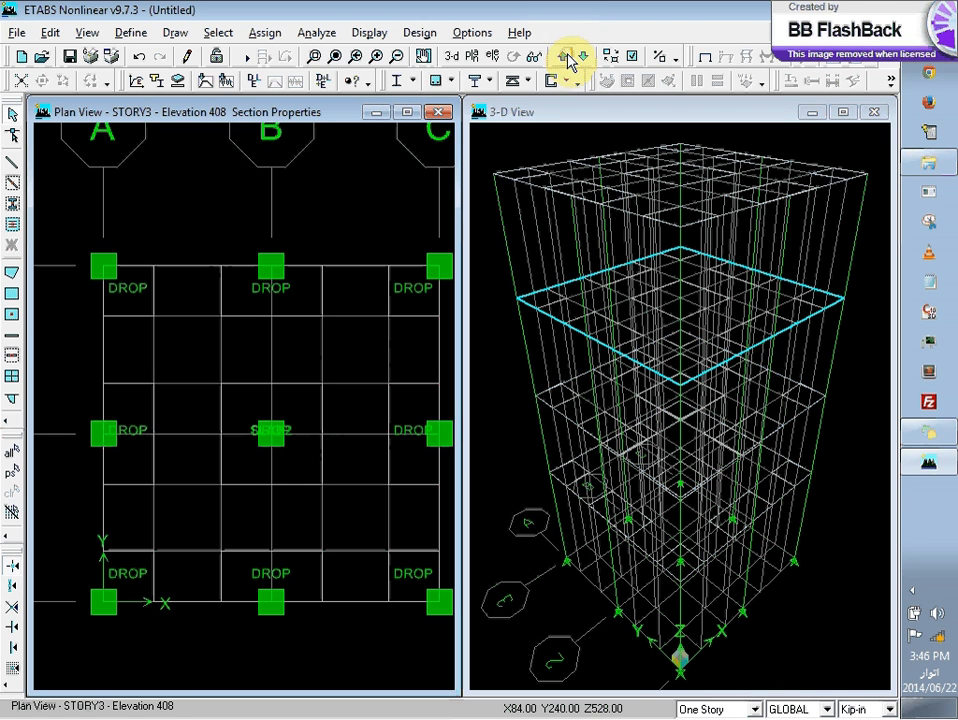
Step: Set the story scope to Similar Stories and select an edge of the central drop panel and the main slab area
left_click(756, 708)
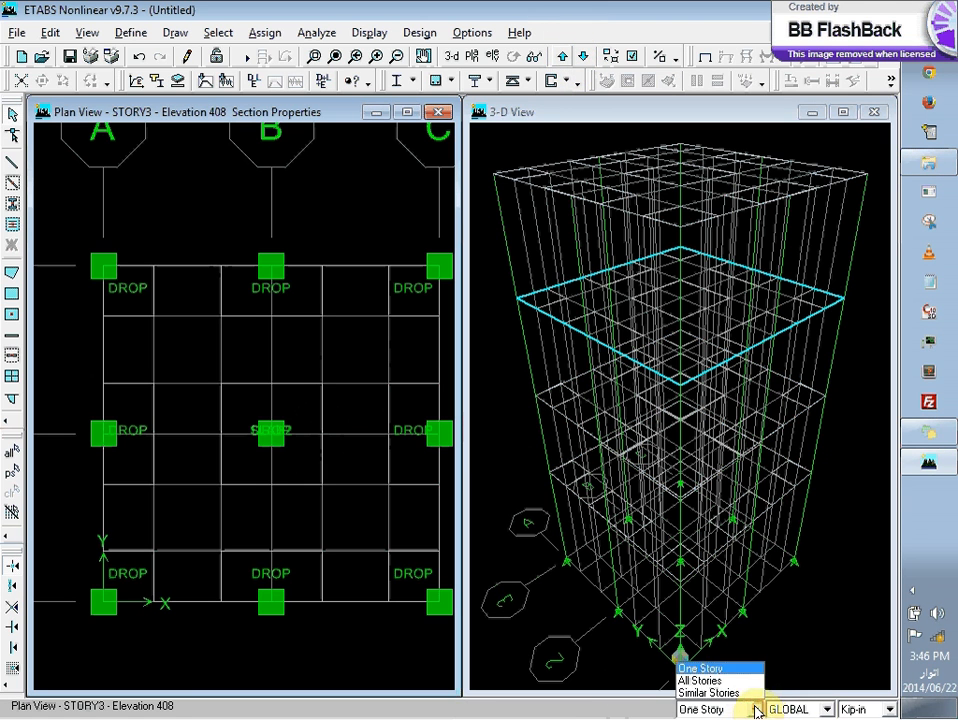
left_click(742, 693)
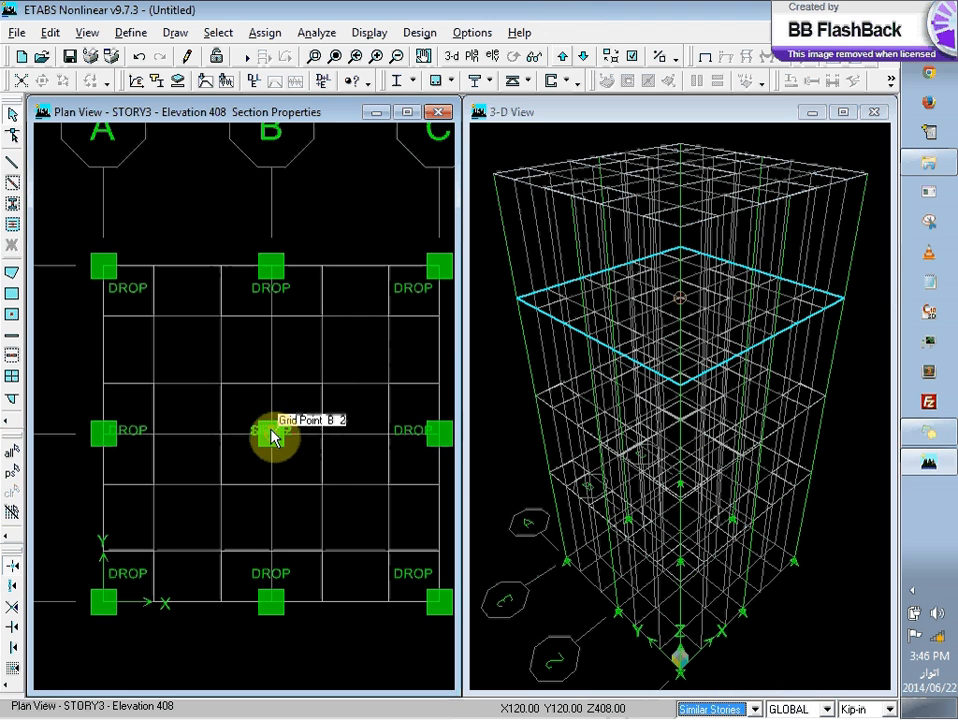
left_click(317, 463)
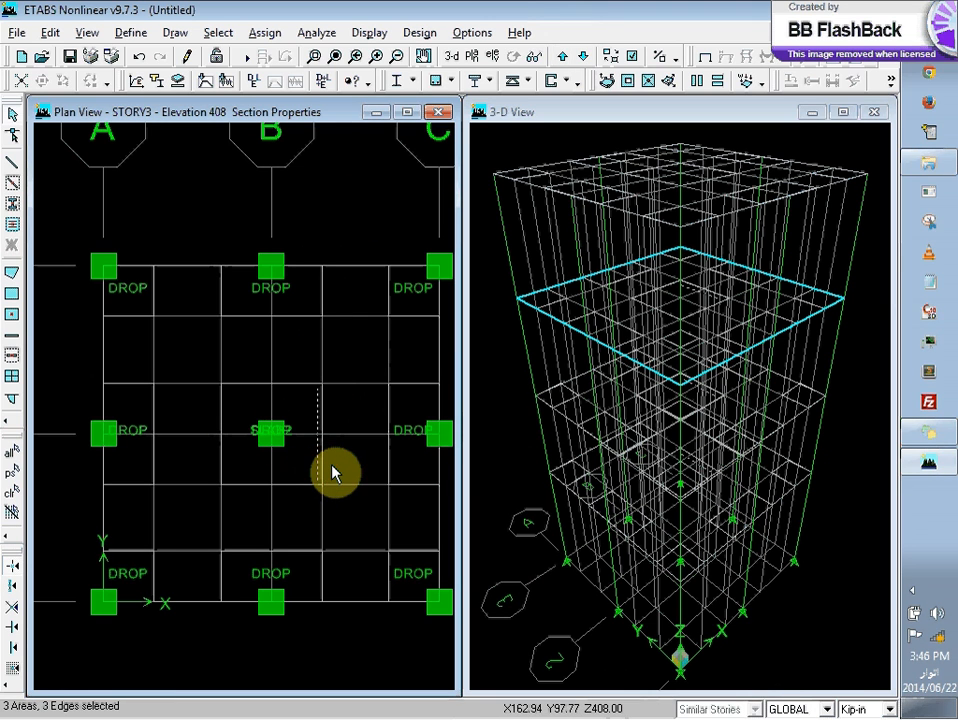
left_click(347, 469)
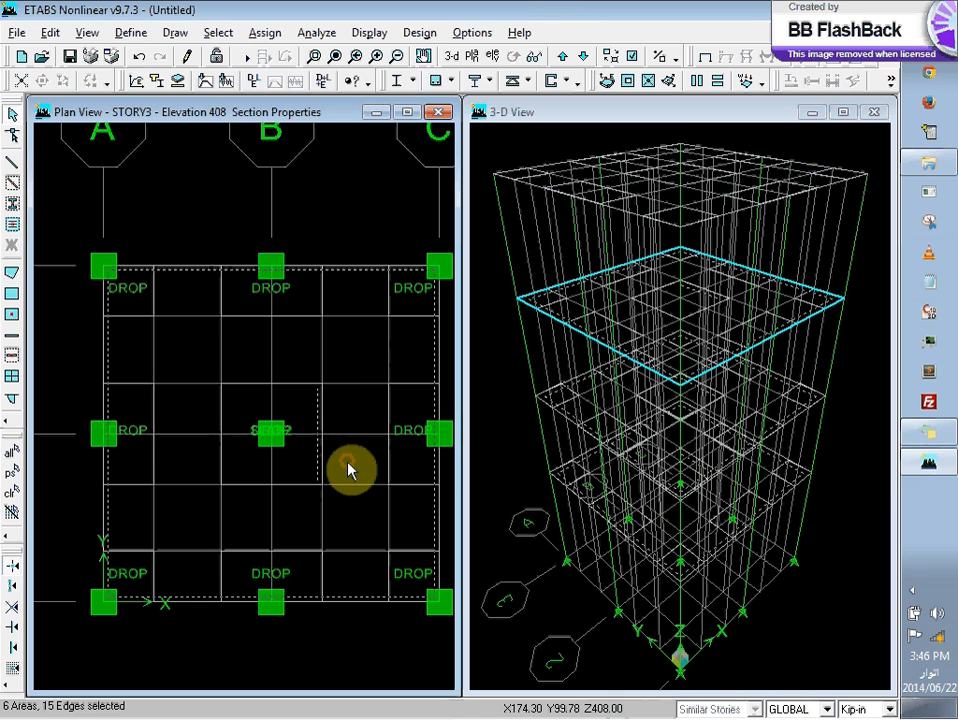
Step: Review the location information of the STORY3 main slab area, close it, and clear the selection
right_click(349, 468)
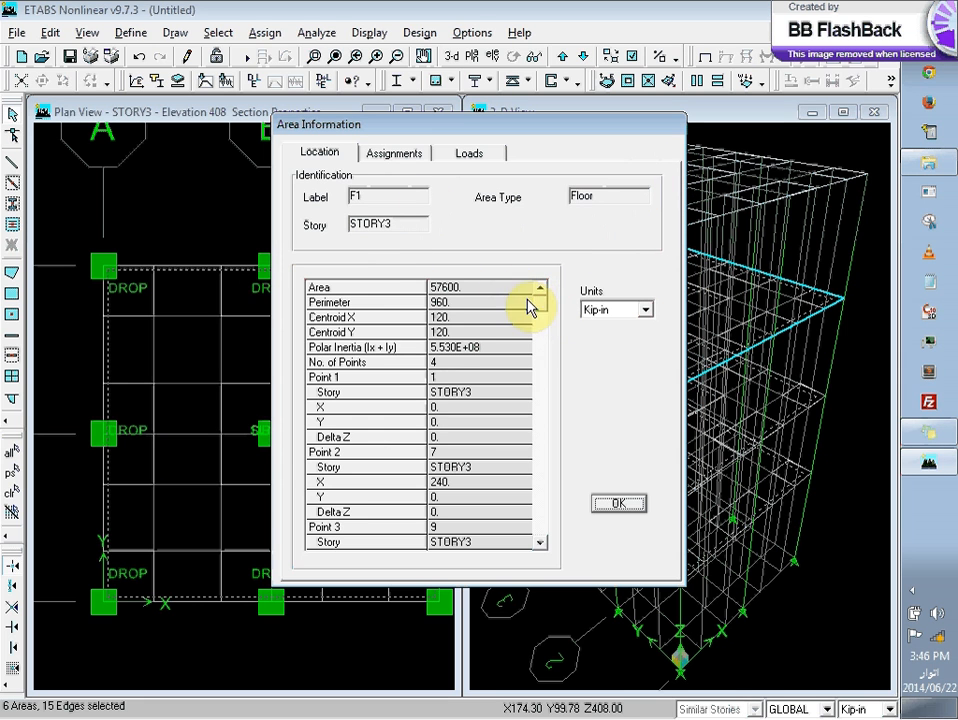
scroll(540, 320, "down", 2)
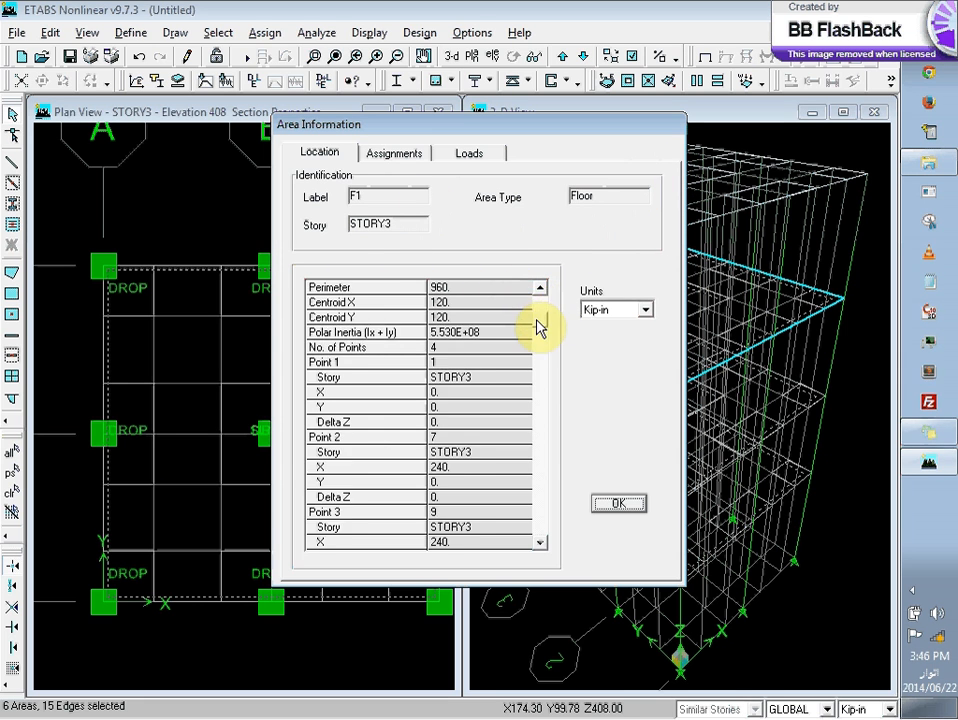
left_click(614, 504)
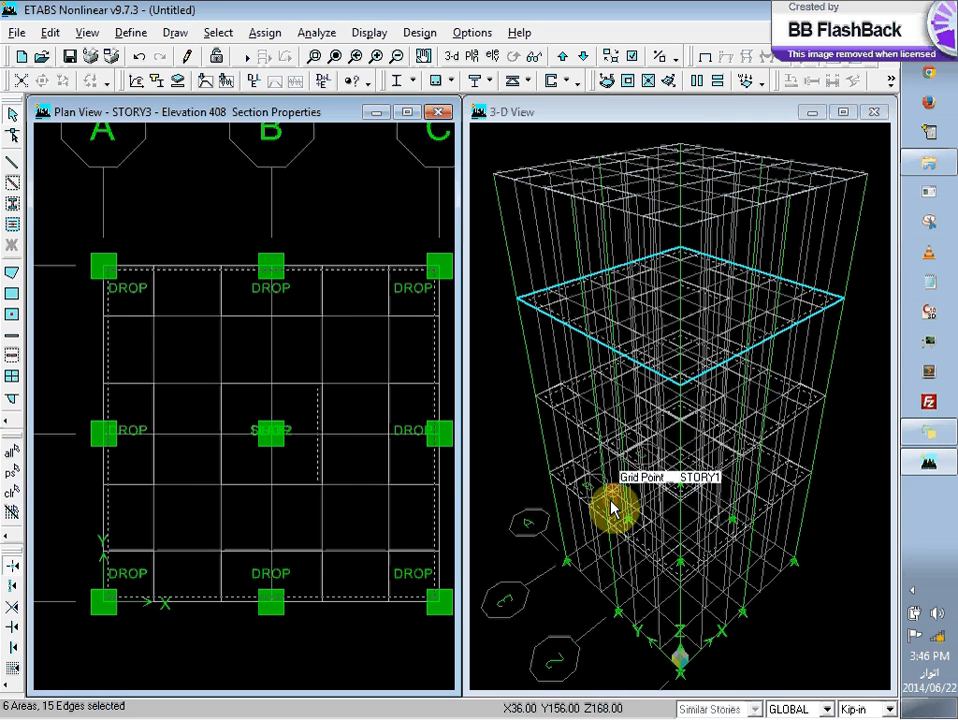
left_click(14, 494)
Step: Review the location and assignment information of the STORY3 main slab area, then close it
left_click(180, 363)
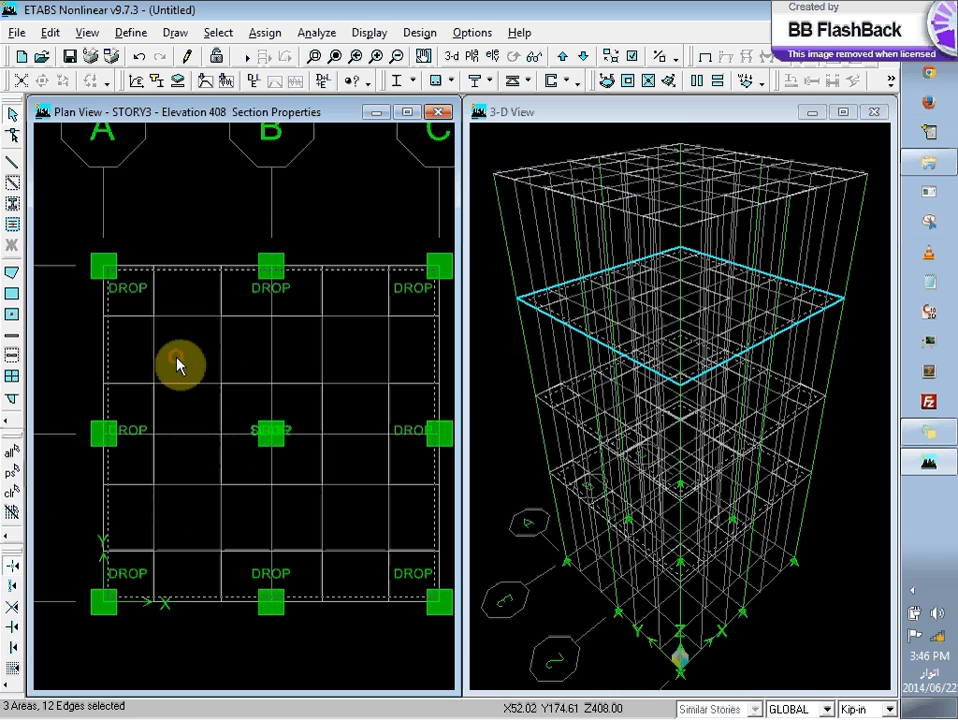
right_click(176, 364)
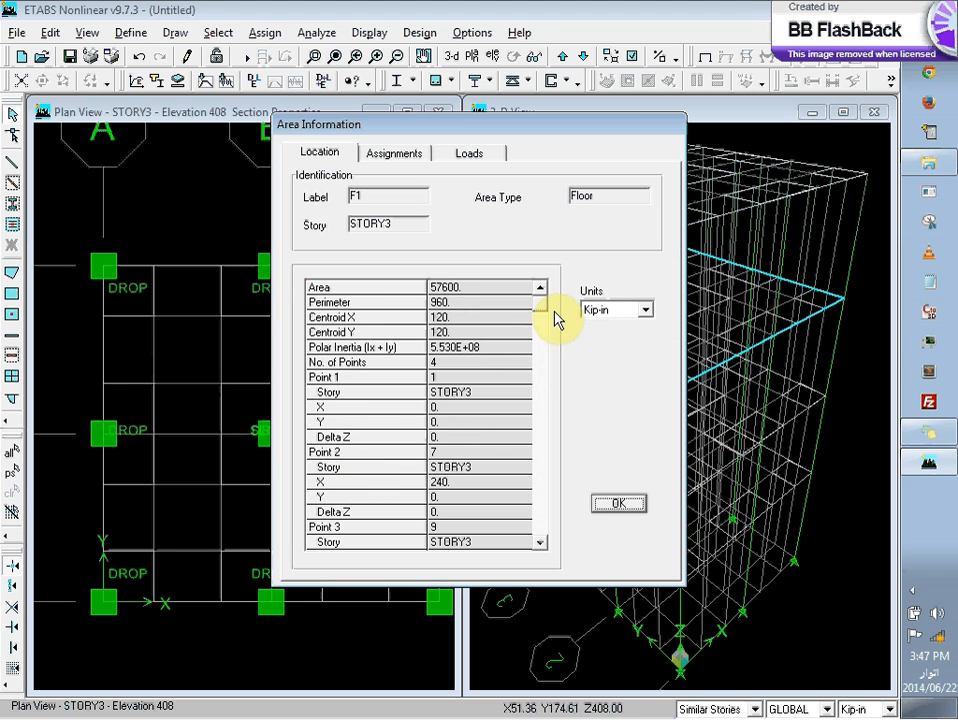
left_click_drag(541, 306, 556, 520)
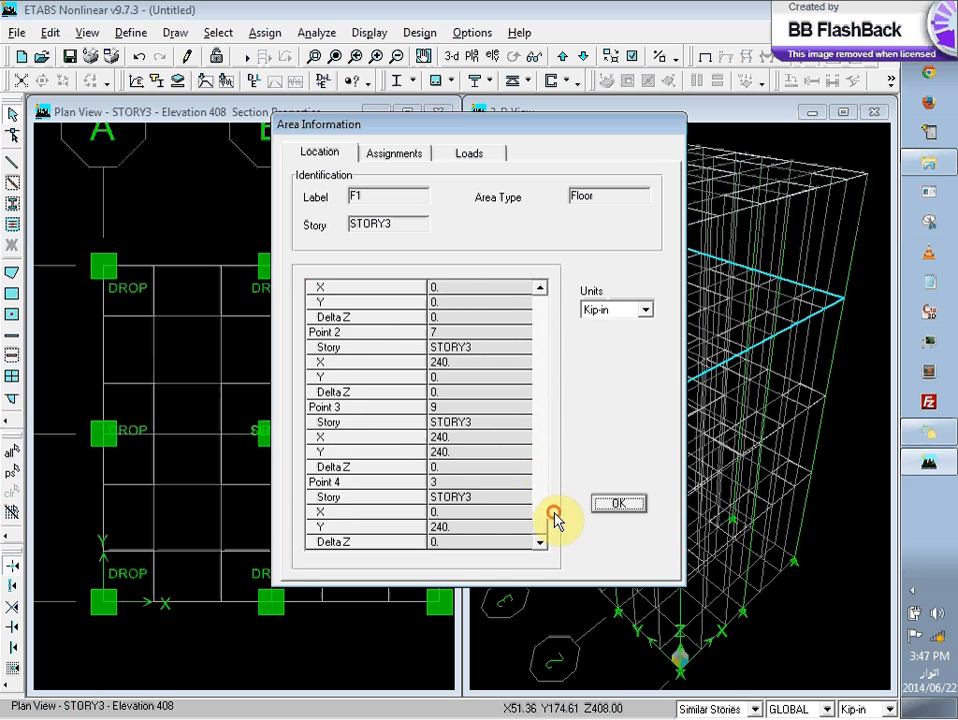
left_click(394, 153)
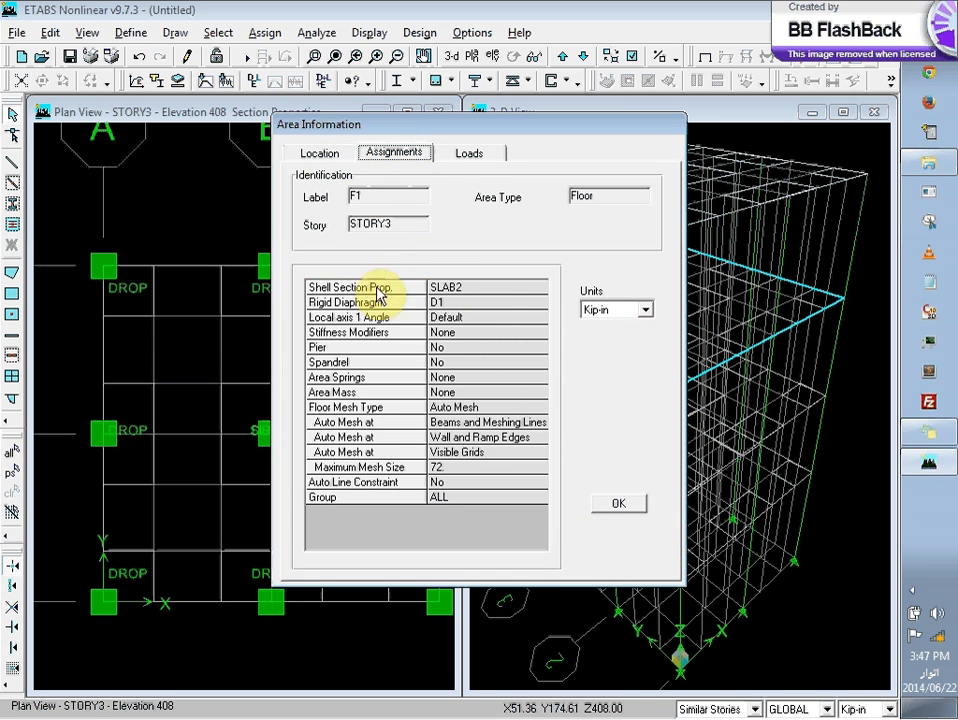
left_click(603, 508)
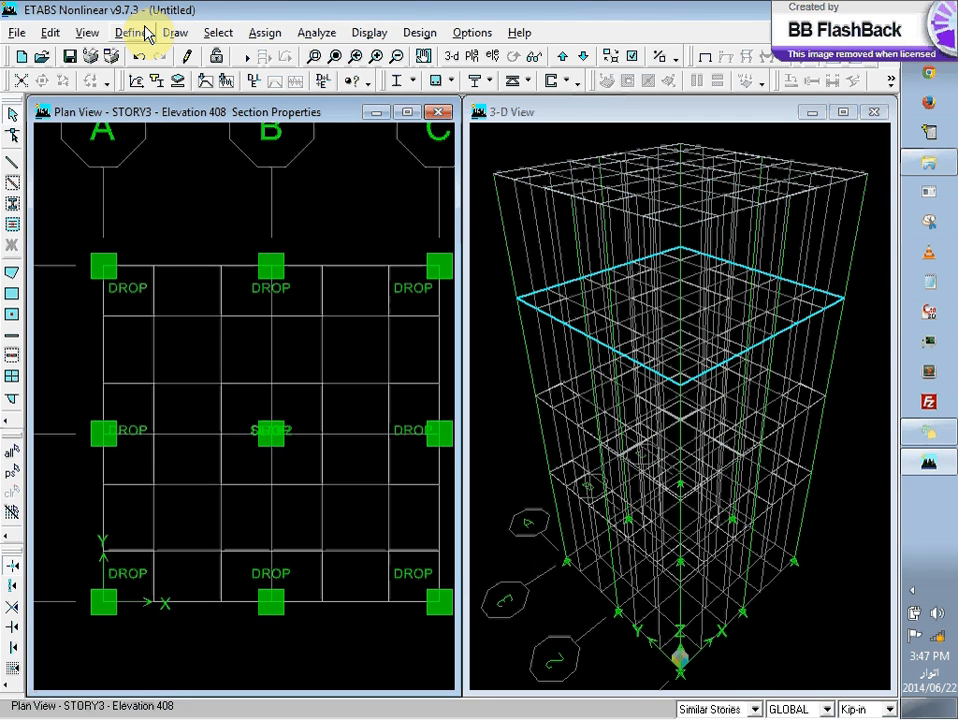
Step: Select the main slab area on the similar stories and assign it the SLAB1 section
left_click(219, 32)
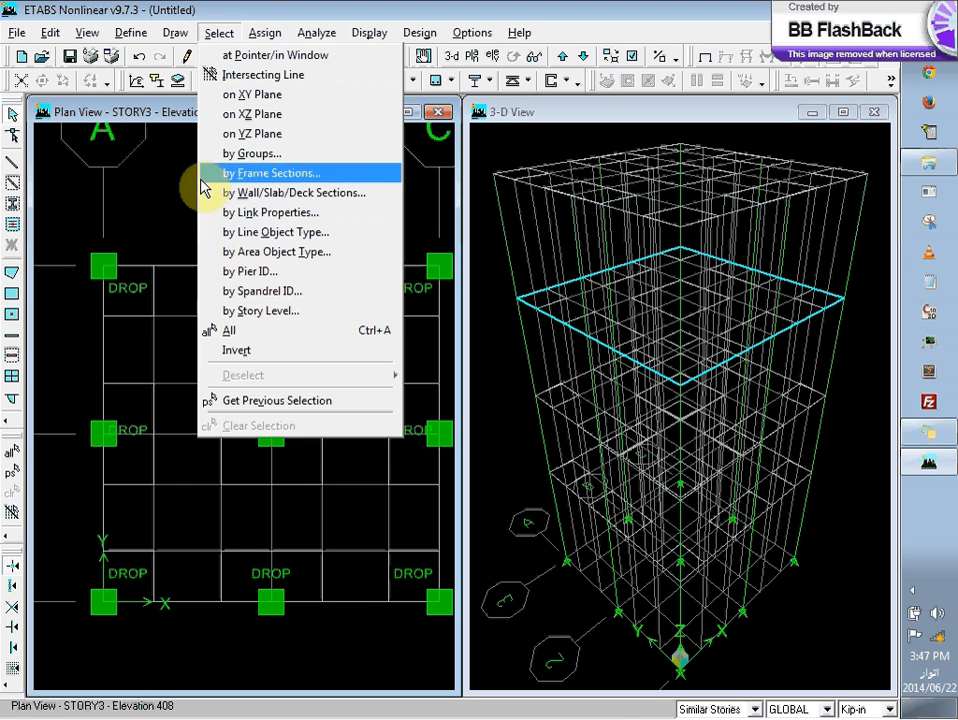
left_click(164, 205)
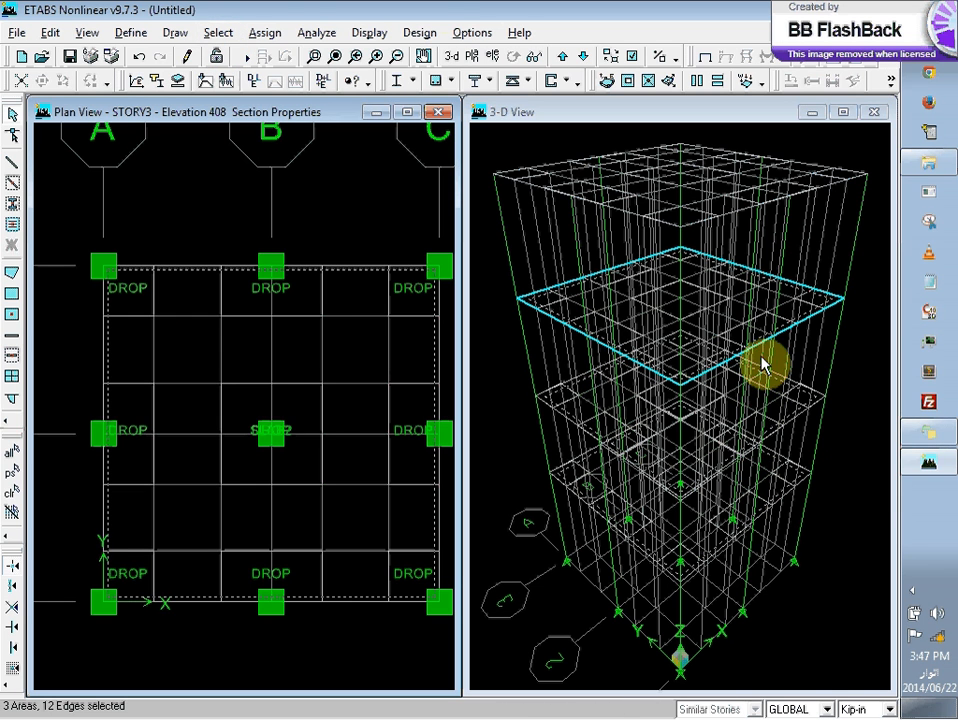
left_click(258, 34)
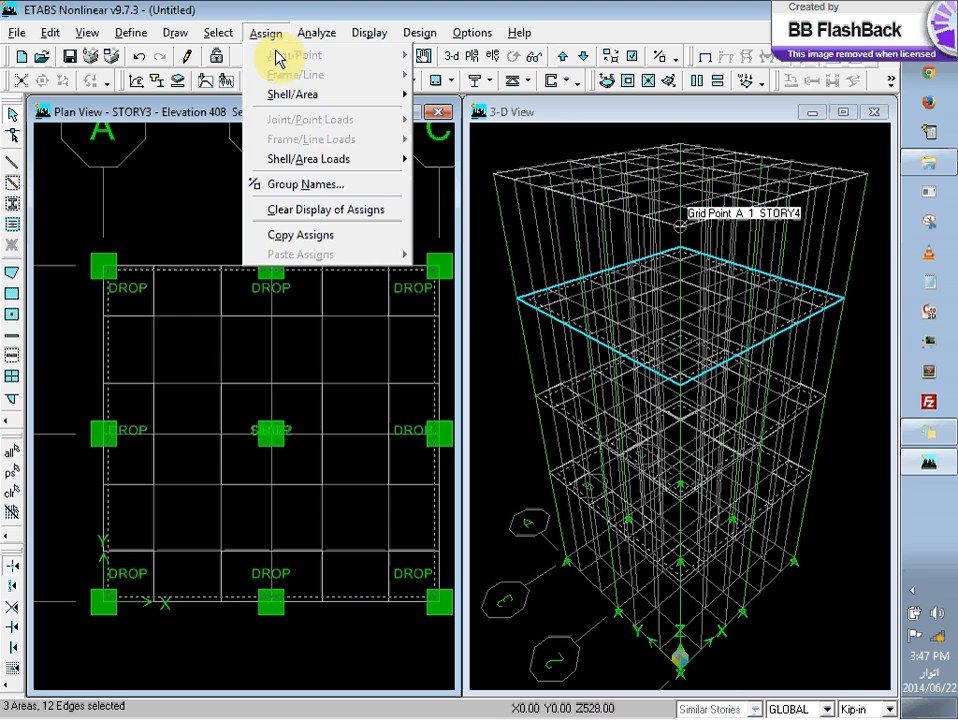
mouse_move(300, 94)
left_click(490, 97)
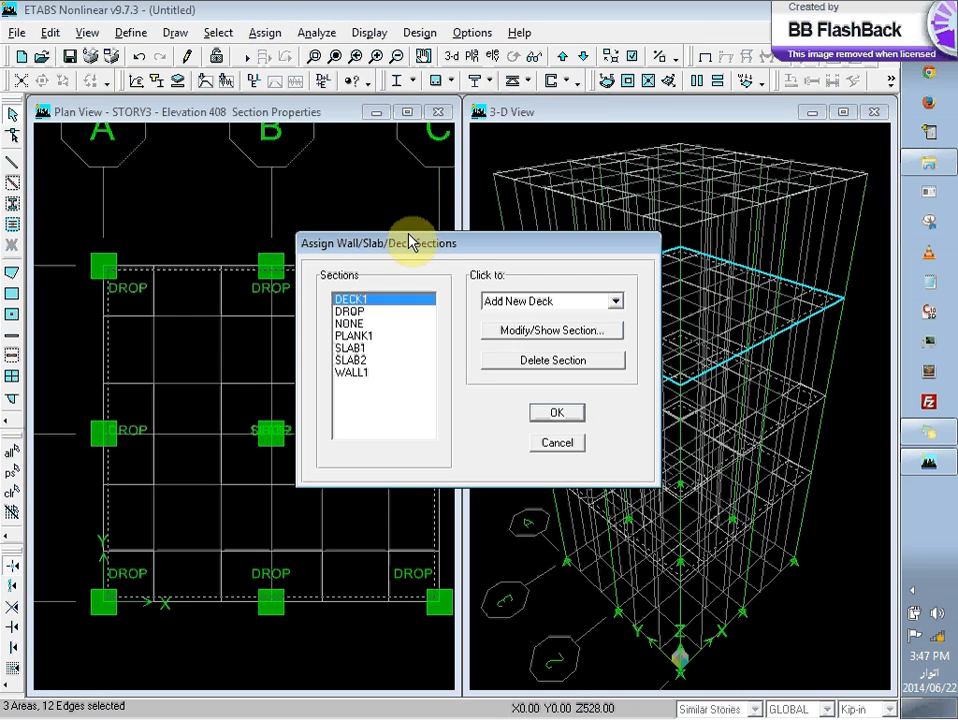
left_click(355, 347)
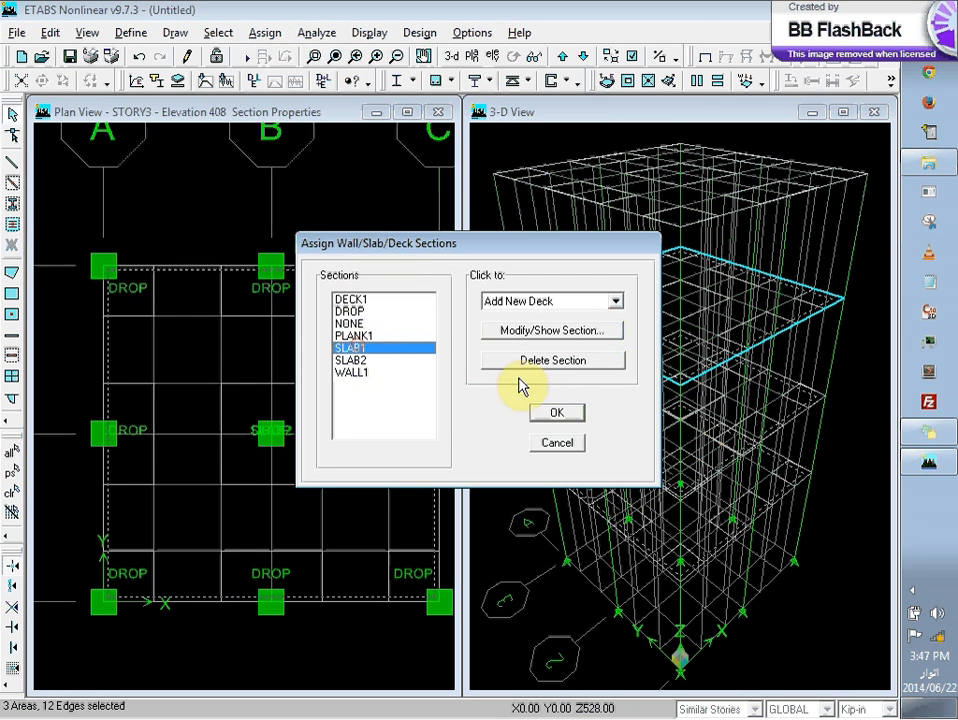
left_click(556, 413)
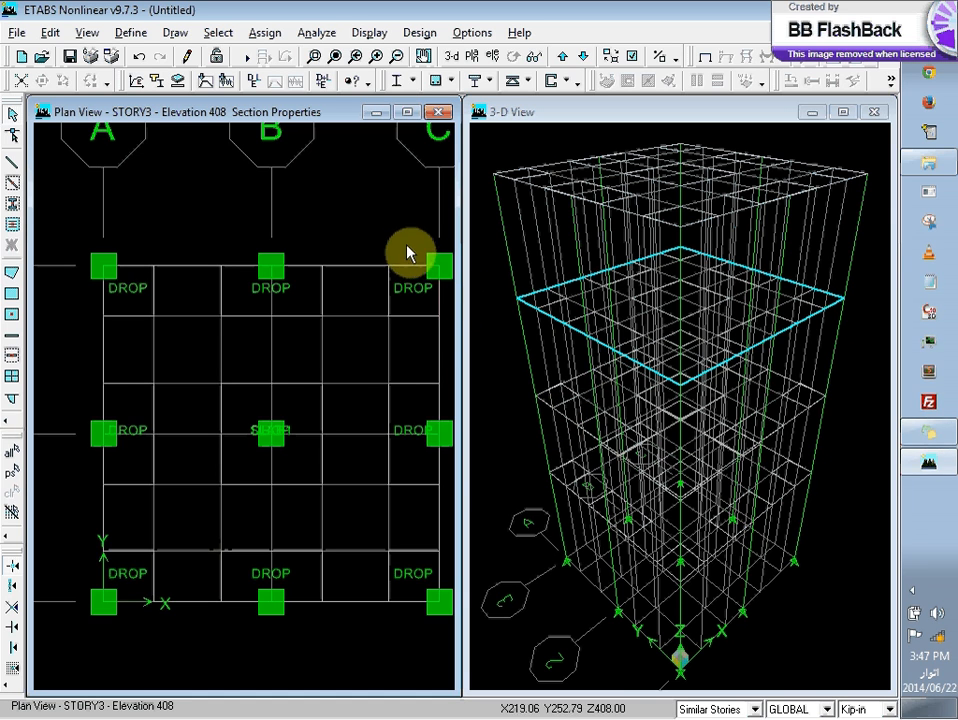
Step: Set the story scope to All Stories and add a static load case SDL of type DEAD with self weight multiplier 0
left_click(756, 709)
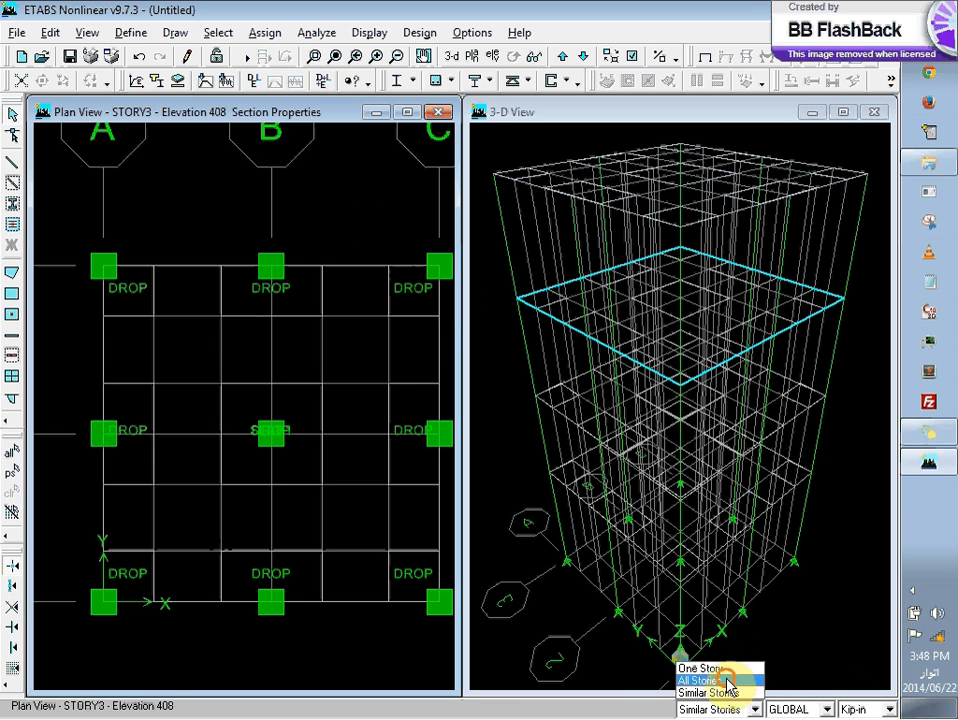
left_click(724, 681)
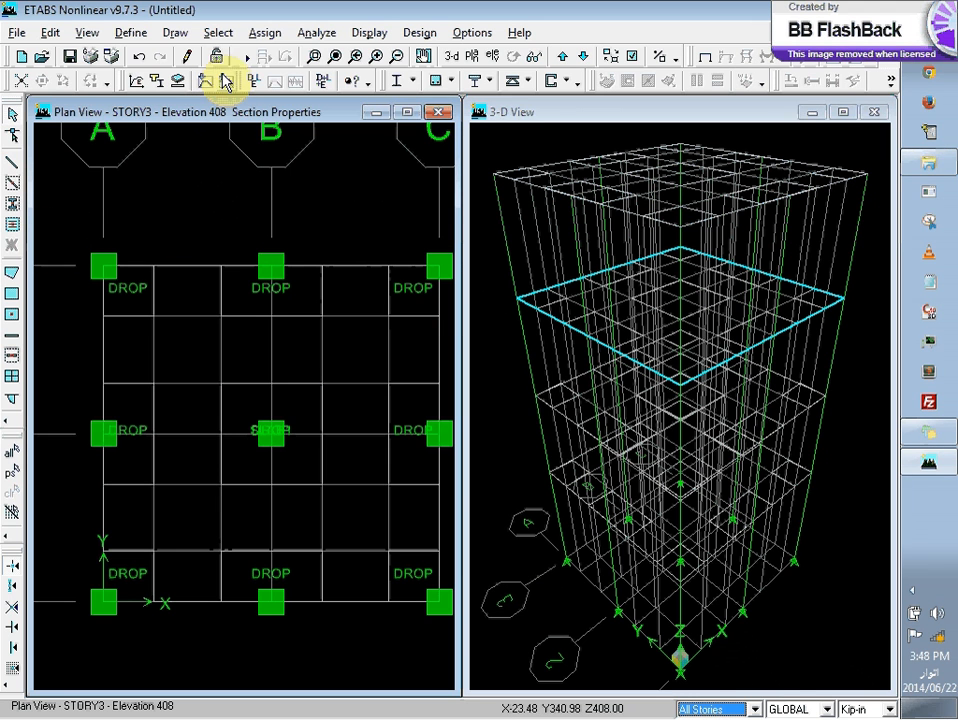
left_click(131, 33)
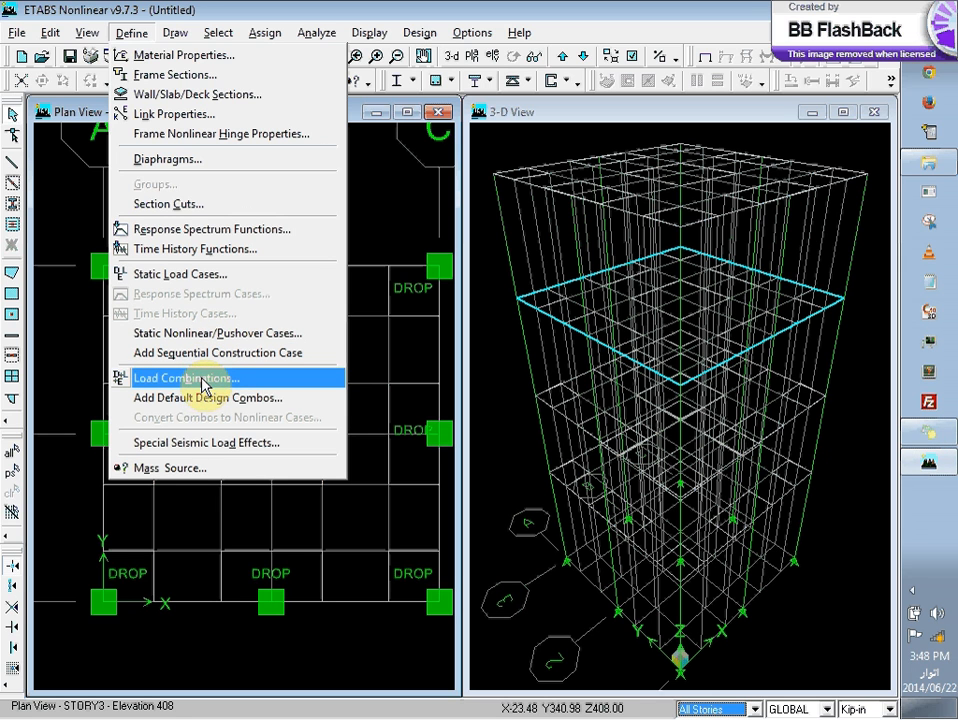
left_click(265, 273)
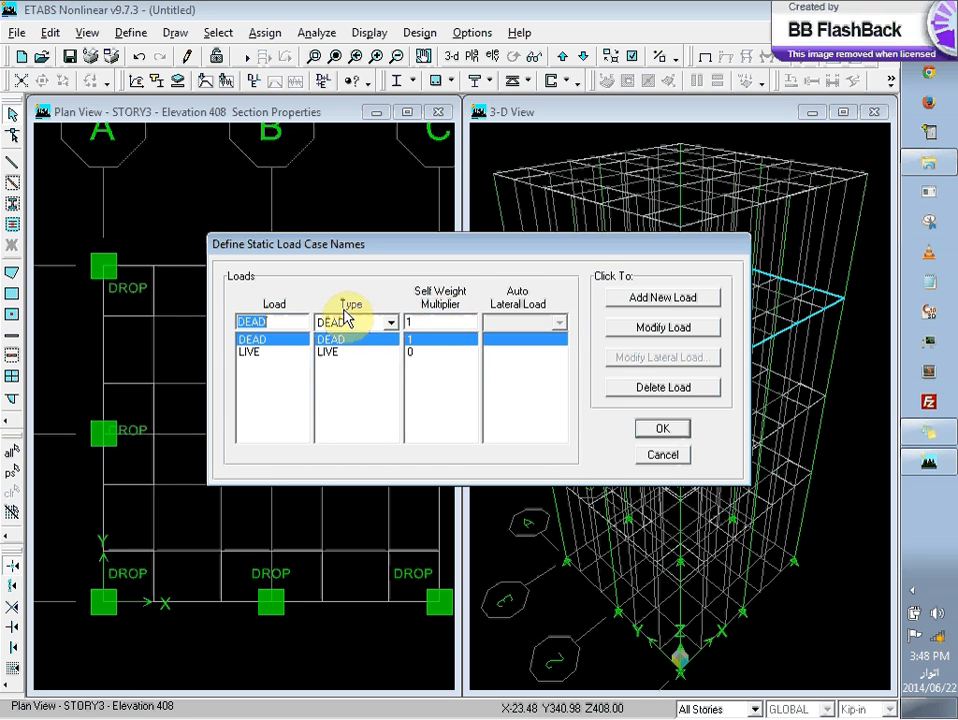
type("SDL")
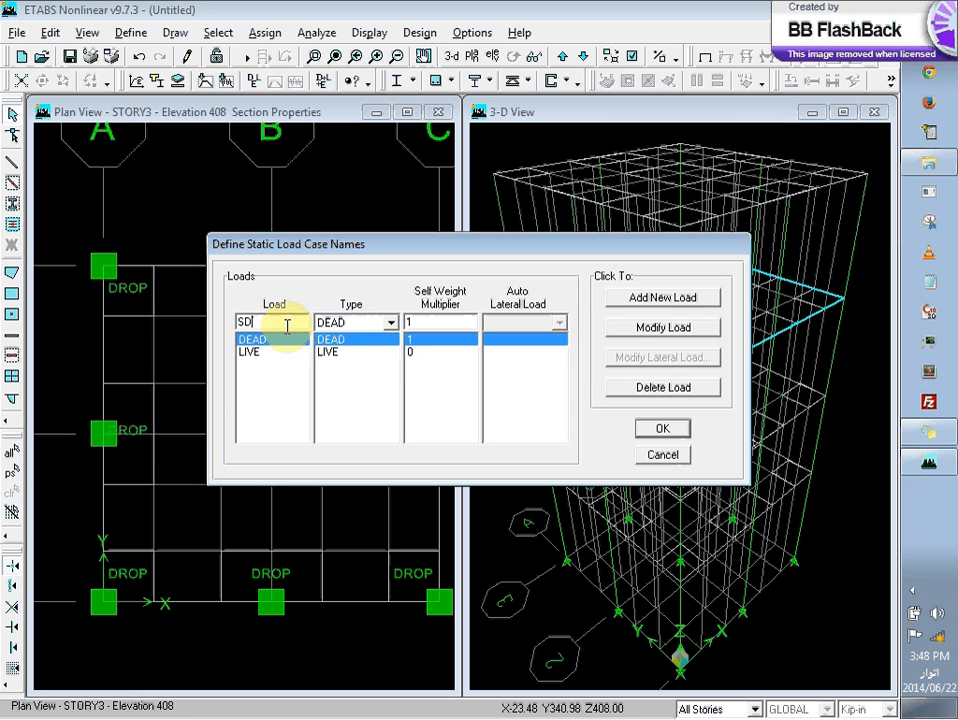
left_click(390, 322)
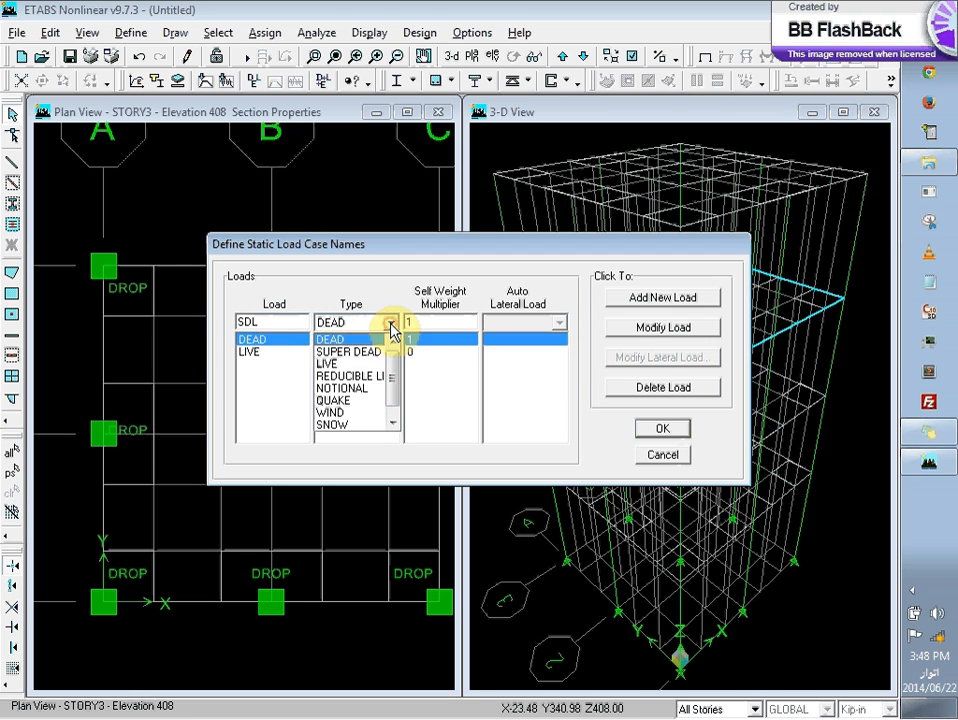
left_click(390, 322)
left_click(423, 322)
type("0")
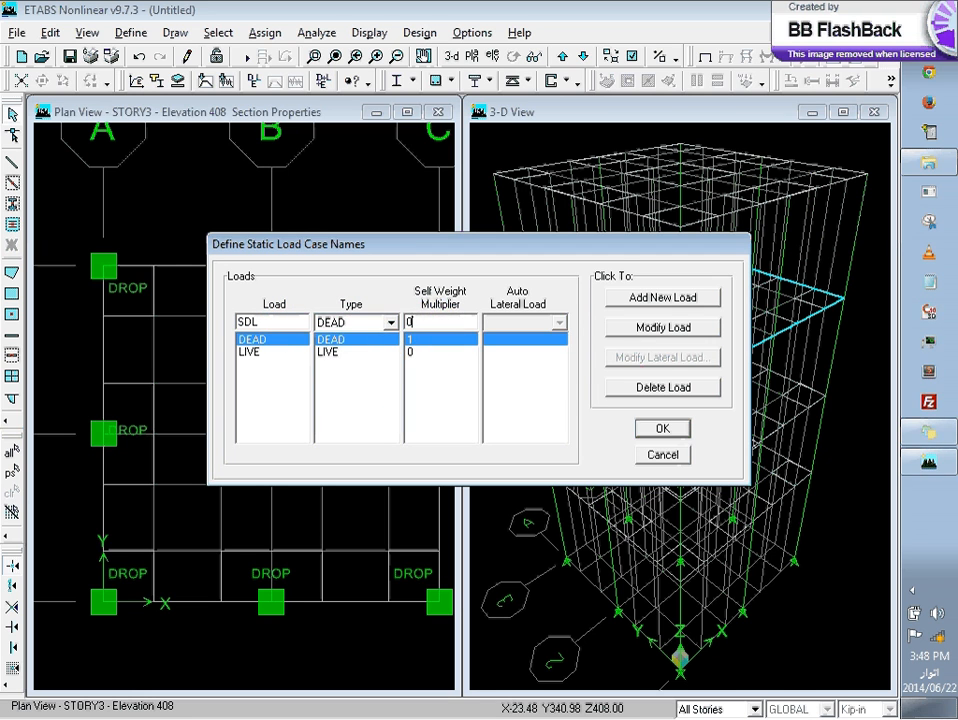
left_click(668, 299)
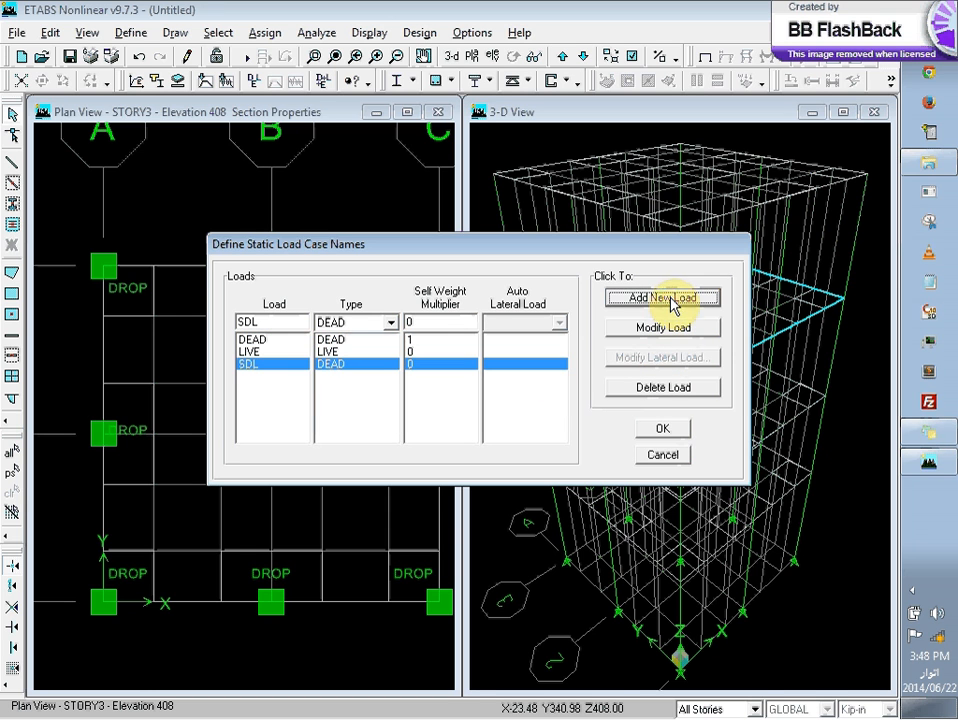
left_click(658, 430)
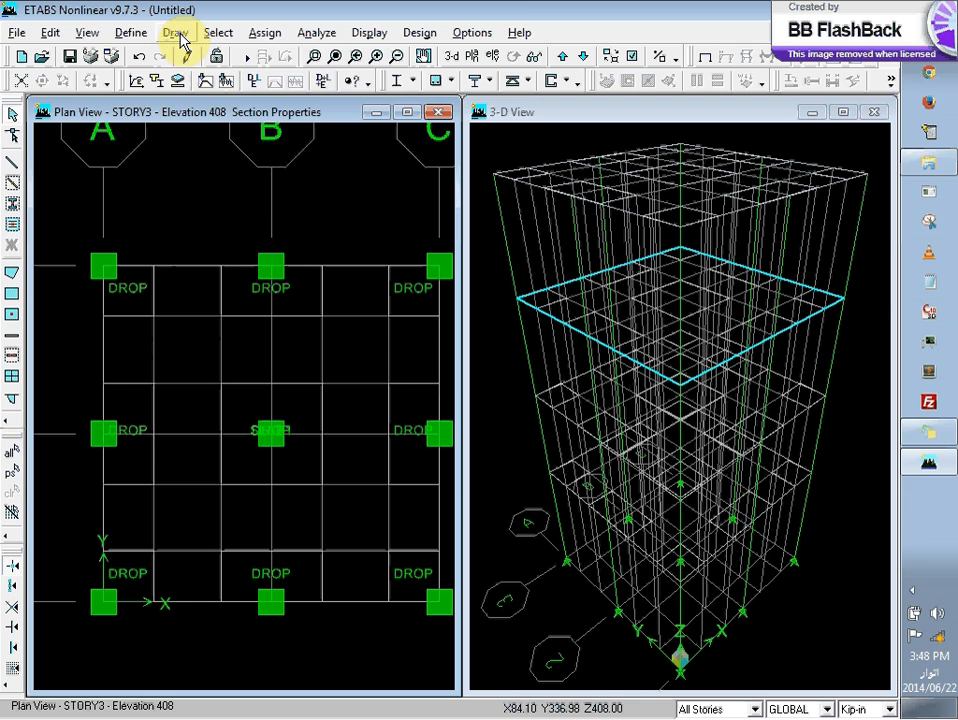
Step: Select the areas with the SLAB2 section and apply a uniform gravity load of 0 for the DEAD case, replacing existing loads
left_click(262, 35)
left_click(258, 40)
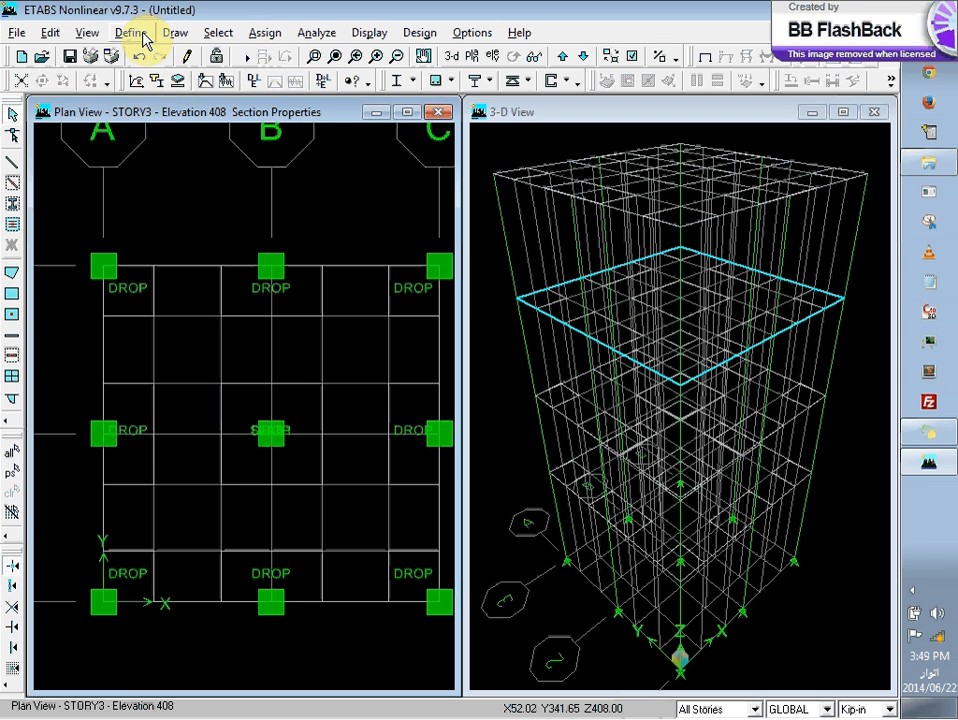
left_click(216, 33)
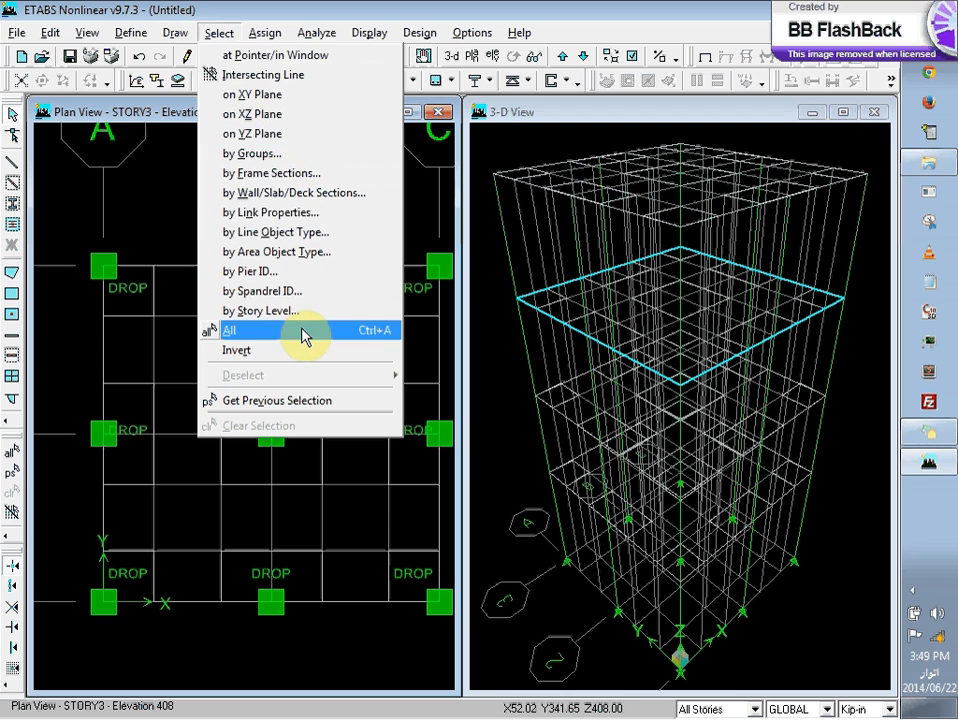
left_click(374, 194)
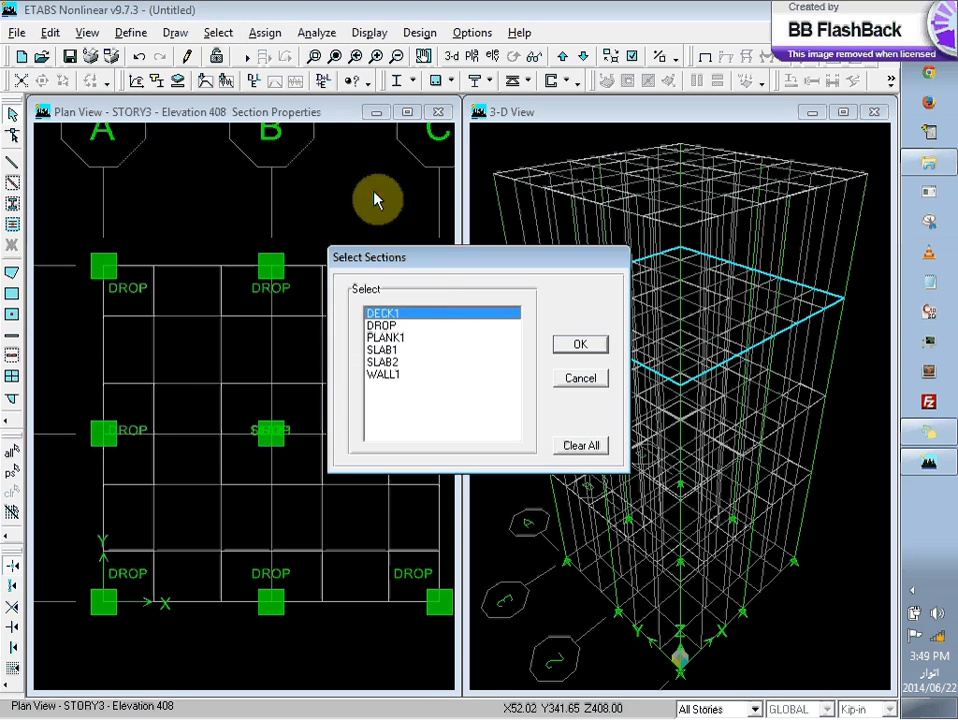
left_click(398, 351)
left_click(394, 364)
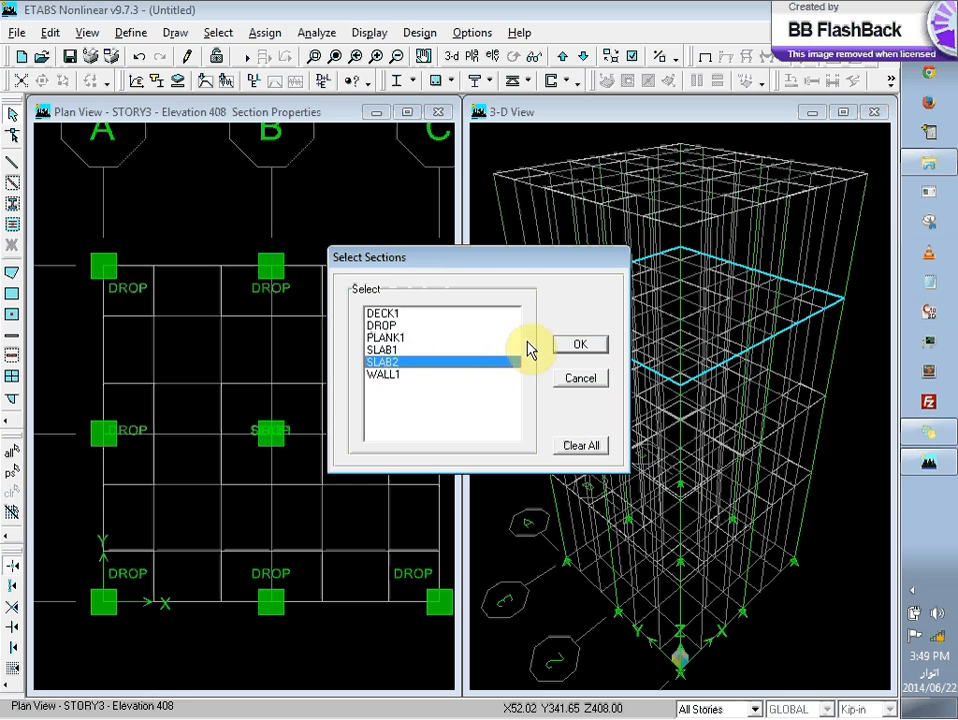
left_click(578, 347)
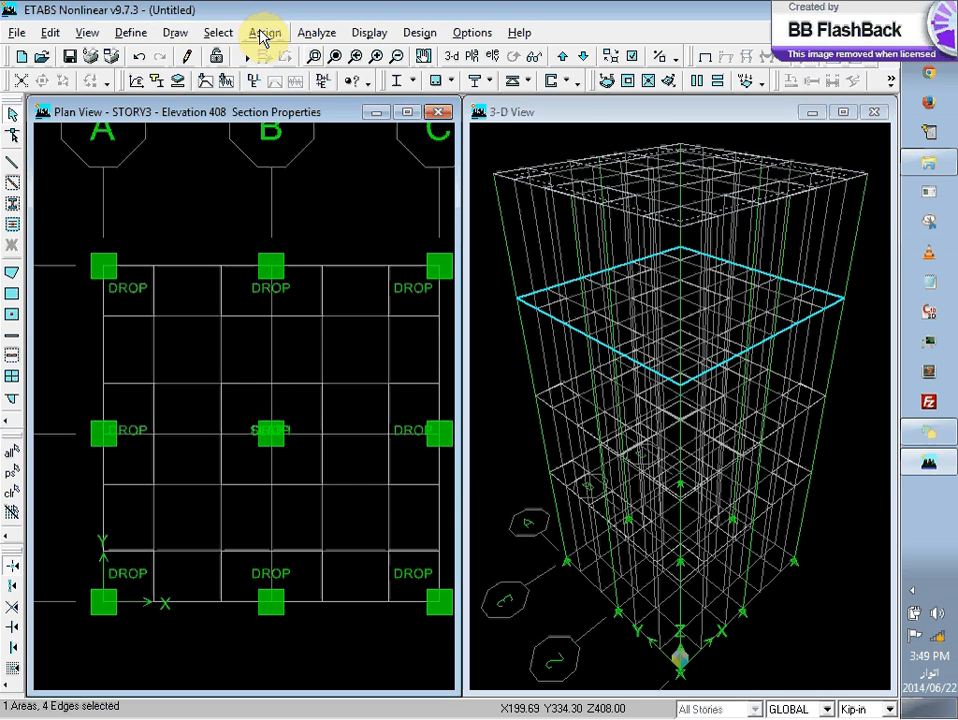
left_click(263, 34)
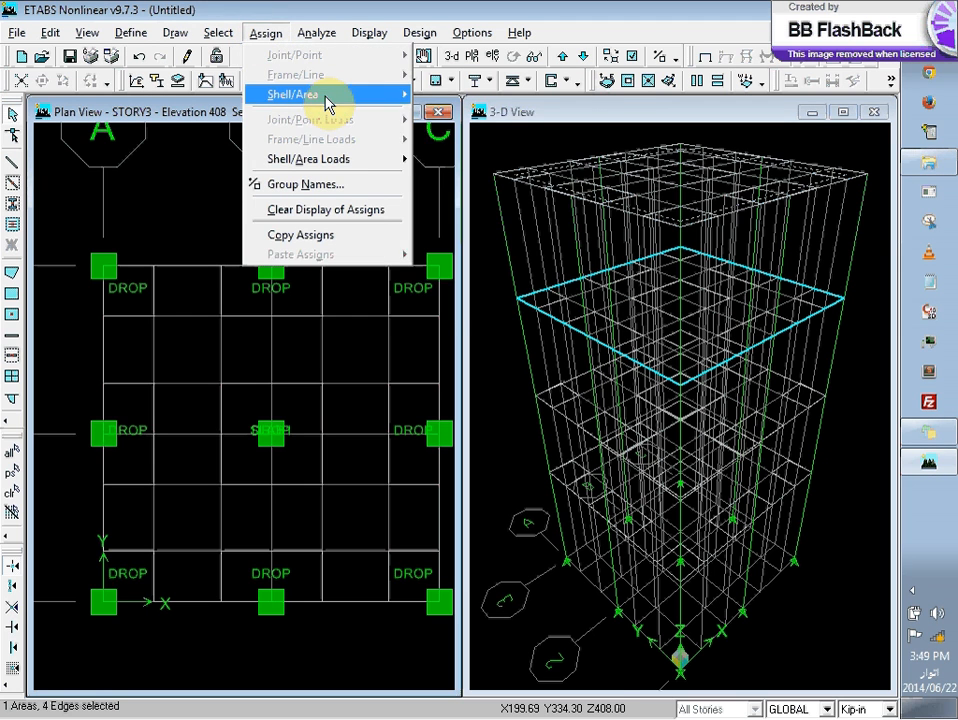
mouse_move(327, 102)
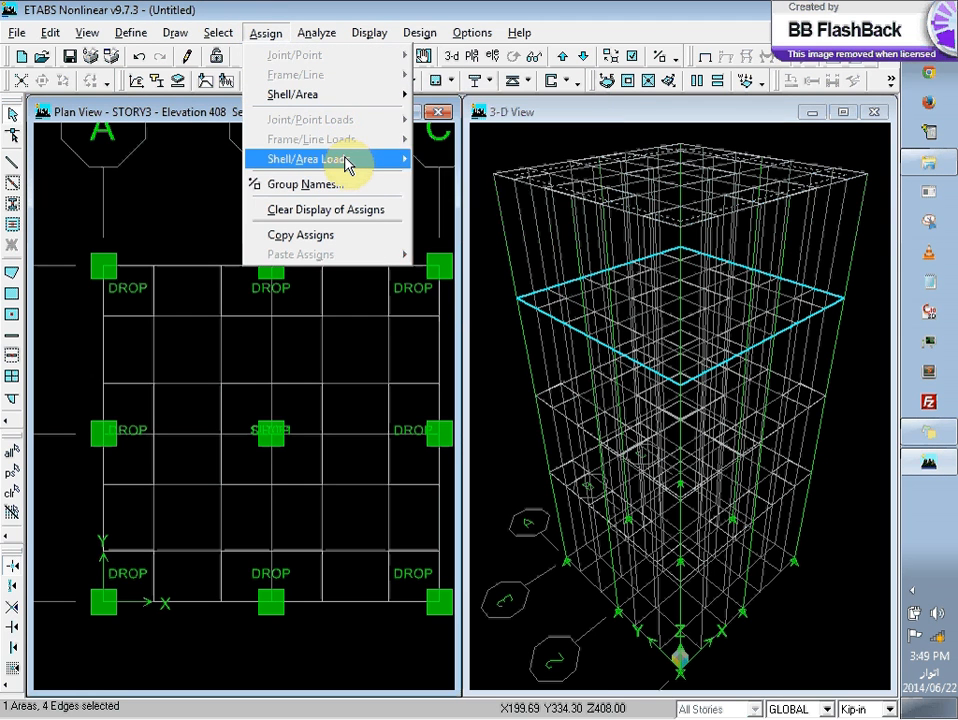
mouse_move(348, 164)
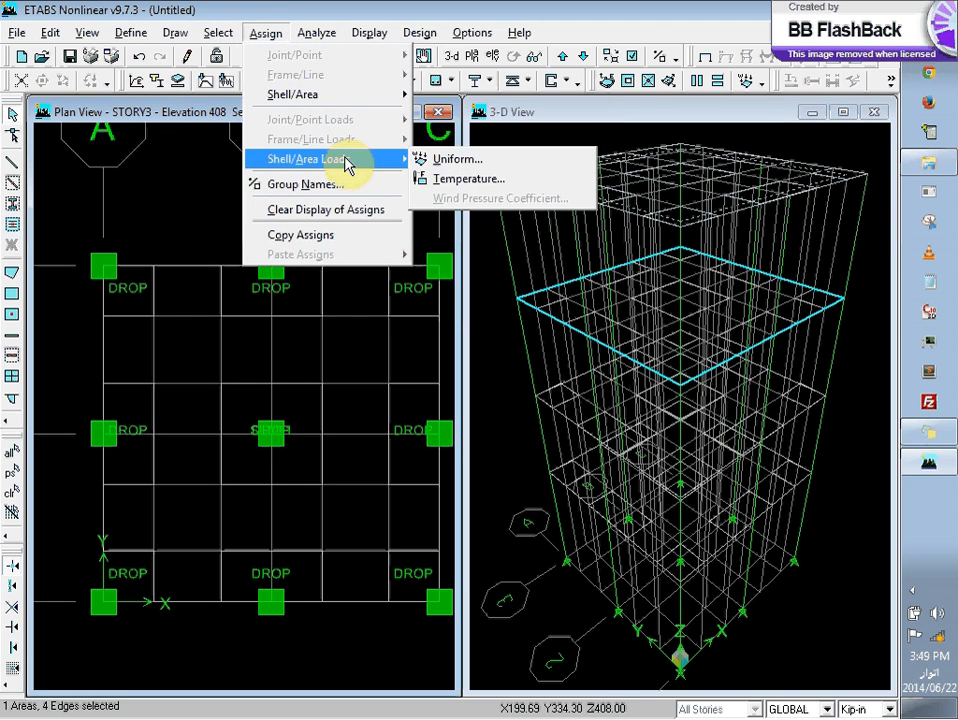
left_click(495, 172)
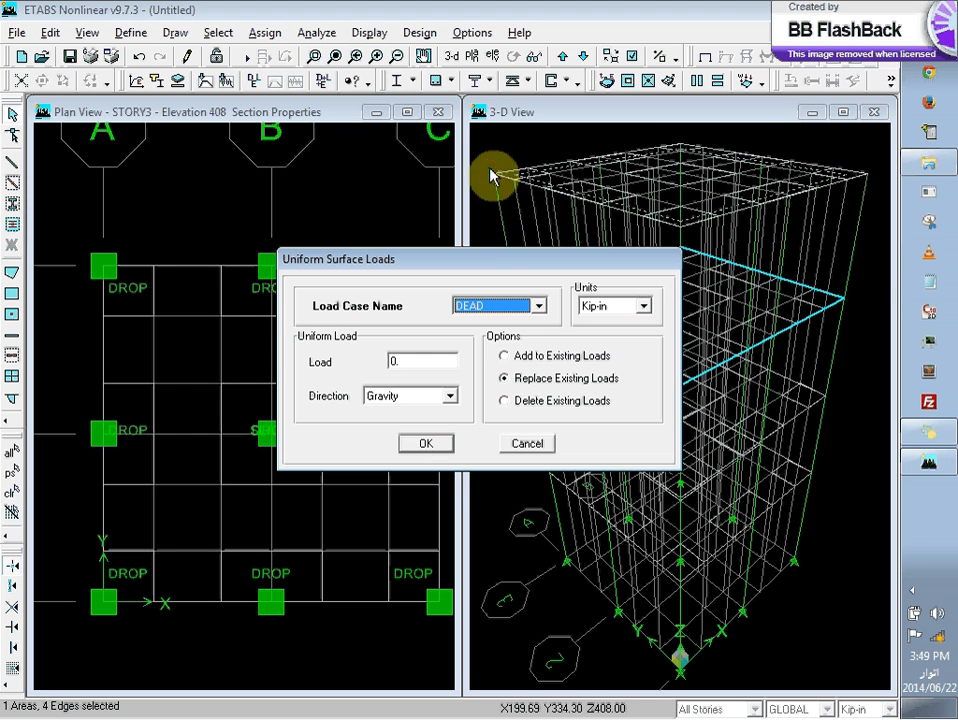
left_click(543, 306)
left_click(543, 308)
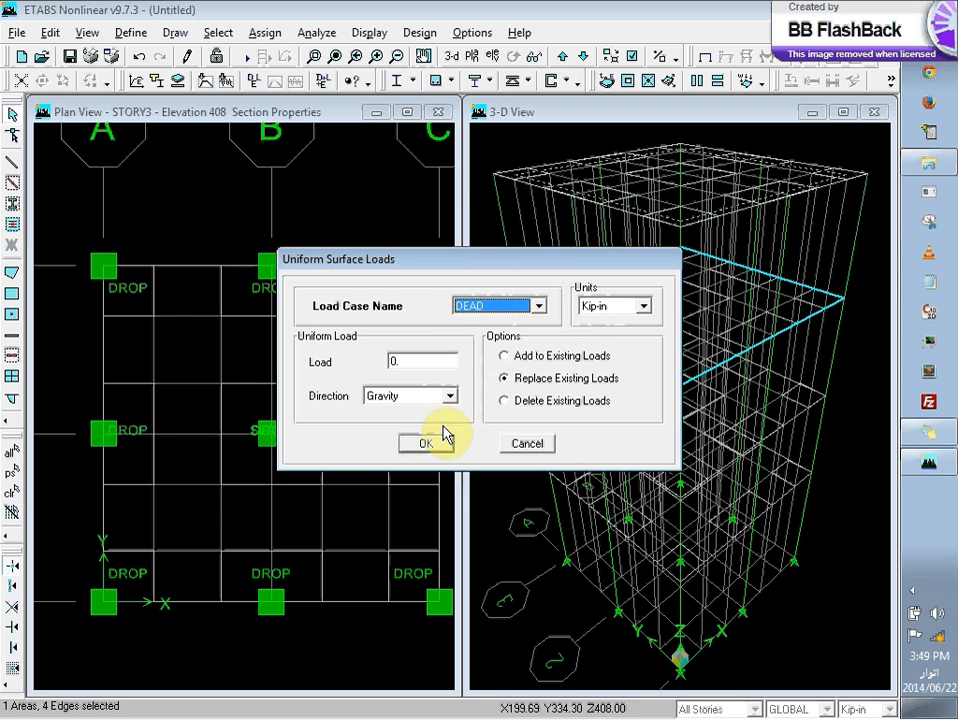
left_click(430, 443)
Step: Select the main slab area across all stories and choose the LIVE load case for a uniform surface load assignment
left_click(267, 33)
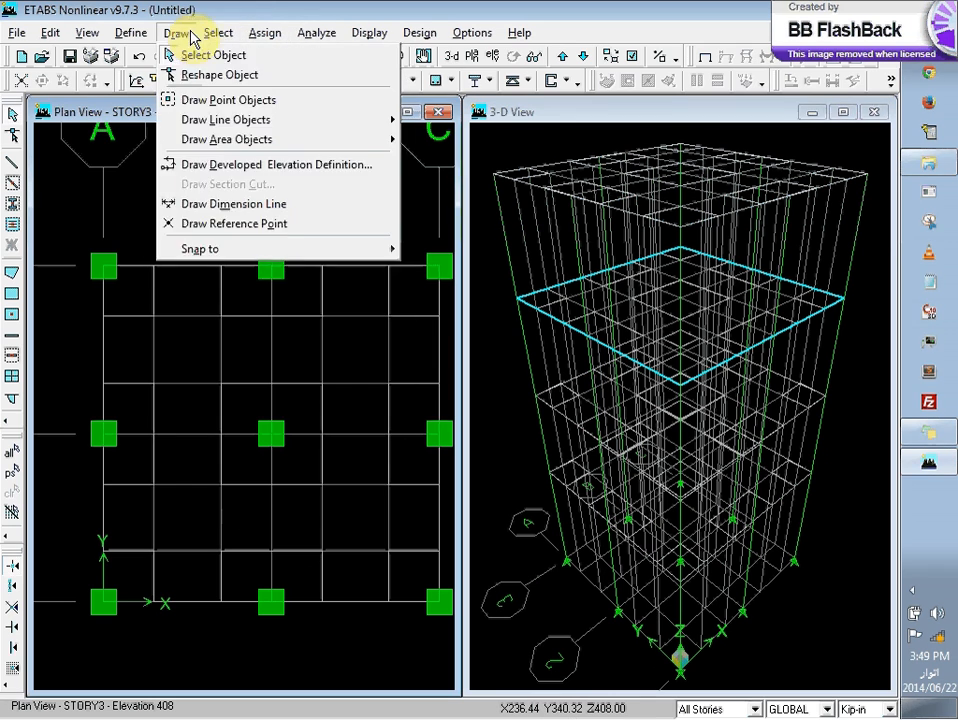
left_click(149, 195)
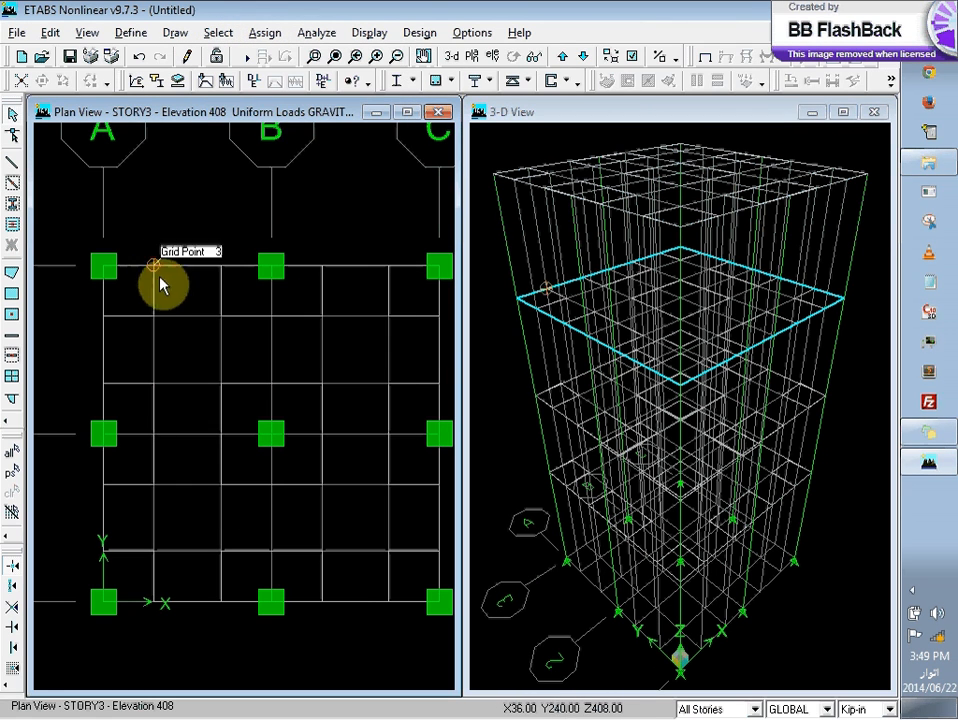
left_click(188, 295)
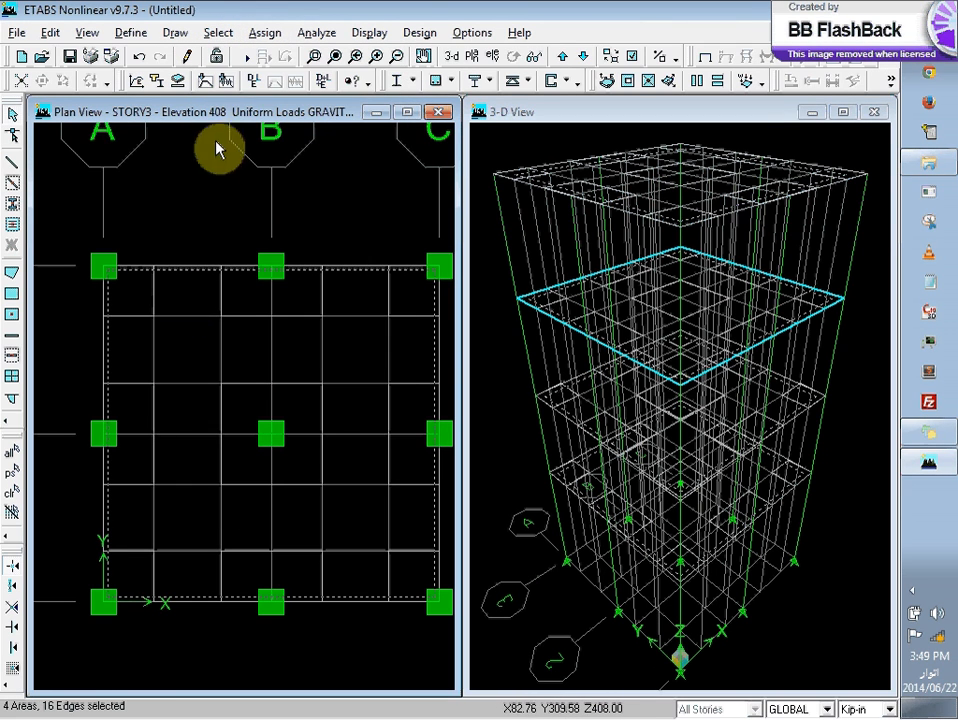
left_click(263, 32)
mouse_move(318, 100)
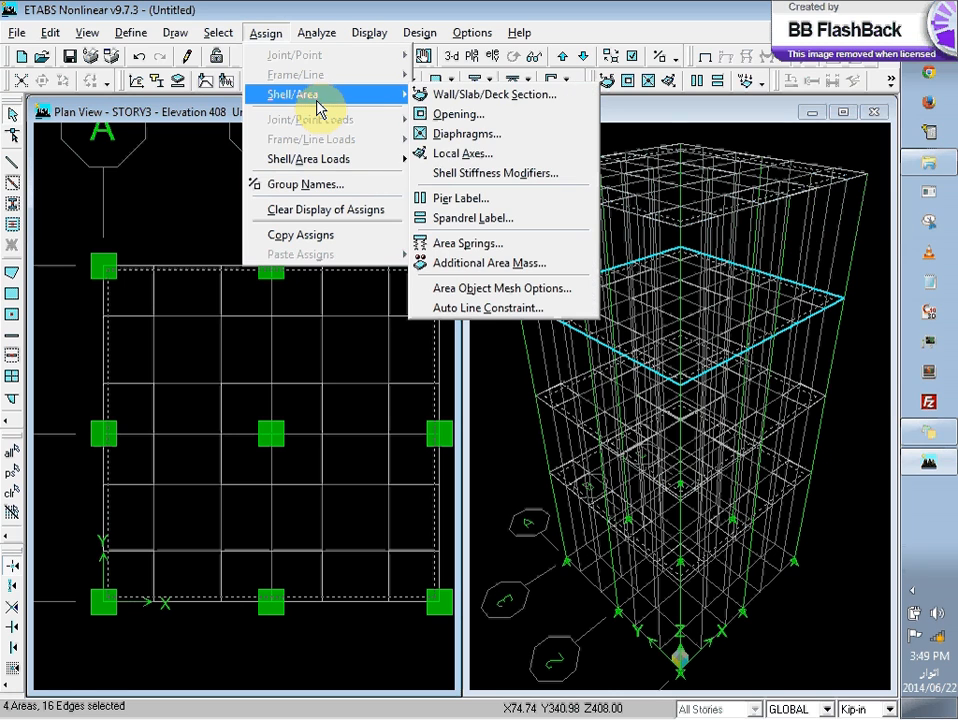
mouse_move(404, 161)
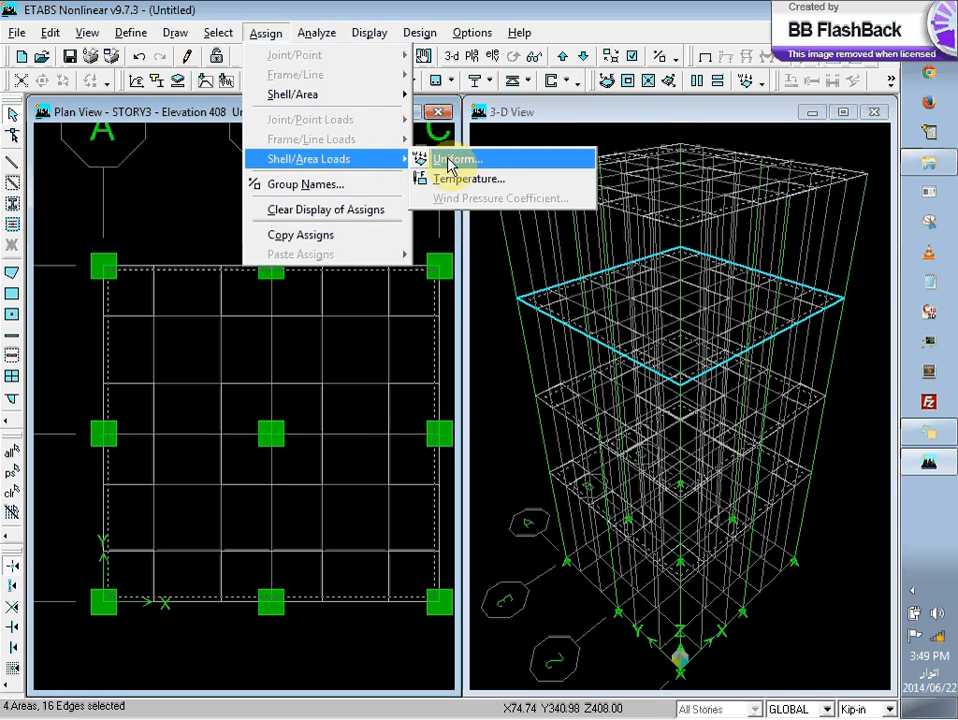
left_click(449, 163)
left_click(487, 308)
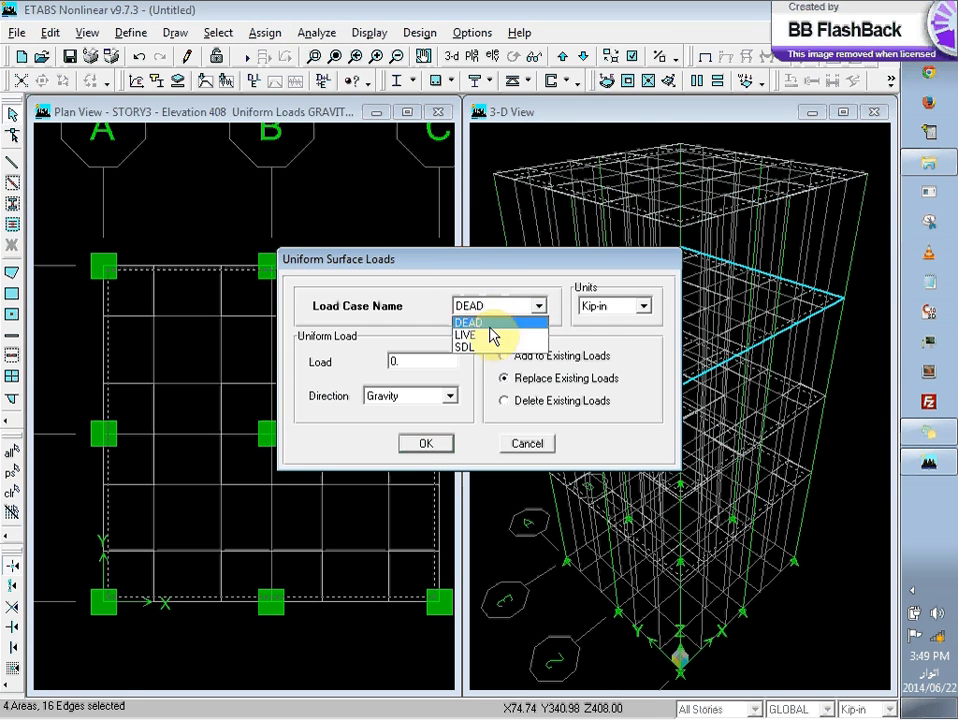
left_click(490, 335)
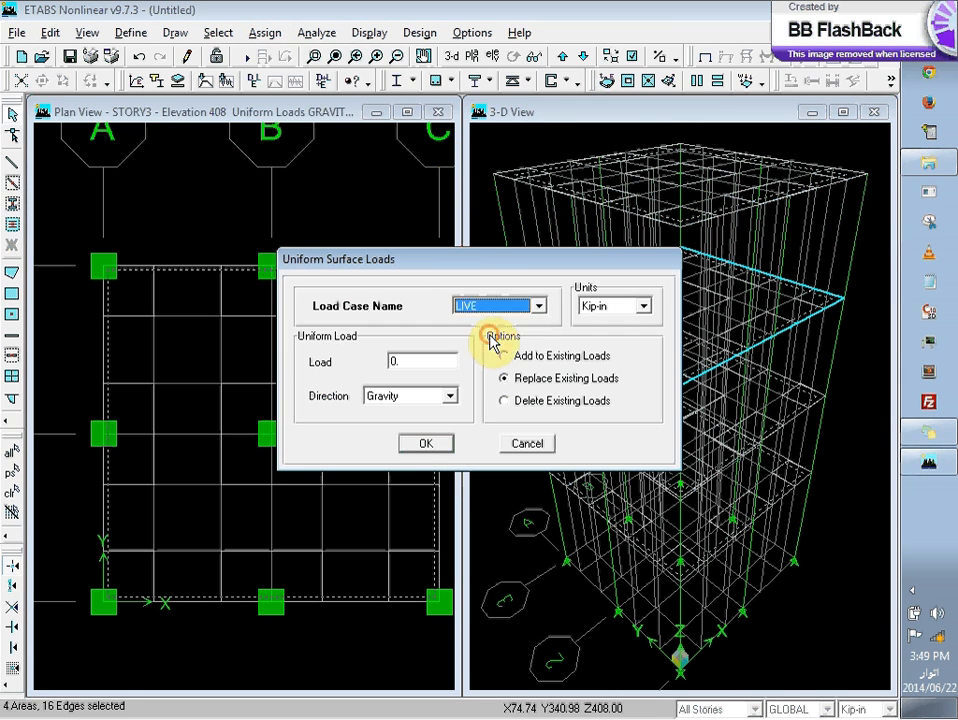
Step: Apply a gravity load of 40 in lb-ft units to the selected slabs, replacing existing loads
double_click(434, 356)
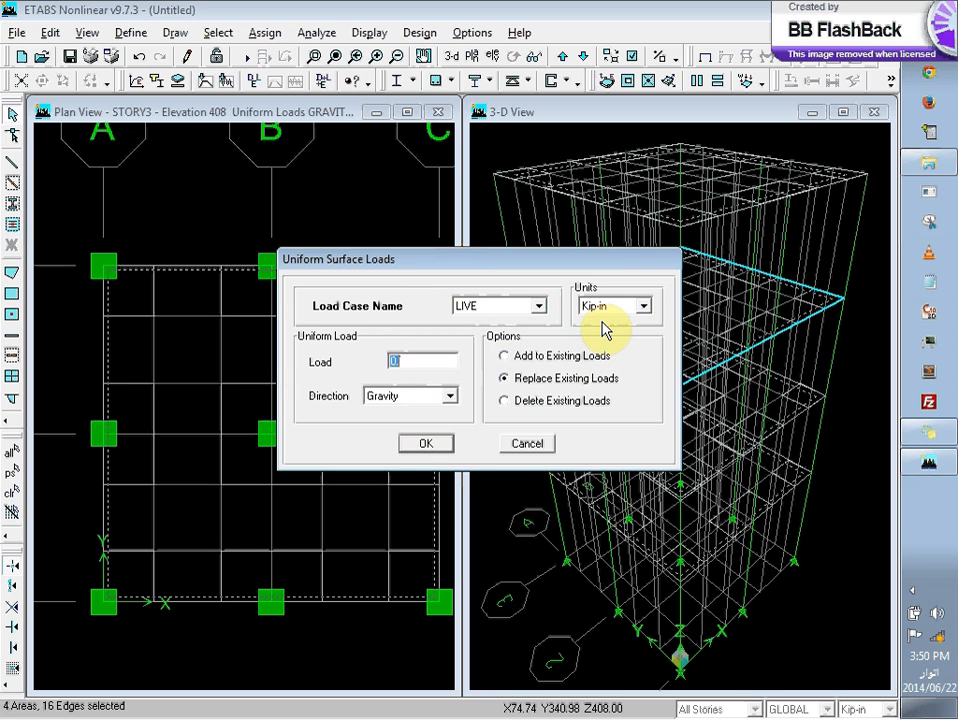
left_click(643, 306)
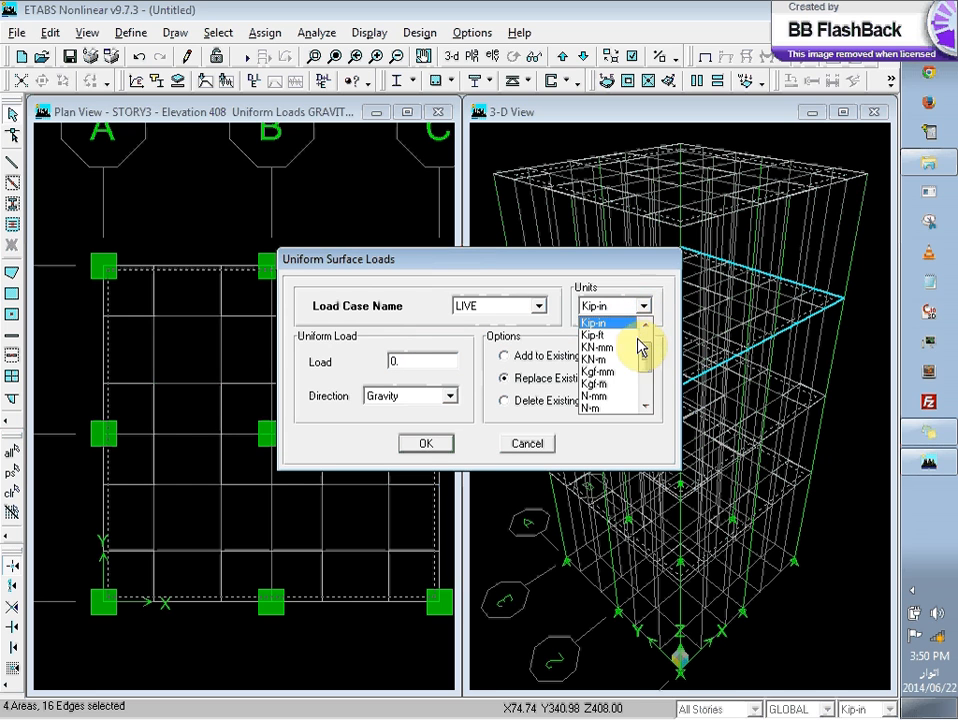
mouse_move(645, 359)
left_mouse_down()
mouse_move(646, 369)
mouse_move(640, 339)
left_mouse_up()
left_click(626, 338)
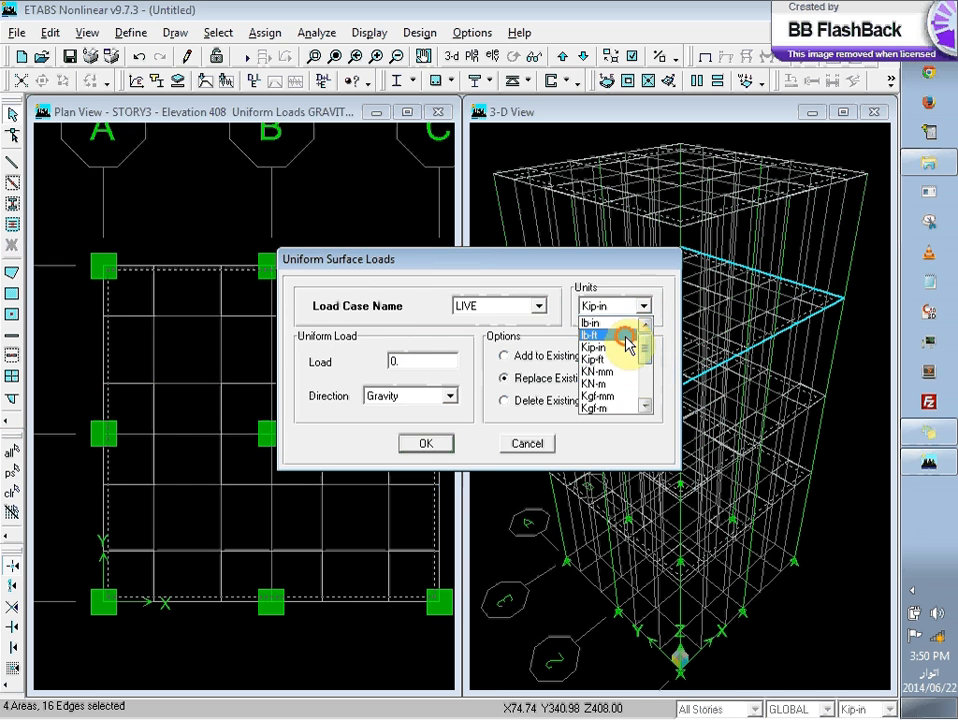
double_click(428, 365)
type("4")
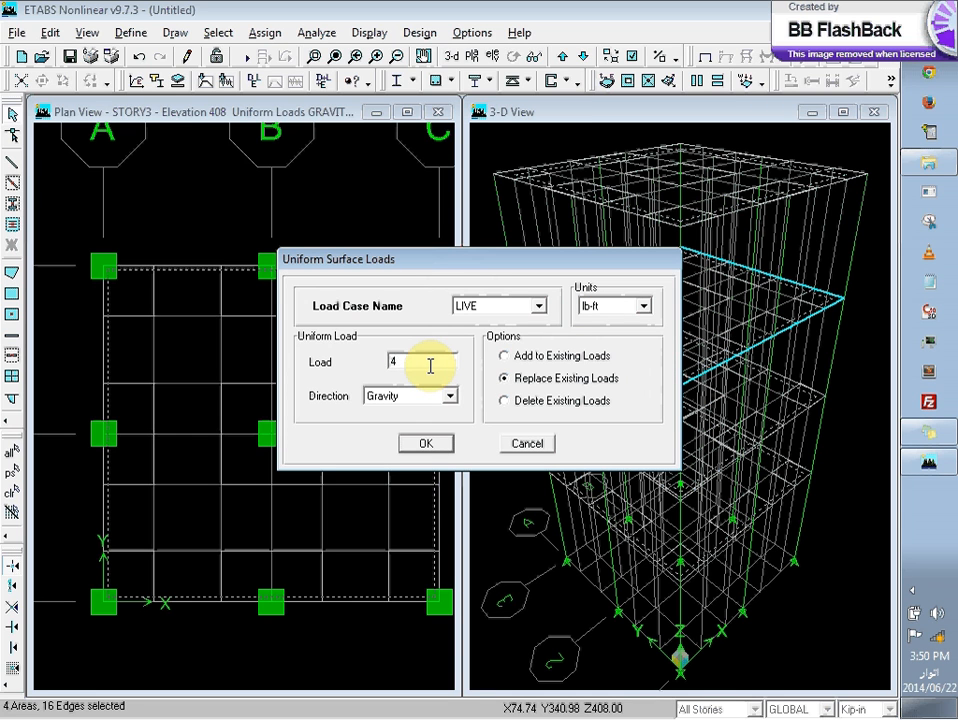
key("BackSpace")
type("40")
left_click(432, 446)
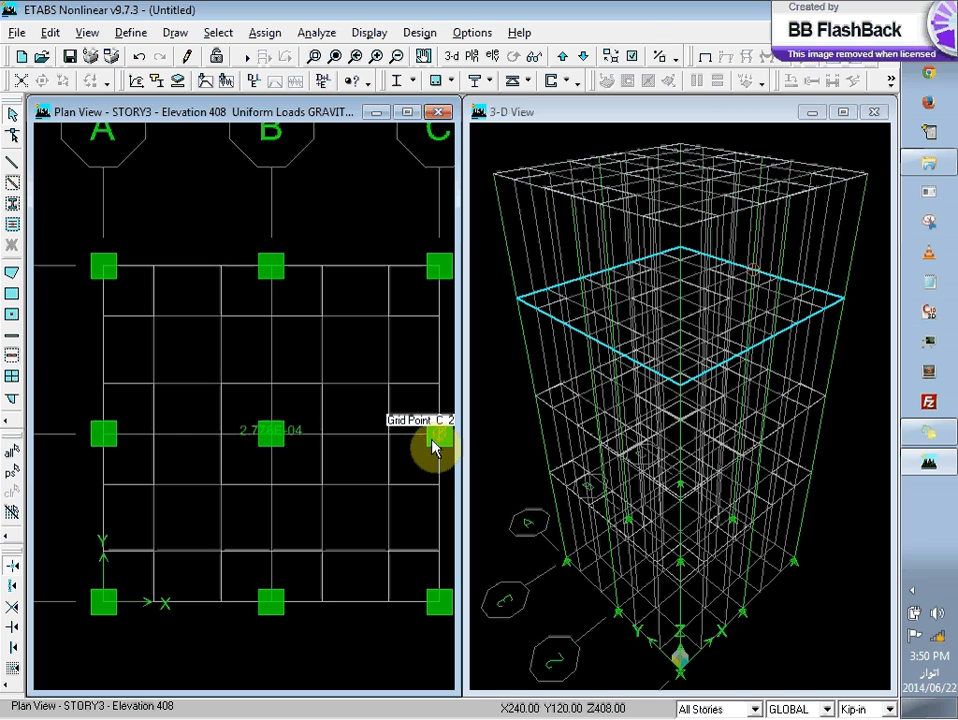
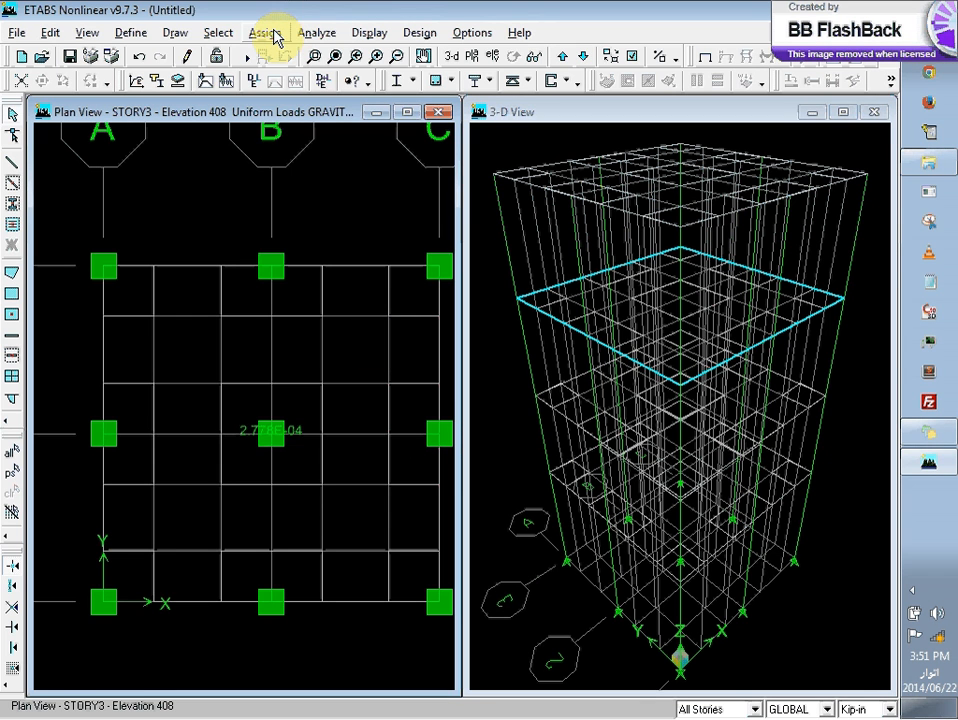
Step: Add the default design combinations for Concrete Frame Design and Composite Beam Design
left_click(259, 33)
mouse_move(128, 38)
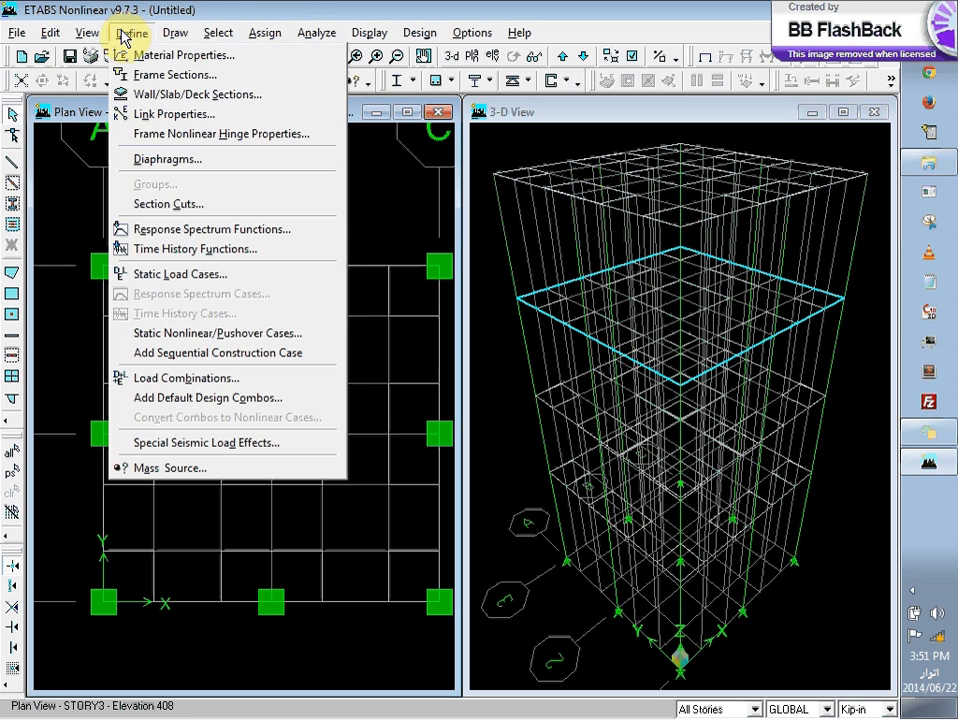
left_click(199, 399)
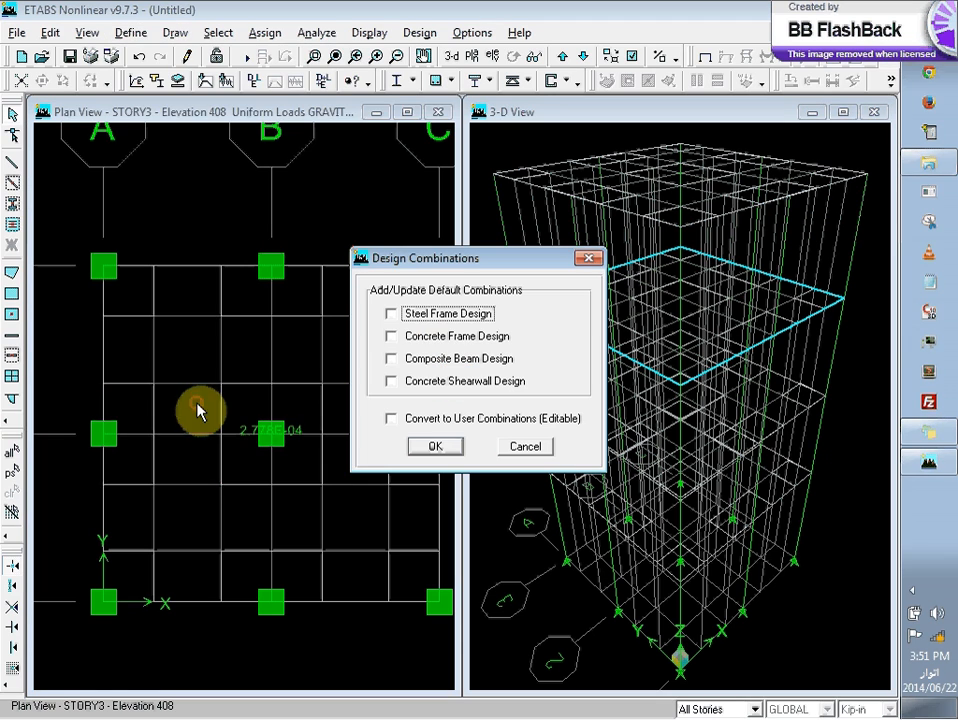
left_click(415, 340)
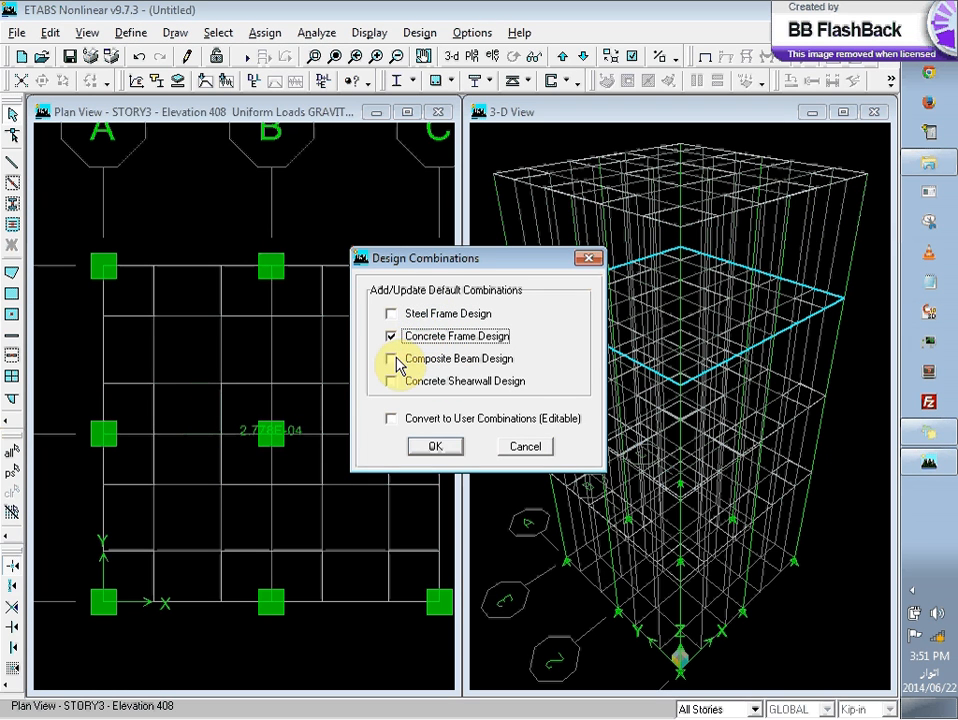
left_click(396, 362)
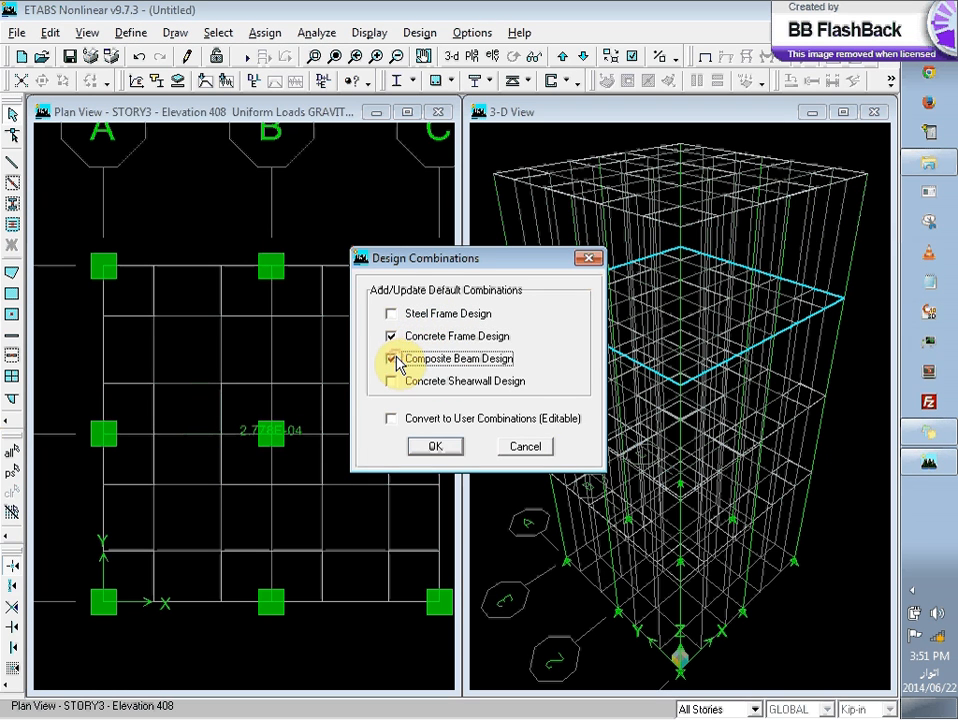
left_click(416, 454)
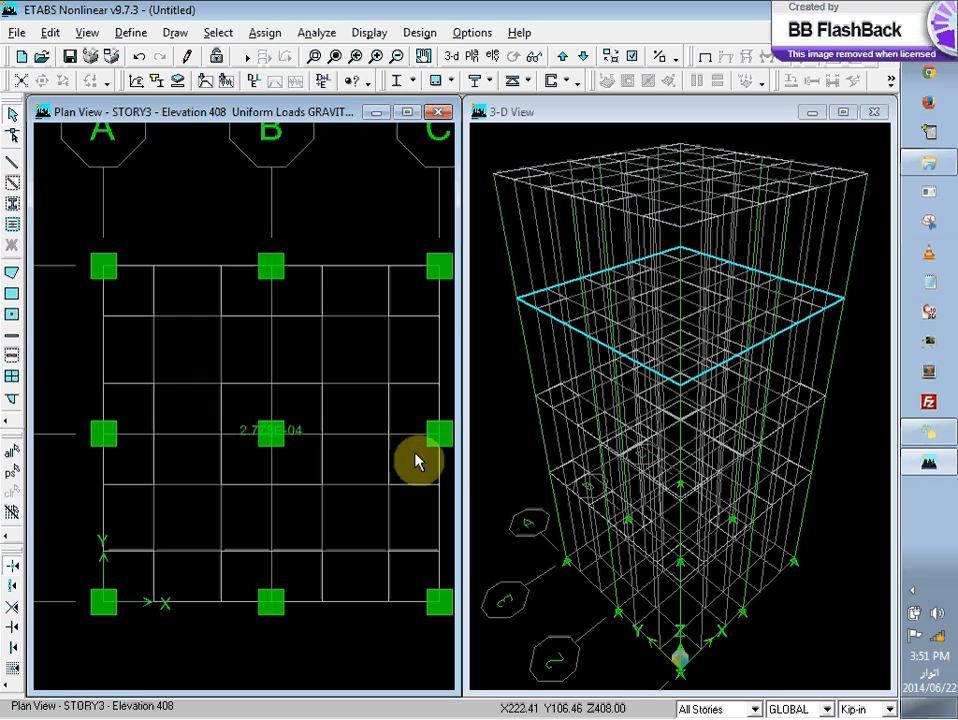
left_click(258, 34)
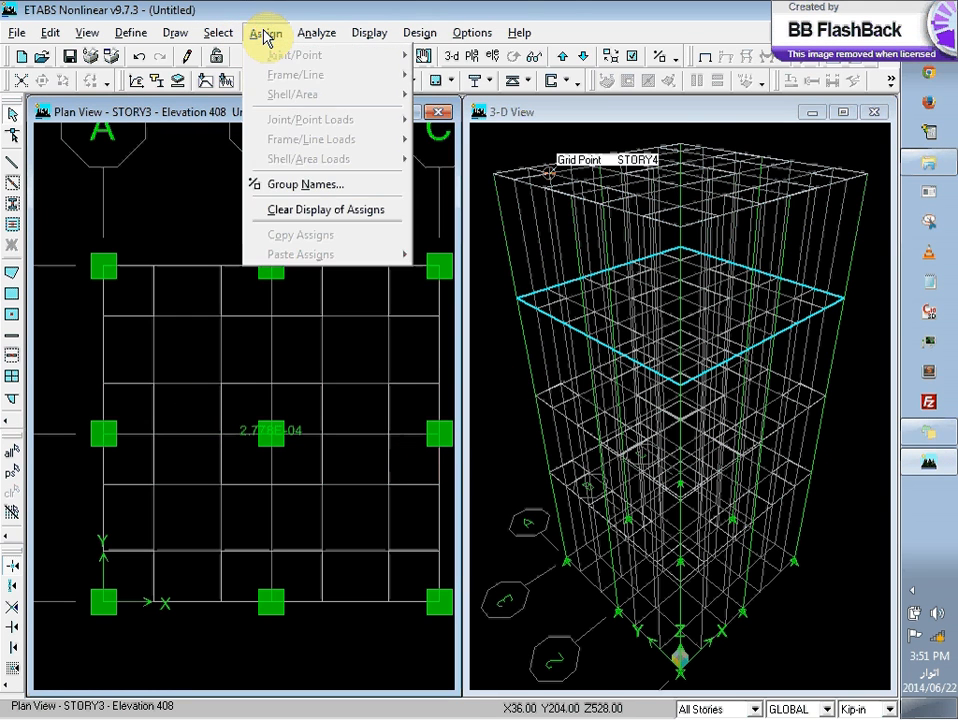
mouse_move(316, 30)
left_click(315, 6)
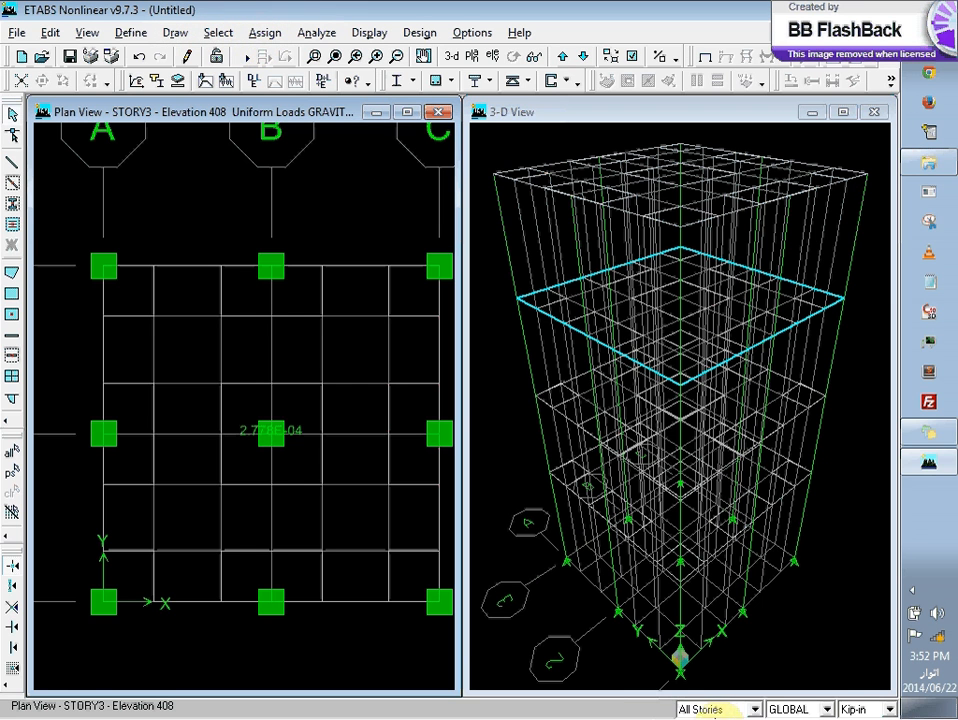
left_click(727, 710)
left_click(727, 710)
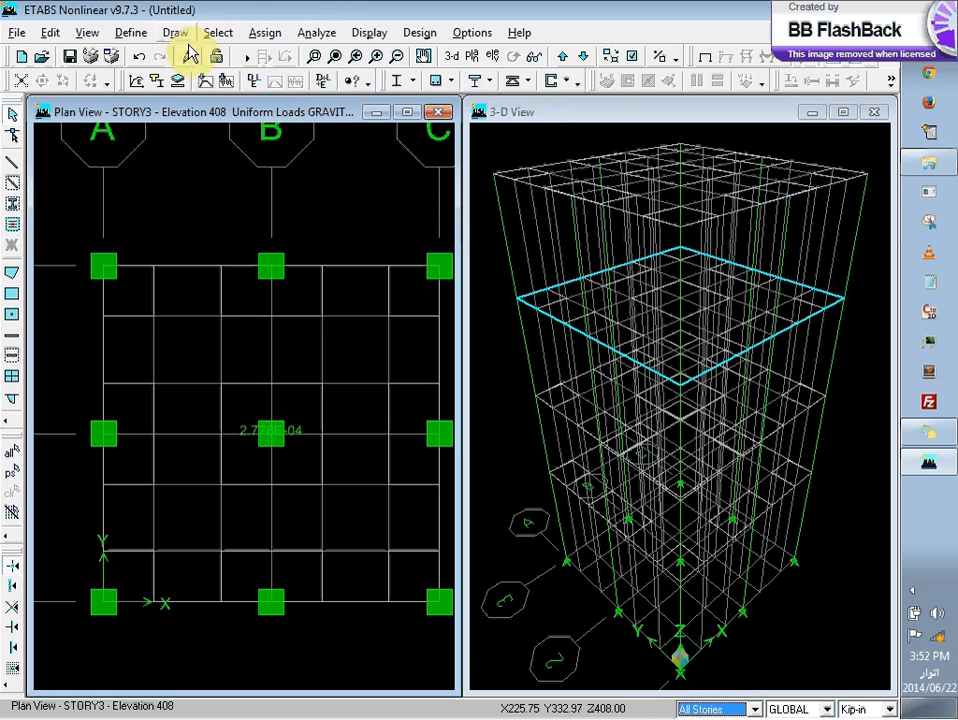
left_click(258, 36)
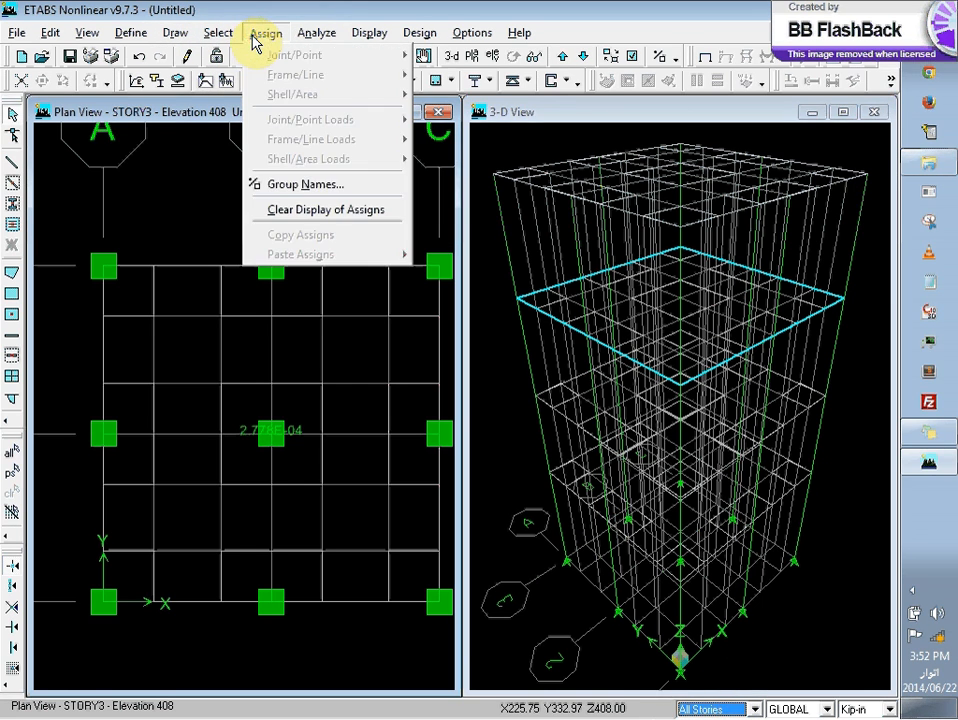
left_click(255, 34)
Step: Select all areas that use the SLAB1 section
left_click(216, 32)
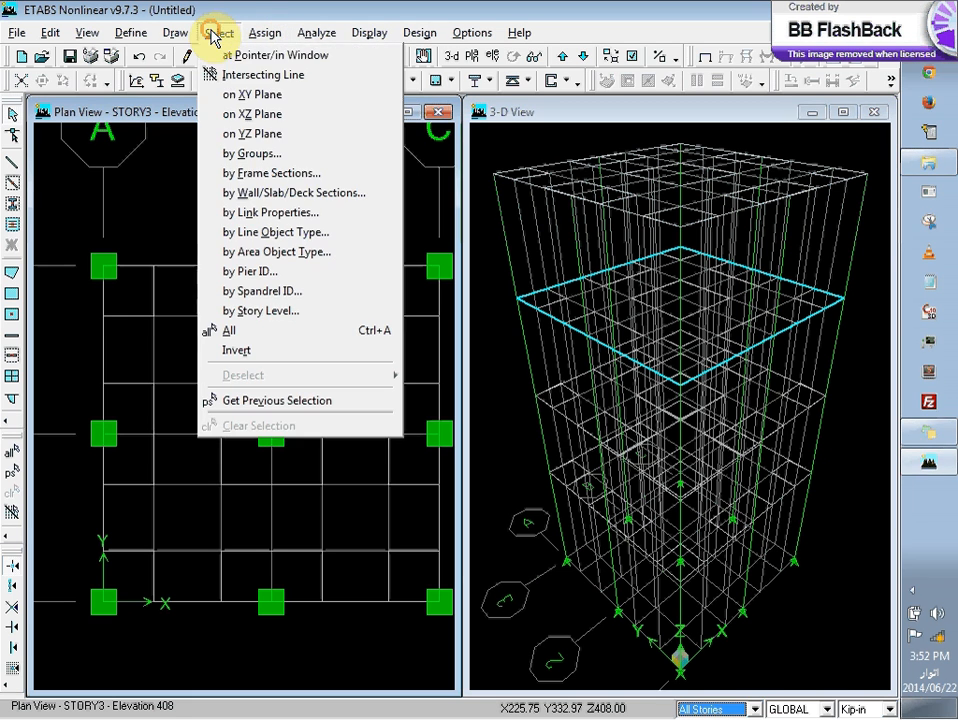
left_click(313, 191)
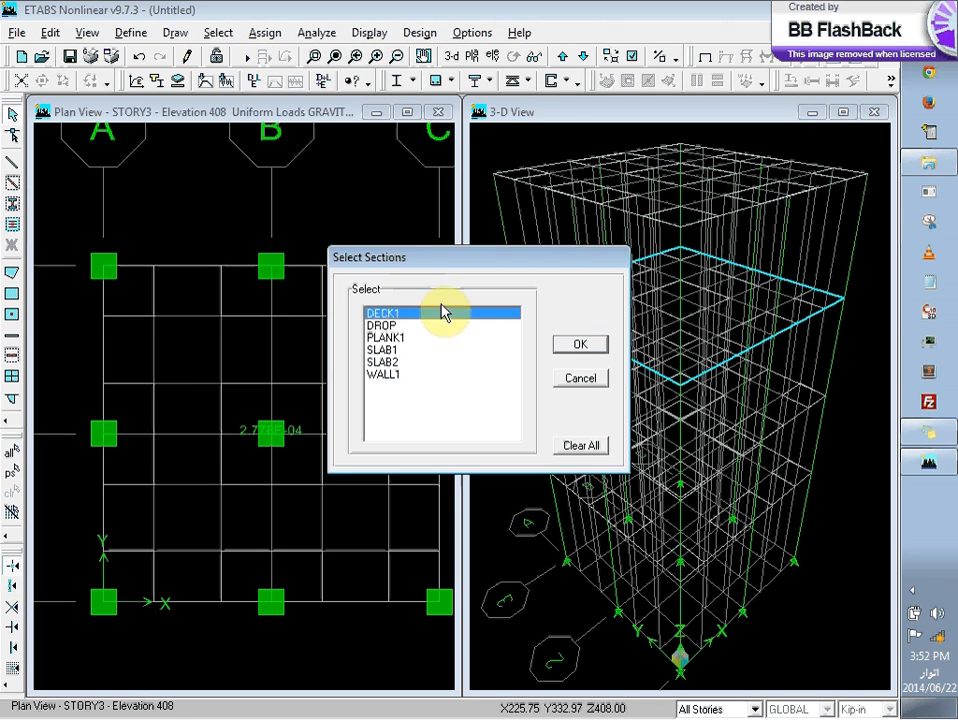
left_click(386, 363)
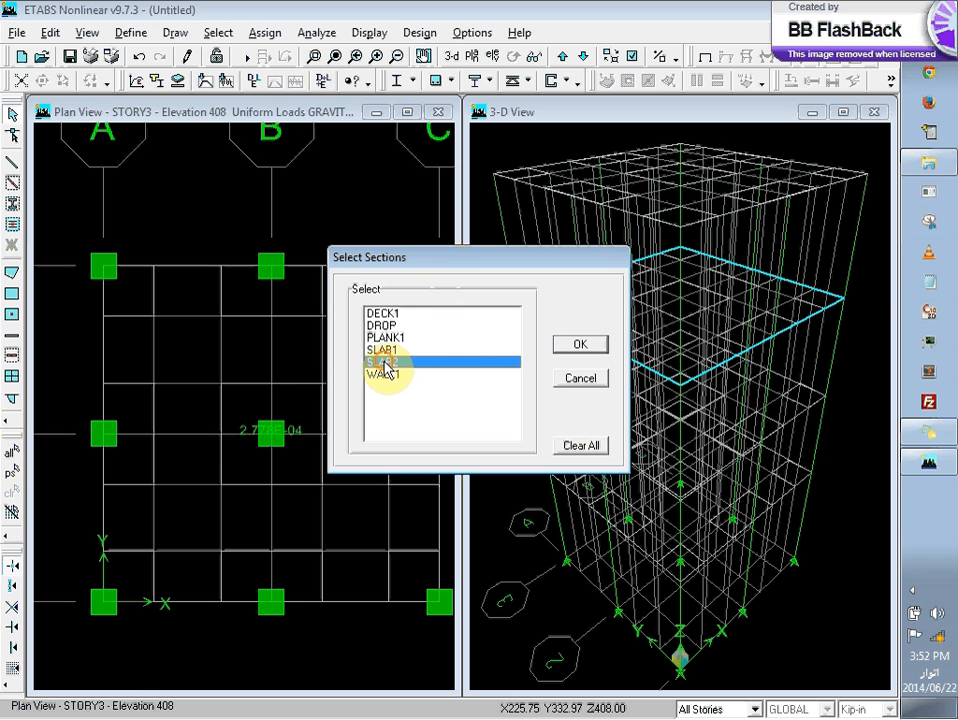
left_click(464, 350)
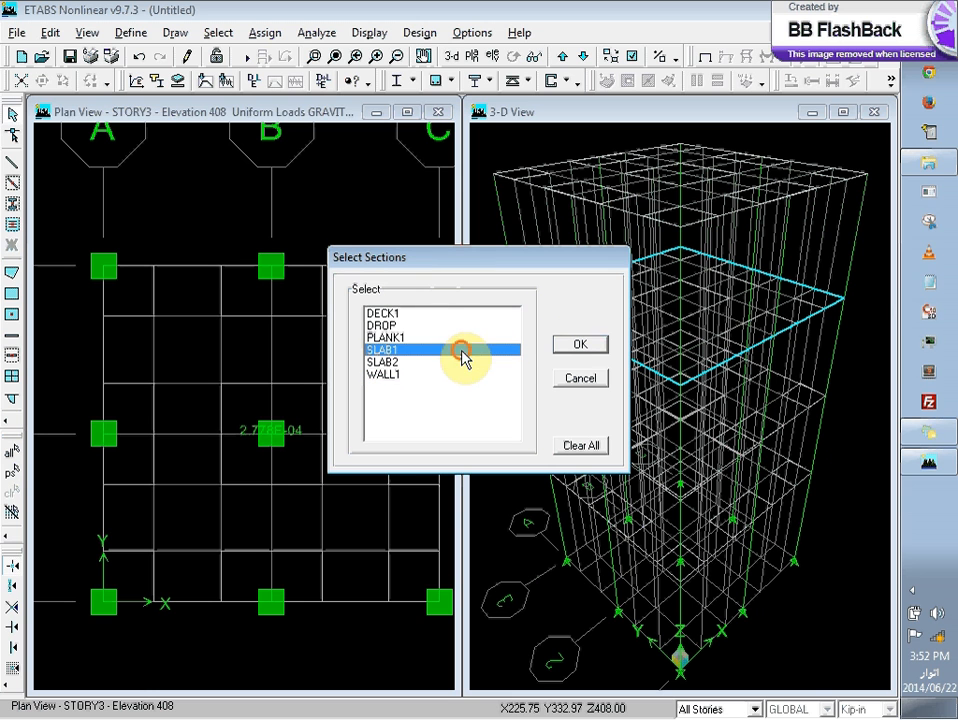
left_click(578, 344)
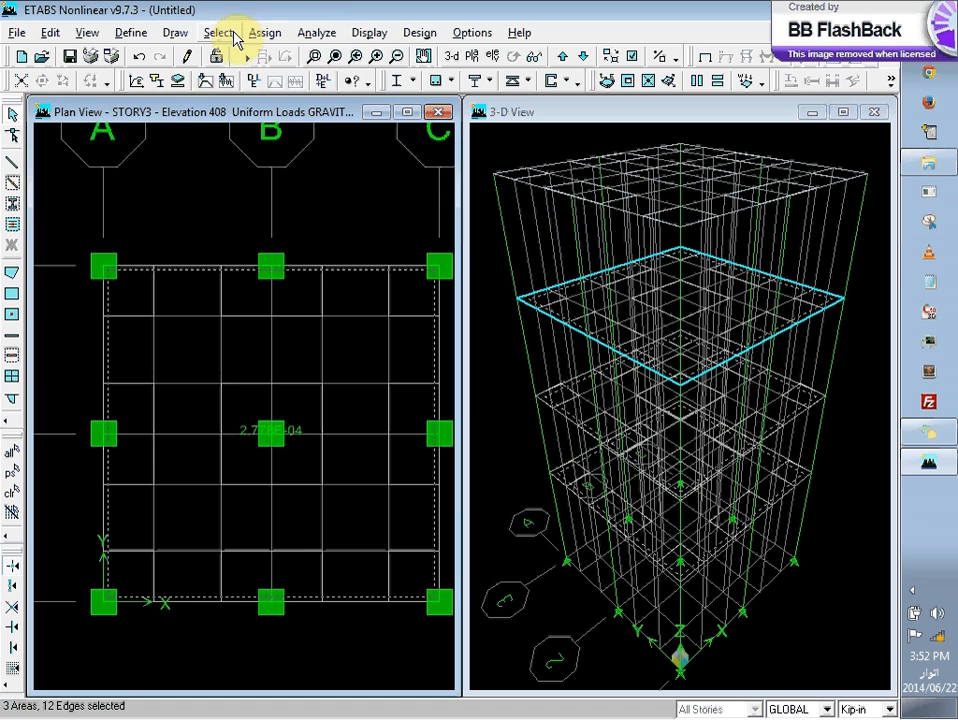
Step: Assign a uniform gravity load of 30 in lb-ft units to the selected slabs for the SDL case, adding to existing loads
left_click(265, 35)
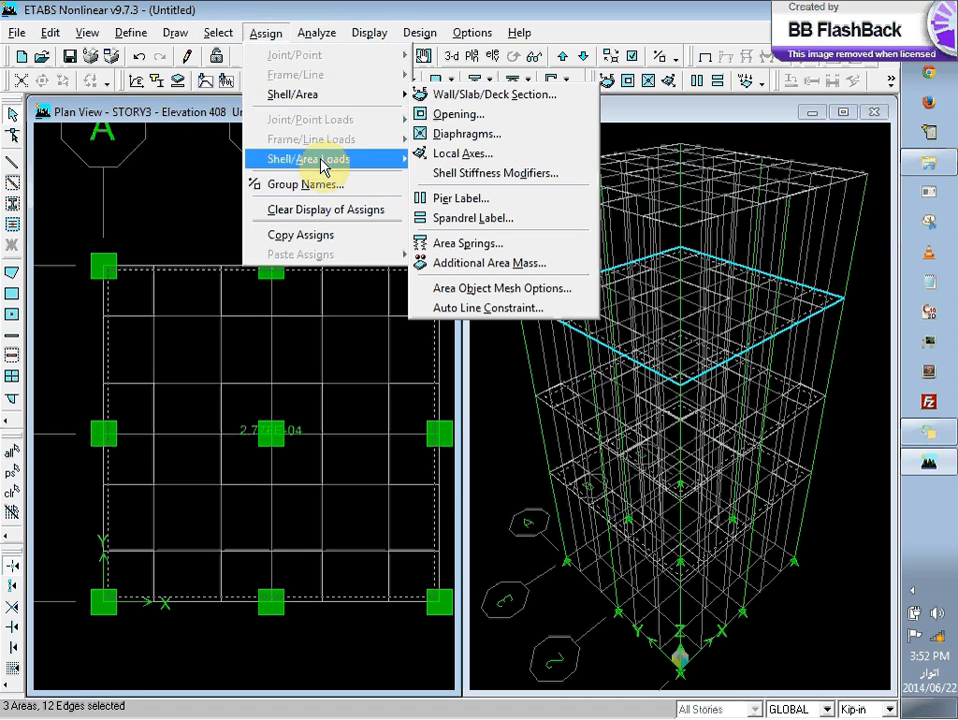
mouse_move(331, 160)
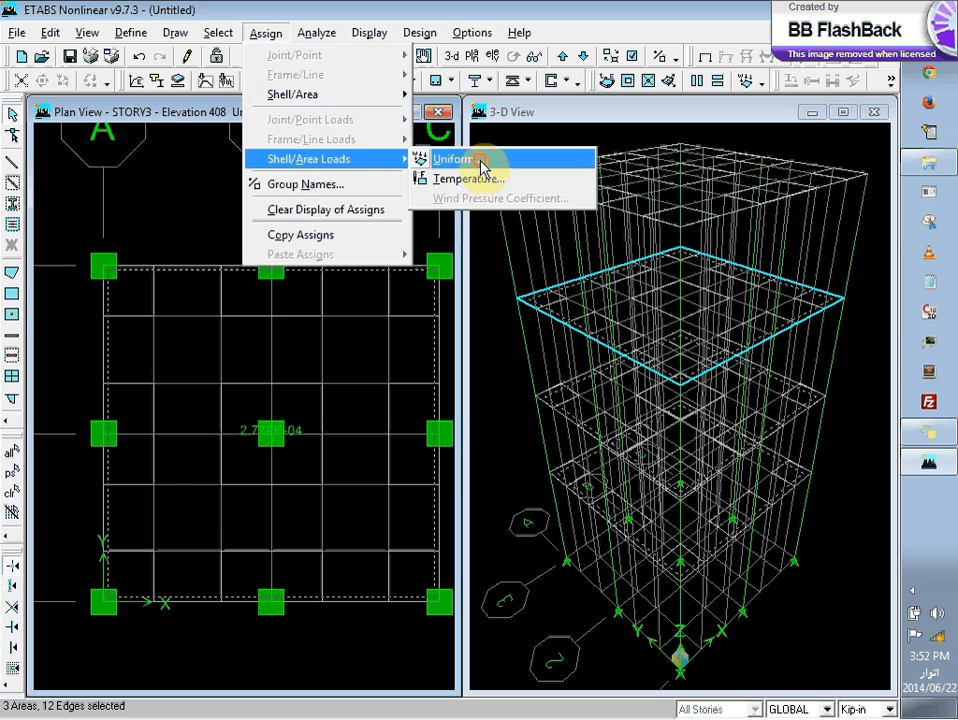
left_click(480, 160)
left_click(475, 313)
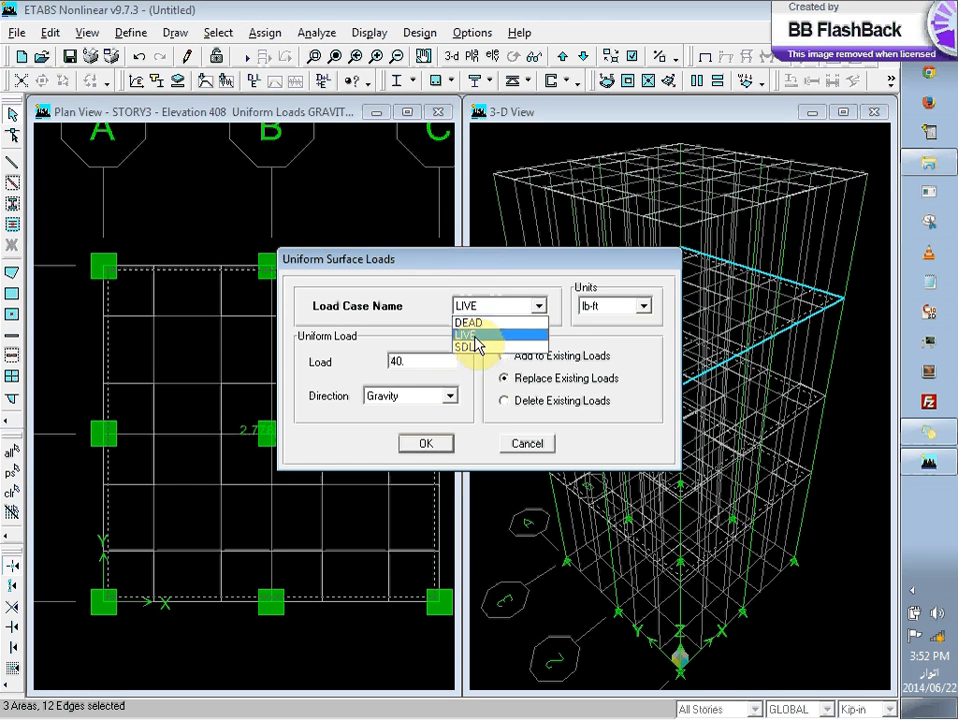
left_click(476, 347)
double_click(398, 362)
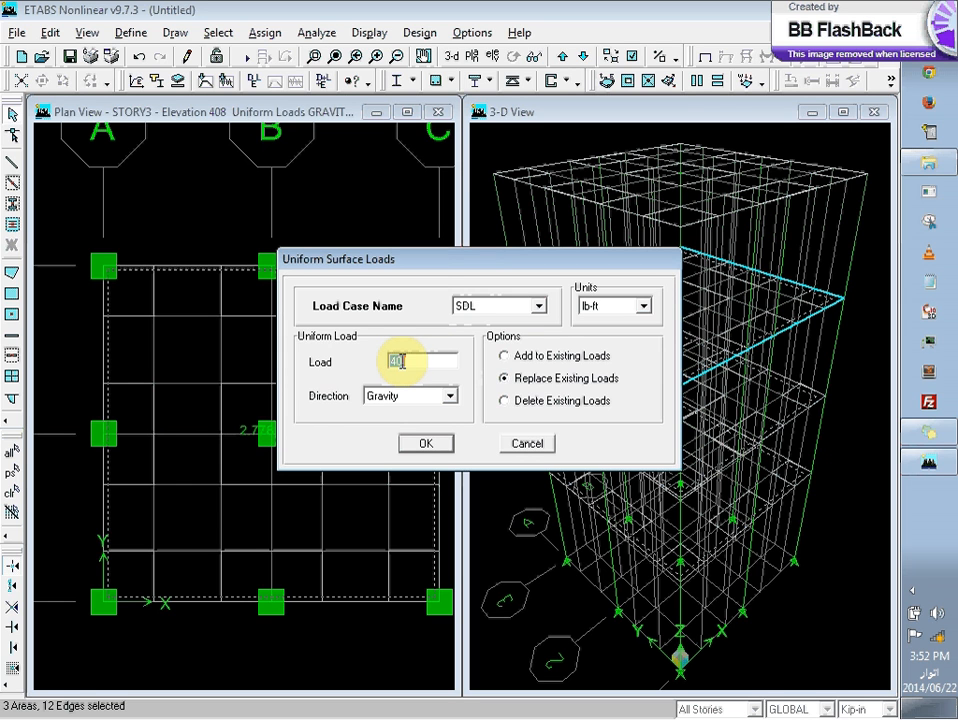
type("30")
left_click(419, 446)
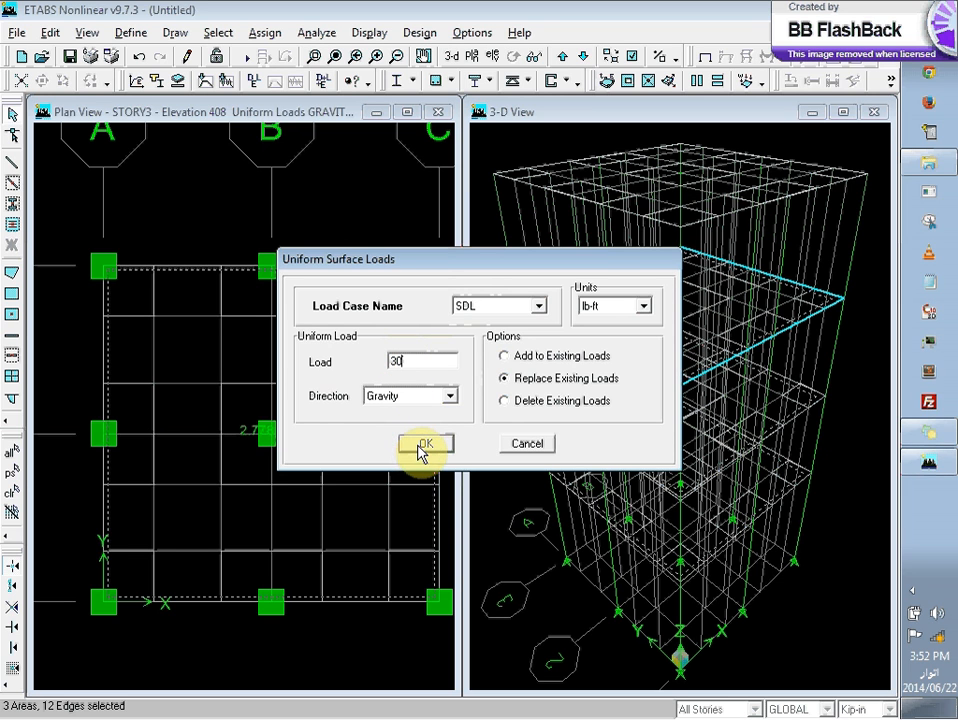
left_click(559, 364)
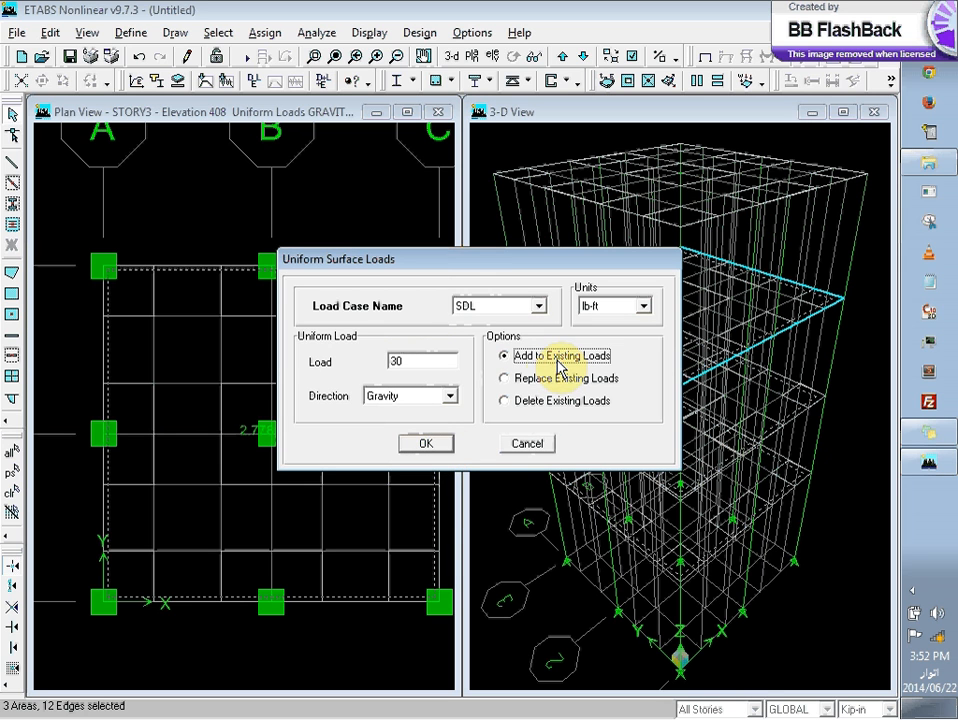
left_click(422, 443)
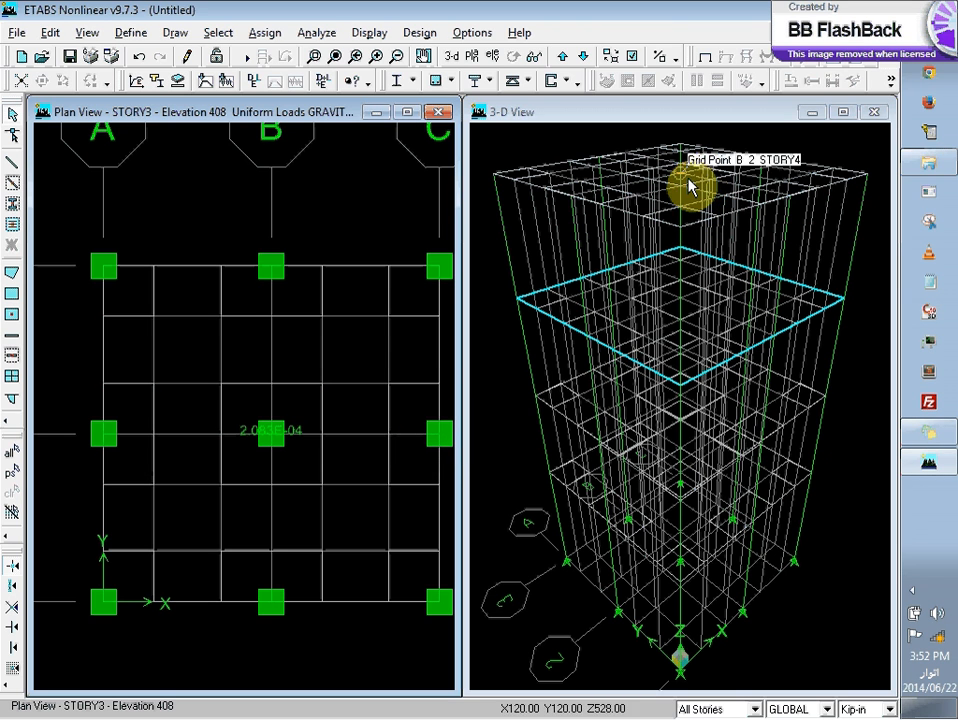
Step: Move the plan view up to STORY4, set the story scope to One Story, and select the roof slab area
left_click(562, 56)
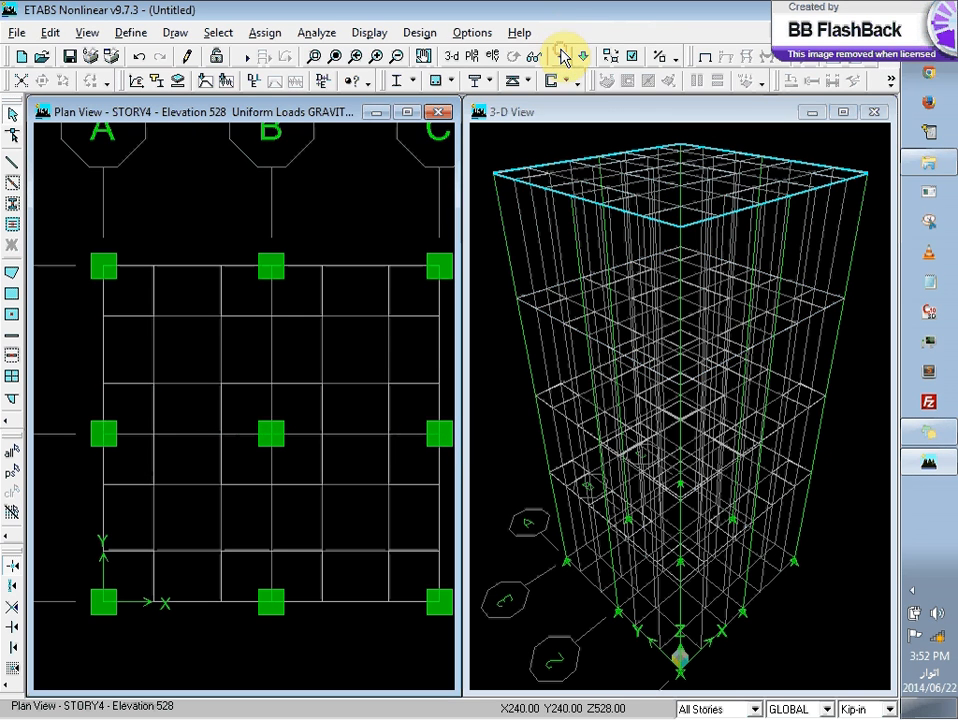
left_click(730, 709)
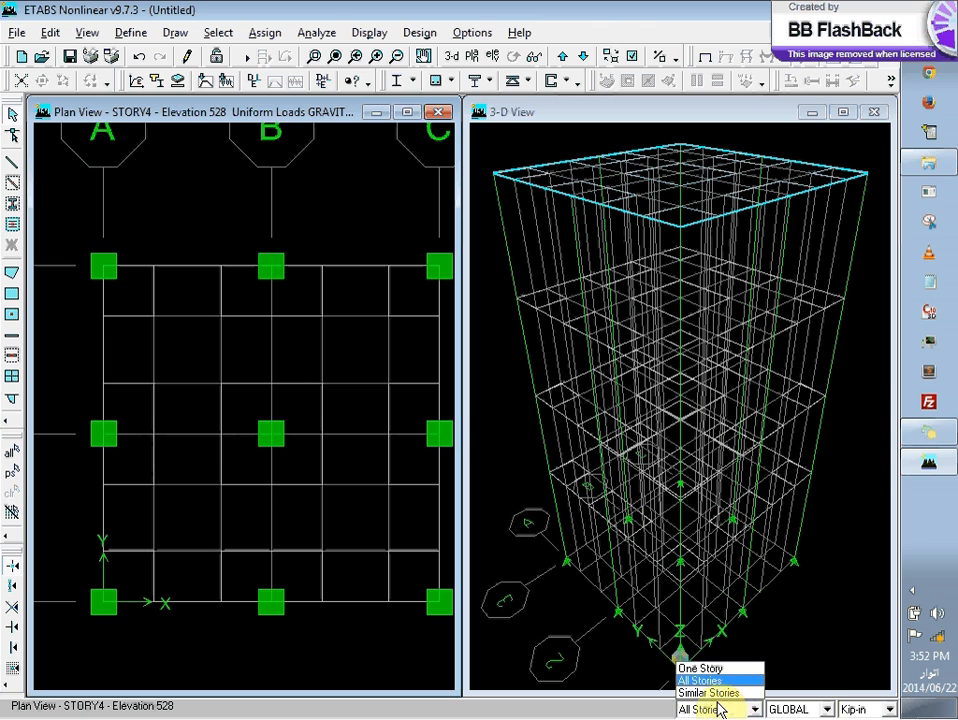
left_click(712, 669)
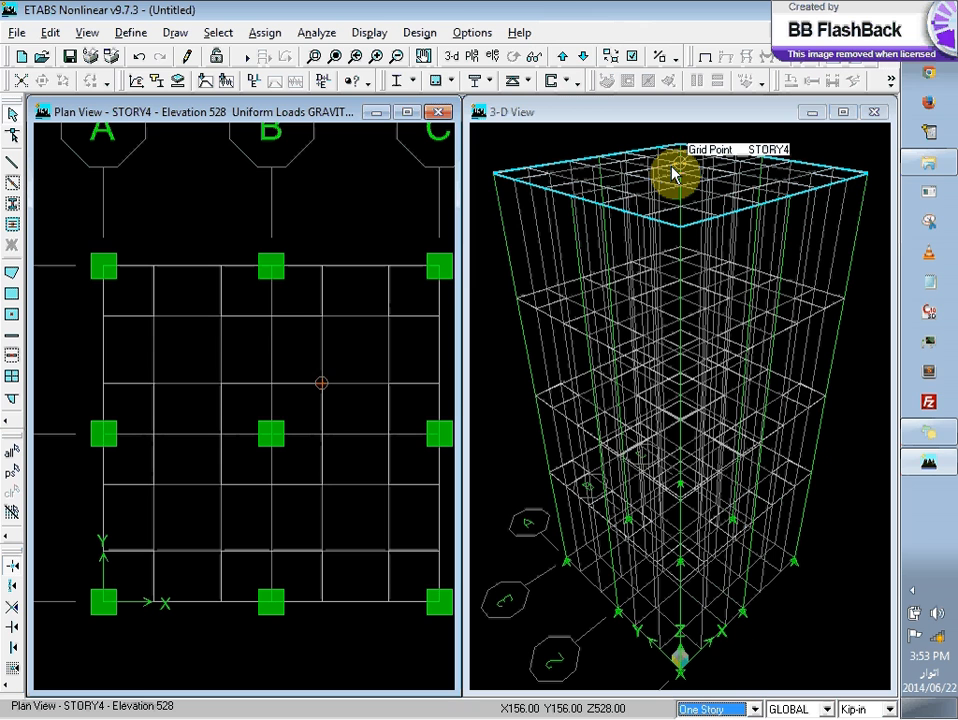
left_click(258, 35)
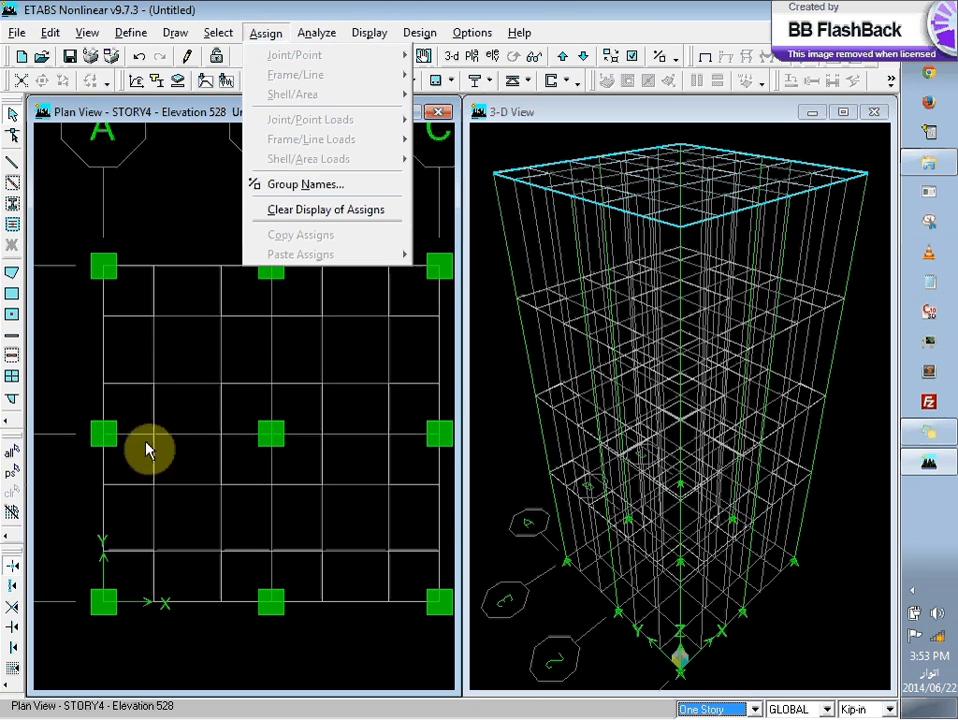
left_click(207, 359)
left_click(205, 357)
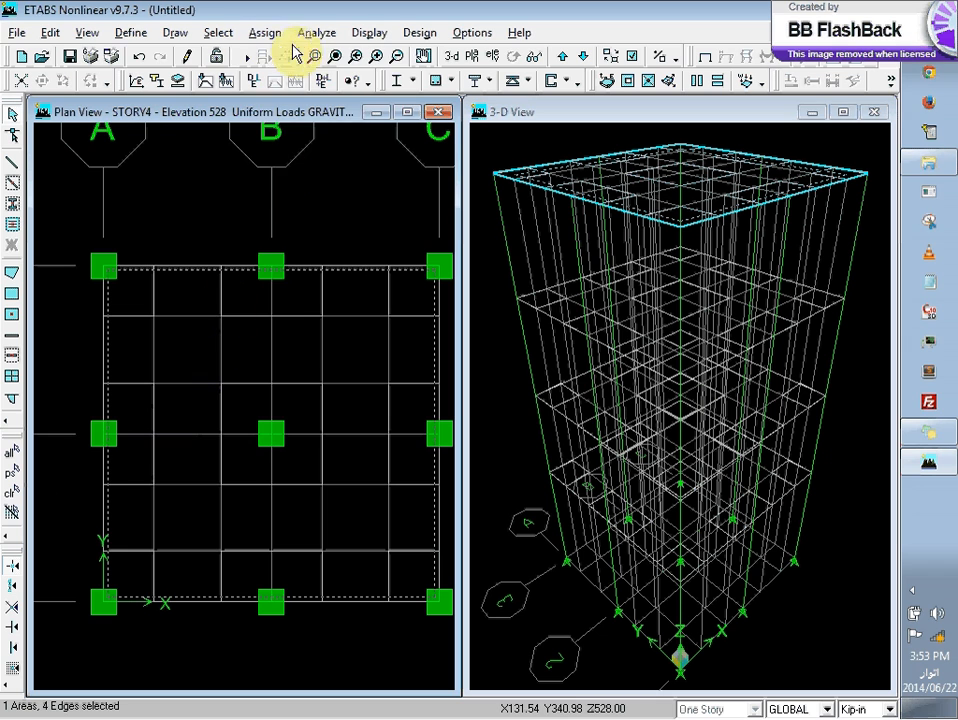
Step: Assign a uniform gravity load of 10 in lb-ft units to the STORY4 slab for the SDL case, adding to existing loads
left_click(266, 33)
mouse_move(333, 163)
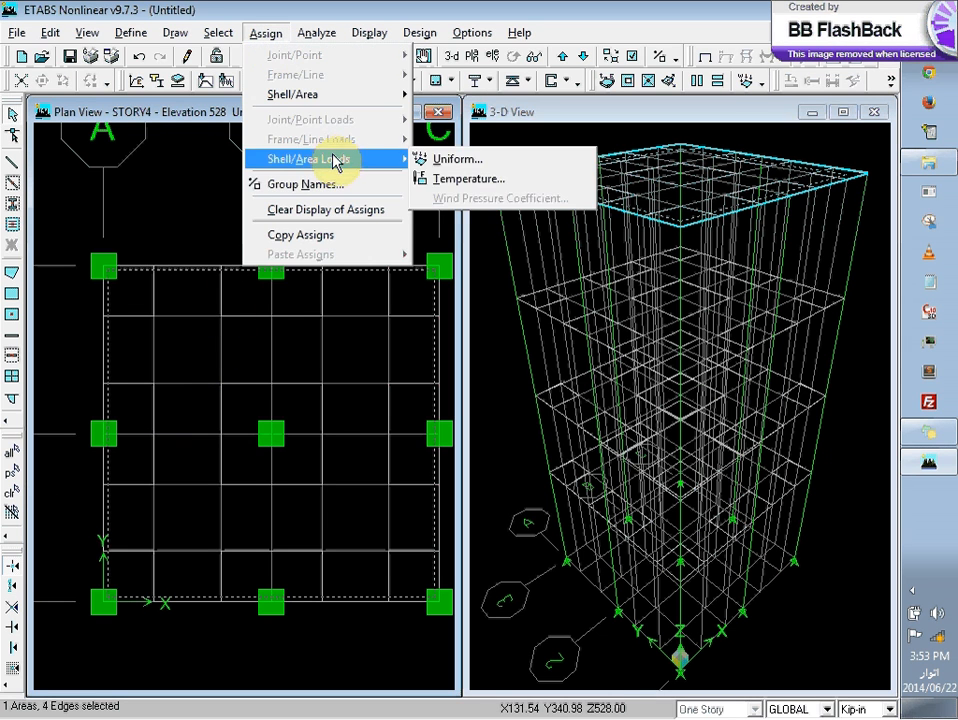
left_click(462, 161)
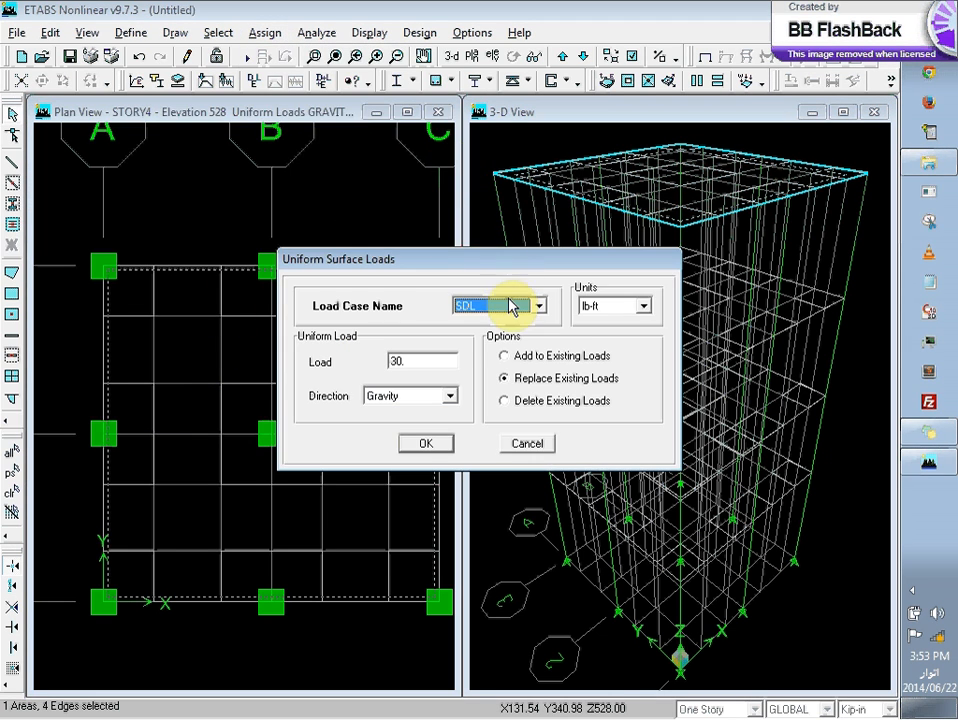
left_click(426, 366)
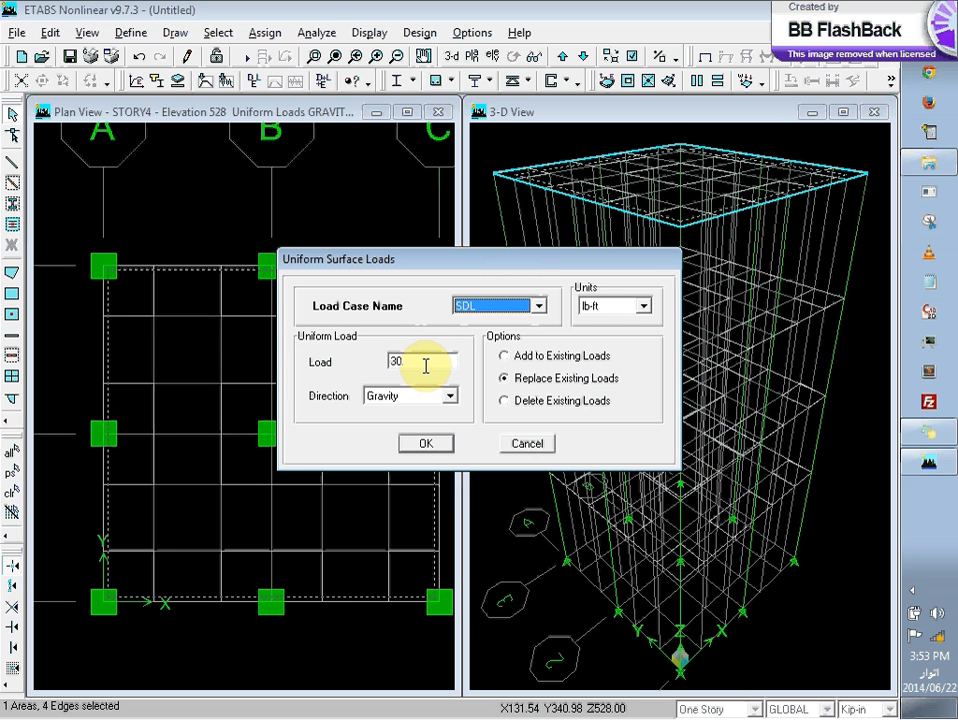
left_click(546, 358)
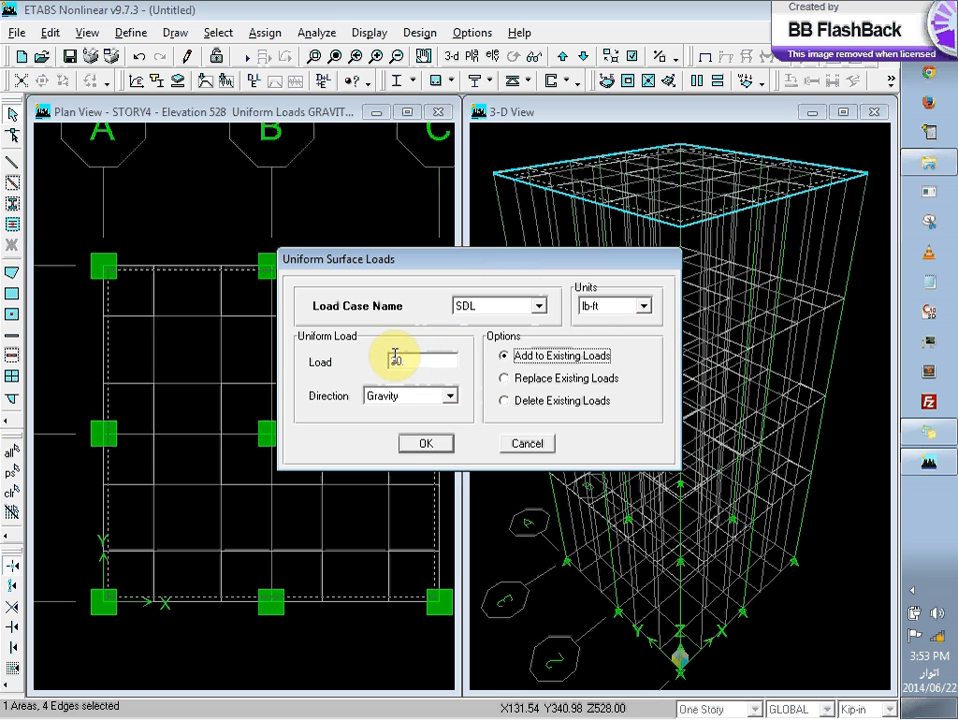
left_click_drag(397, 359, 393, 360)
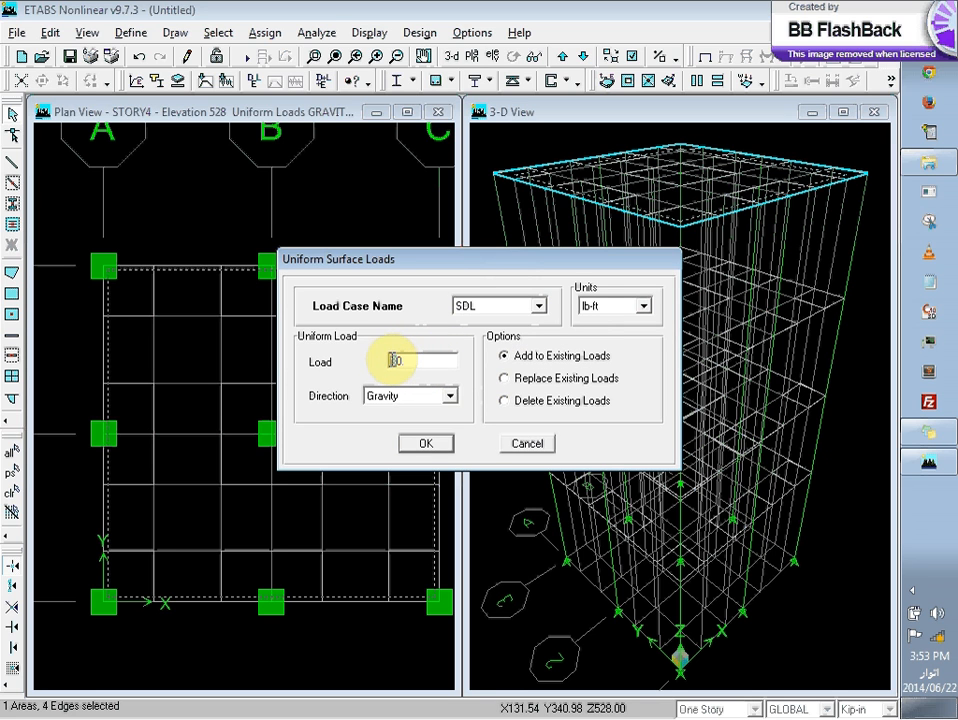
type("10.")
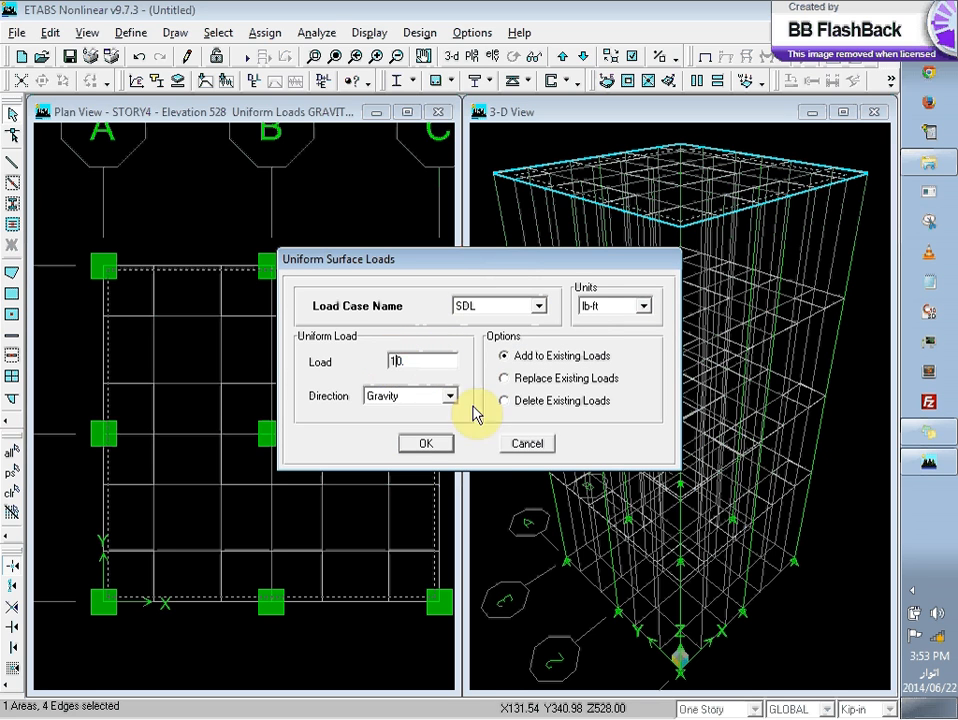
left_click(438, 443)
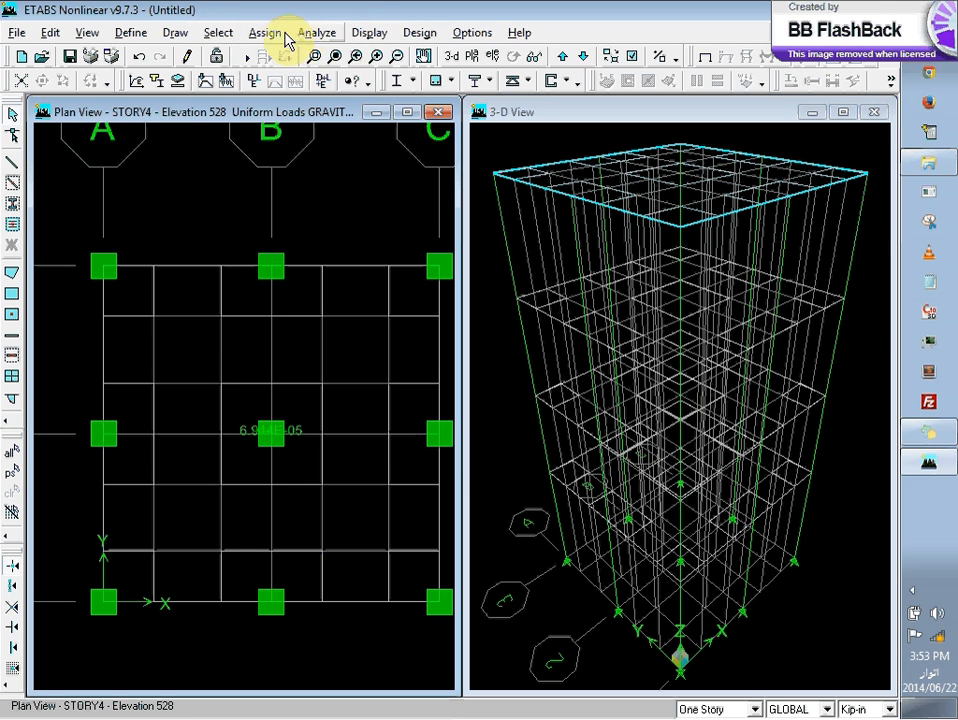
left_click(421, 34)
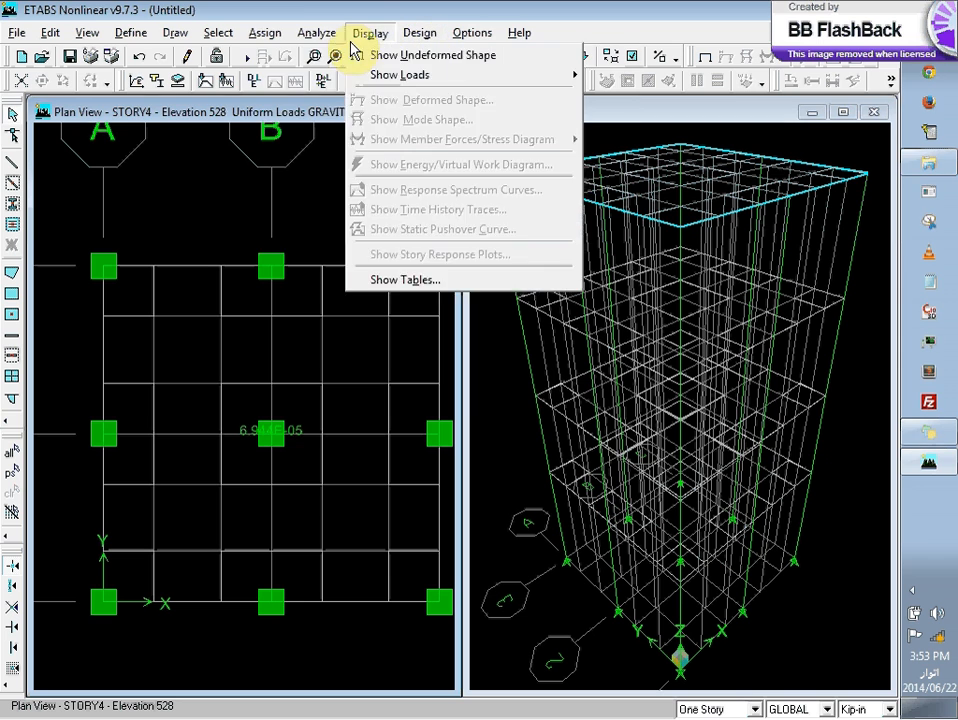
mouse_move(268, 40)
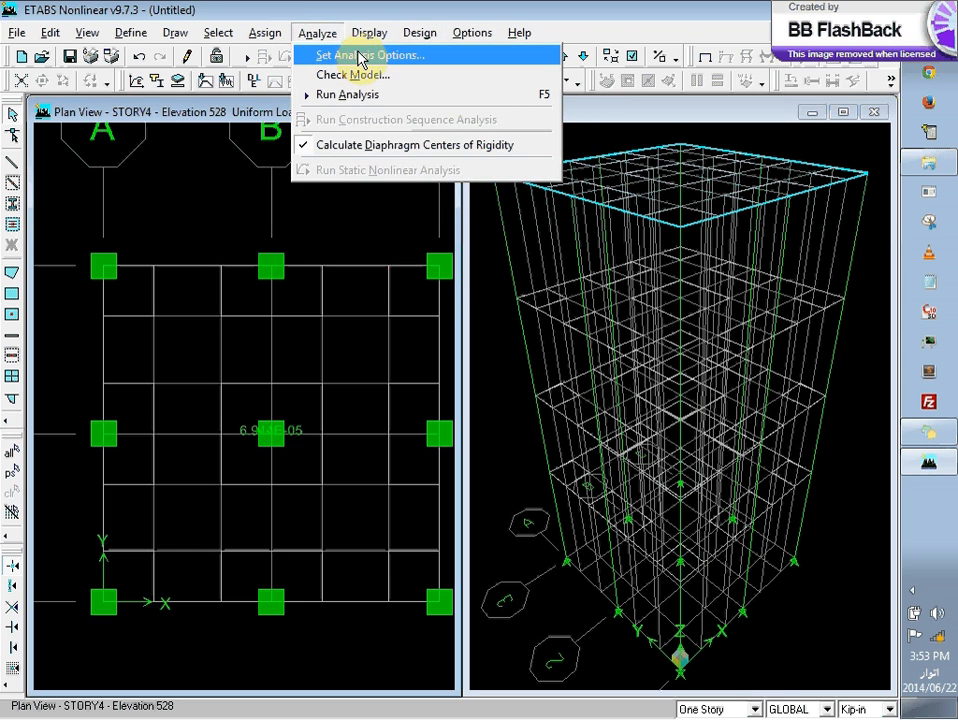
Step: Turn off dynamic analysis in the analysis options, keeping all full 3D degrees of freedom active
left_click(326, 56)
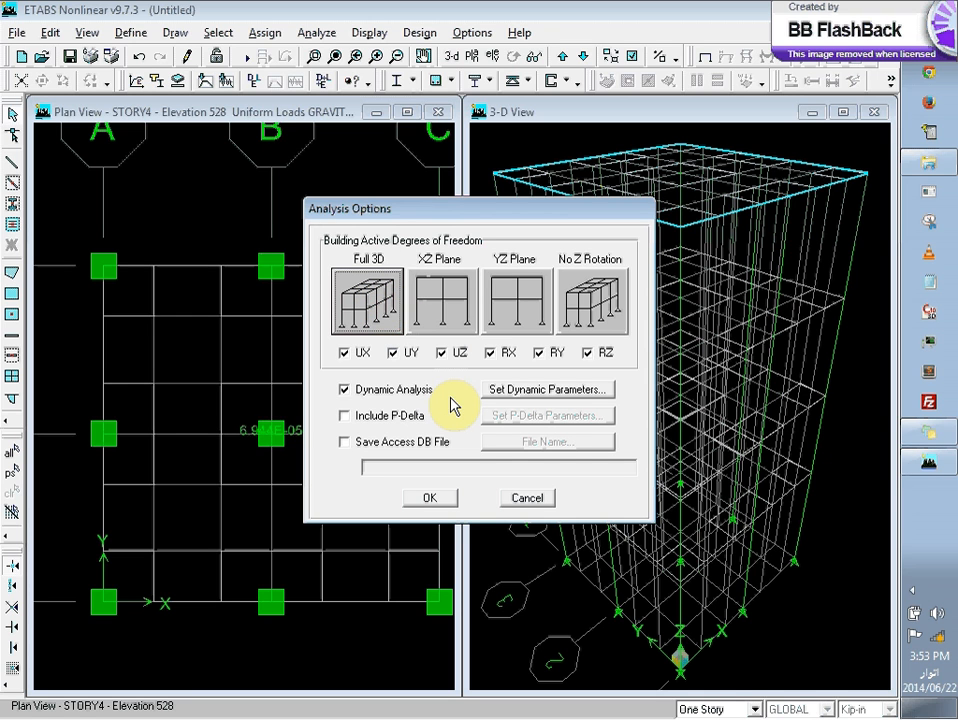
left_click(406, 392)
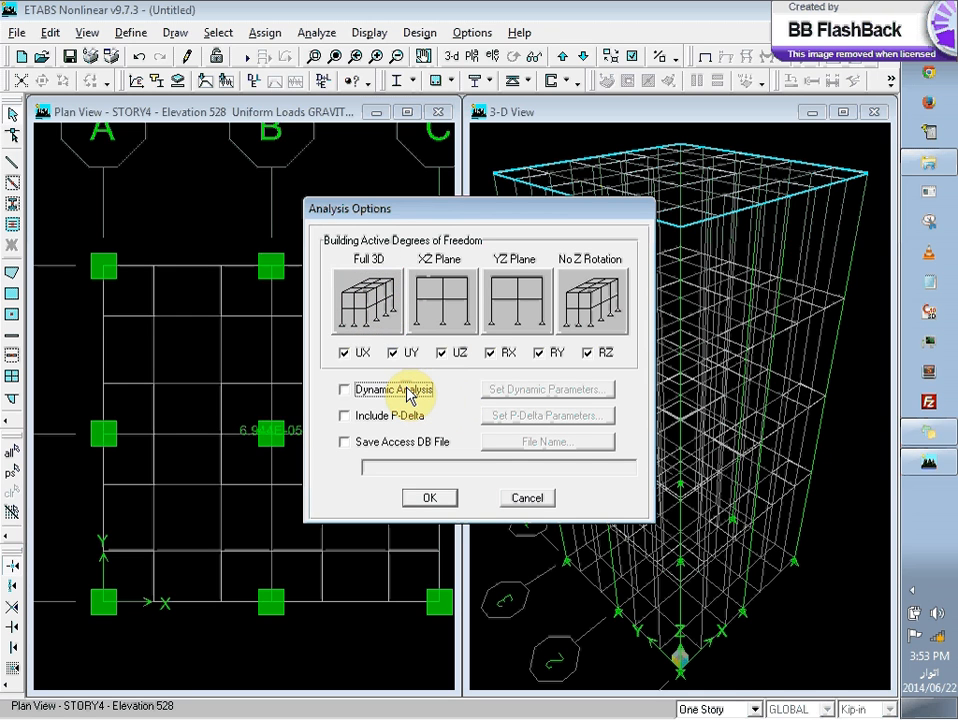
left_click(432, 497)
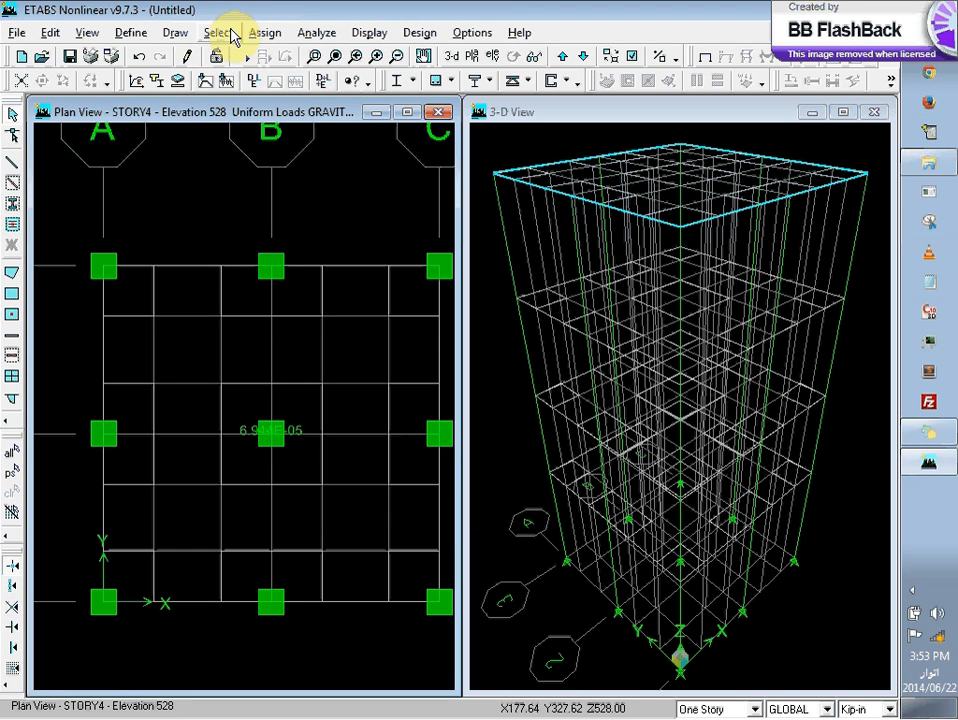
Step: Run a model check that includes meshing and loading for all stories, and dismiss the report
left_click(250, 33)
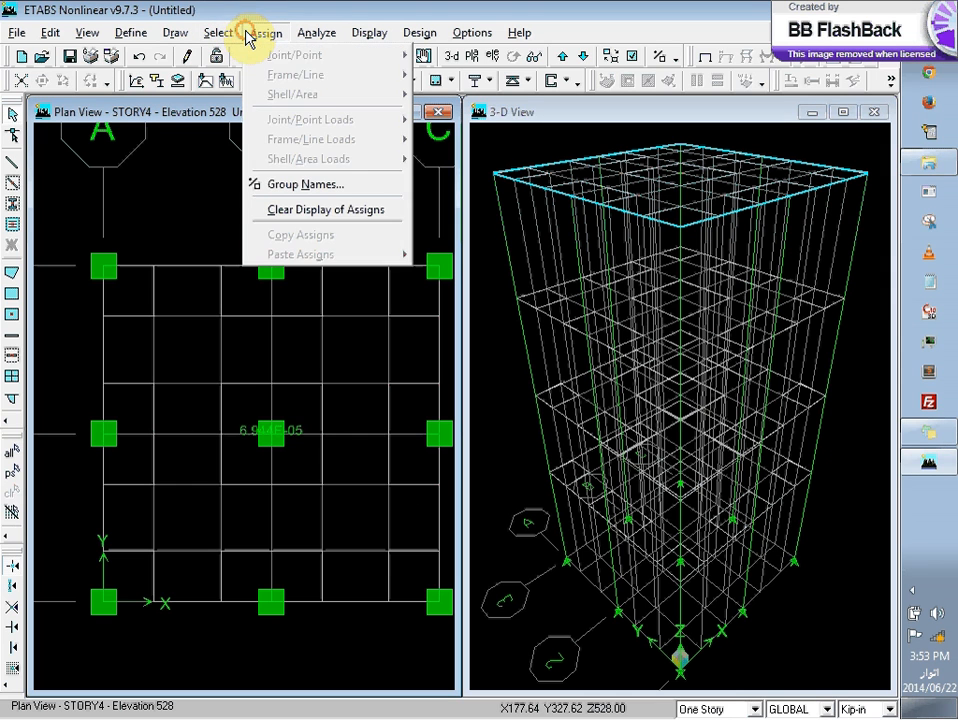
mouse_move(303, 35)
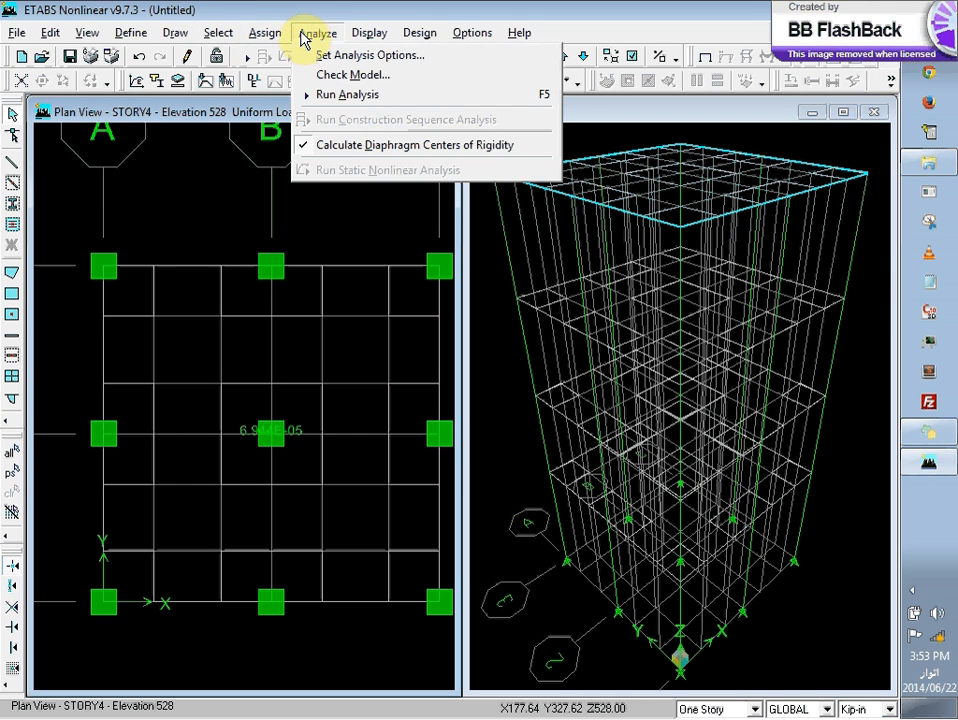
left_click(343, 77)
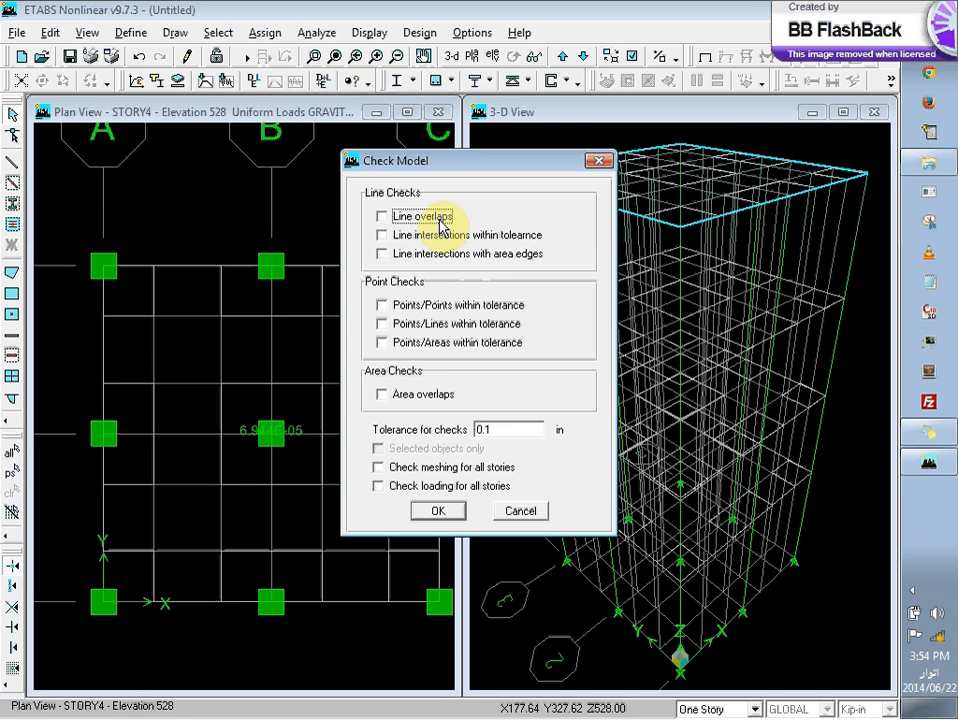
left_click(441, 475)
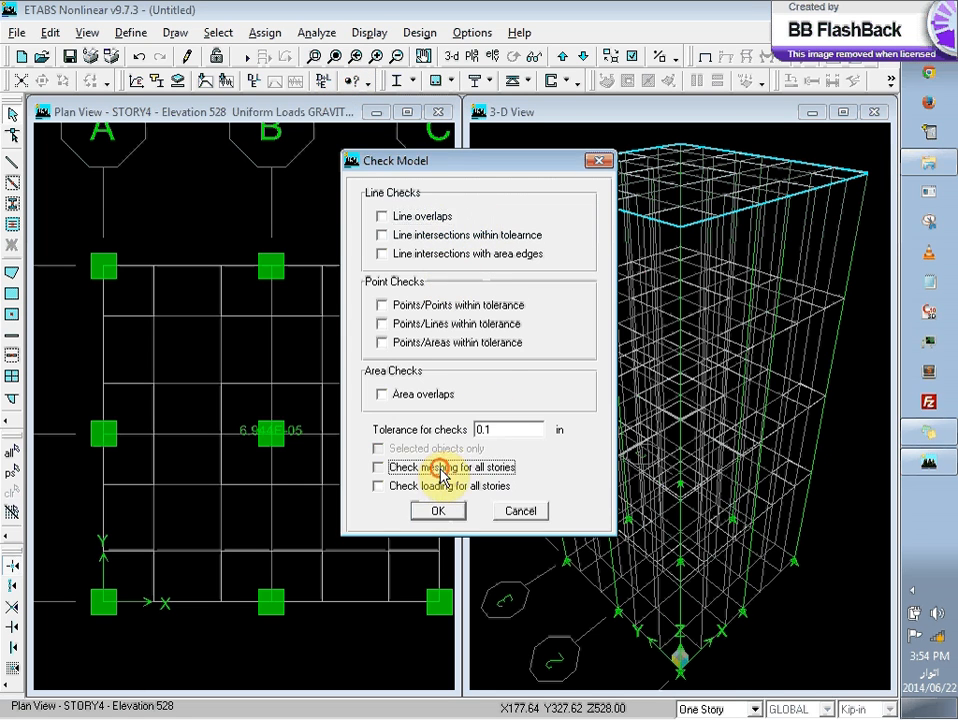
left_click(443, 488)
left_click(438, 512)
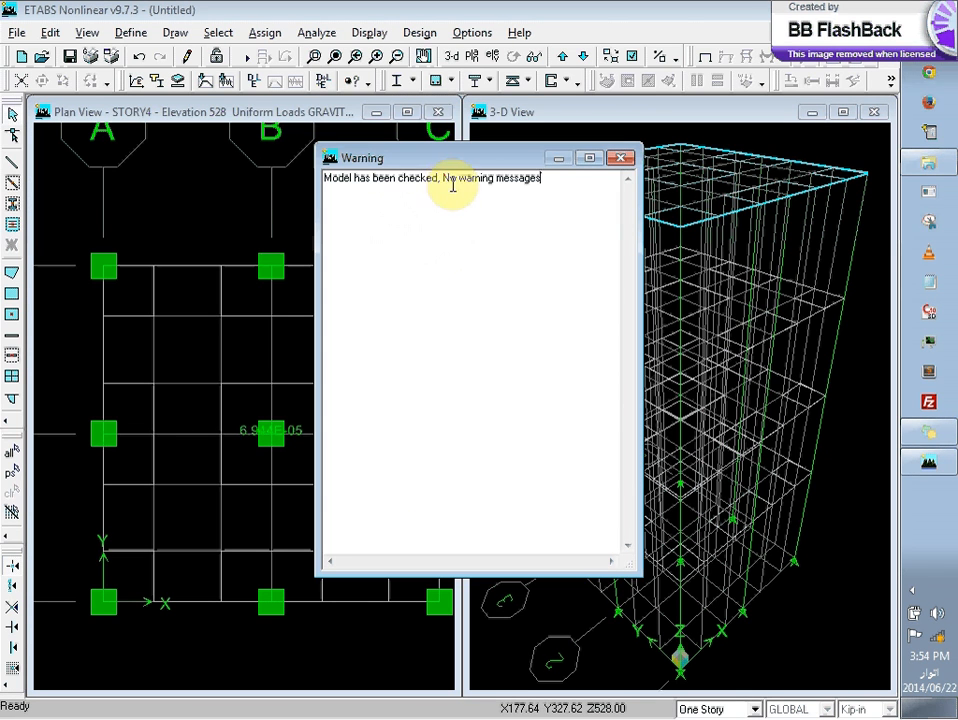
left_click(619, 158)
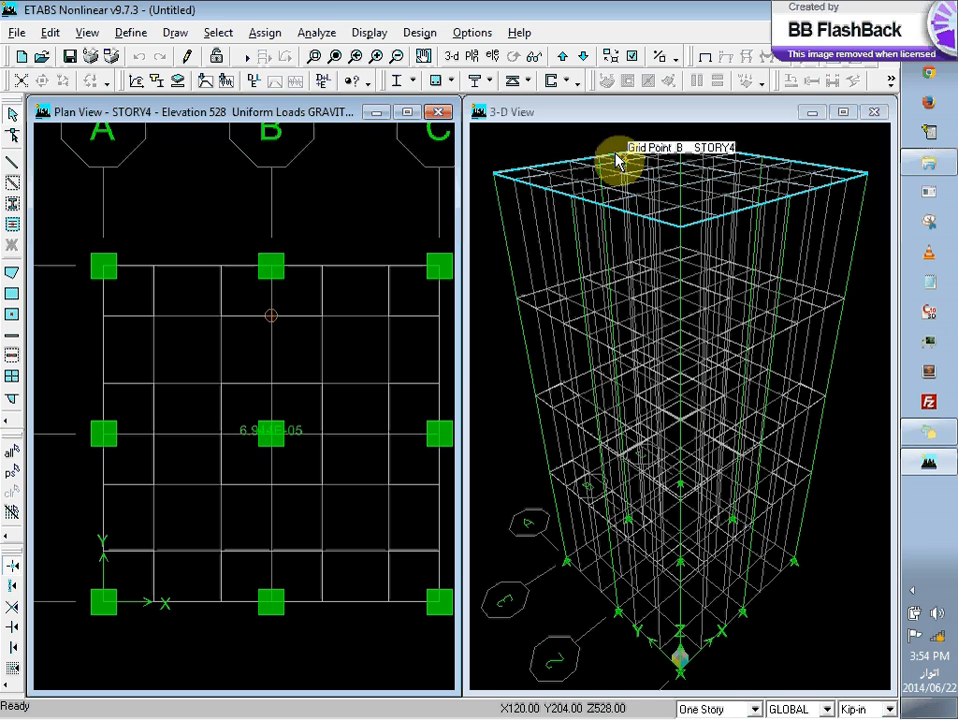
Step: Start the analysis run and create a folder named CECOS etabs on the DATA (D:) drive for the model file
left_click(316, 34)
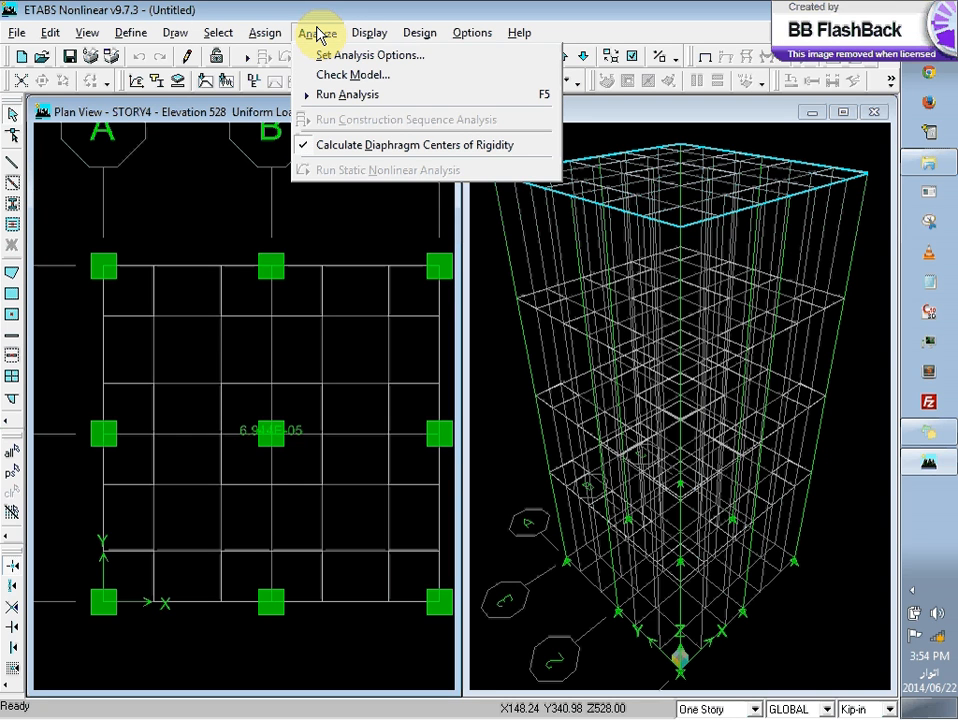
left_click(342, 95)
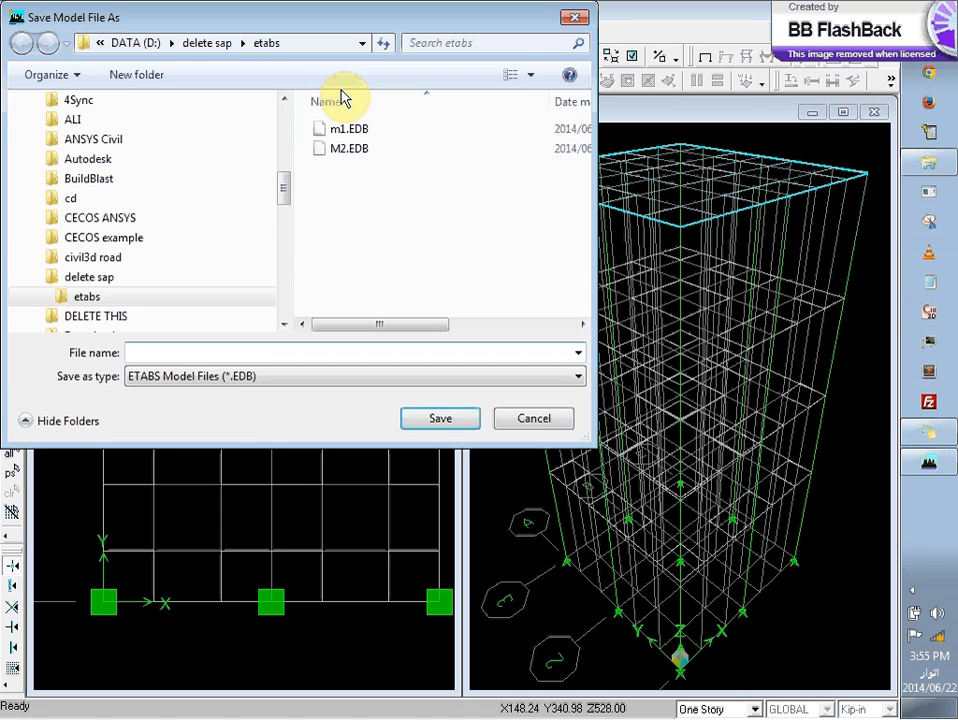
left_click(212, 44)
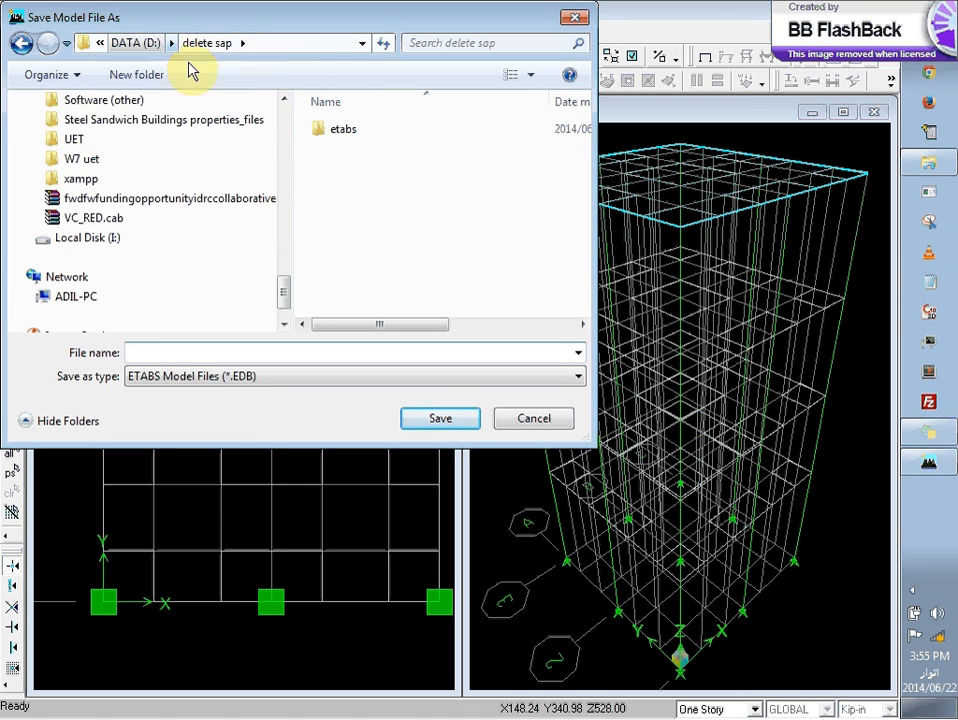
left_click(137, 44)
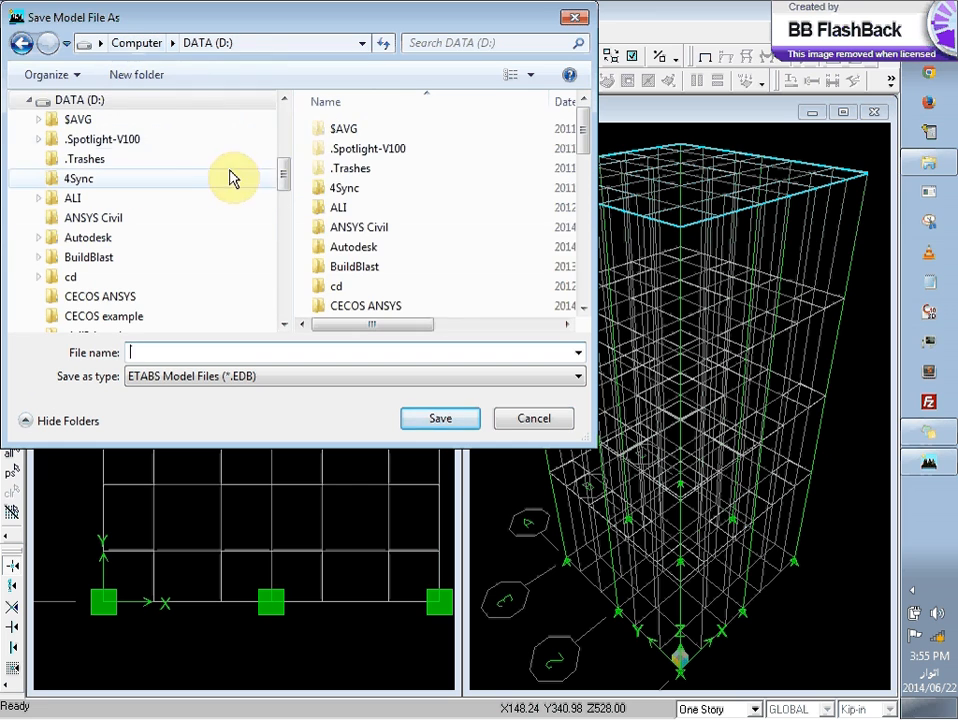
left_click(112, 298)
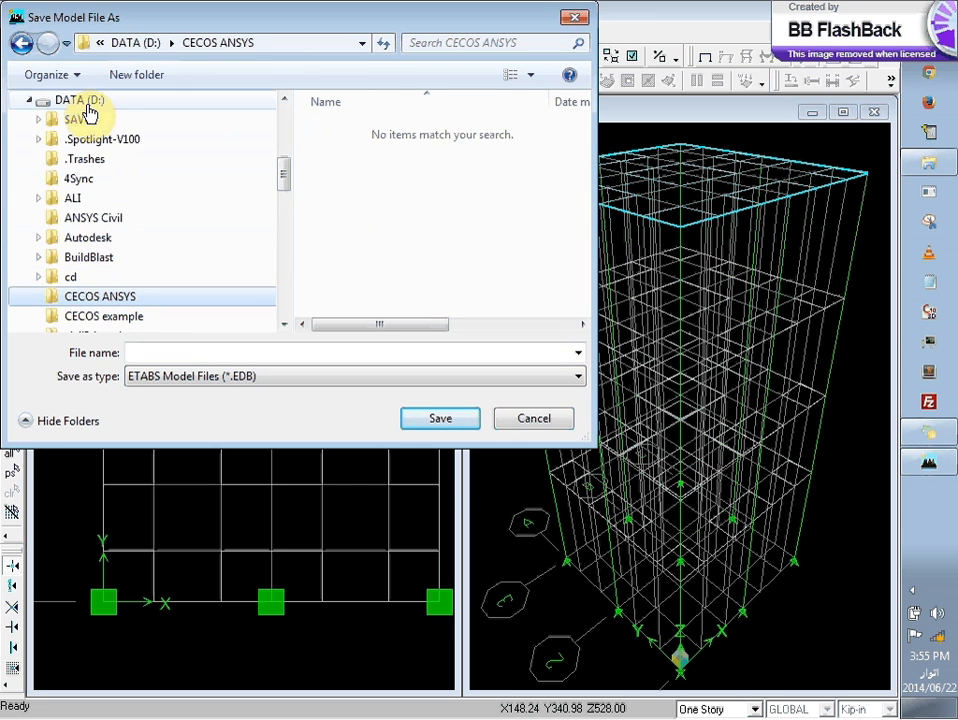
left_click(80, 101)
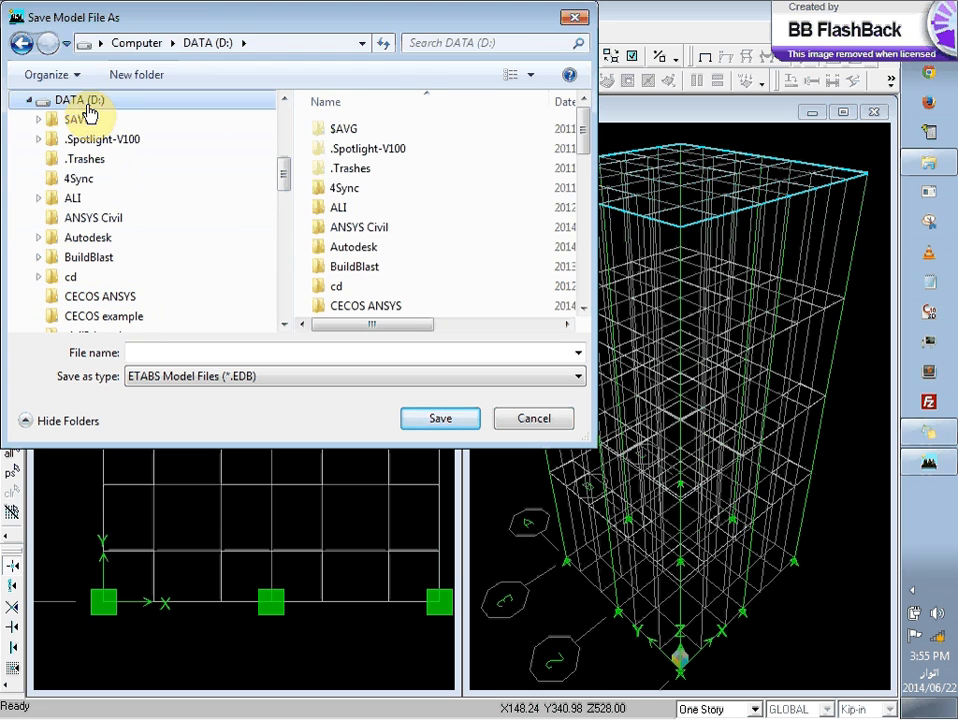
left_click(127, 79)
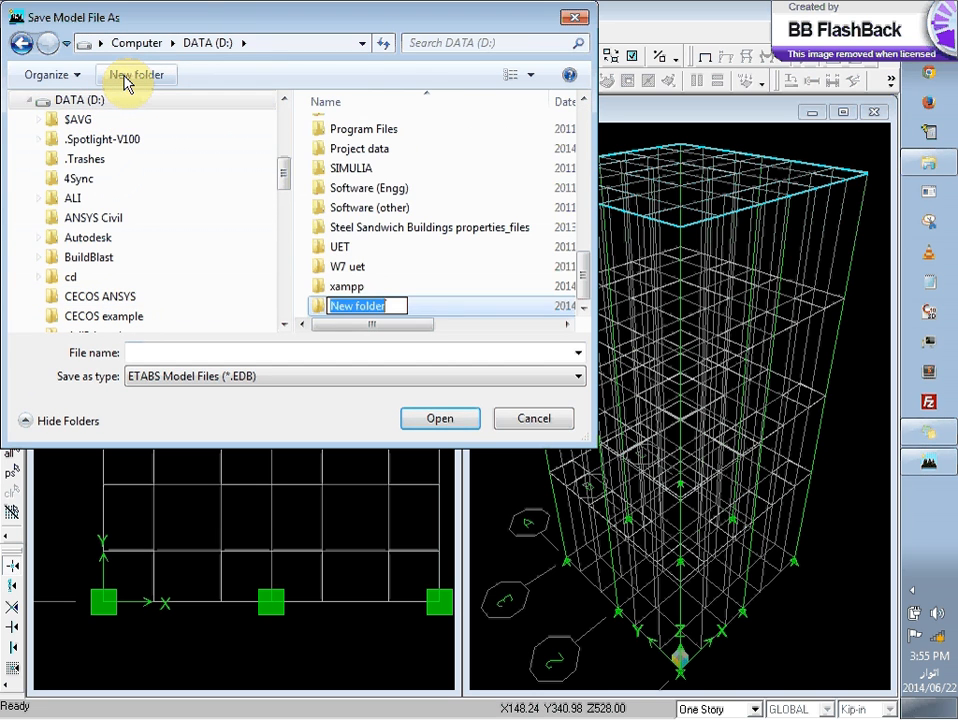
type("CECO")
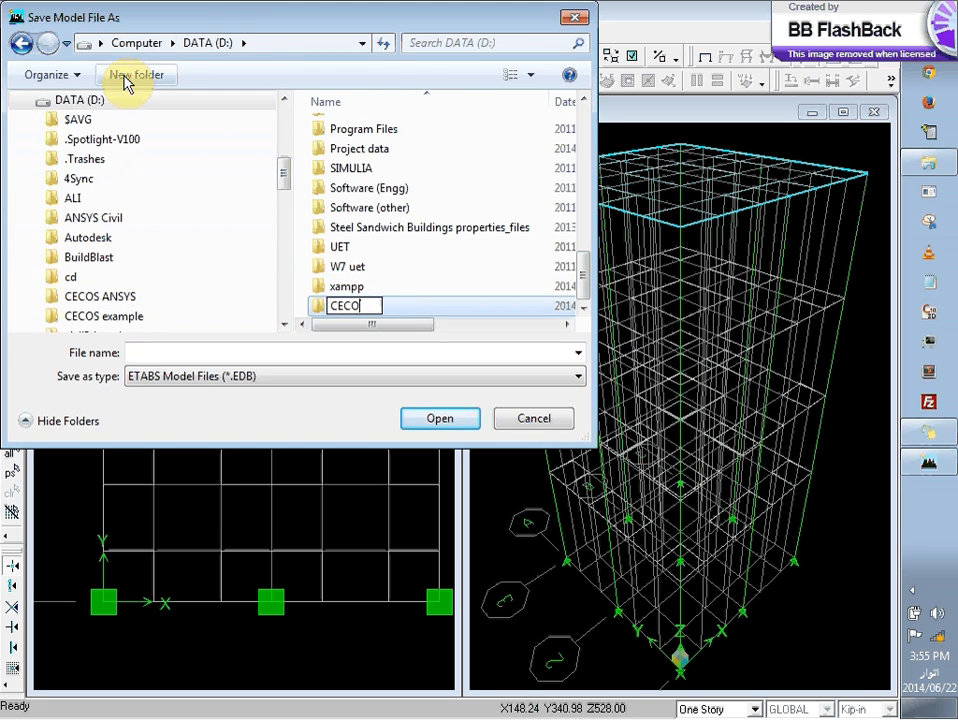
type("S etabs")
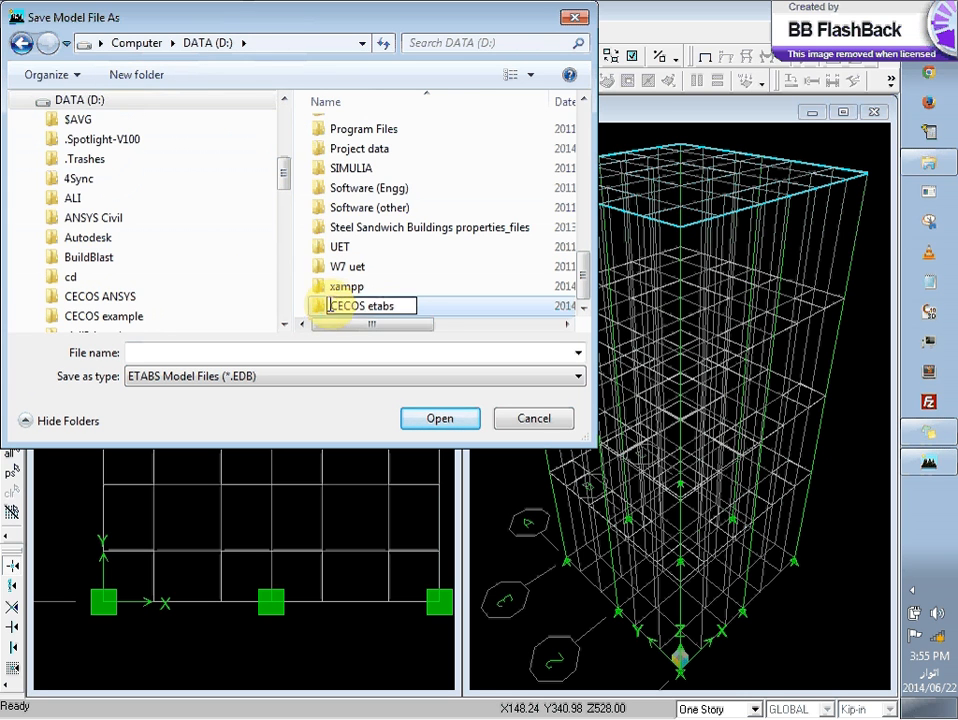
double_click(318, 312)
Step: Save the model as Example1 in the CECOS etabs folder and let the analysis run
left_click(254, 355)
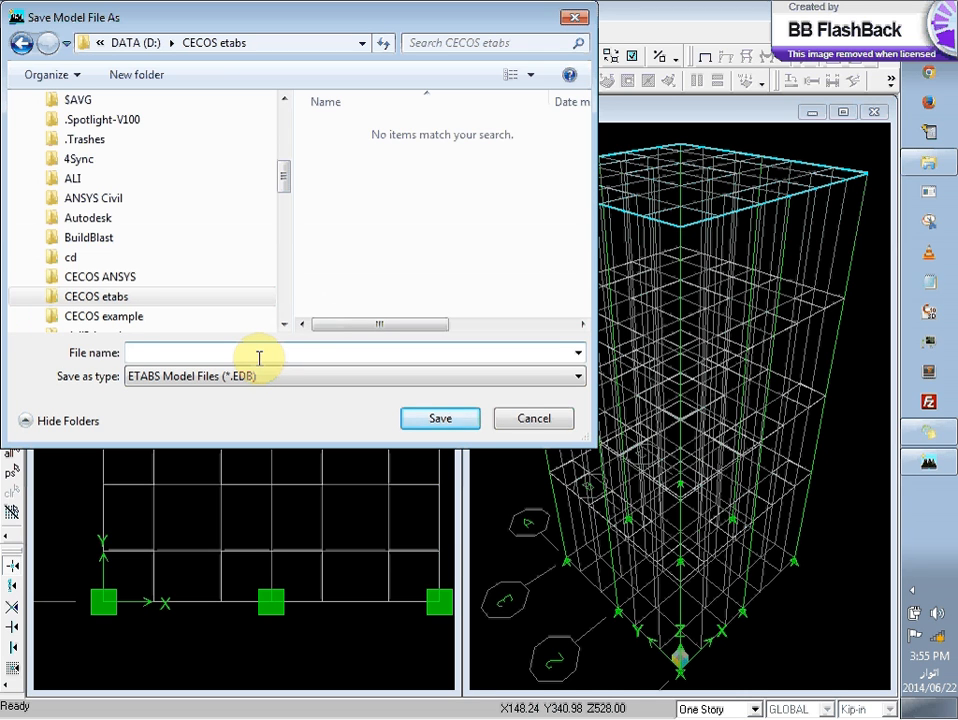
type("Exampli")
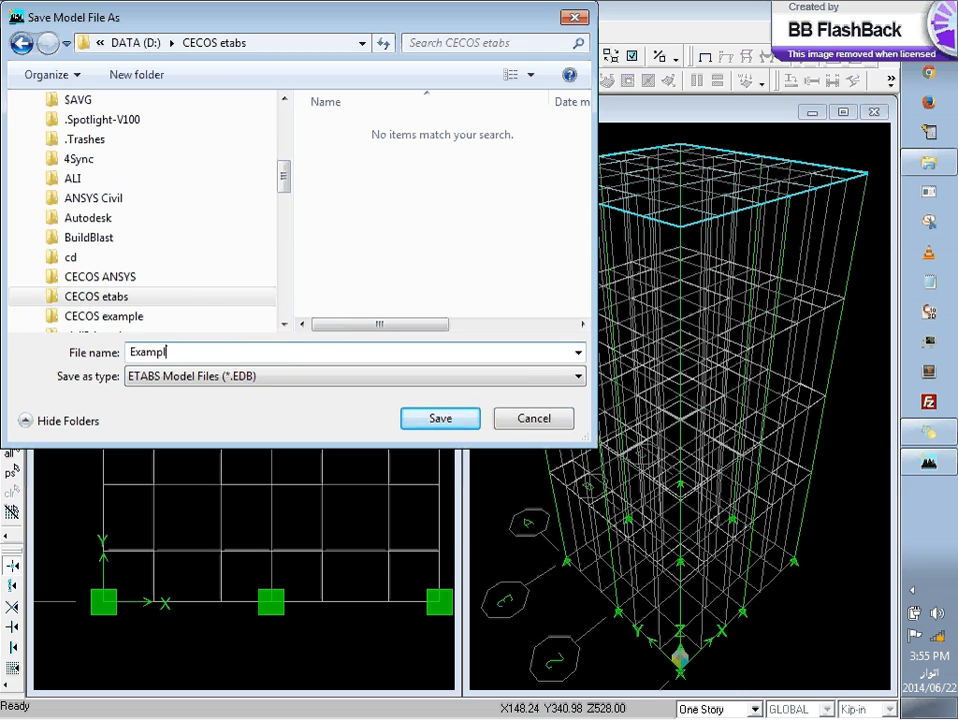
type("e1")
left_click(445, 424)
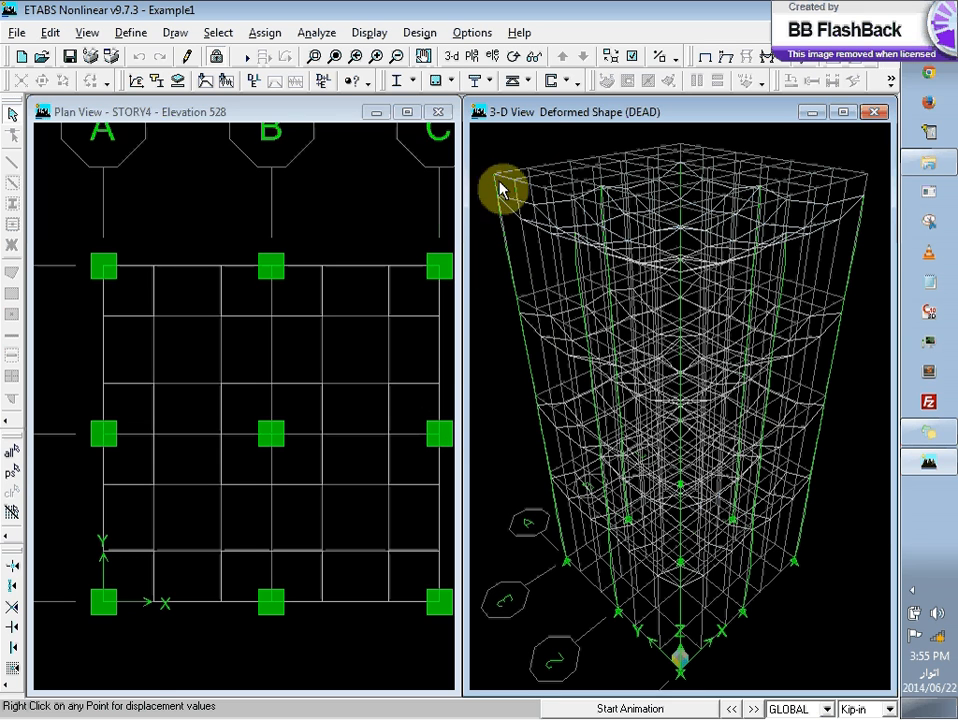
Step: Display the deformed shape for the DCON1 combo in the 3-D view, with automatic scaling and cubic curves
left_click(337, 112)
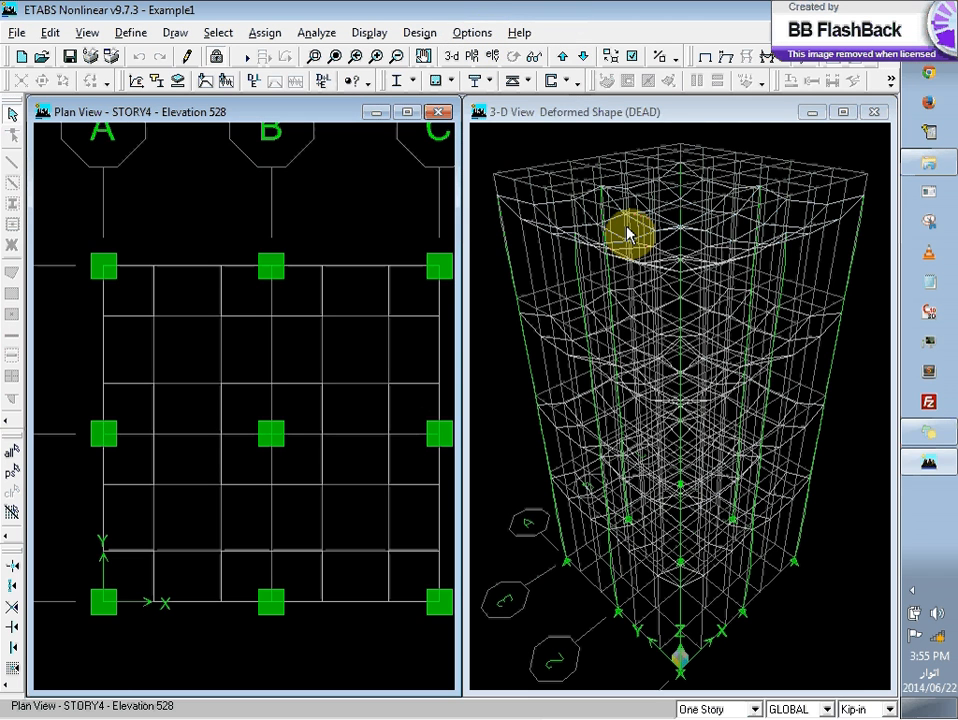
left_click(500, 203)
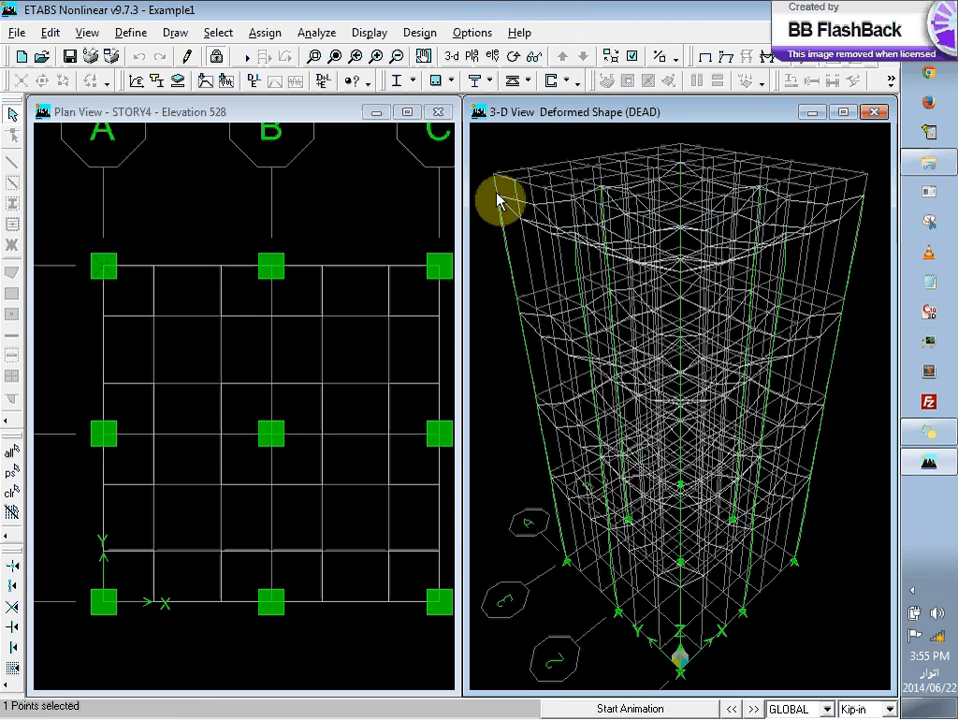
left_click(500, 204)
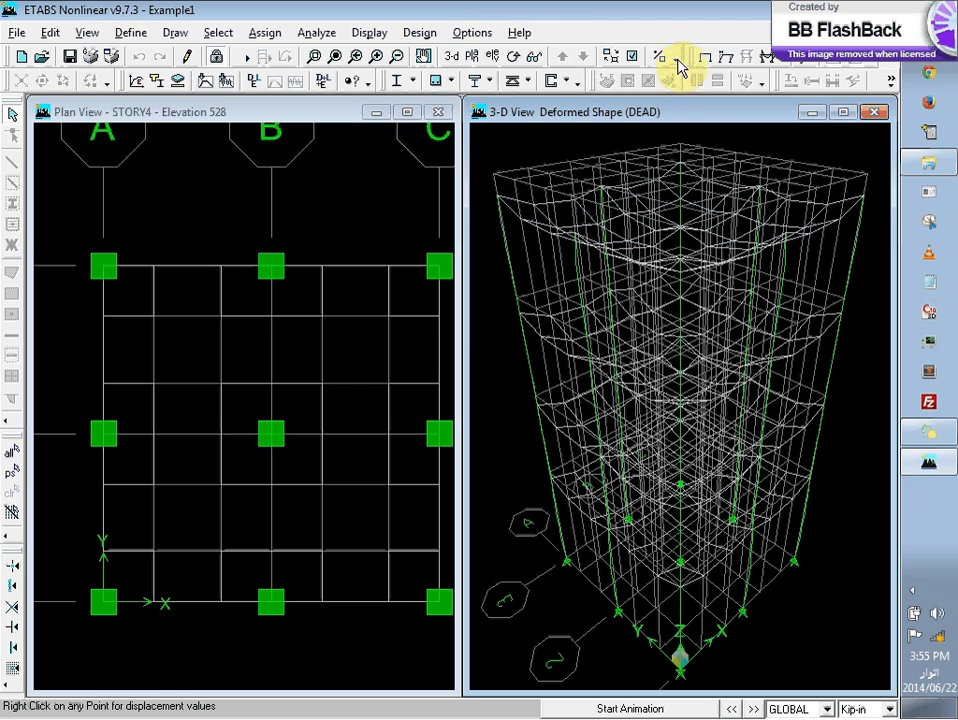
left_click(726, 63)
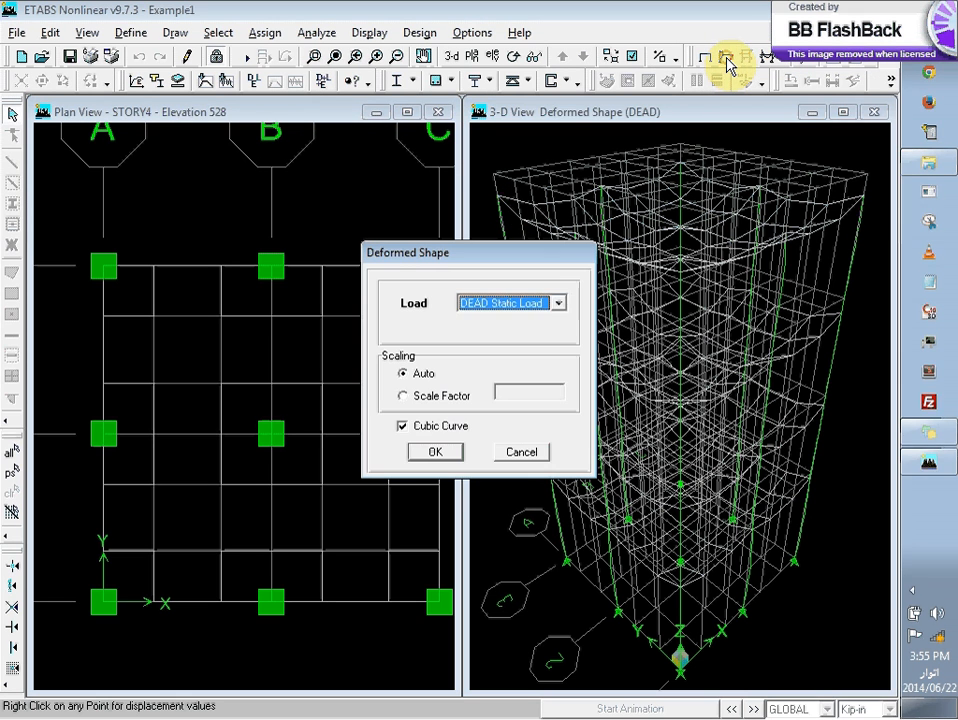
left_click(558, 303)
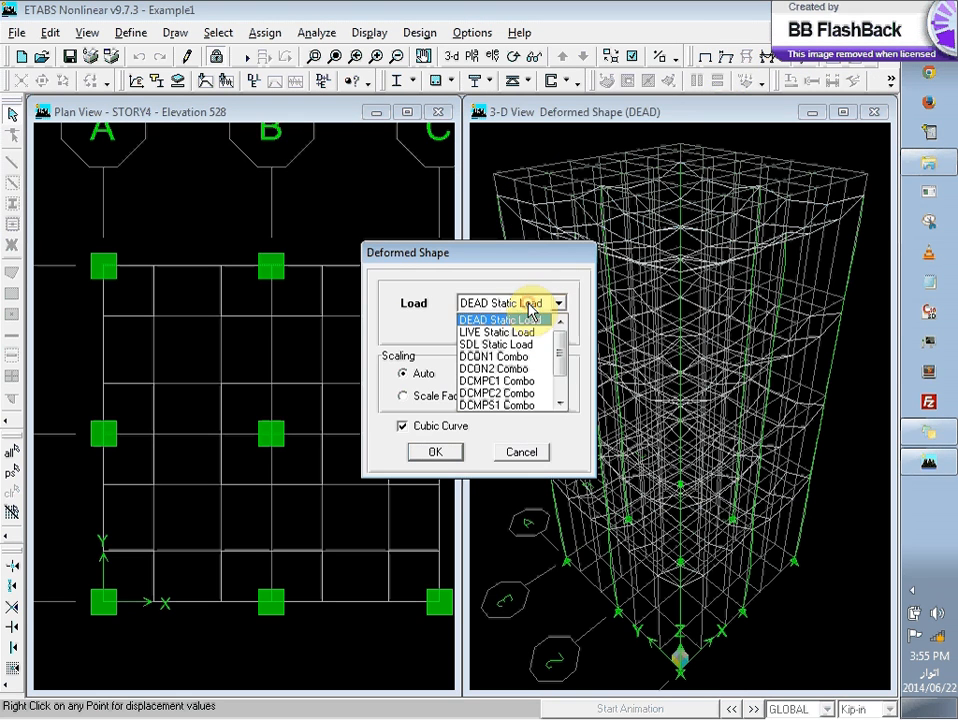
left_click(531, 358)
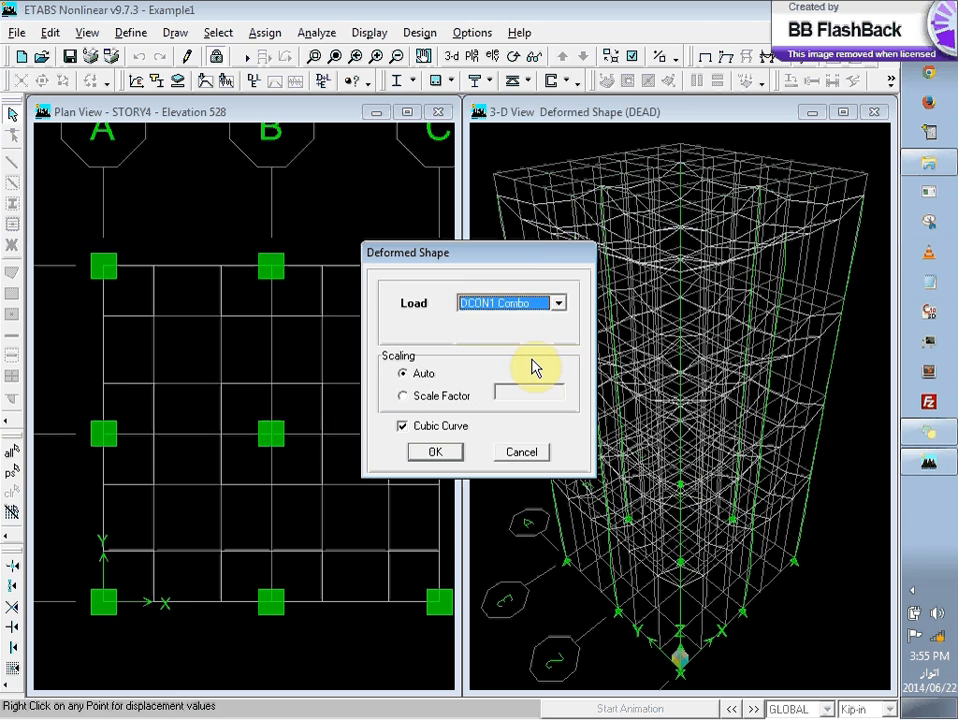
left_click(437, 451)
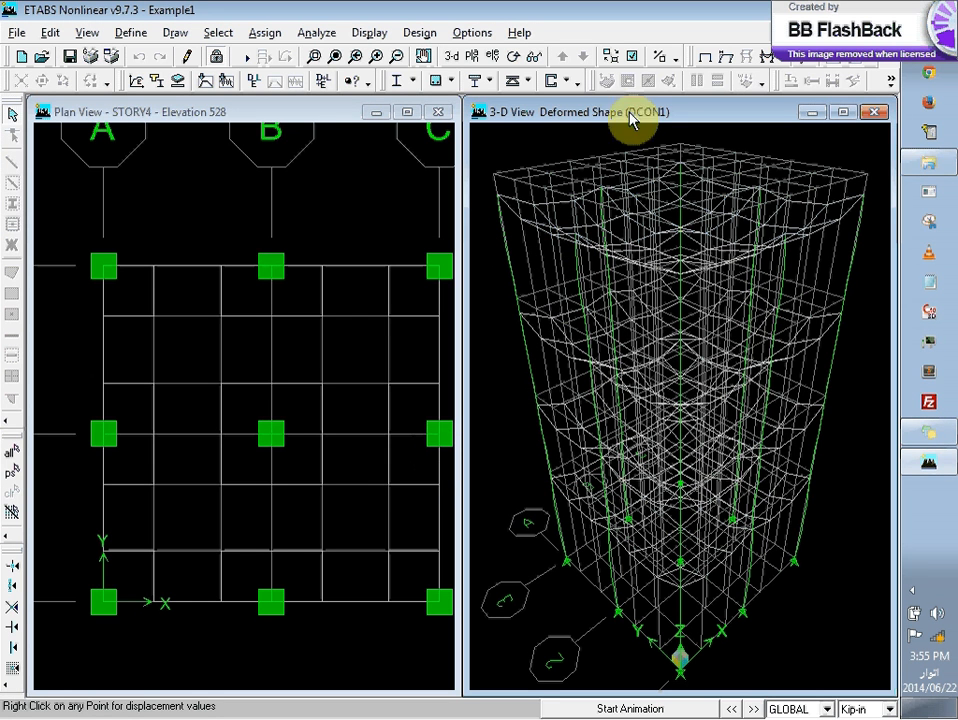
left_click(725, 58)
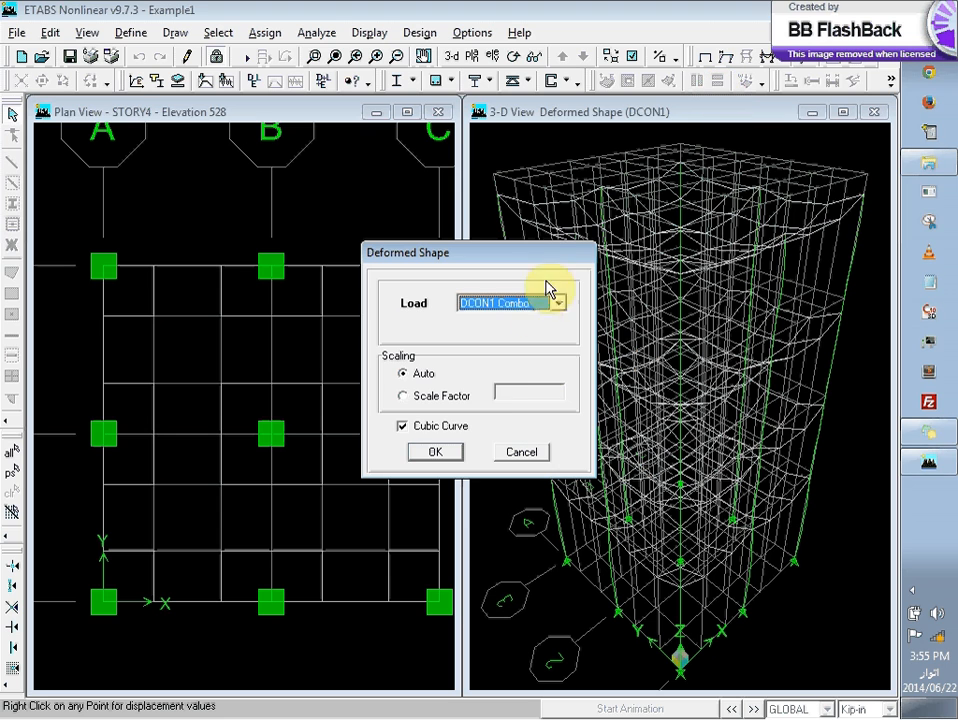
left_click(435, 452)
Step: Display the M11 shell force contours for the DCON1 combo in the Story4 plan view
left_click(283, 260)
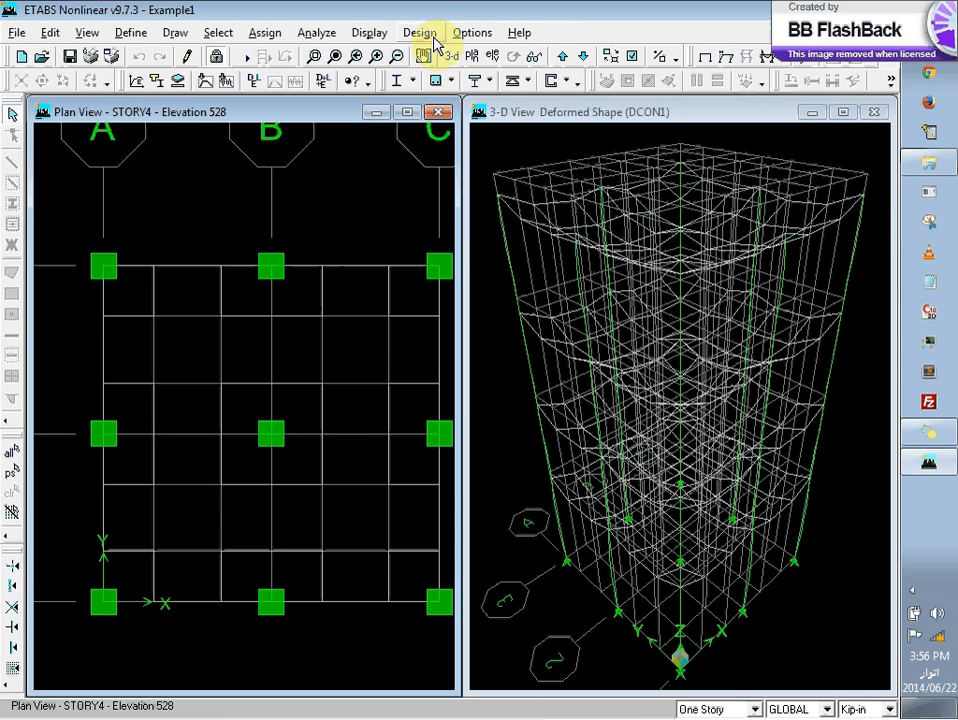
left_click(768, 57)
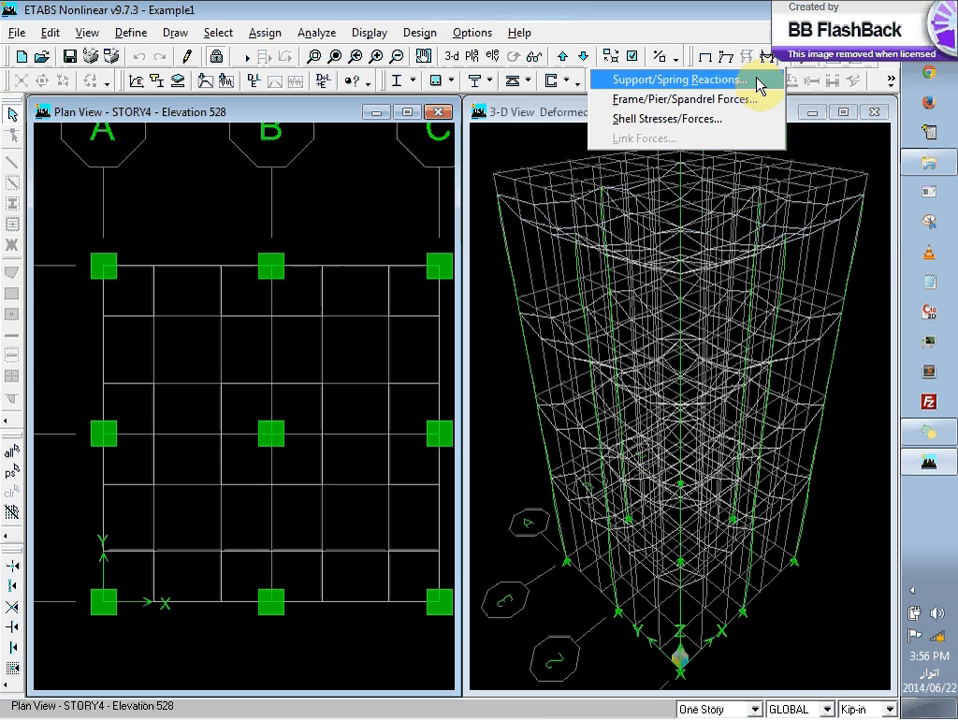
left_click(705, 118)
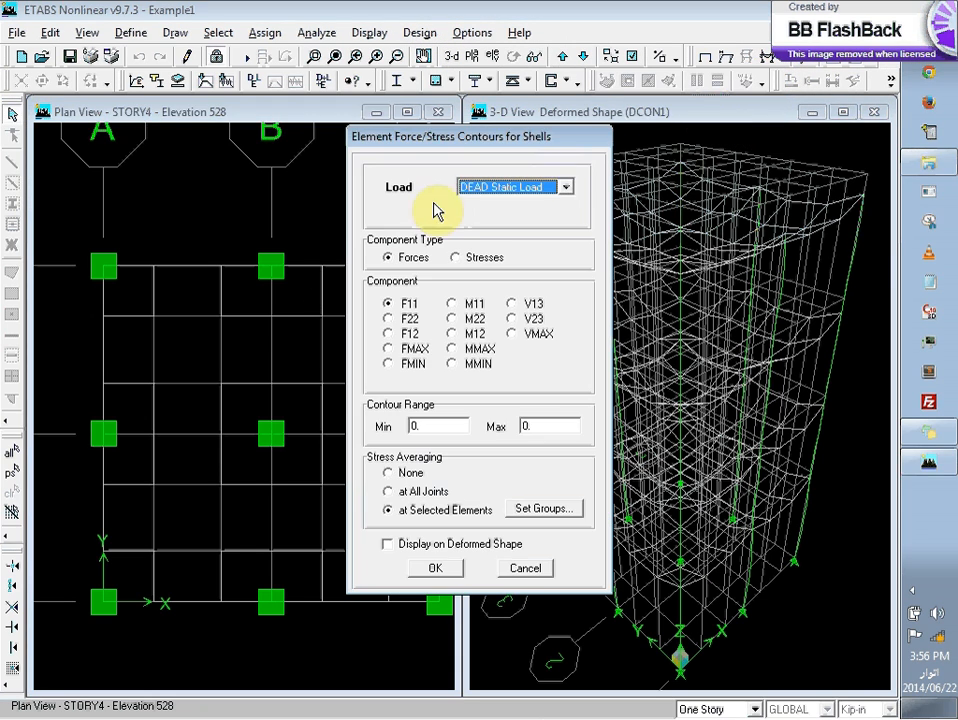
left_click(485, 188)
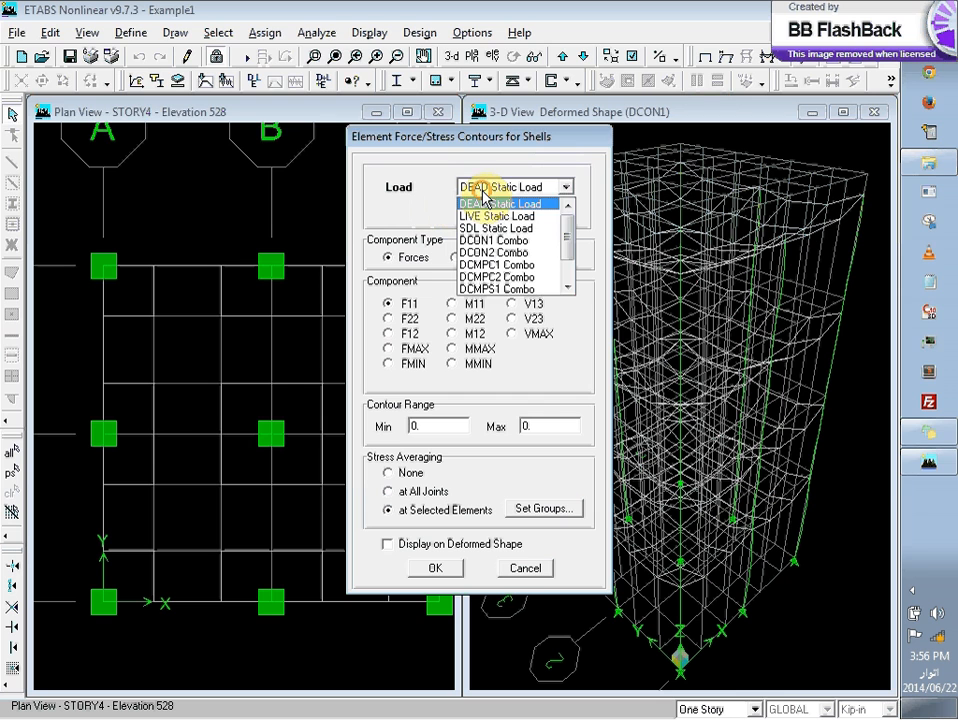
left_click(510, 240)
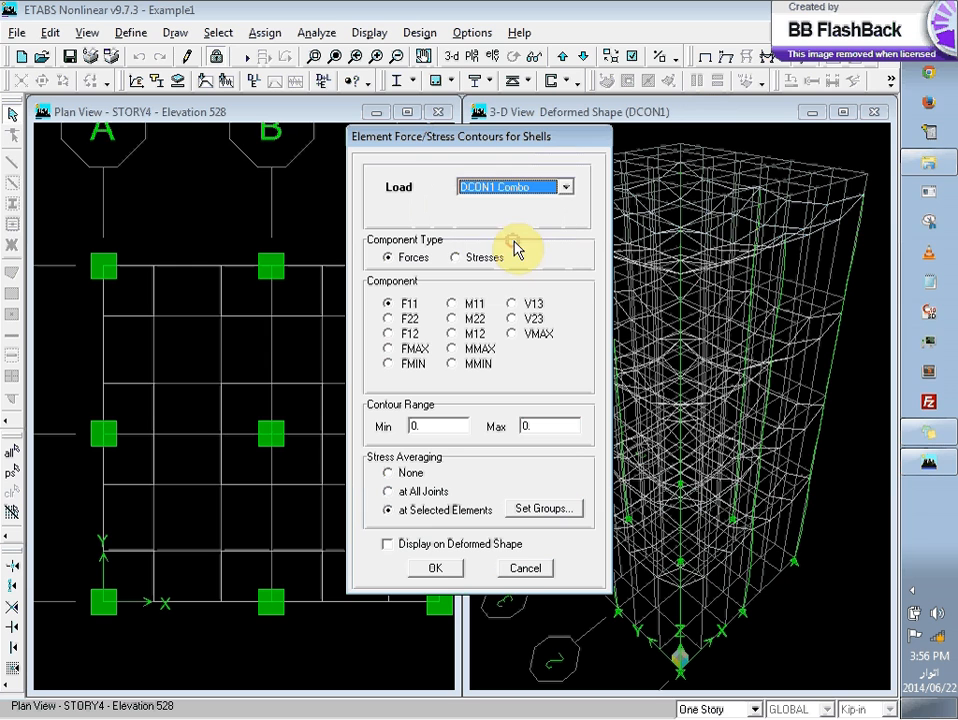
left_click(452, 304)
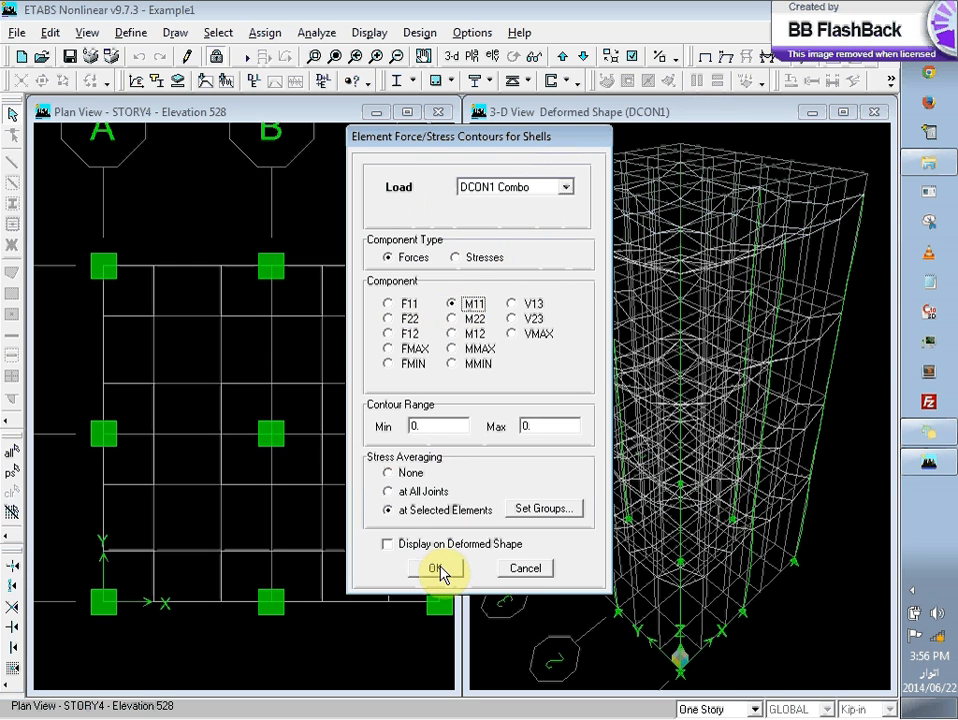
left_click(437, 567)
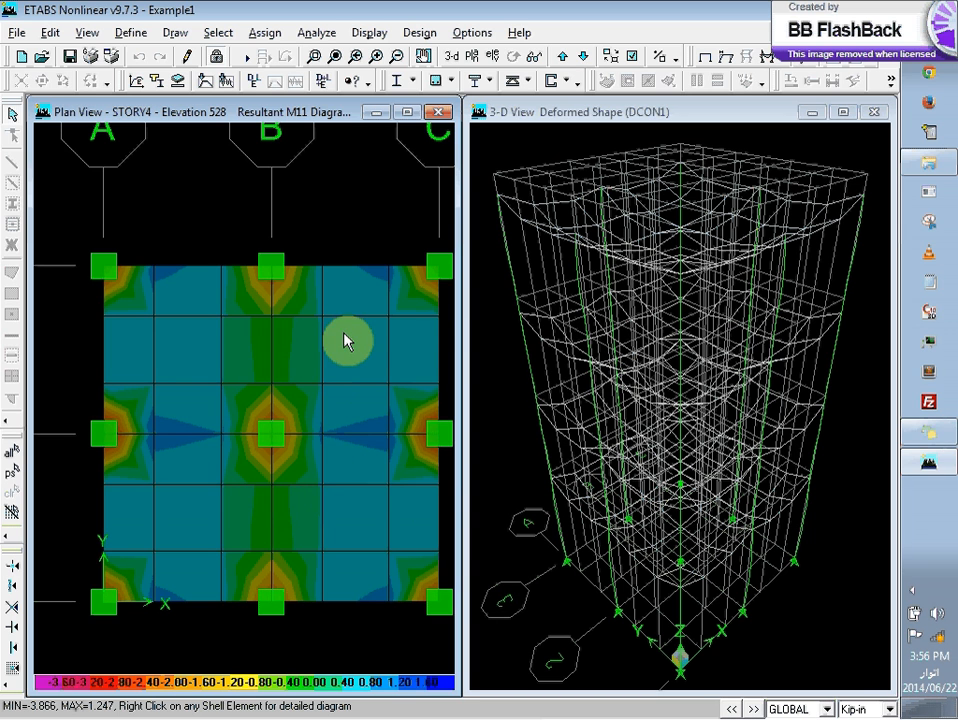
Step: Display the deformed shape for the DEAD static load in the Story4 plan view, with automatic scaling and cubic curves
left_click(470, 293)
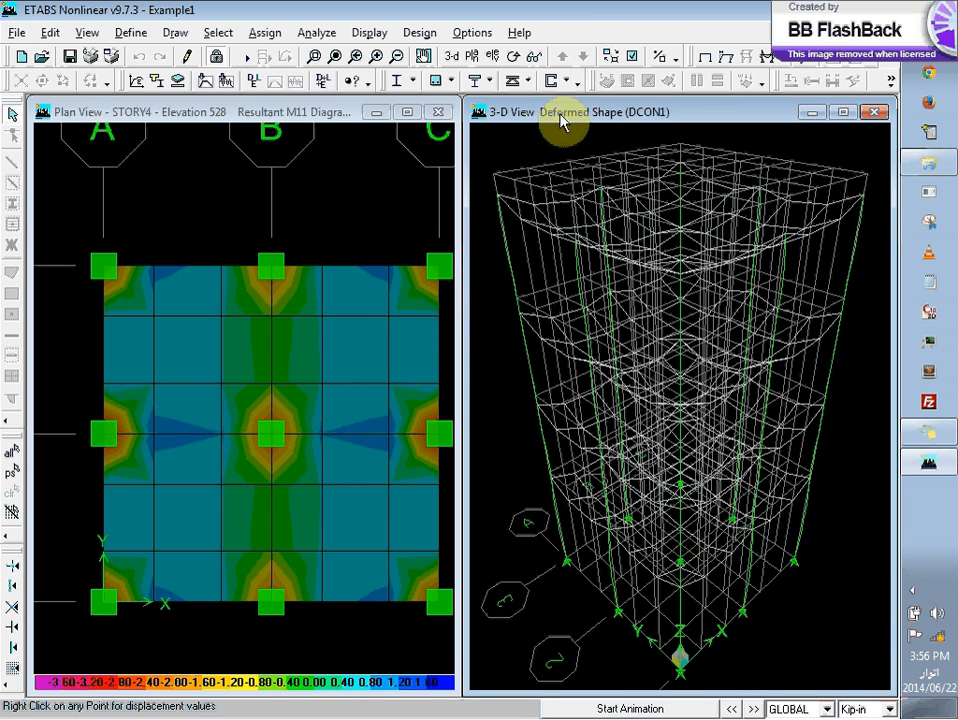
left_click(615, 387)
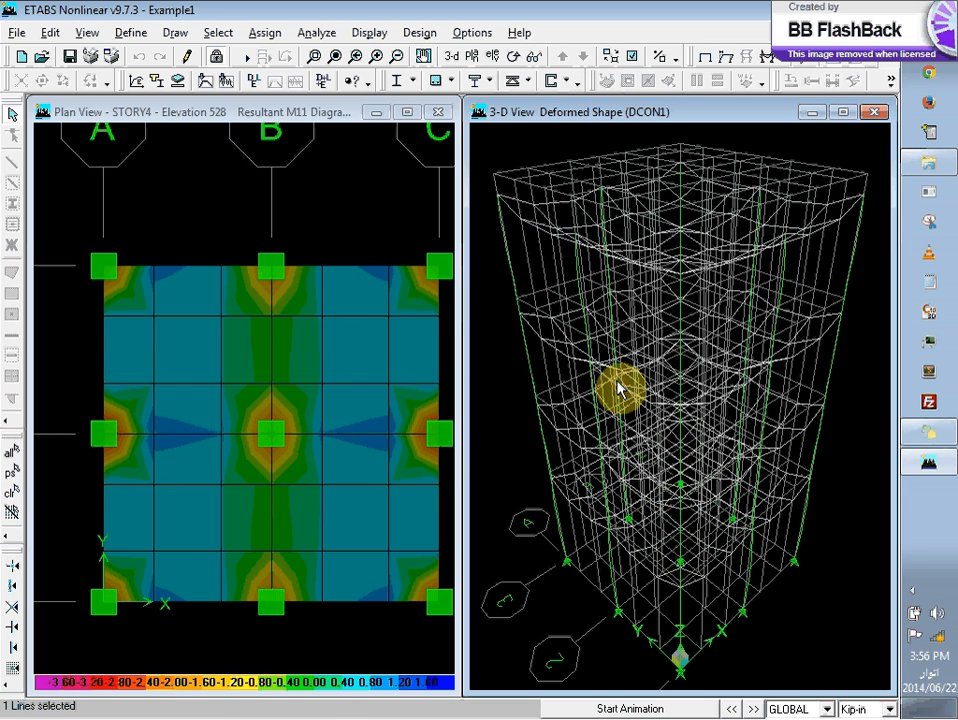
left_click(283, 590)
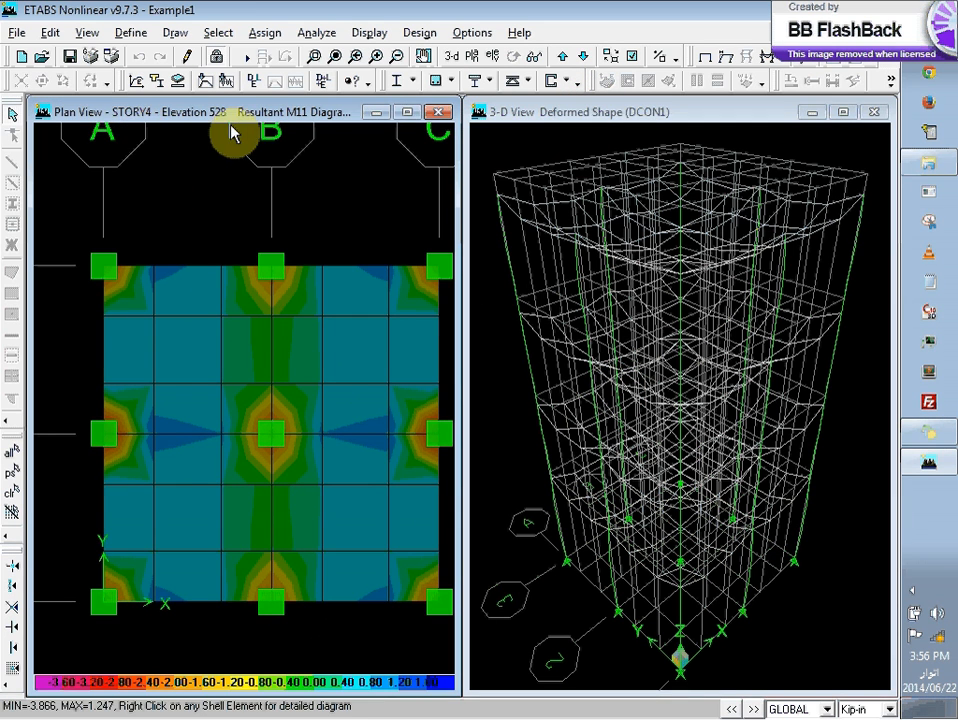
left_click(725, 58)
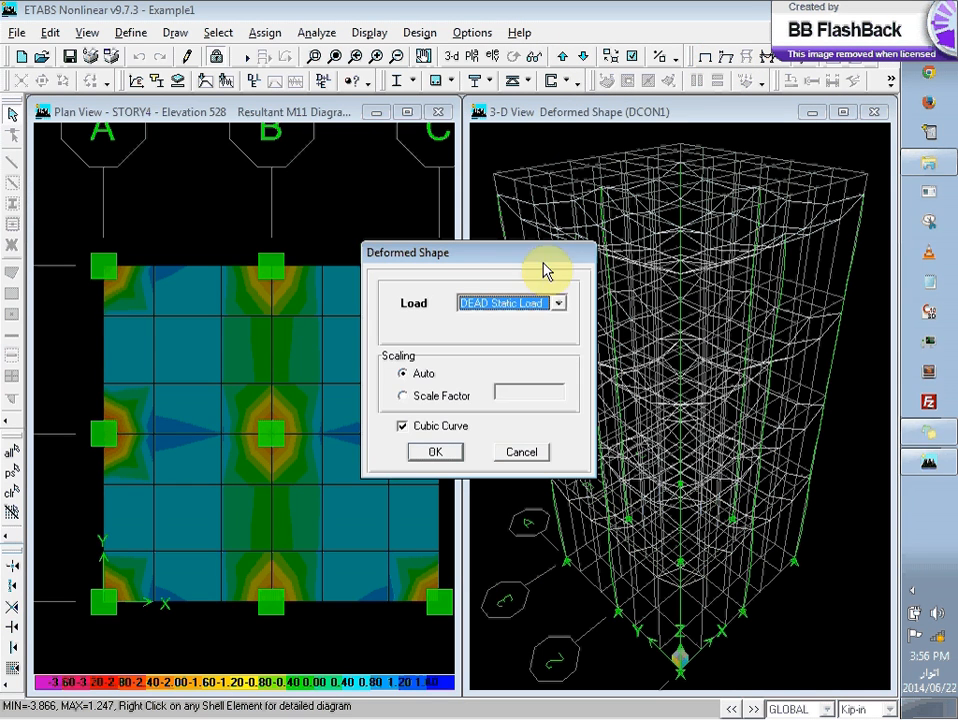
left_click(535, 302)
left_click(532, 305)
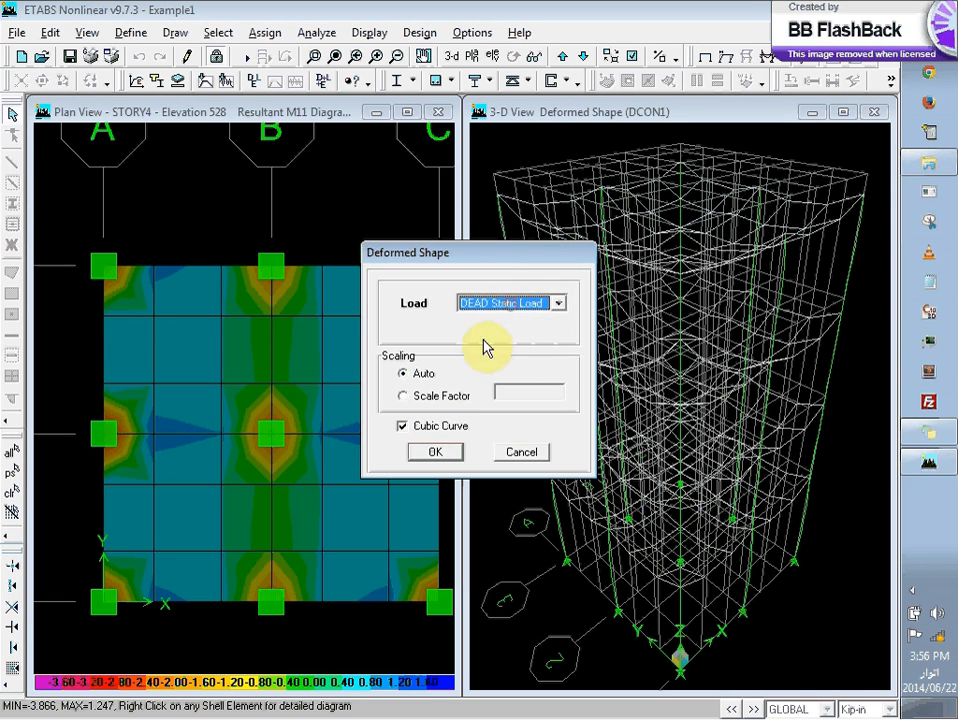
left_click(436, 450)
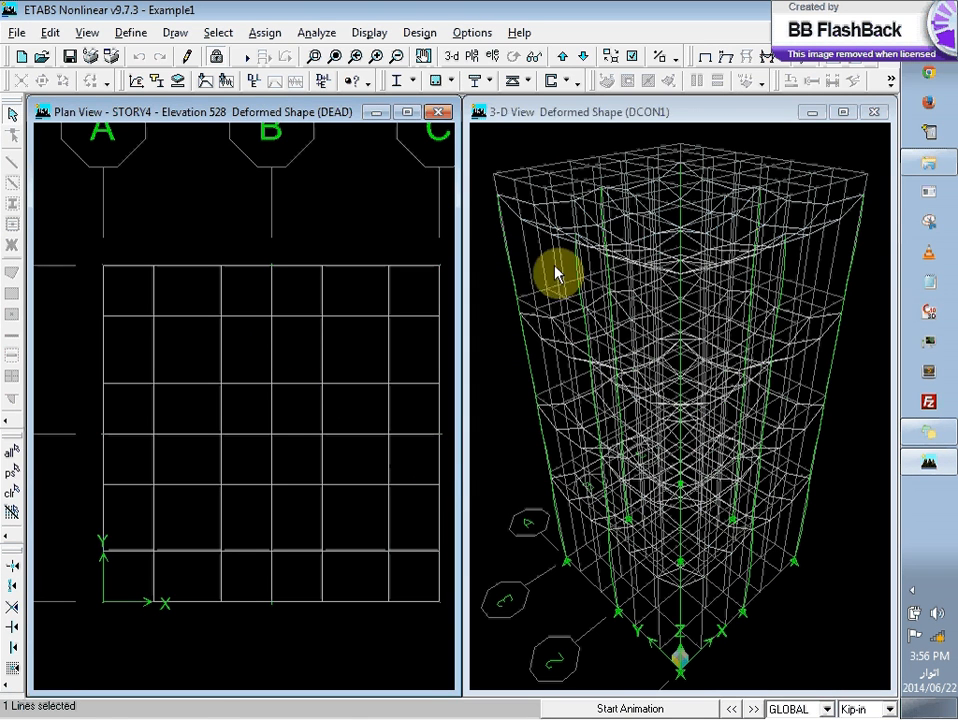
left_click(616, 240)
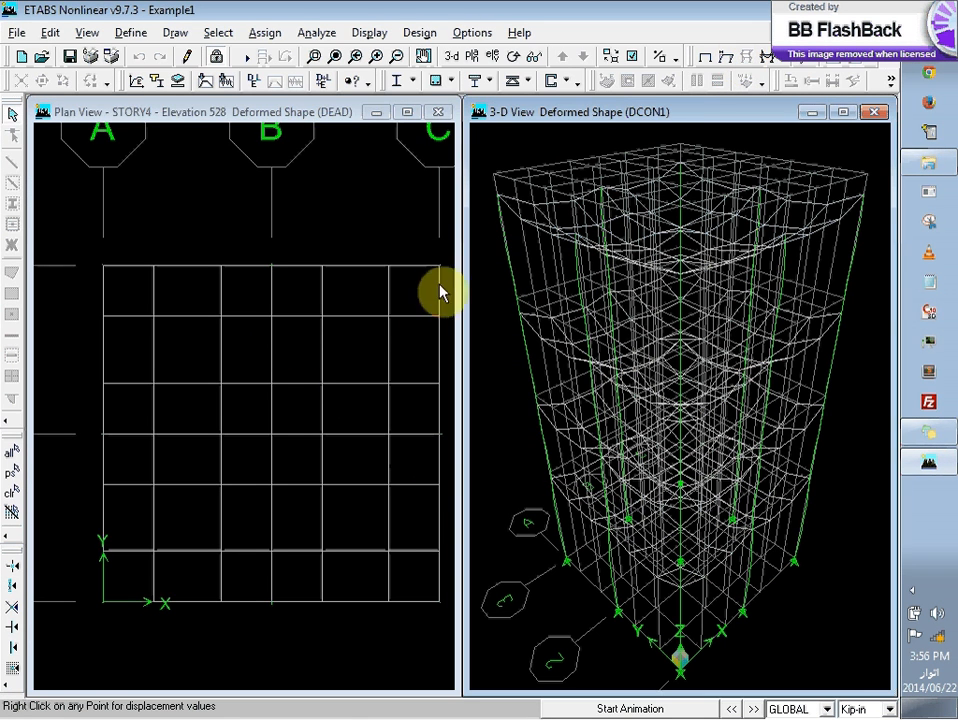
left_click(356, 358)
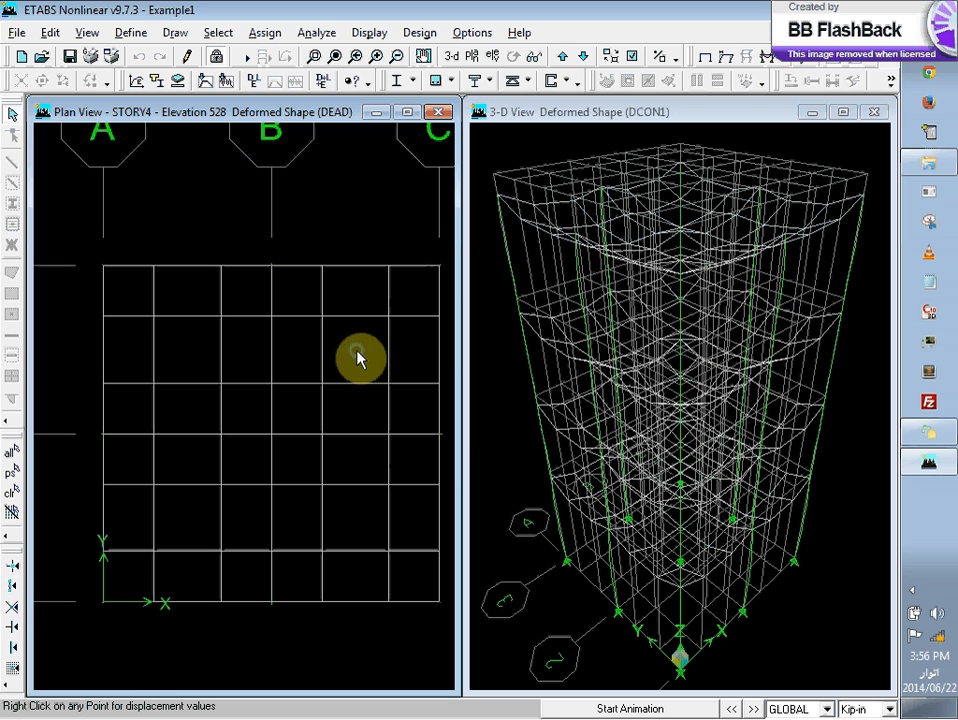
left_click(724, 60)
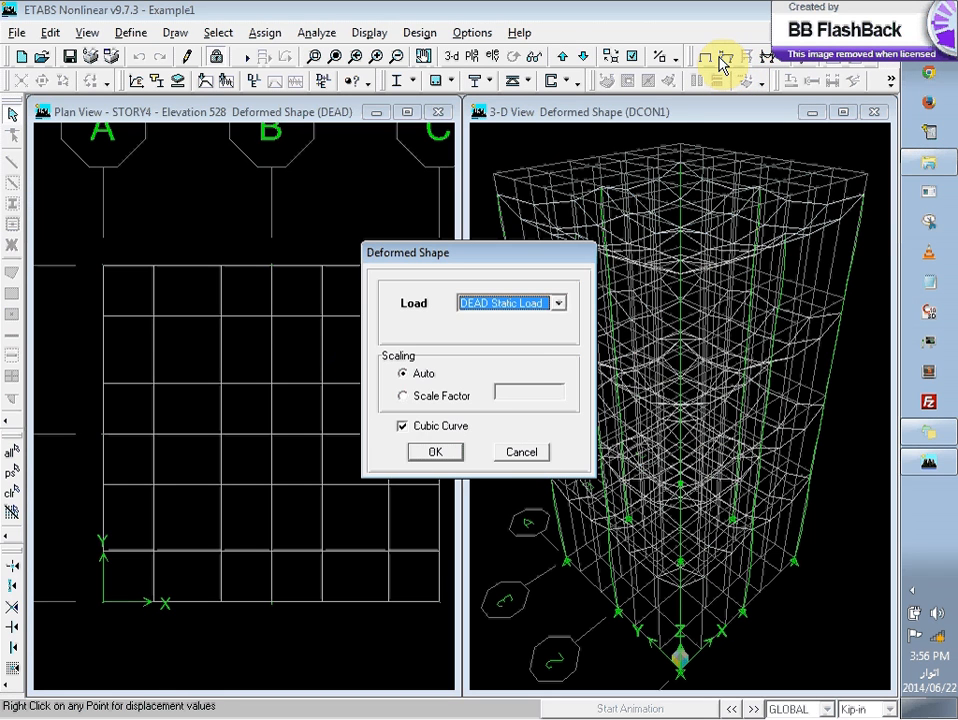
left_click(440, 451)
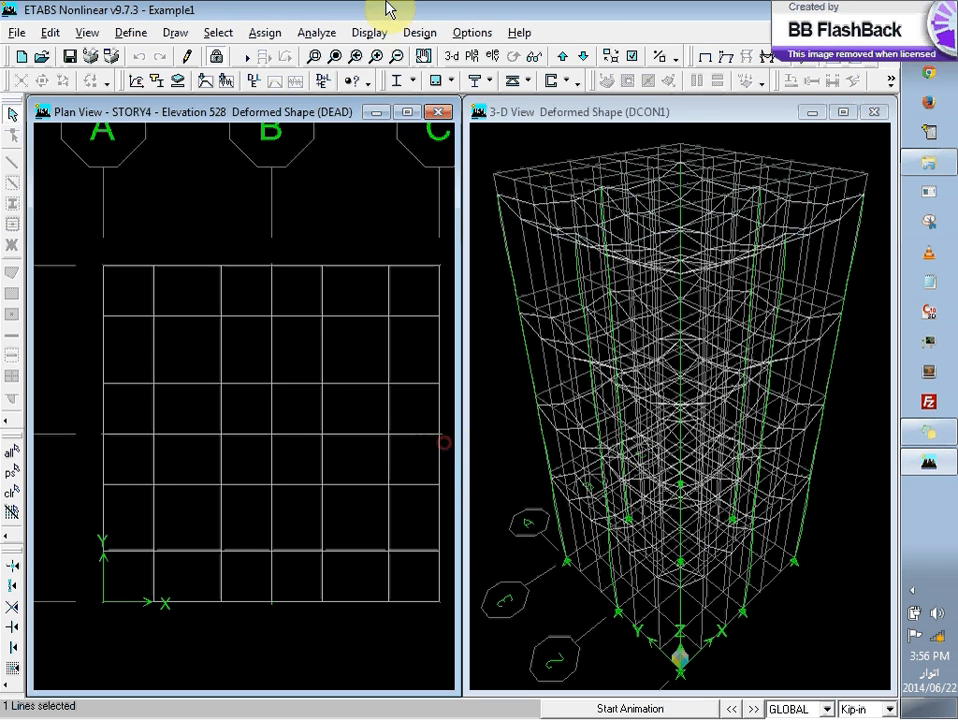
left_click(426, 32)
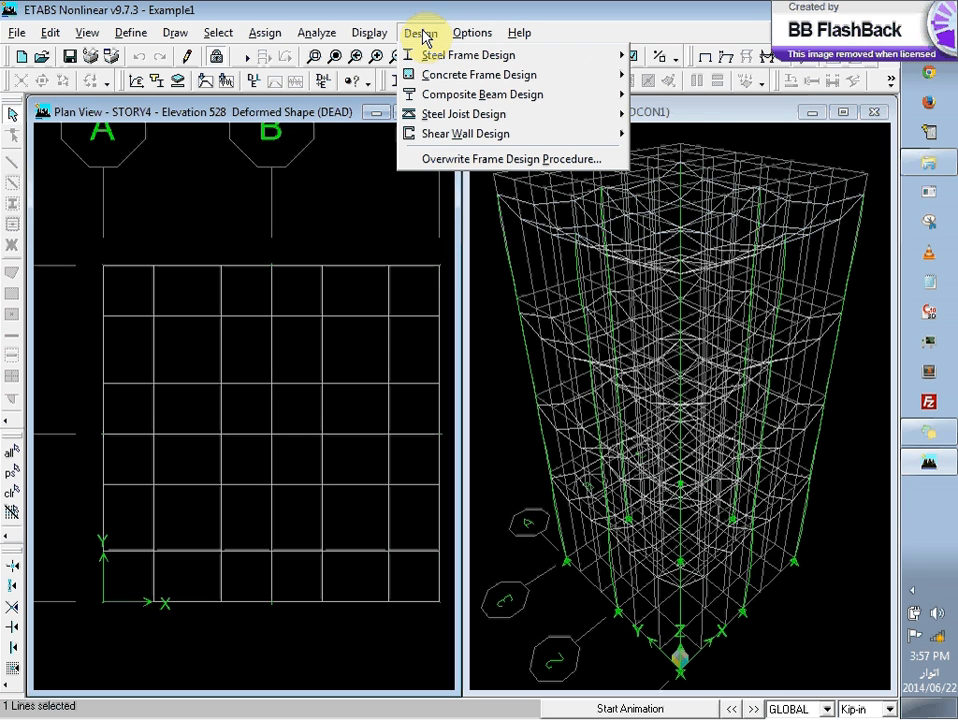
mouse_move(458, 82)
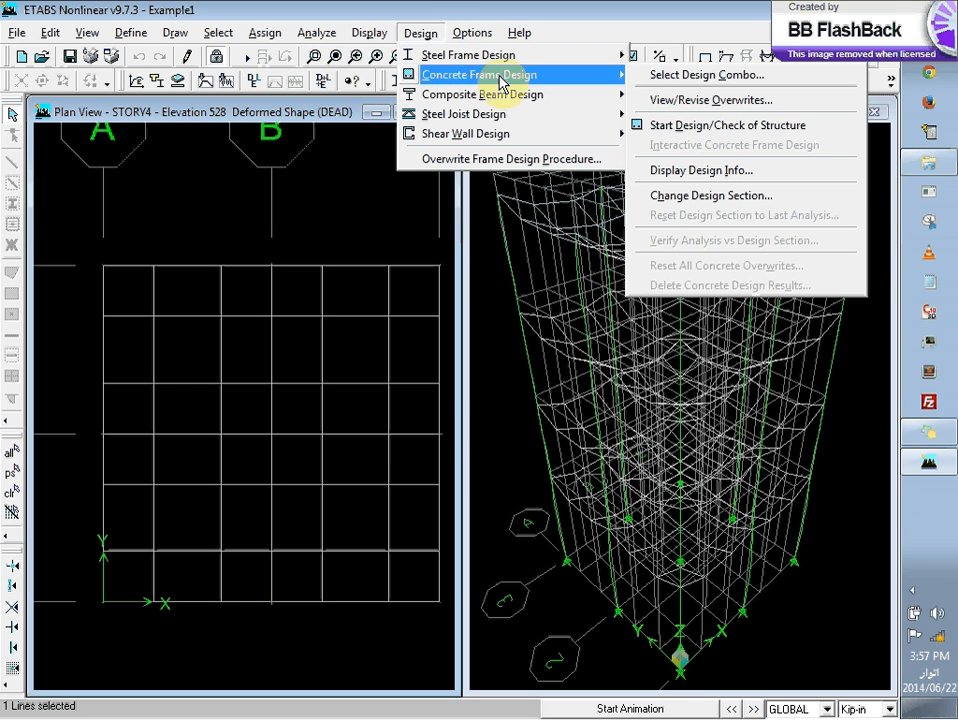
left_click(391, 8)
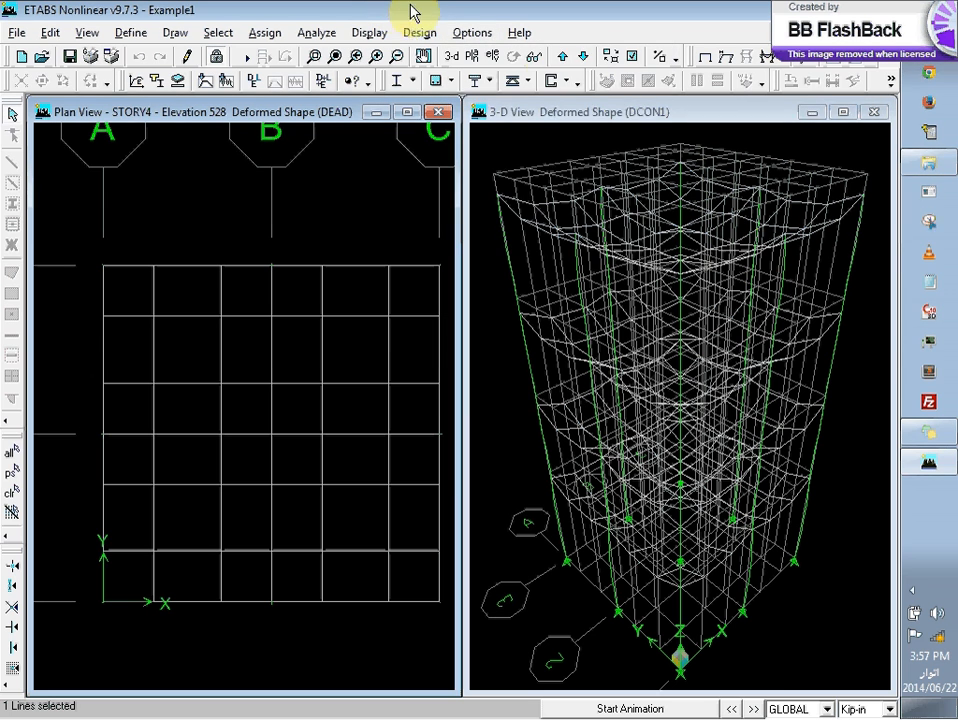
Step: Display the M11 shell force contours for the DCON2 combo in the Story4 plan view, averaged at selected elements
left_click(775, 60)
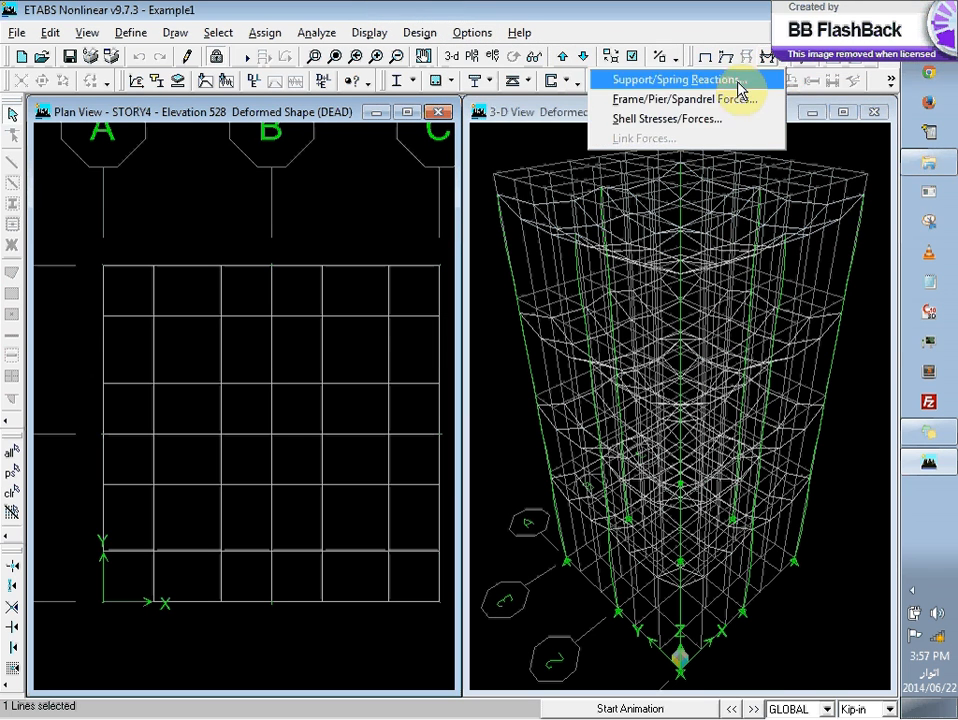
left_click(740, 118)
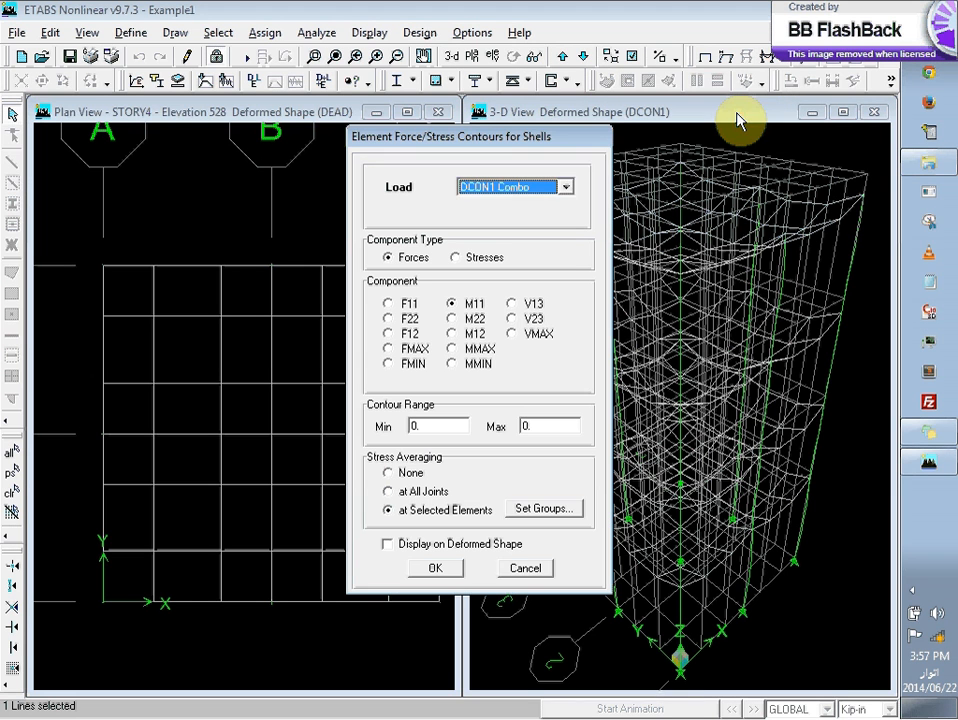
left_click(497, 188)
left_click(497, 211)
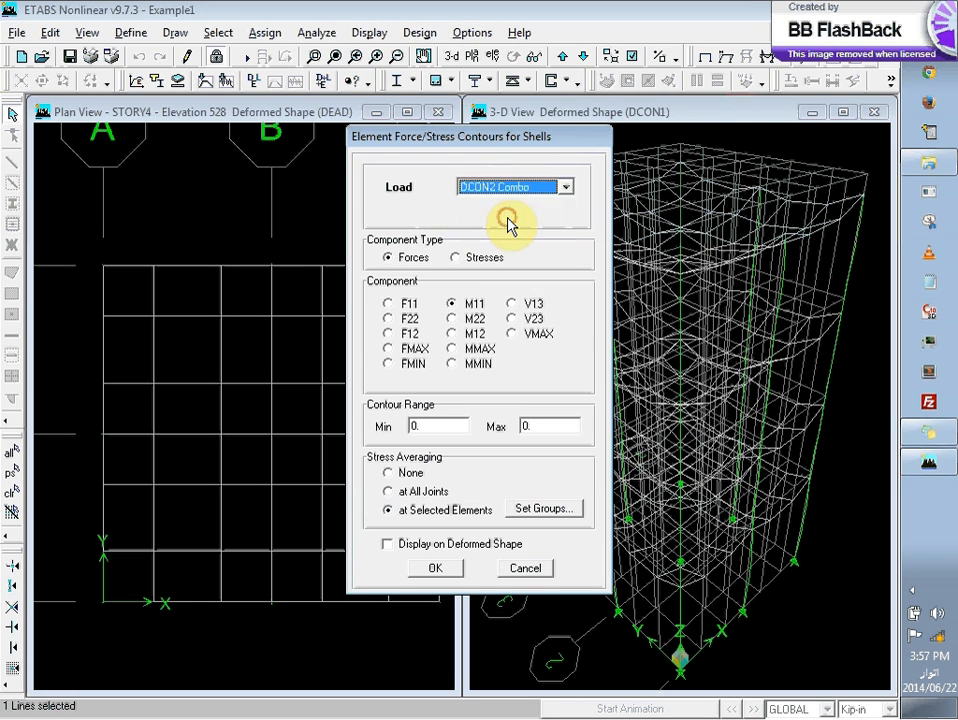
left_click(565, 187)
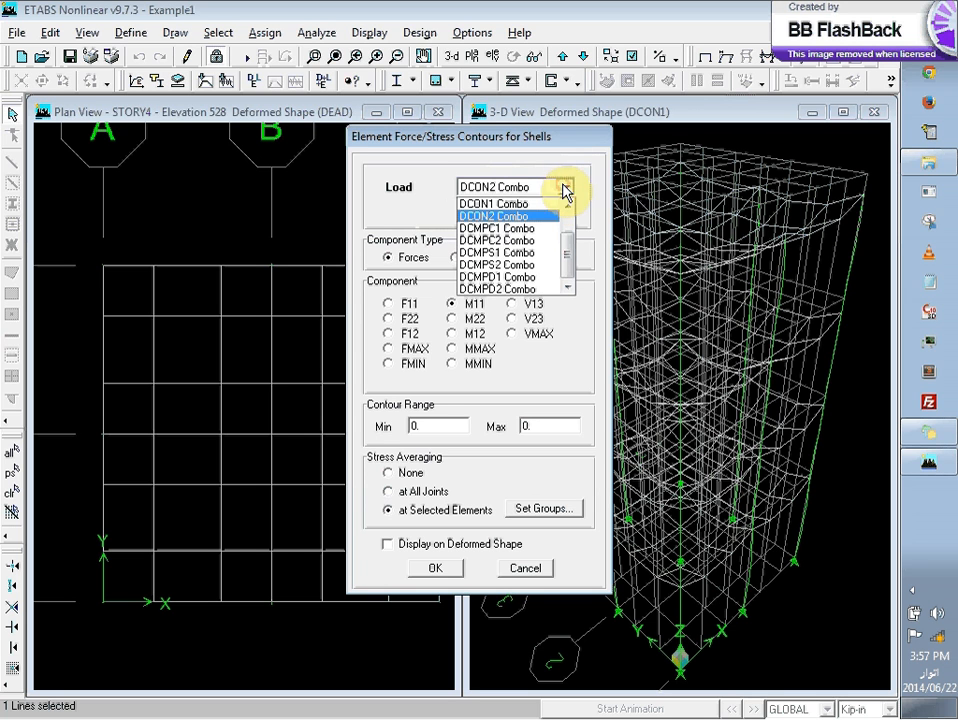
left_click(396, 208)
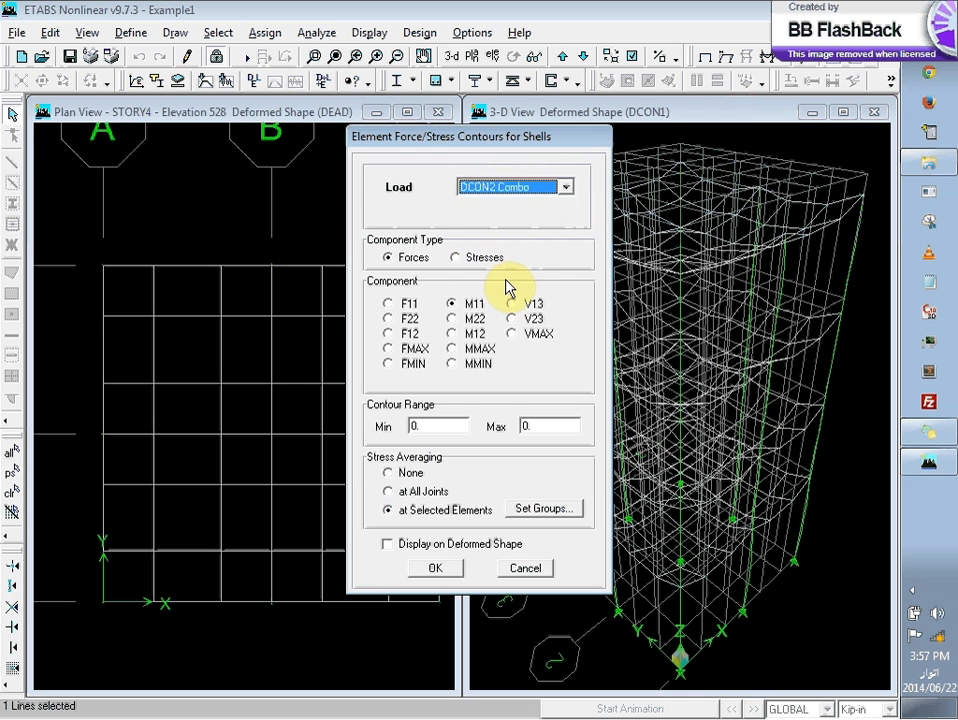
left_click(463, 349)
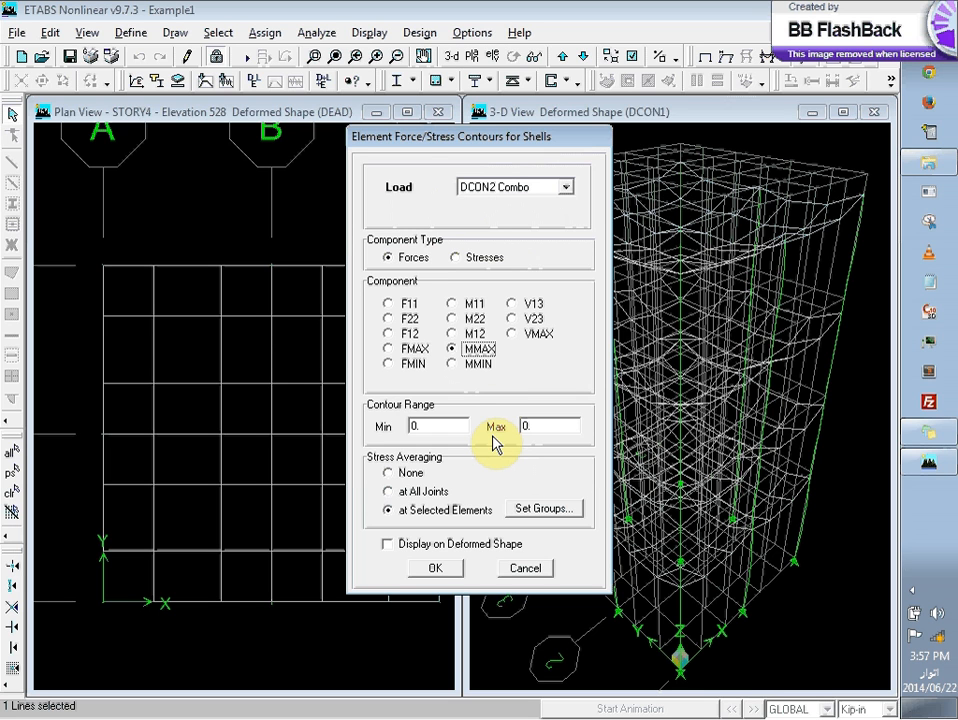
left_click(471, 318)
left_click(473, 305)
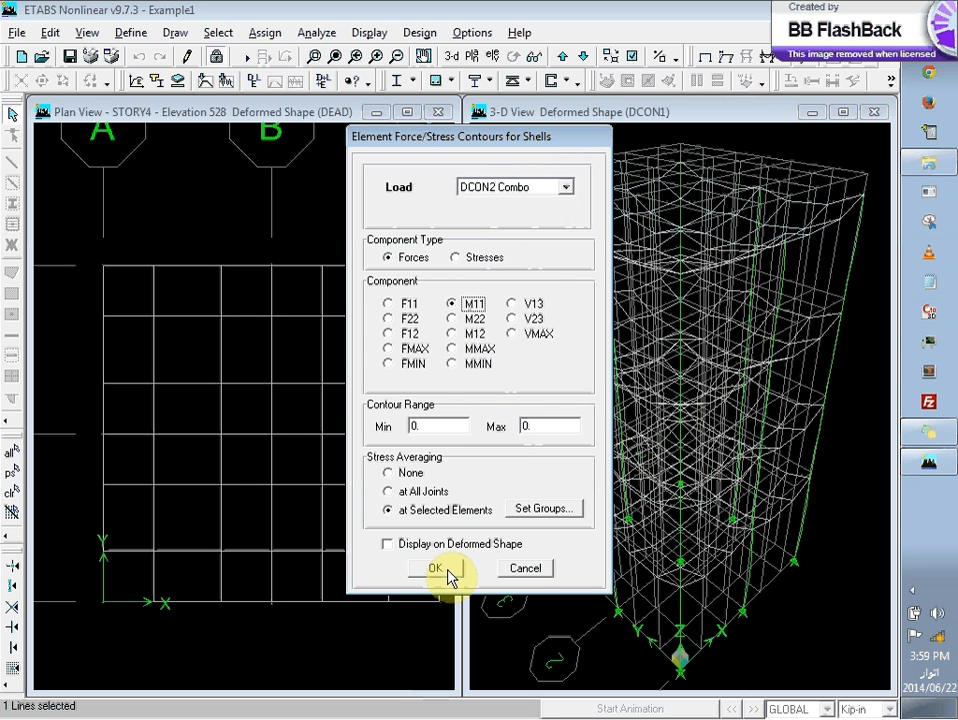
left_click(437, 568)
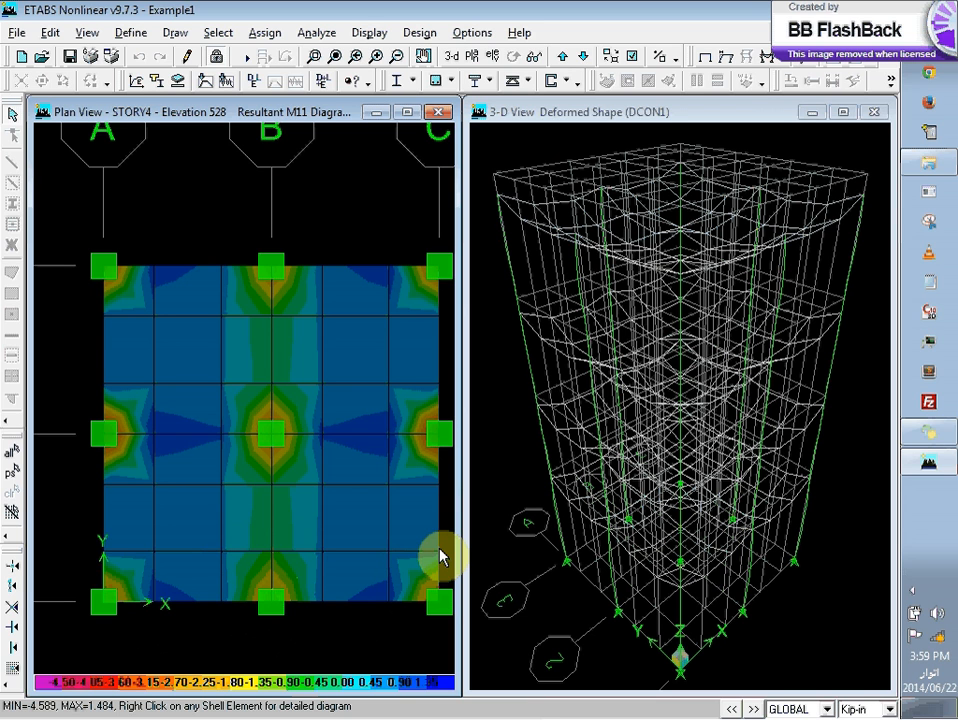
Step: Inspect the M11 values across the detailed contour diagram of the slab panel beside the central column, and close the diagram
left_click(253, 469)
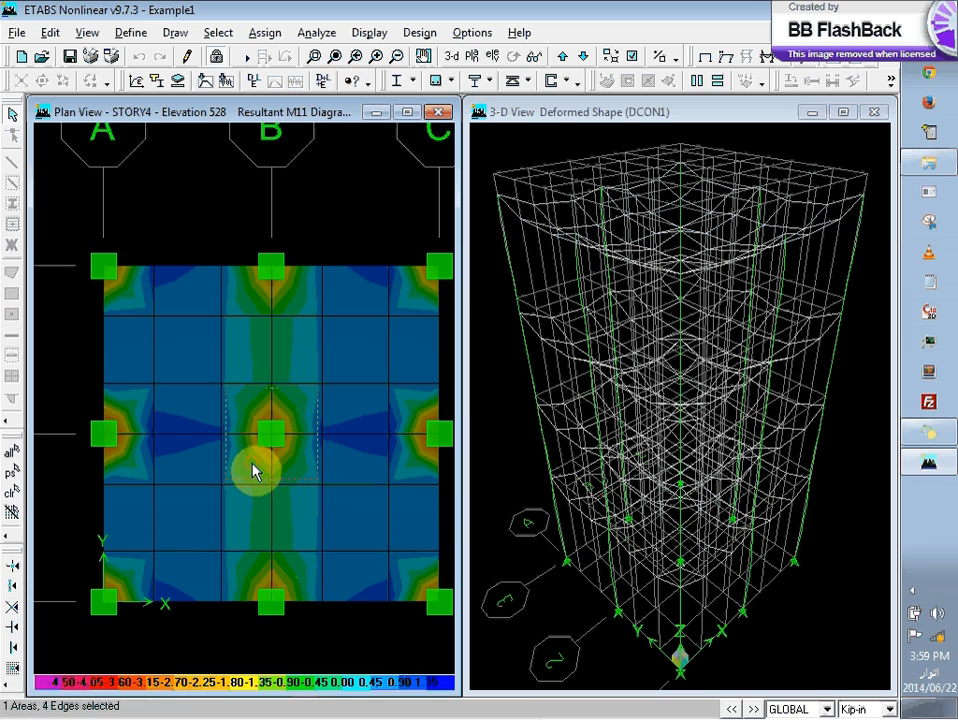
right_click(253, 469)
mouse_move(528, 316)
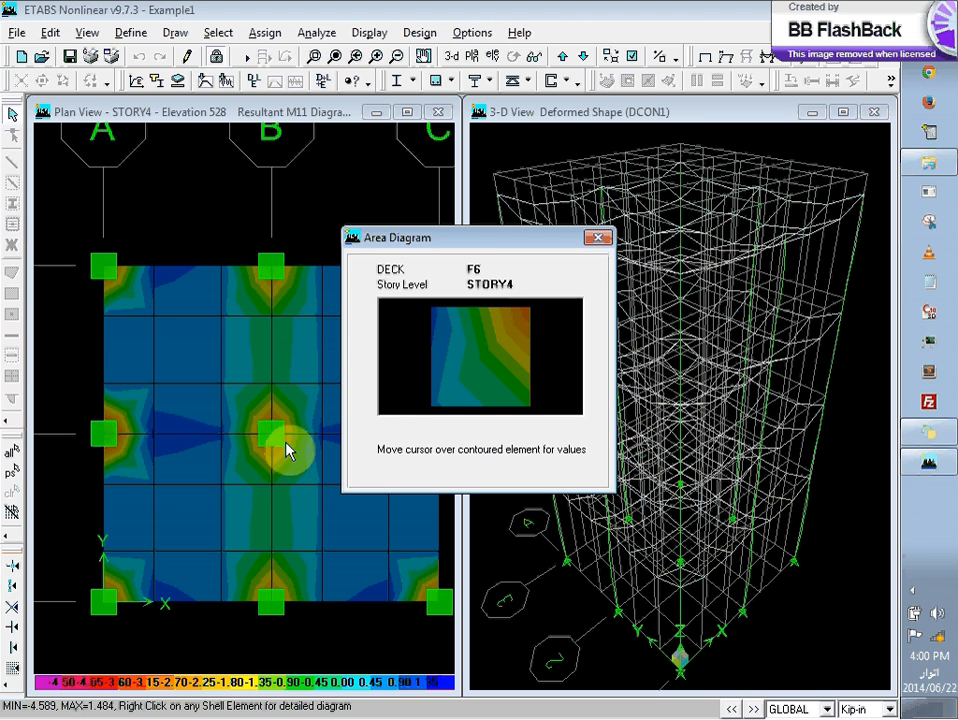
mouse_move(455, 385)
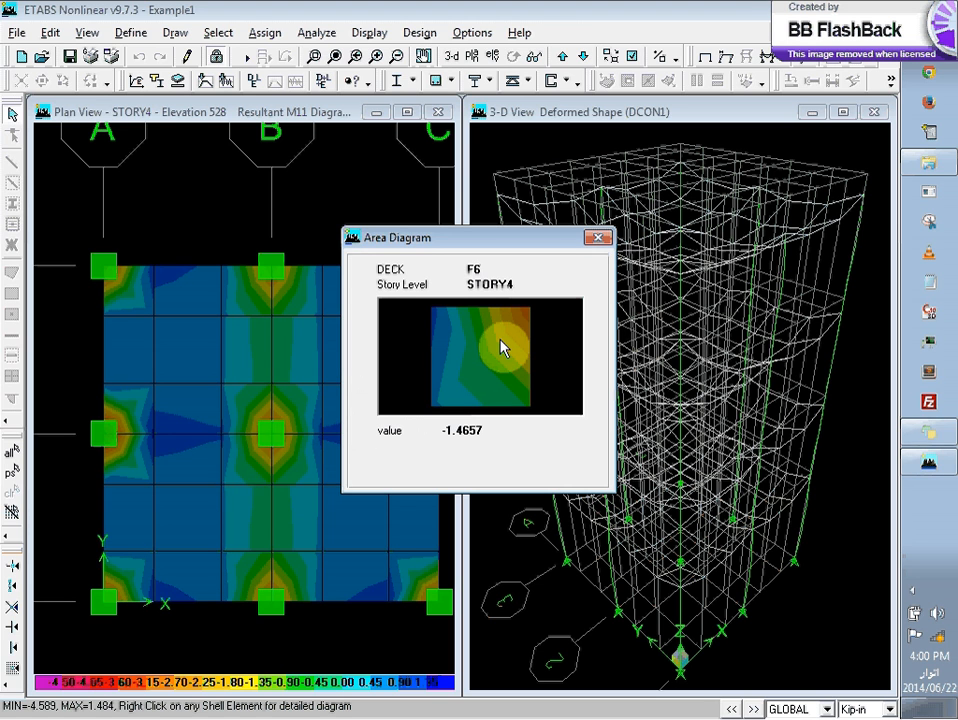
left_click(596, 241)
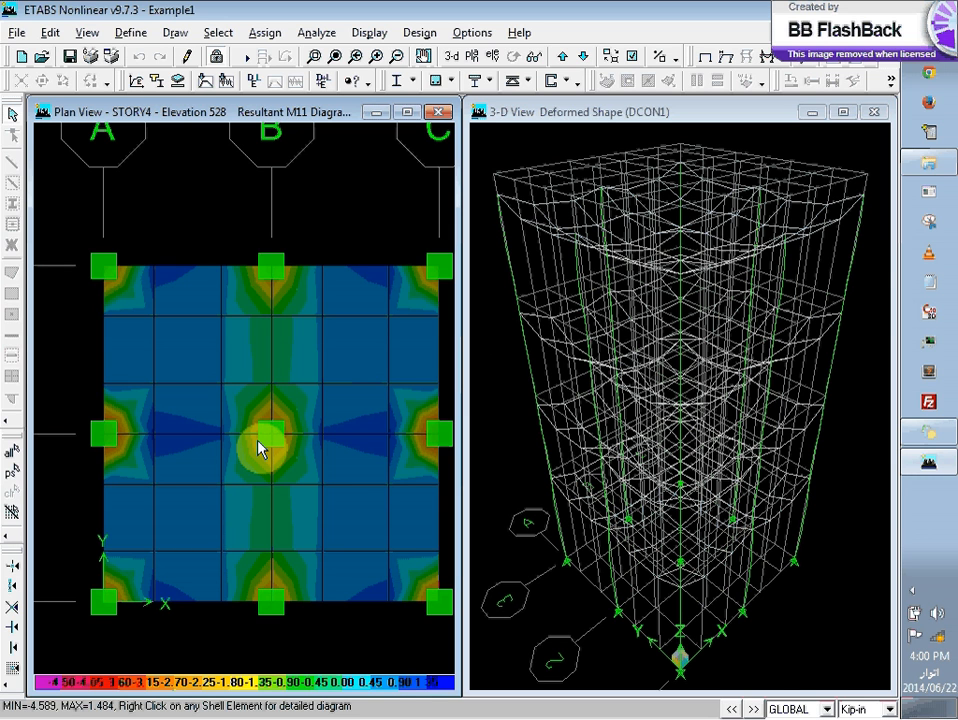
Step: Switch to the file explorer and open the RCD folder inside UET > PG > CECOS on the D: drive
left_click(927, 161)
left_click(726, 341)
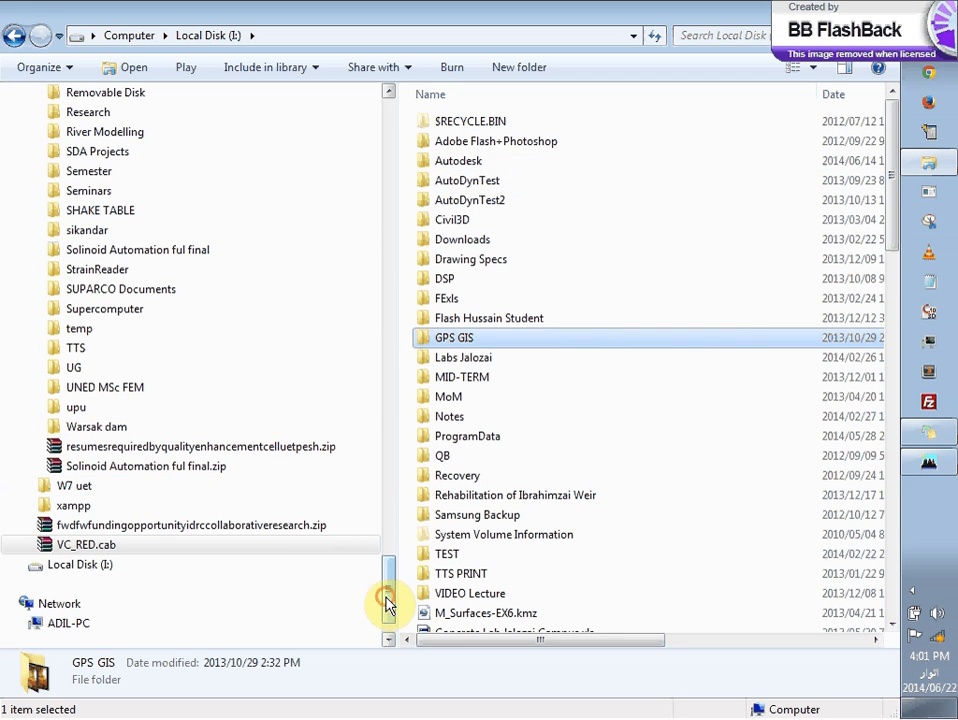
left_click_drag(384, 603, 385, 483)
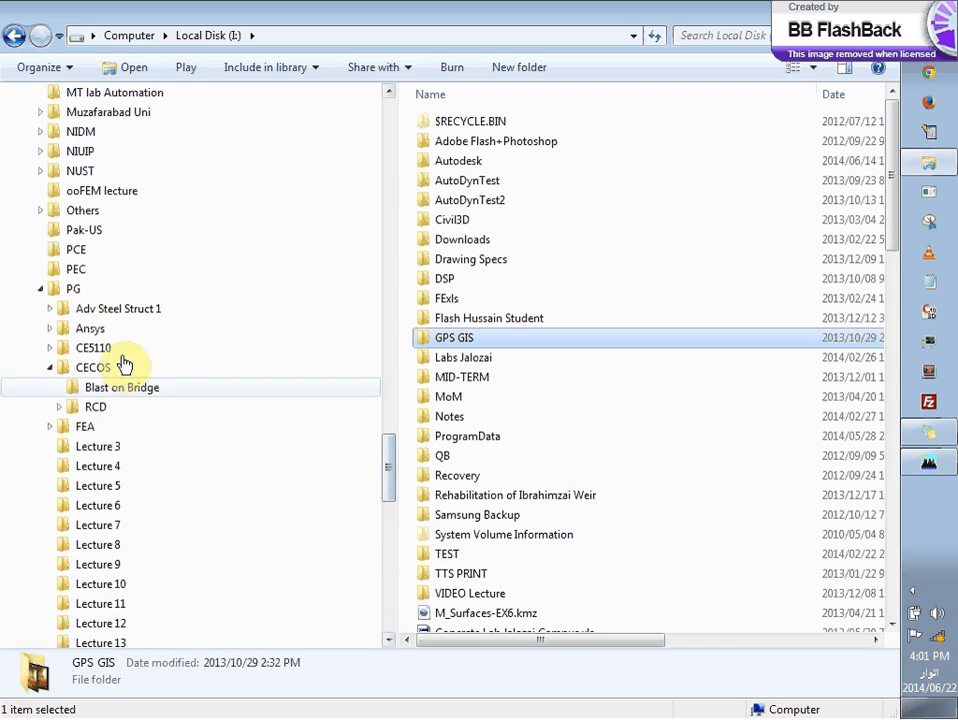
left_click(72, 288)
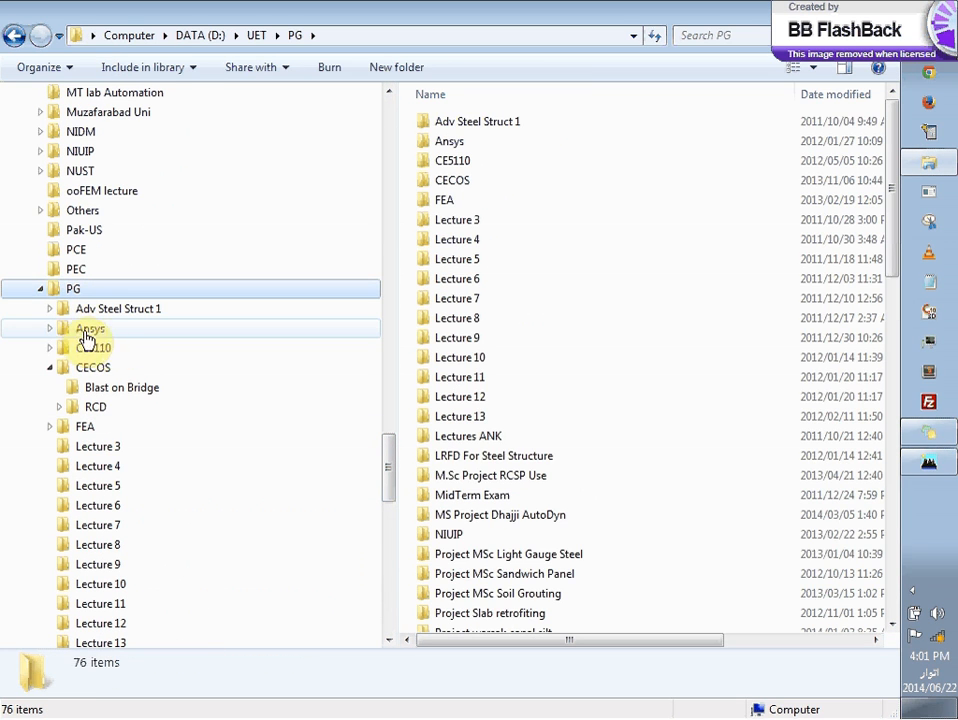
left_click(111, 369)
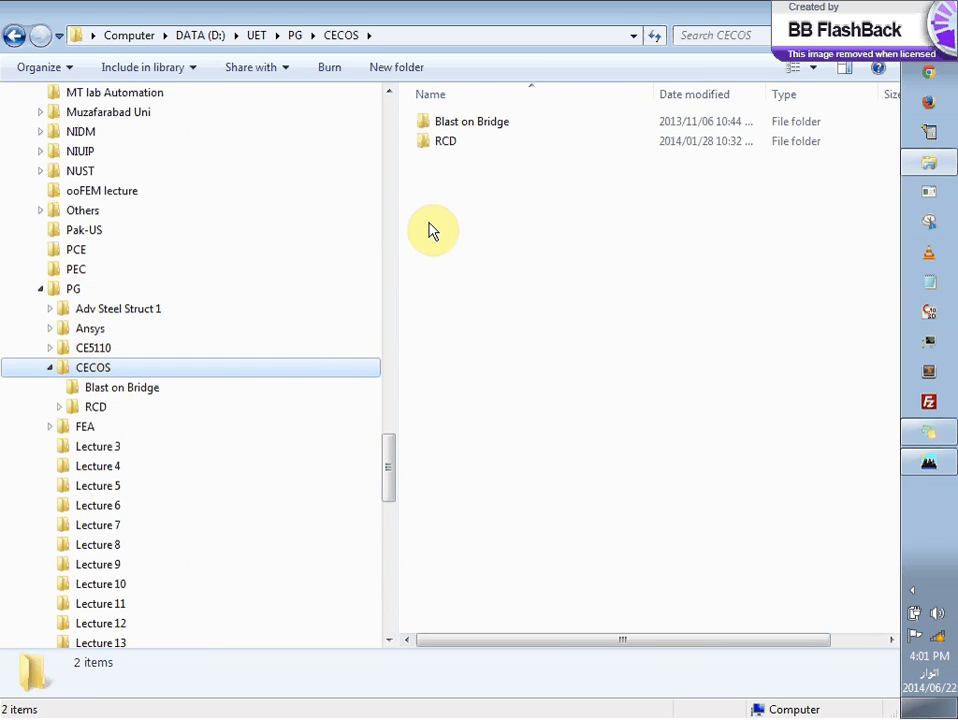
double_click(440, 142)
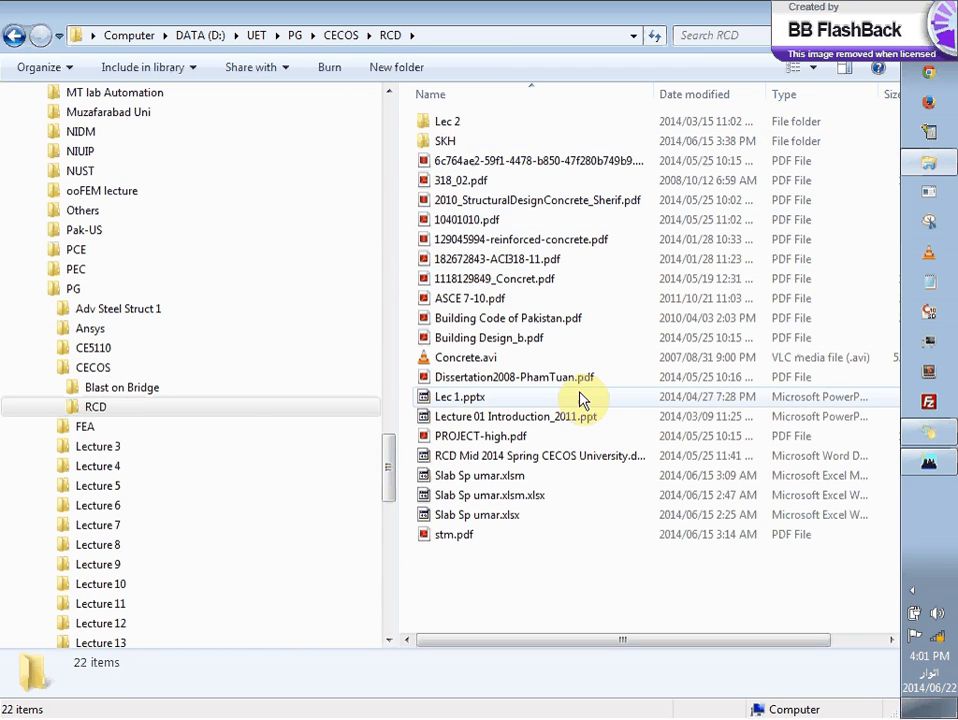
Step: Open the macro-enabled slab spacing workbook (.xlsm) from the RCD folder in Excel
left_click(539, 500)
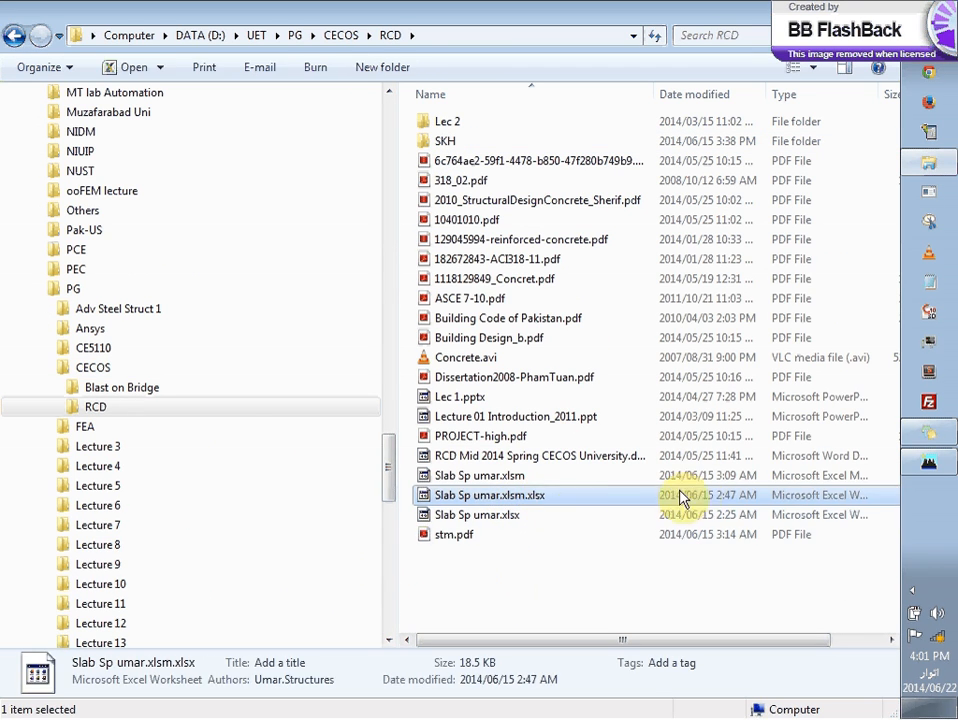
left_click(494, 476)
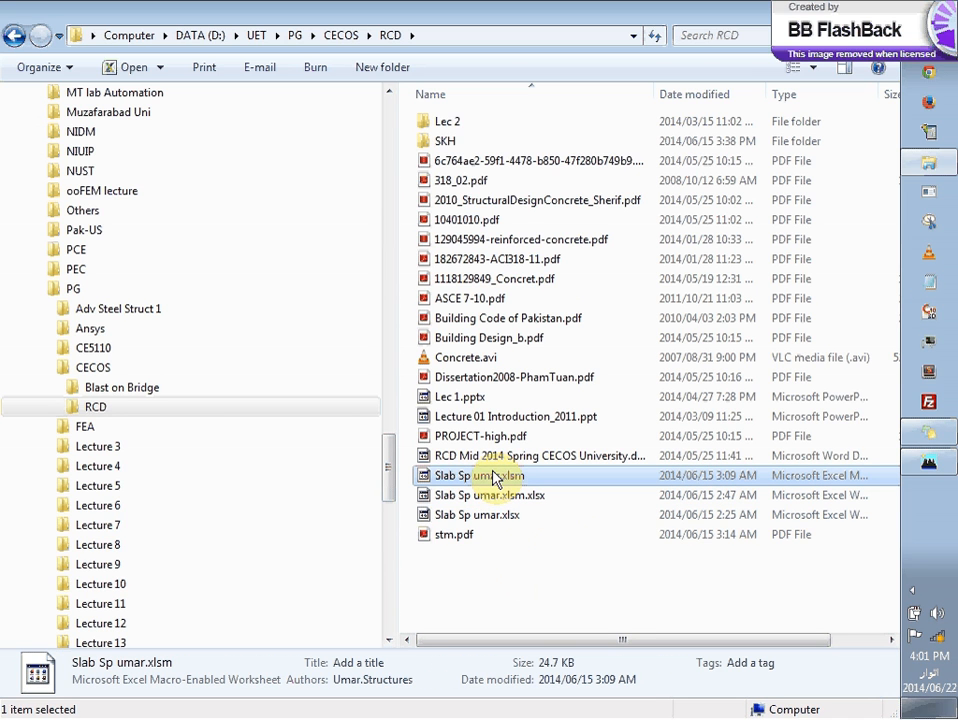
double_click(494, 476)
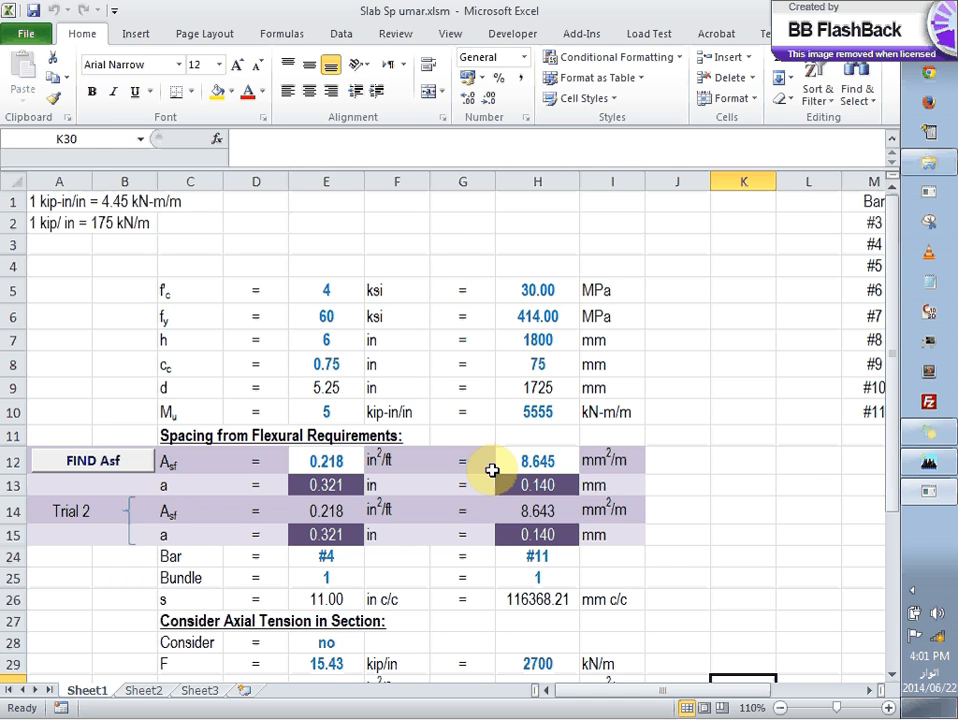
Step: Set f'c to 3 ksi and fy to 40 ksi in the US-unit column of Sheet1
left_click(401, 285)
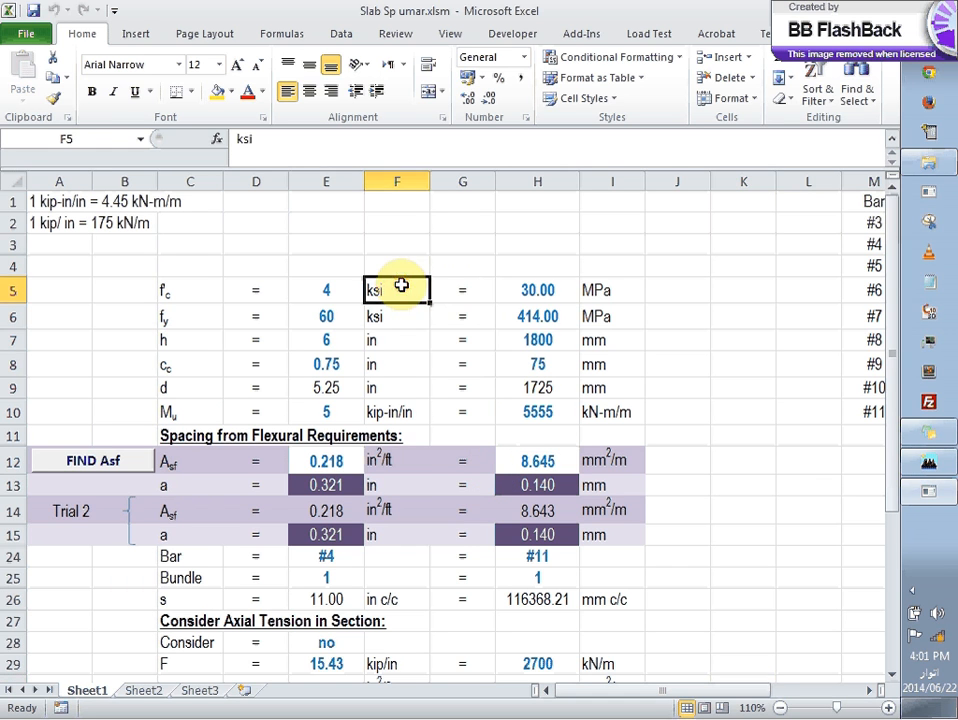
left_click(598, 291)
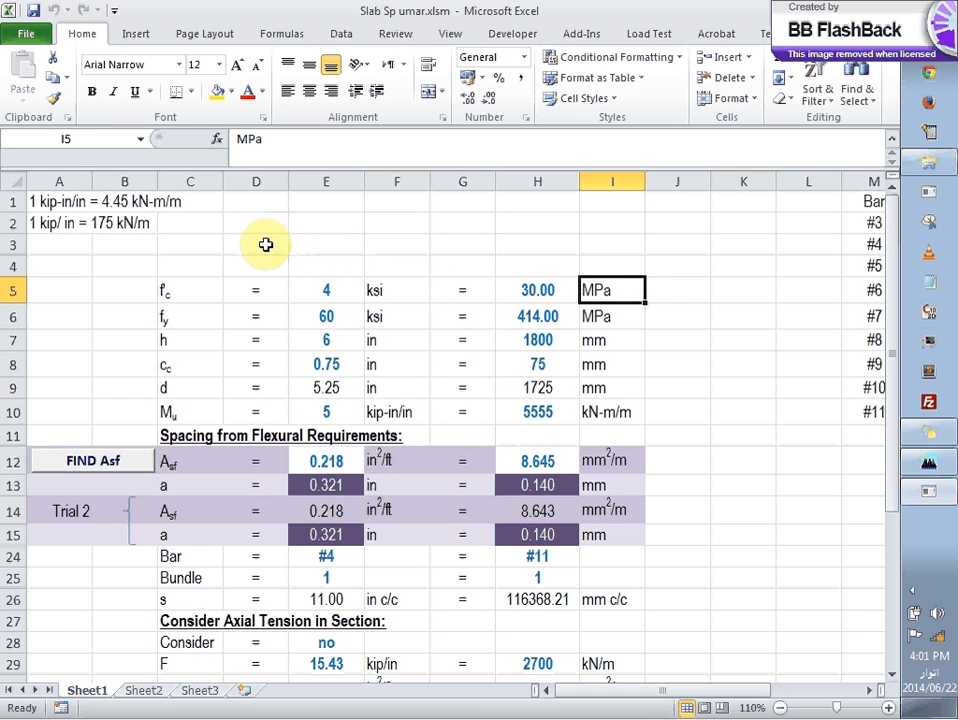
left_click(45, 222)
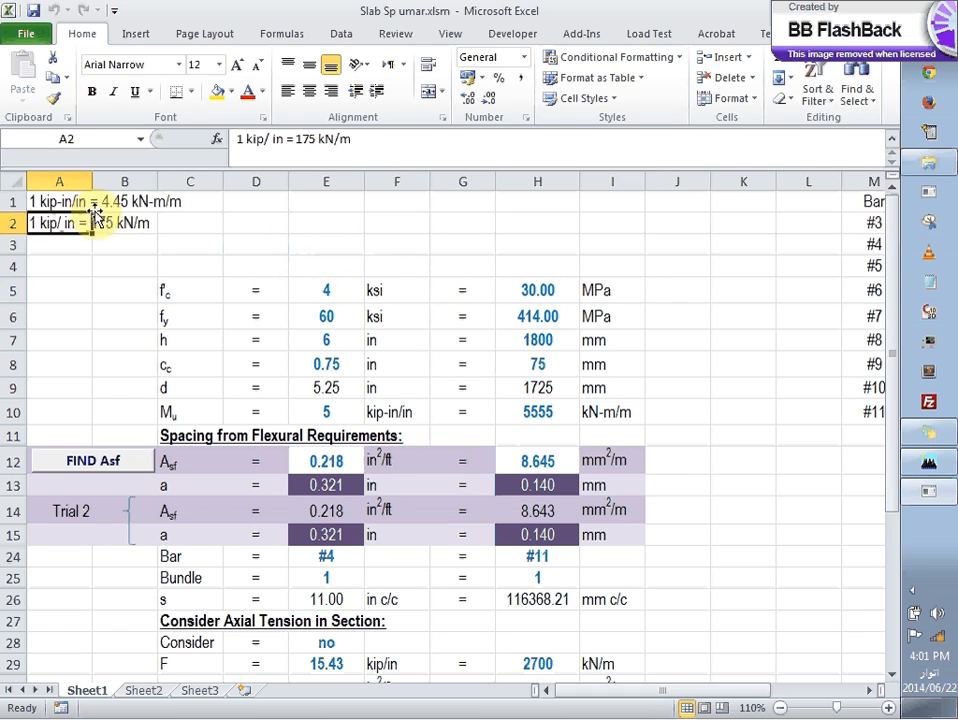
left_click(96, 208)
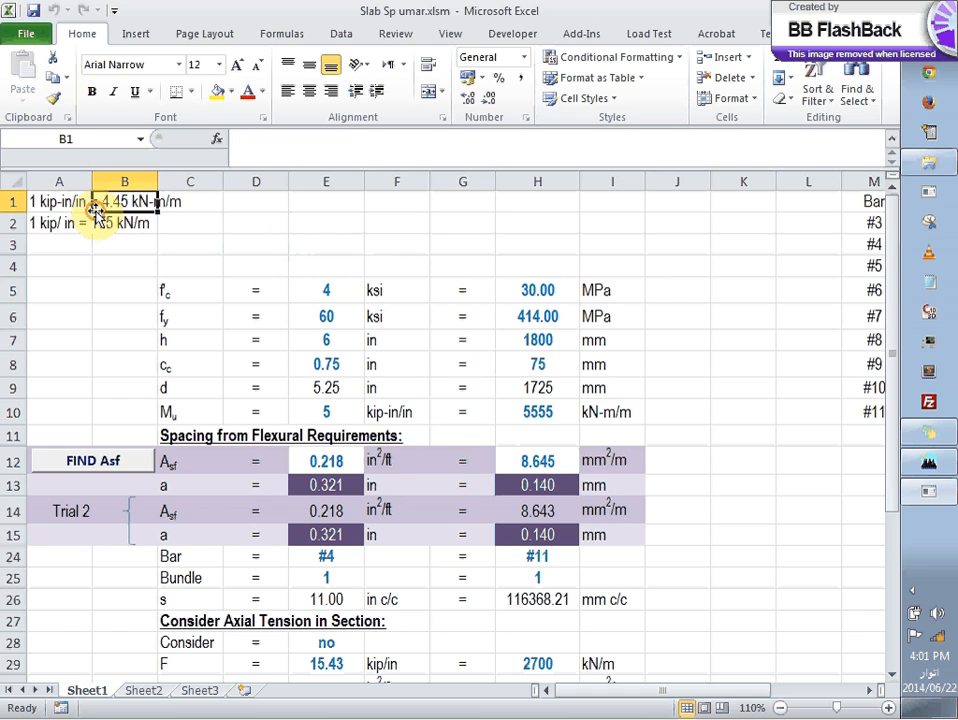
left_click(323, 287)
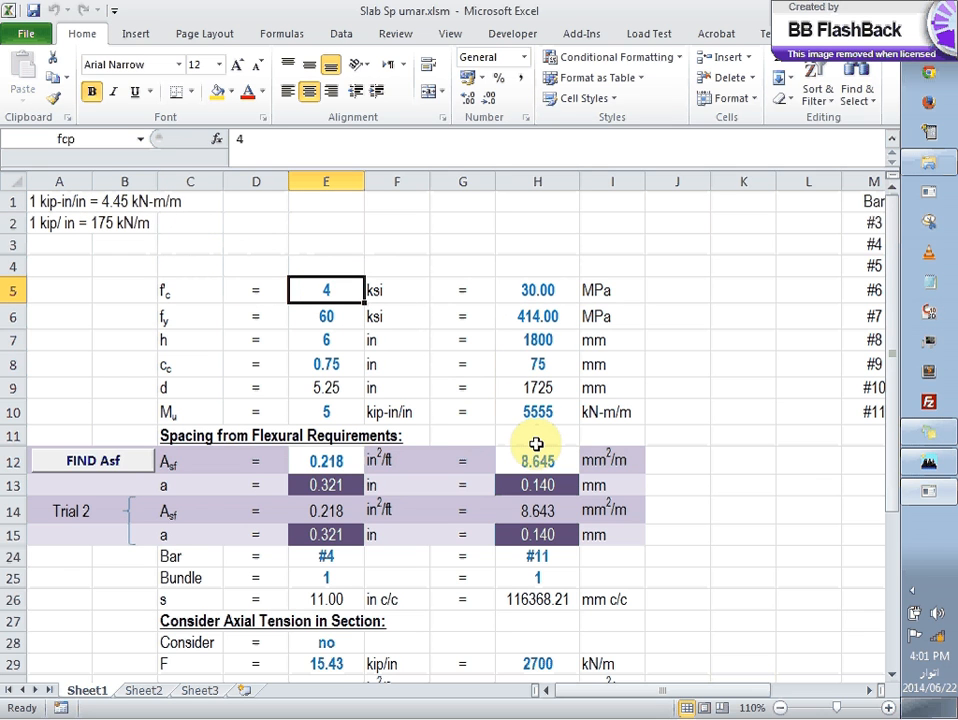
type("3")
key("Return")
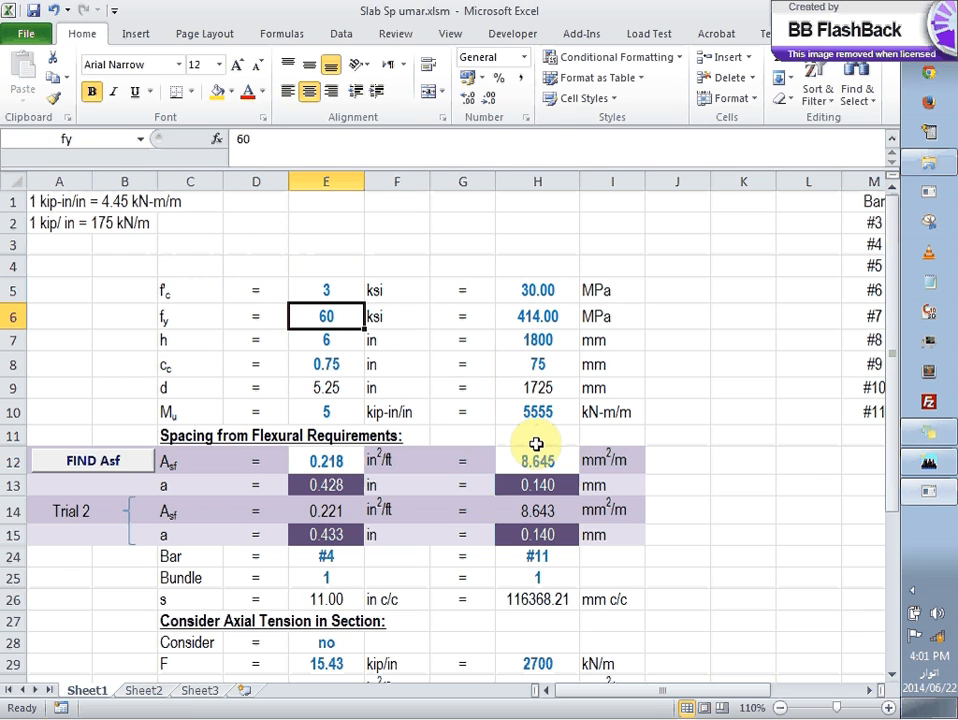
type("4")
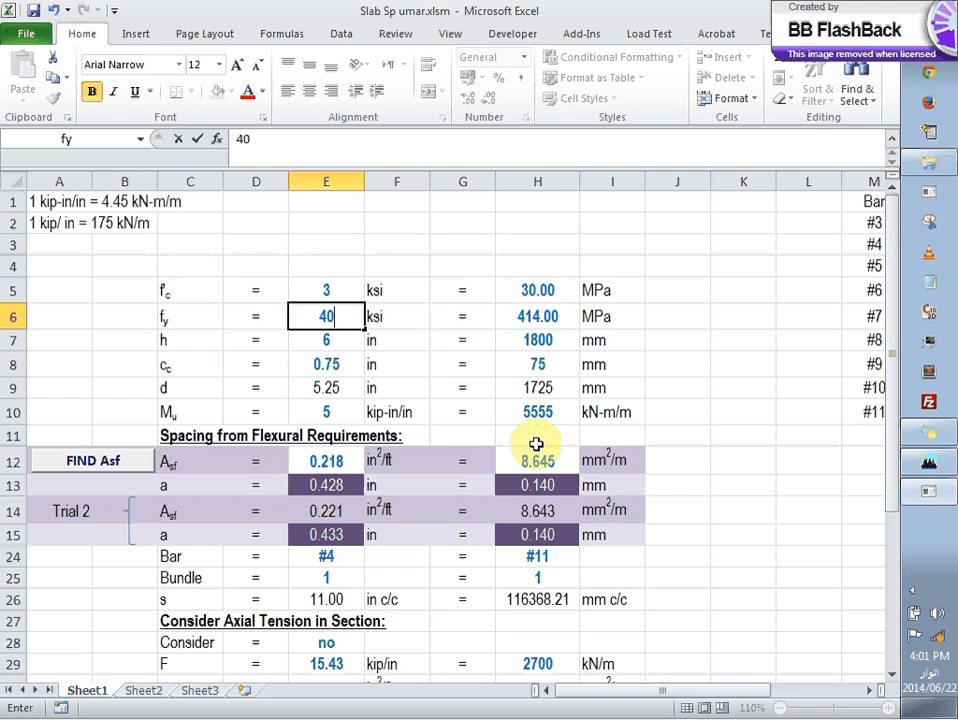
type("0")
key("Return")
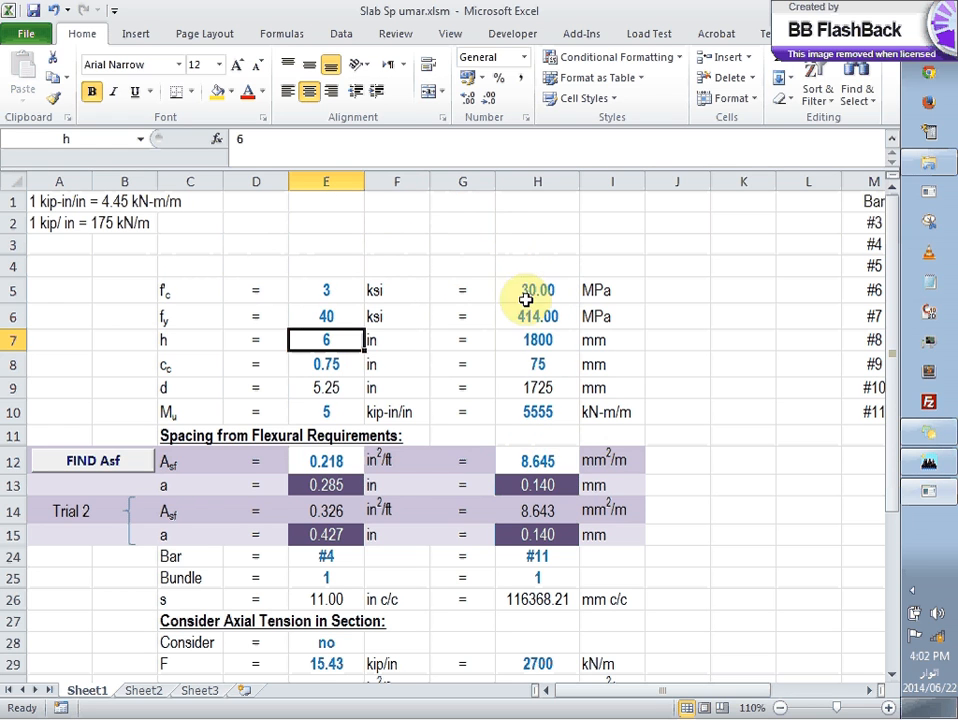
Step: Review the concrete cover, effective depth and Mu cells in the US-unit column
left_click(342, 366)
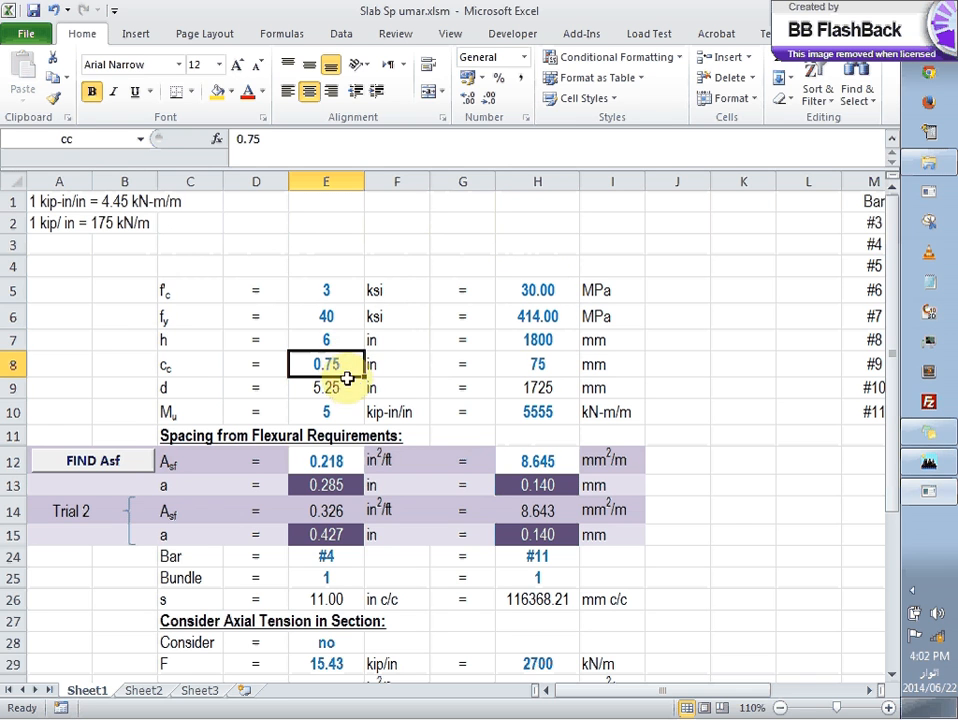
left_click(355, 389)
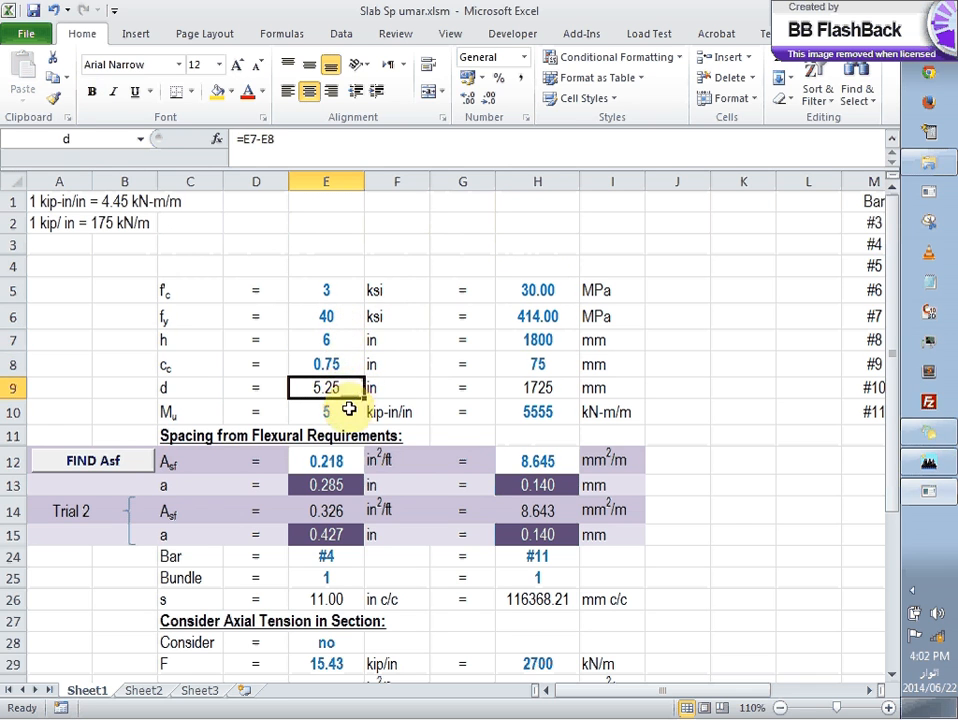
left_click(347, 413)
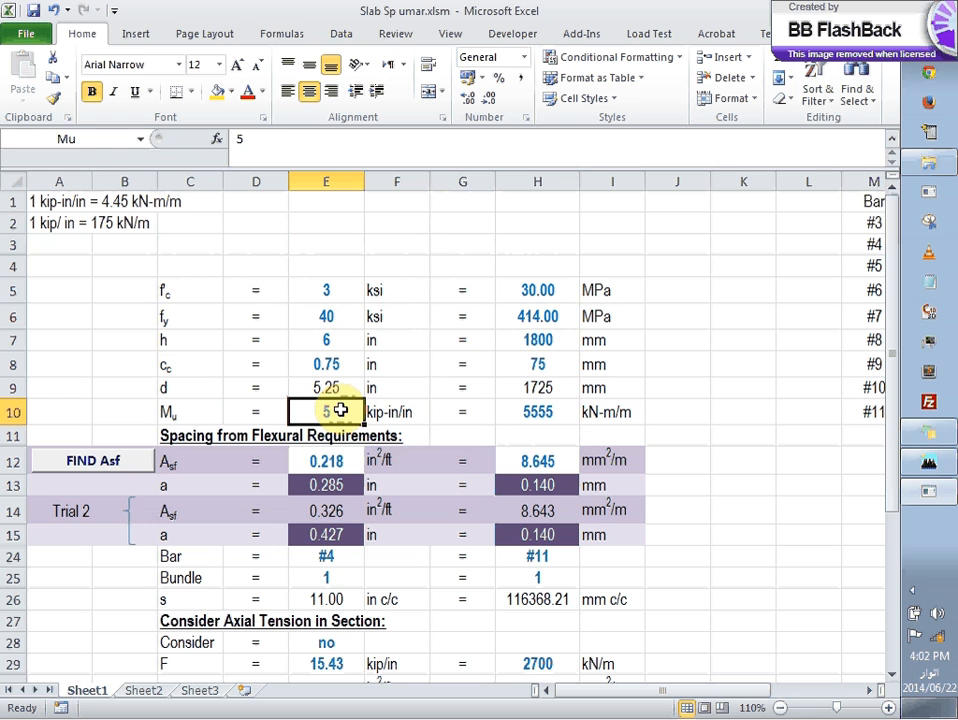
Step: Switch to ETABS and inspect the M11 values in the detailed contour diagrams of the two Story4 slab panels left of the central column
left_click(927, 490)
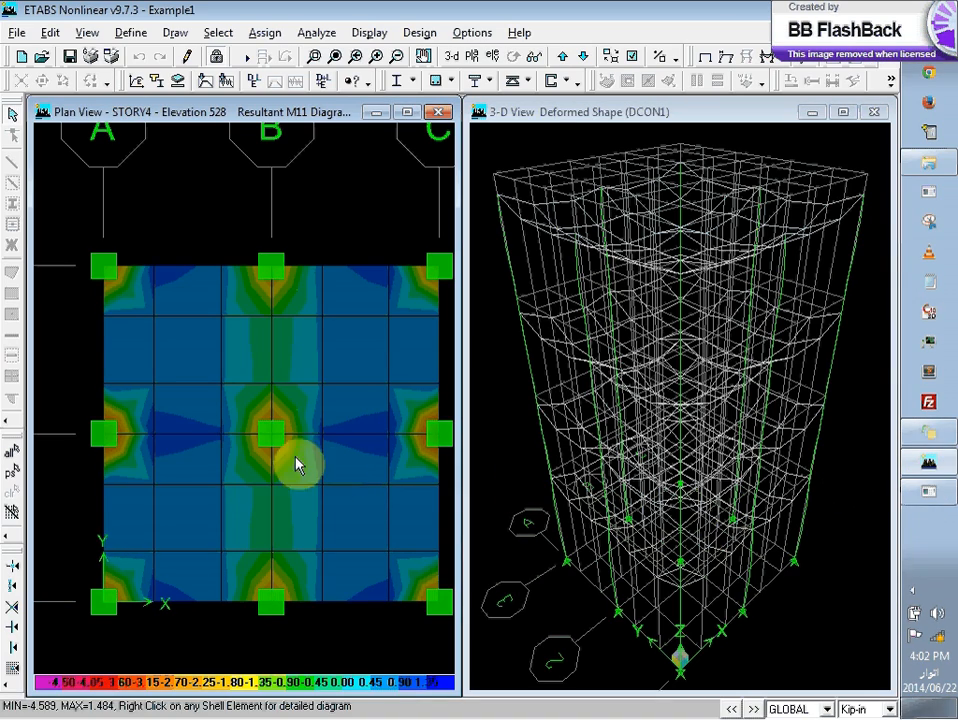
right_click(240, 466)
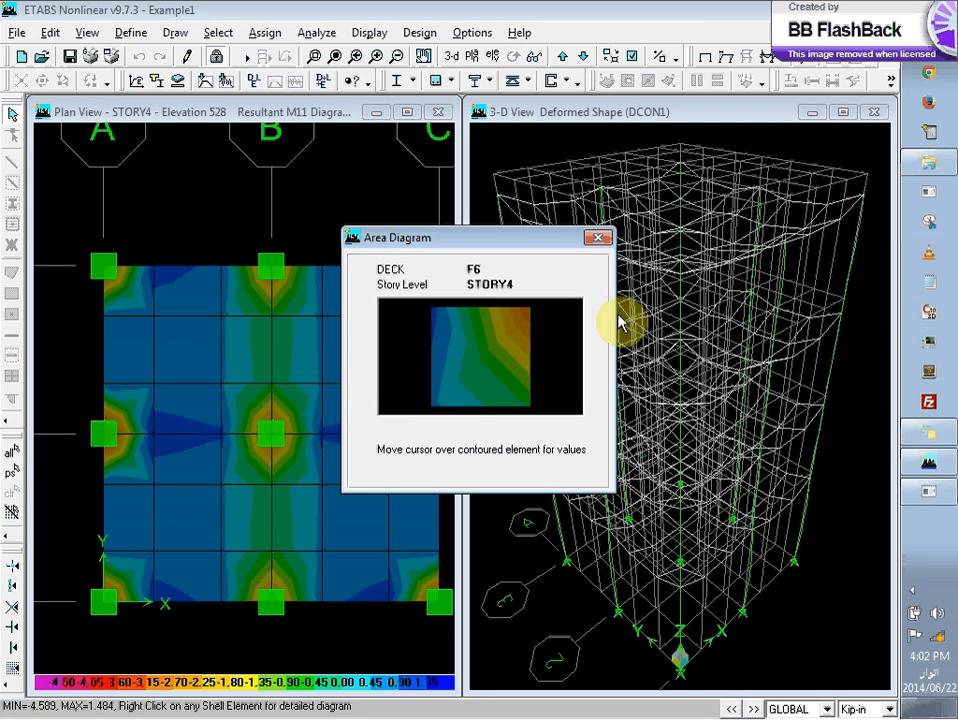
mouse_move(503, 357)
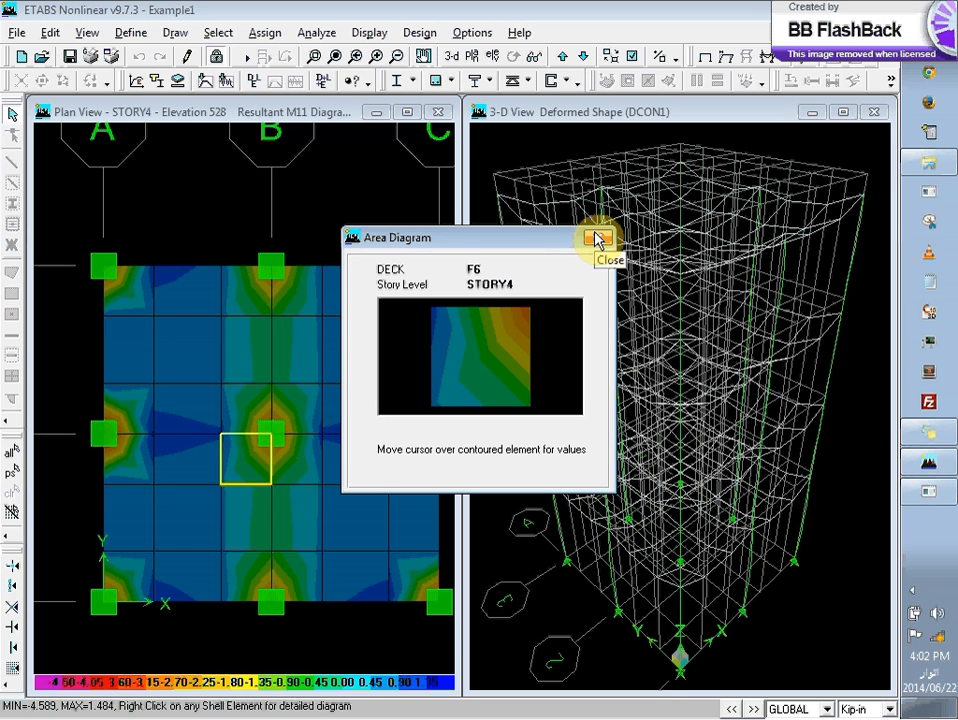
mouse_move(464, 385)
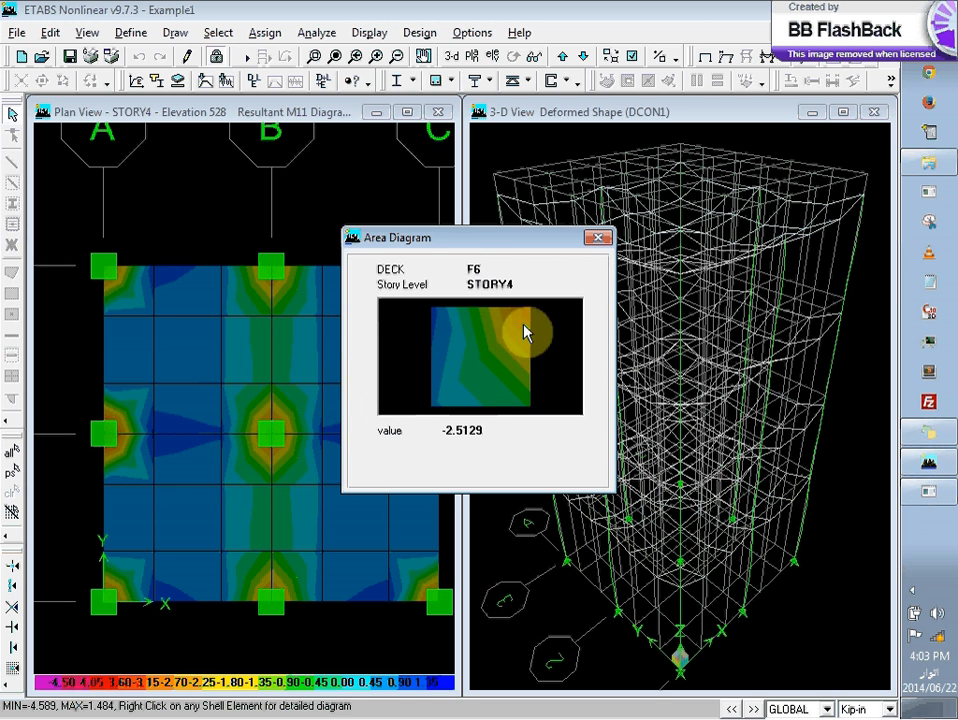
mouse_move(529, 318)
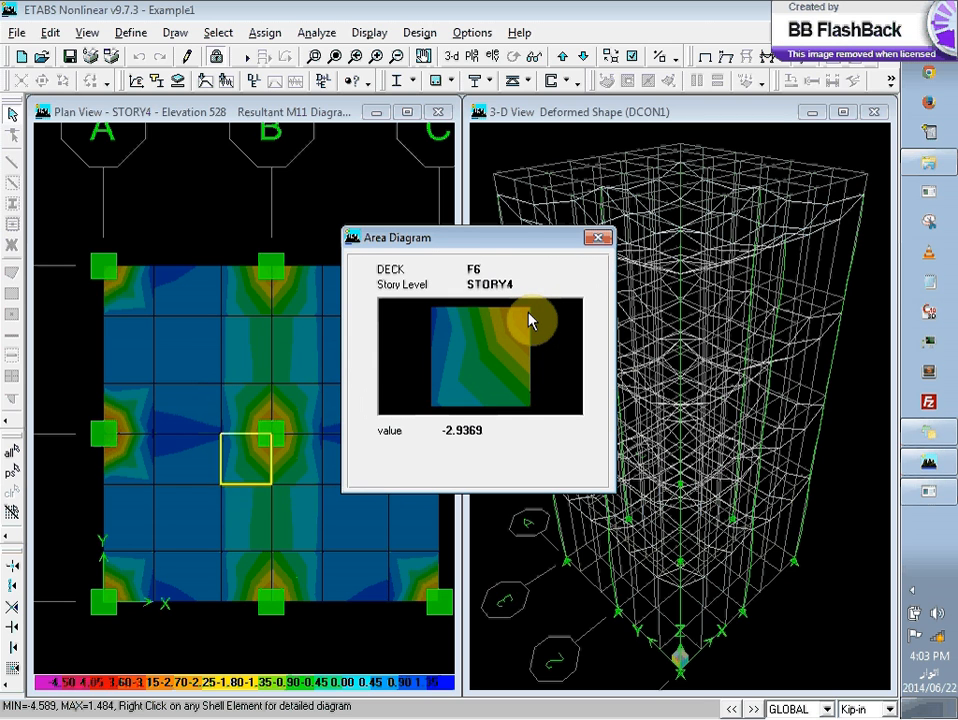
mouse_move(457, 346)
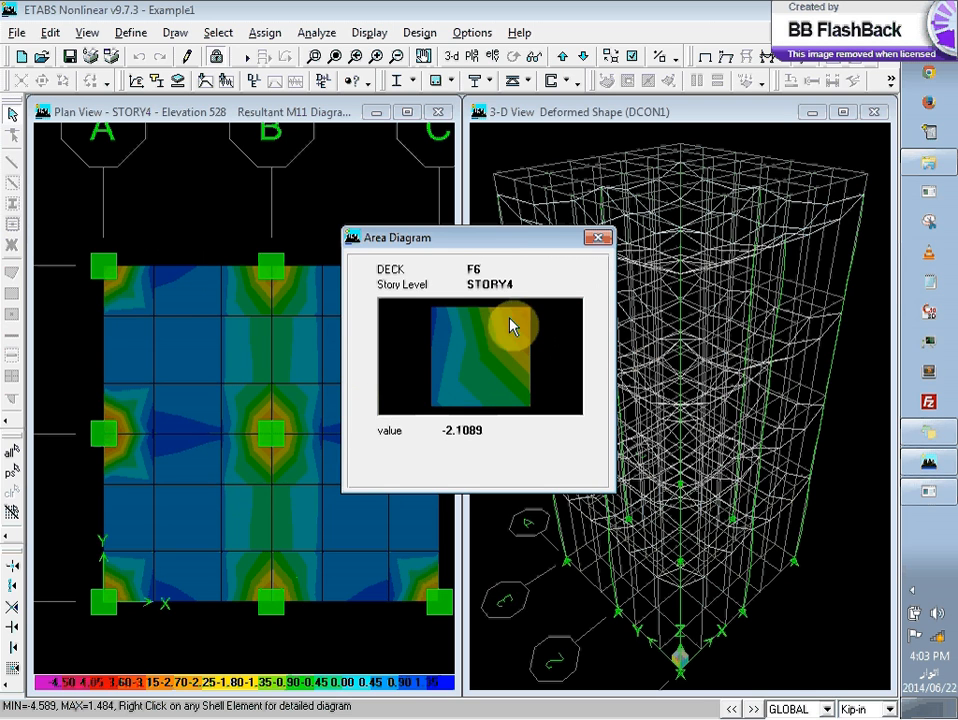
right_click(231, 395)
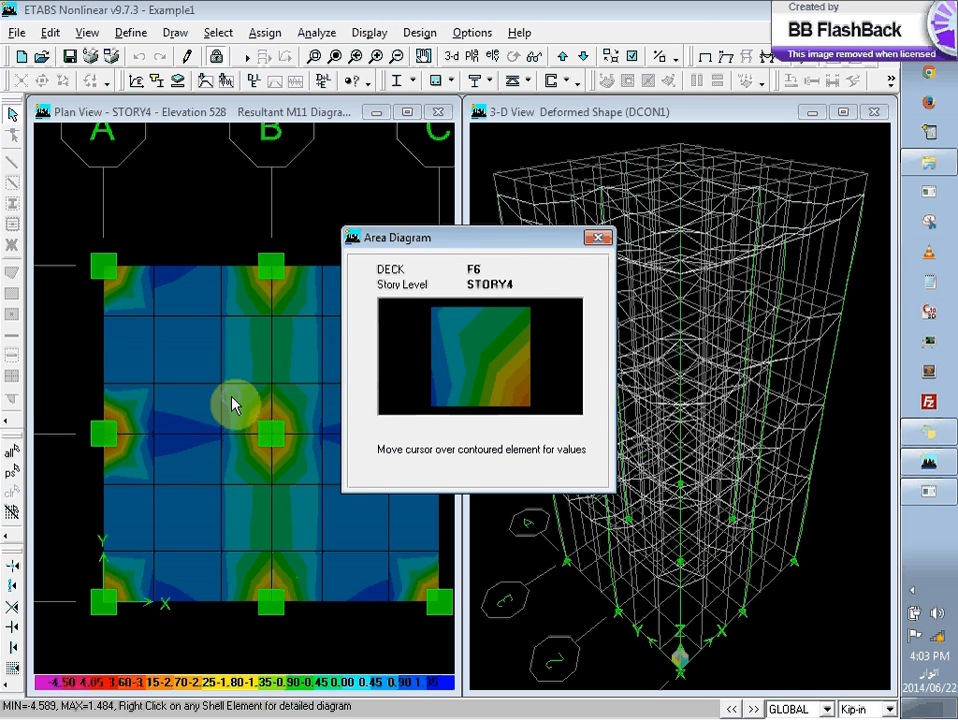
mouse_move(496, 406)
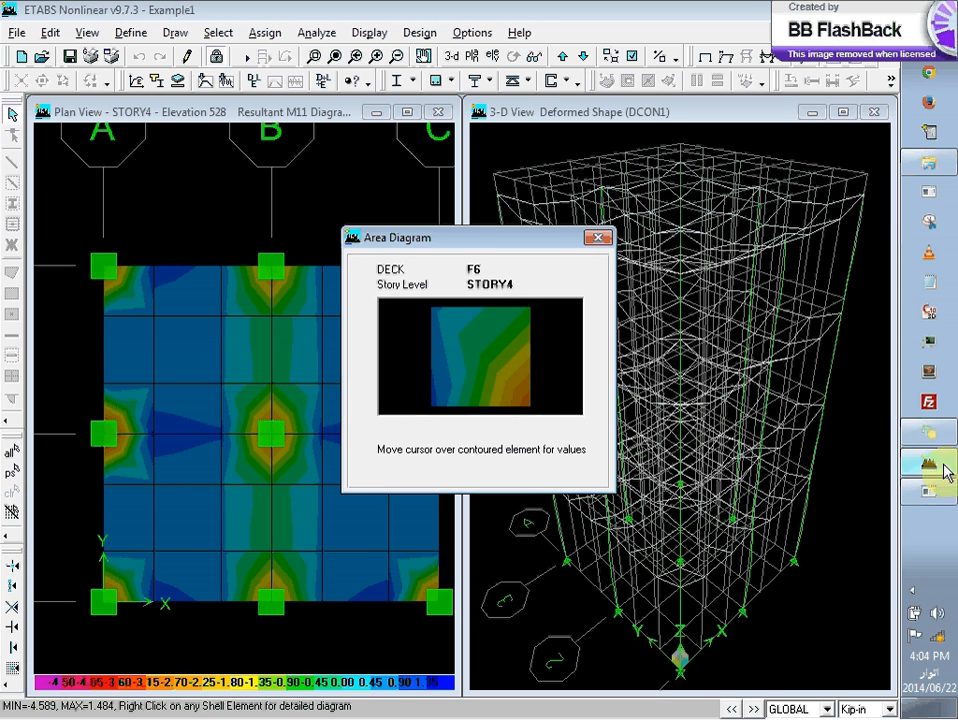
Step: Return to the Excel slab workbook and enter 1.41 kip-in/in as the moment Mu
left_click(930, 493)
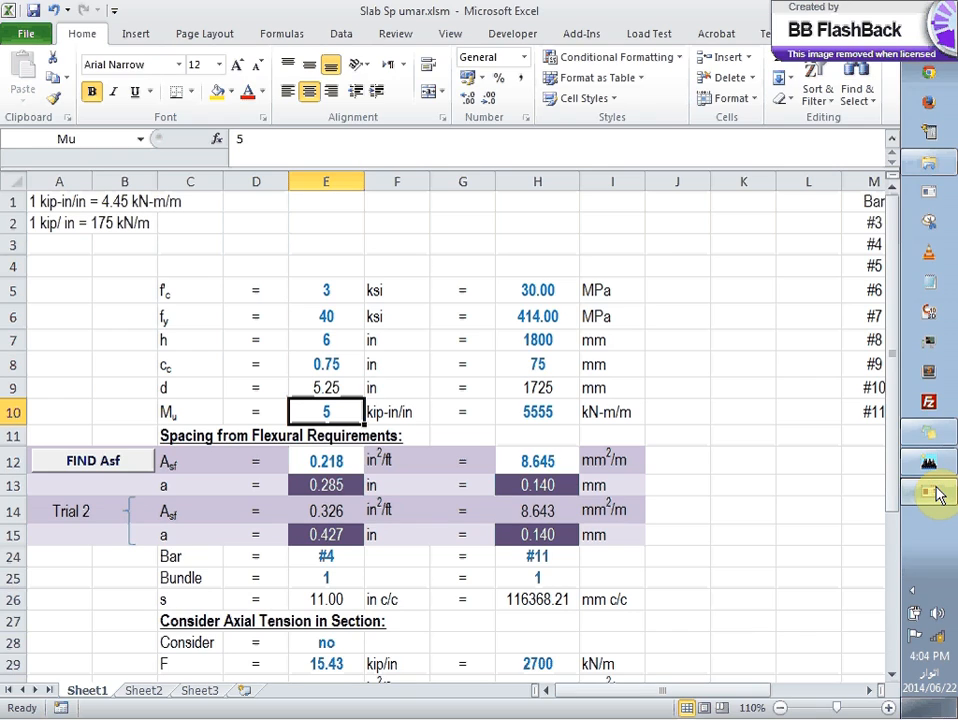
left_click(934, 493)
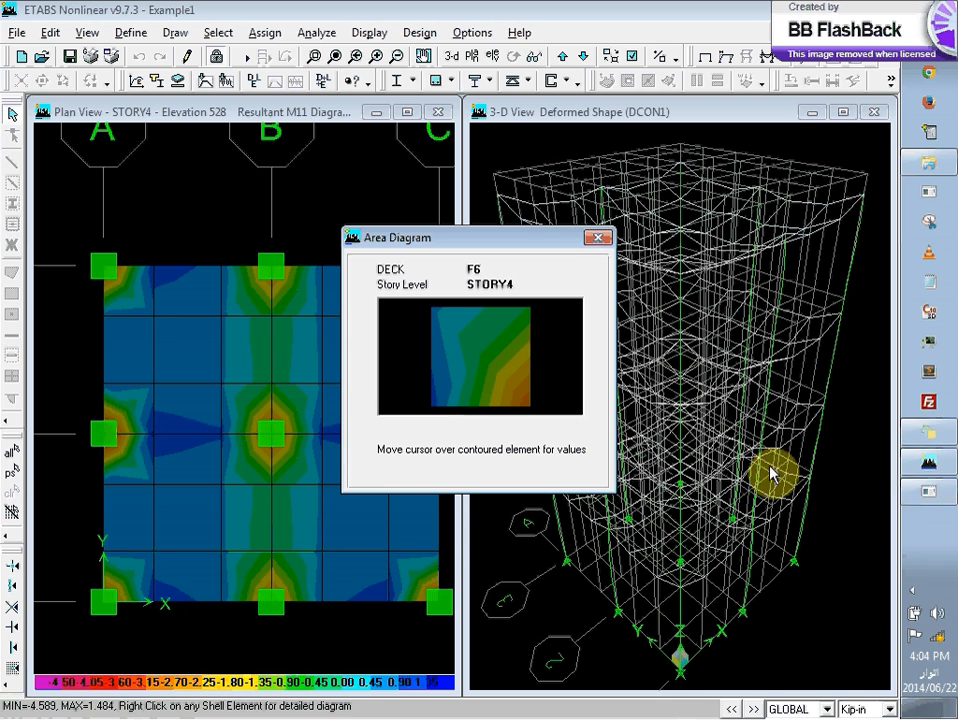
left_click(931, 490)
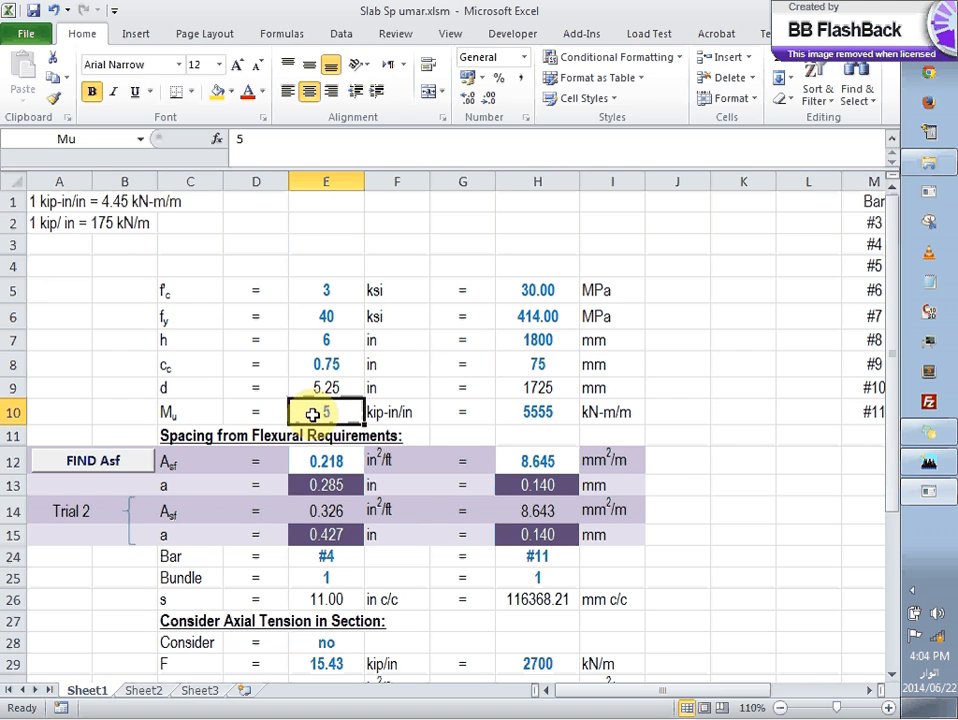
type("1.41")
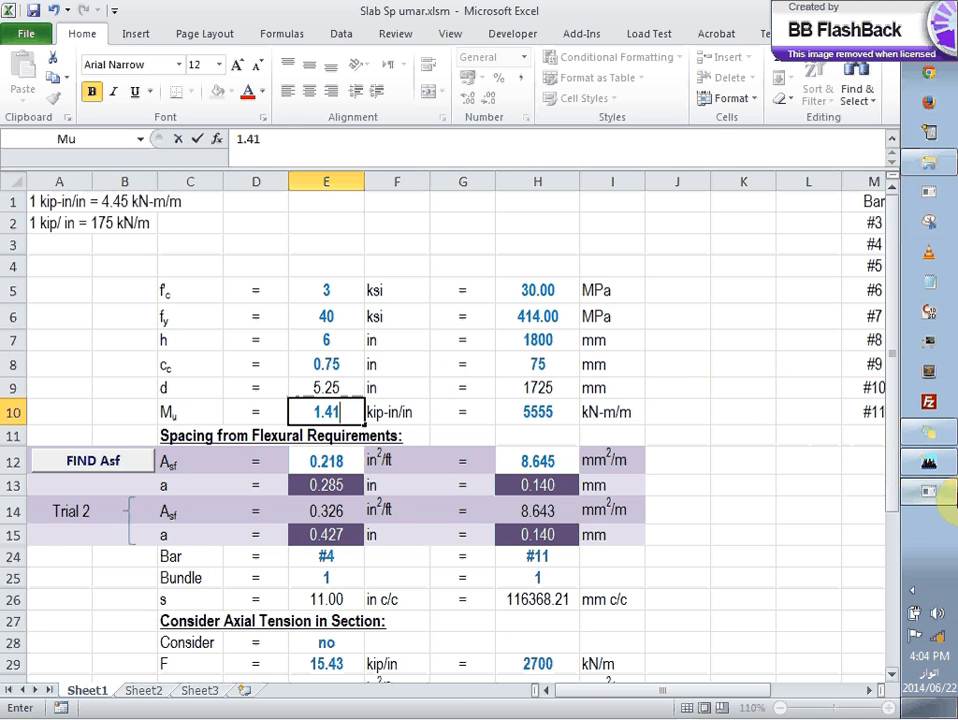
Step: Switch to ETABS and display the M11 shell force contours on the Story4 plan for the DCMPS2 combo
left_click(929, 464)
left_click(598, 238)
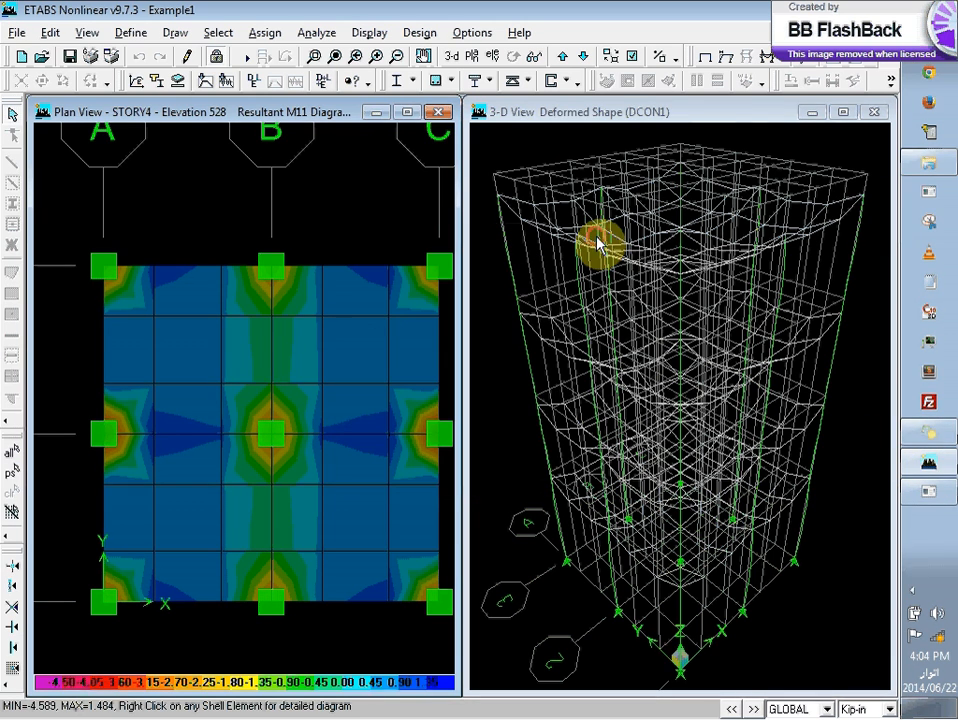
left_click_drag(301, 112, 279, 113)
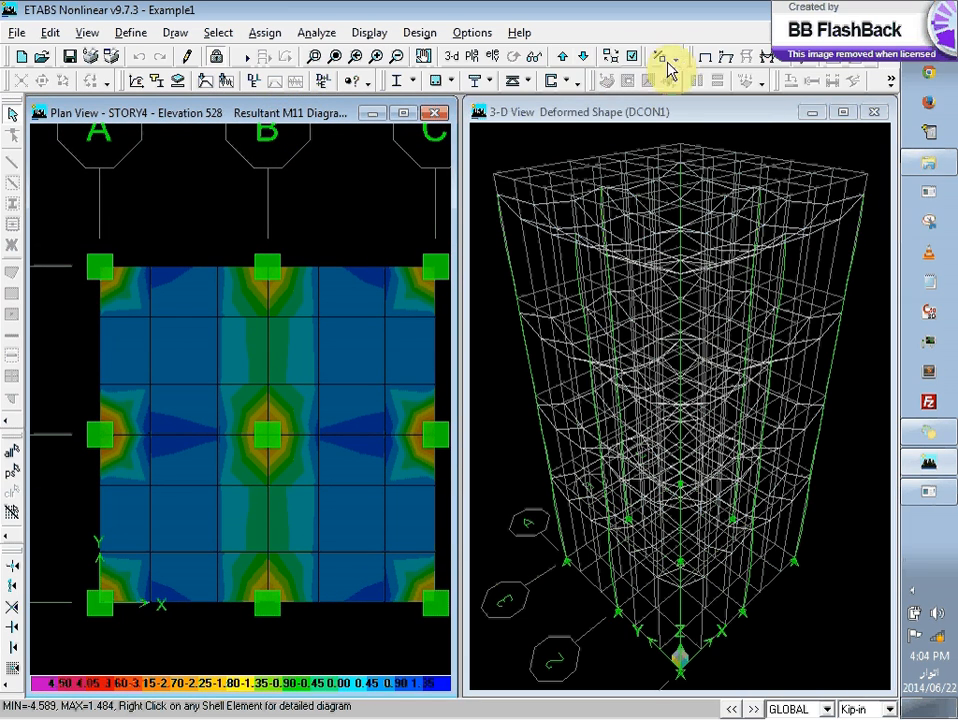
left_click(785, 63)
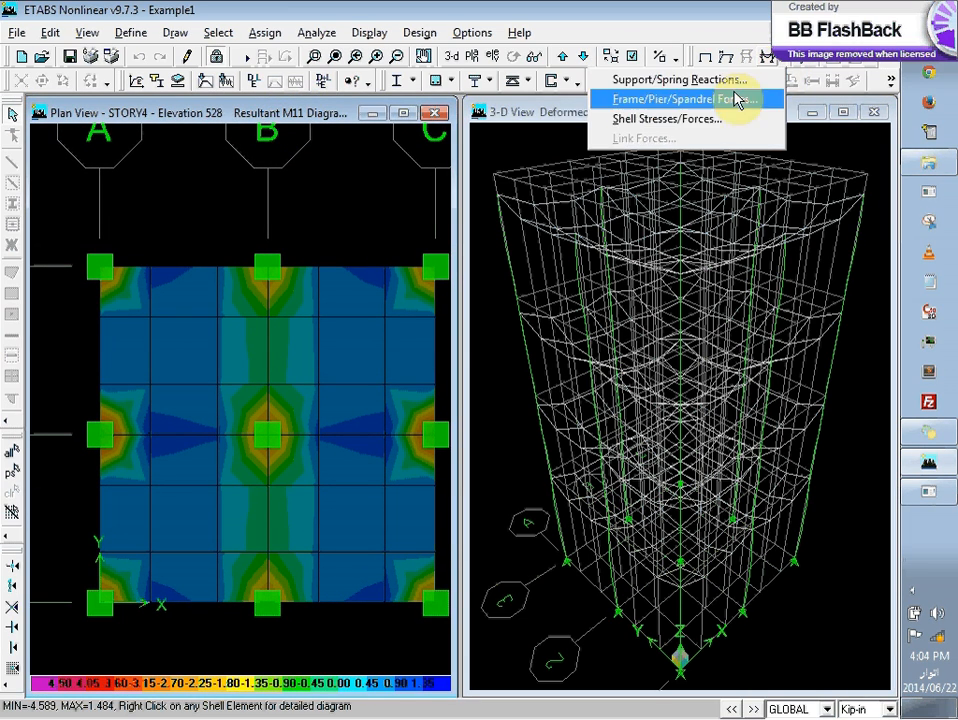
left_click(720, 120)
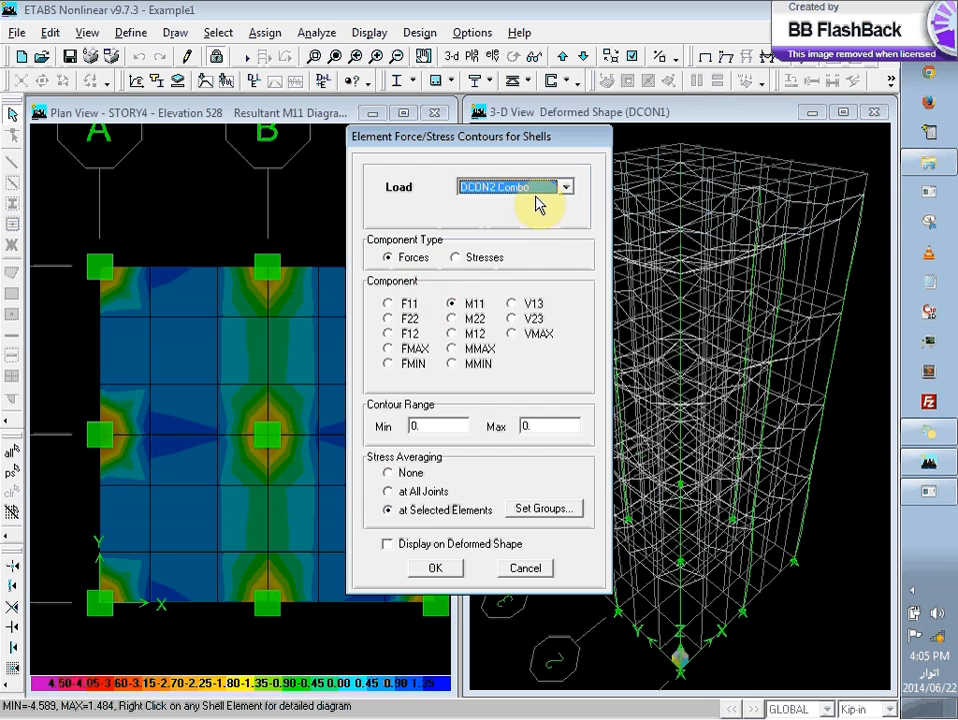
left_click(552, 188)
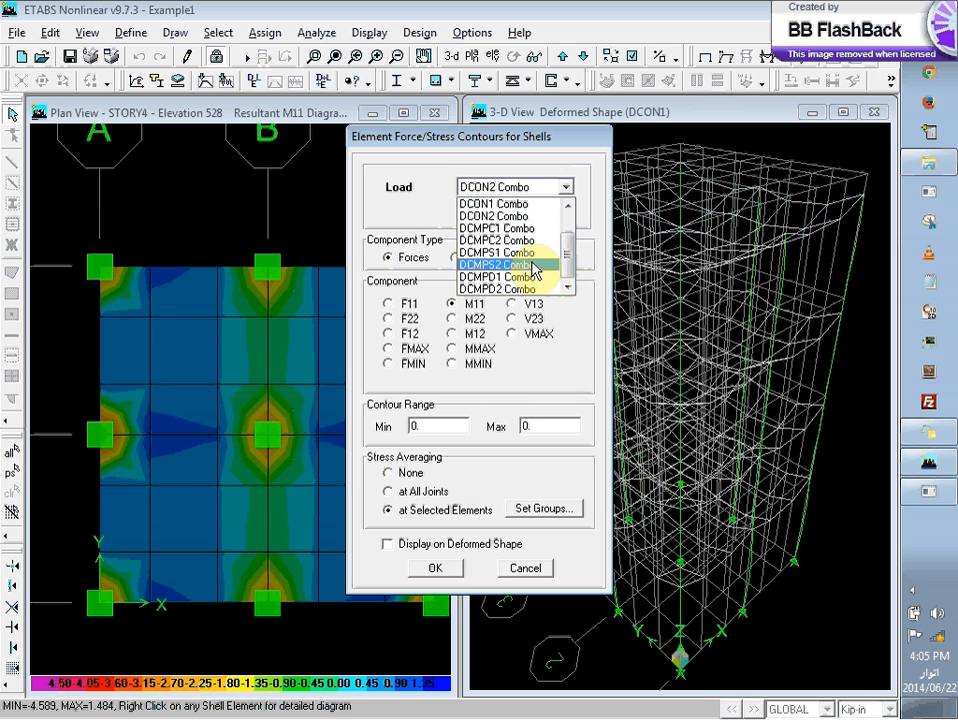
left_click(533, 266)
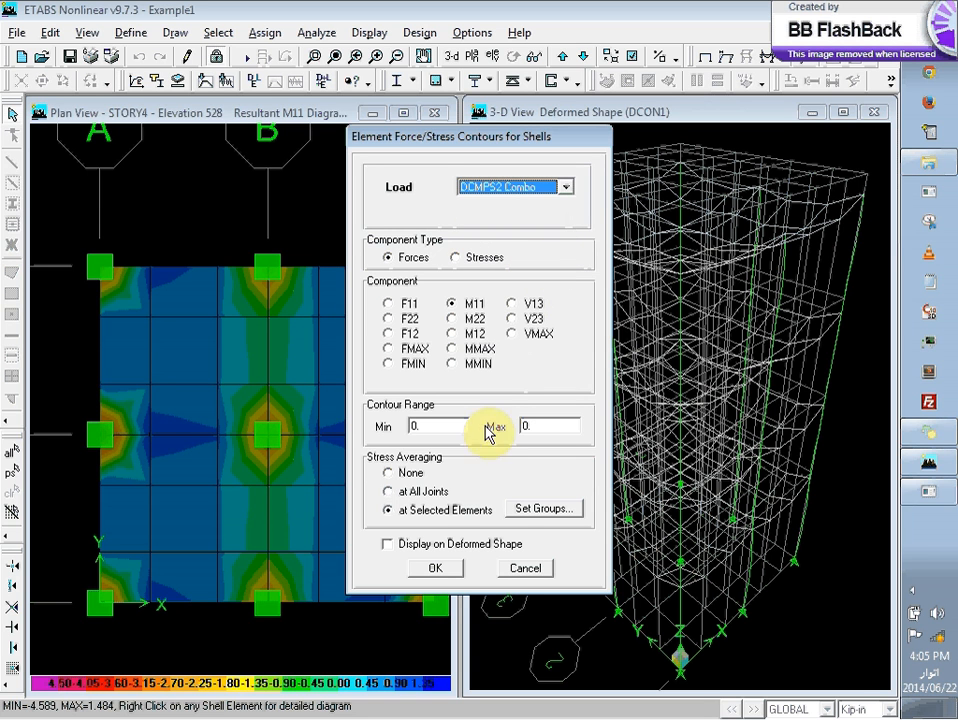
left_click(437, 569)
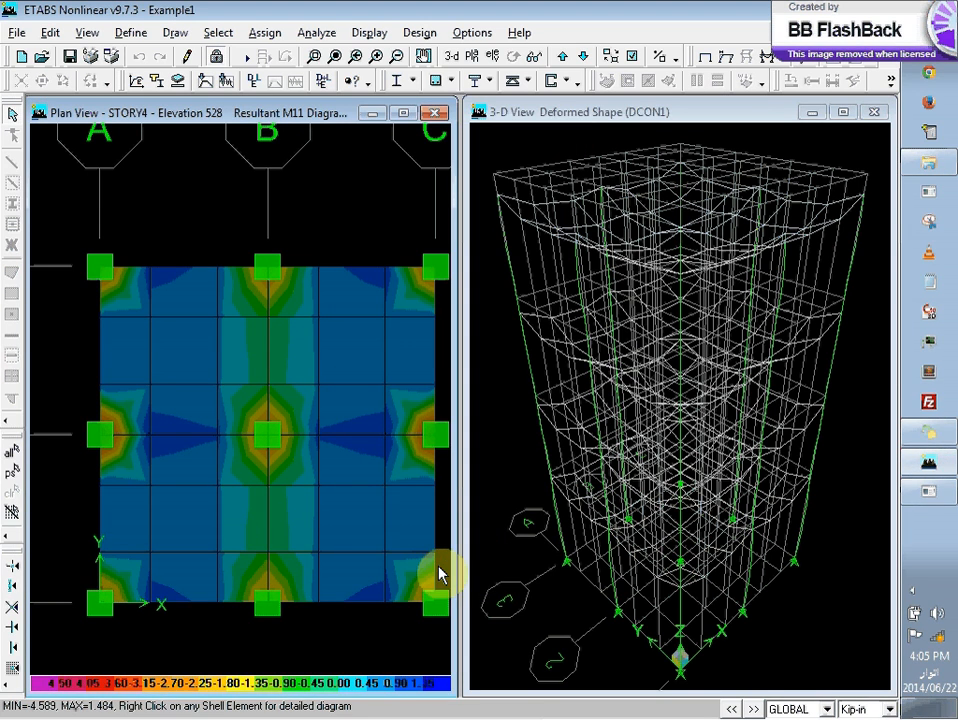
Step: Inspect the M11 values of the Story4 slab panel diagonally adjoining the central column on its lower-left side, and return to the Excel workbook
right_click(249, 452)
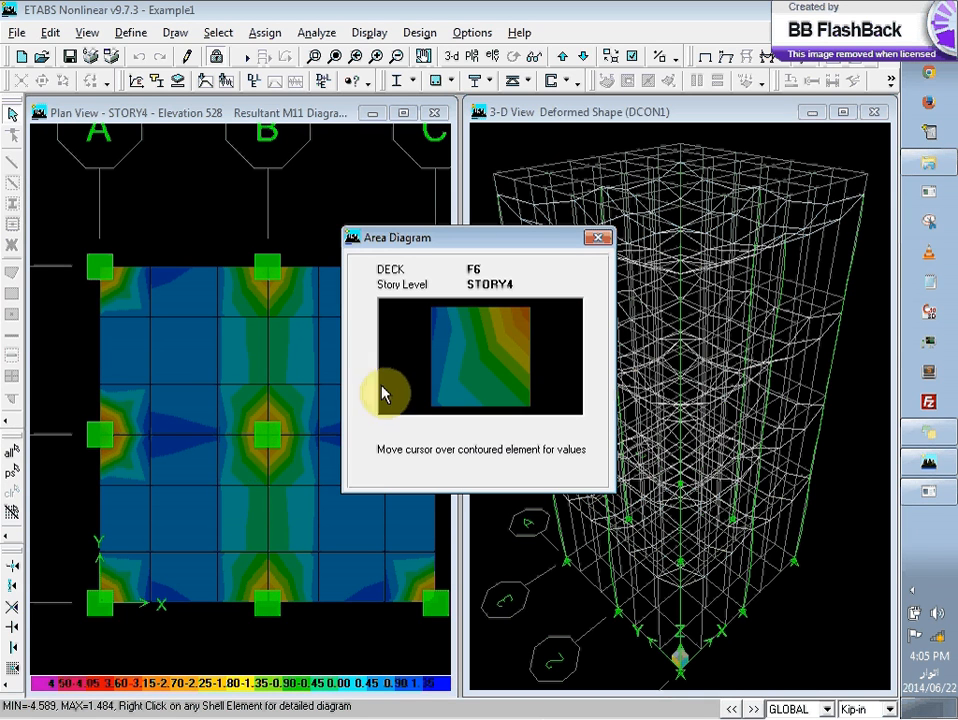
mouse_move(487, 353)
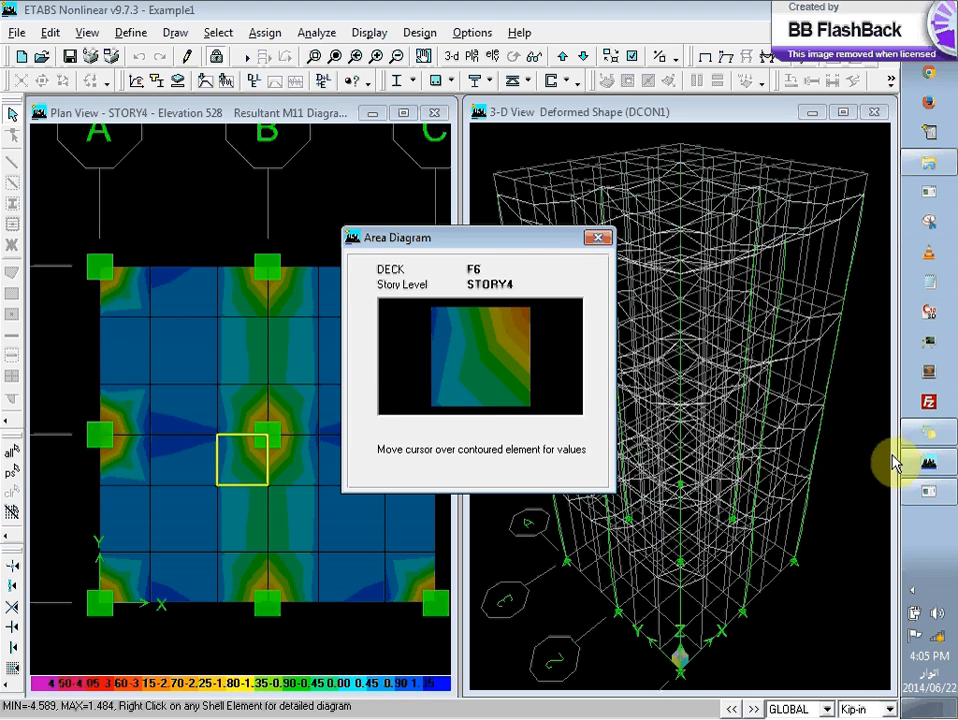
left_click(930, 471)
left_click(930, 478)
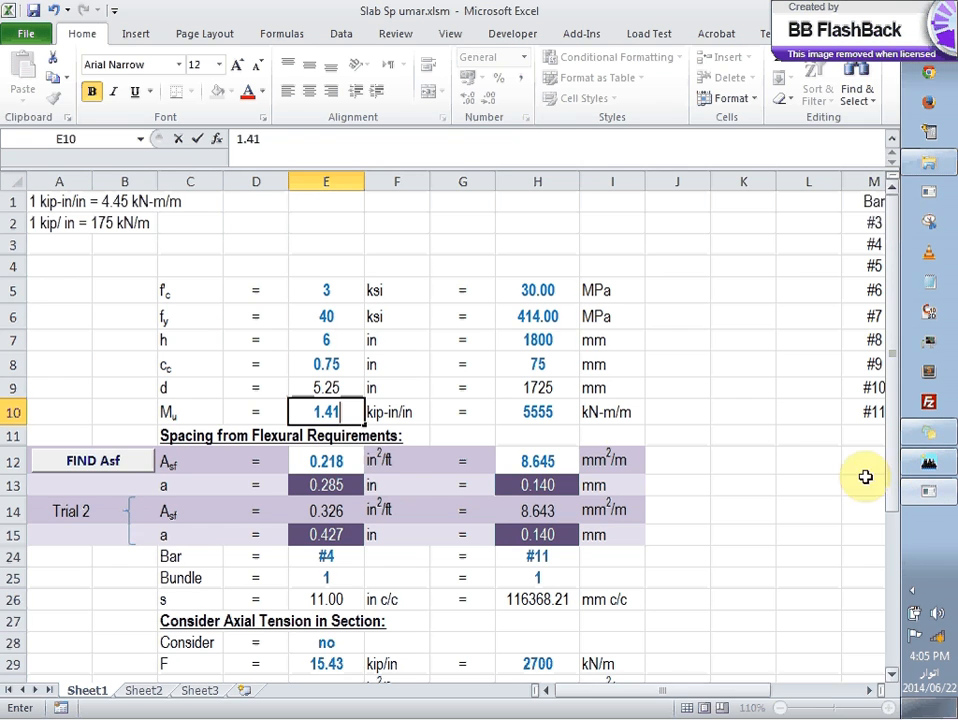
Step: Set the US-unit moment Mu to 2.01 kip-in/in and run the FIND Asf calculation
key("BackSpace")
key("BackSpace")
key("BackSpace")
key("BackSpace")
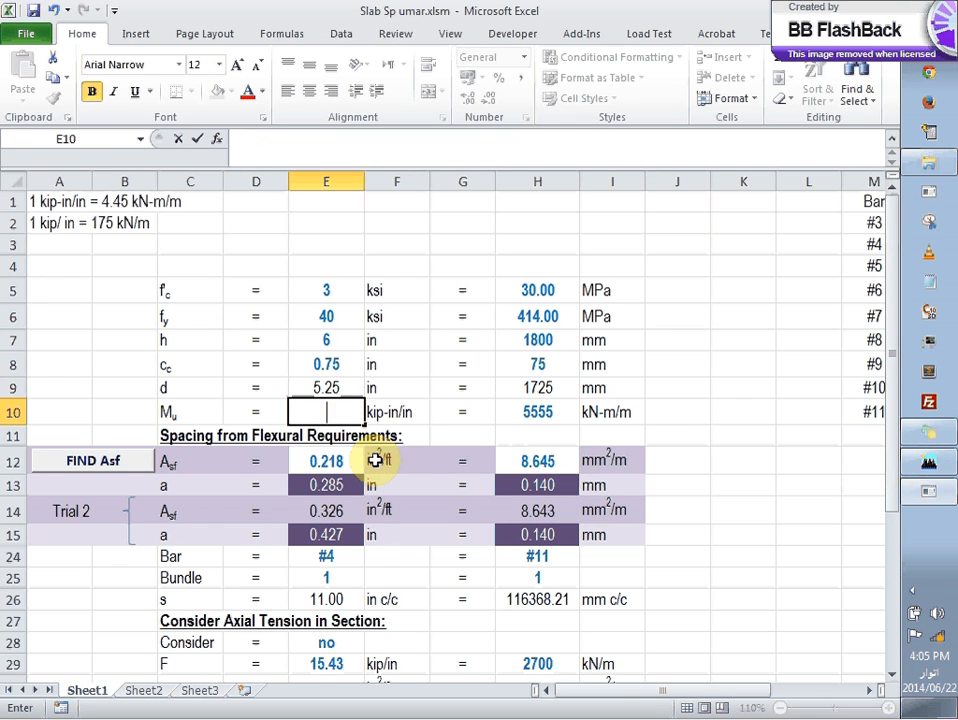
type("-2.01")
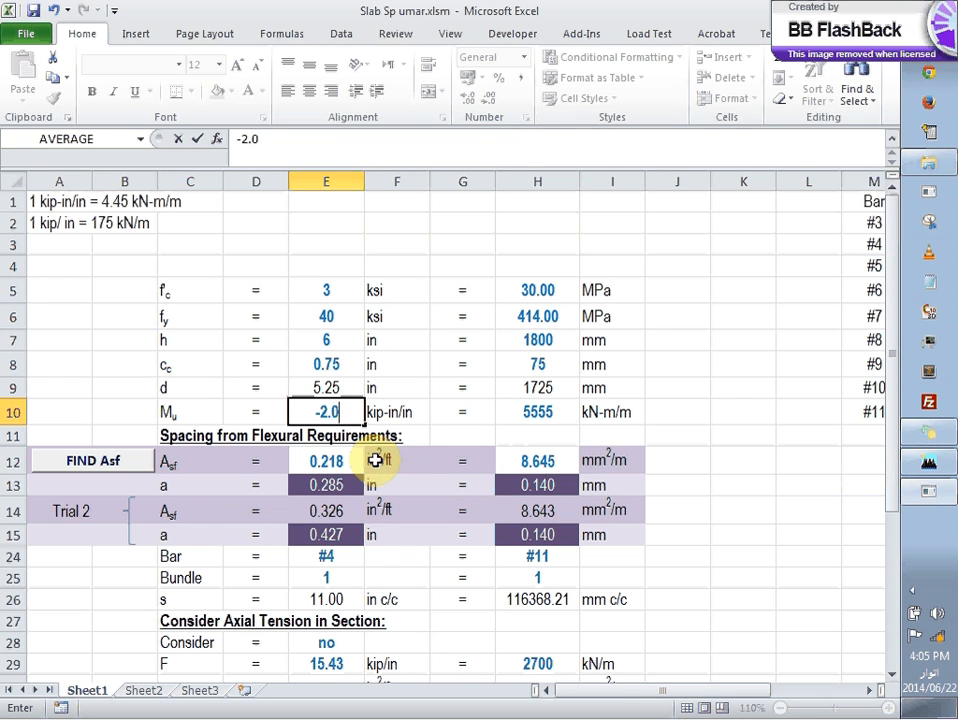
key("BackSpace")
key("BackSpace")
key("BackSpace")
key("BackSpace")
key("BackSpace")
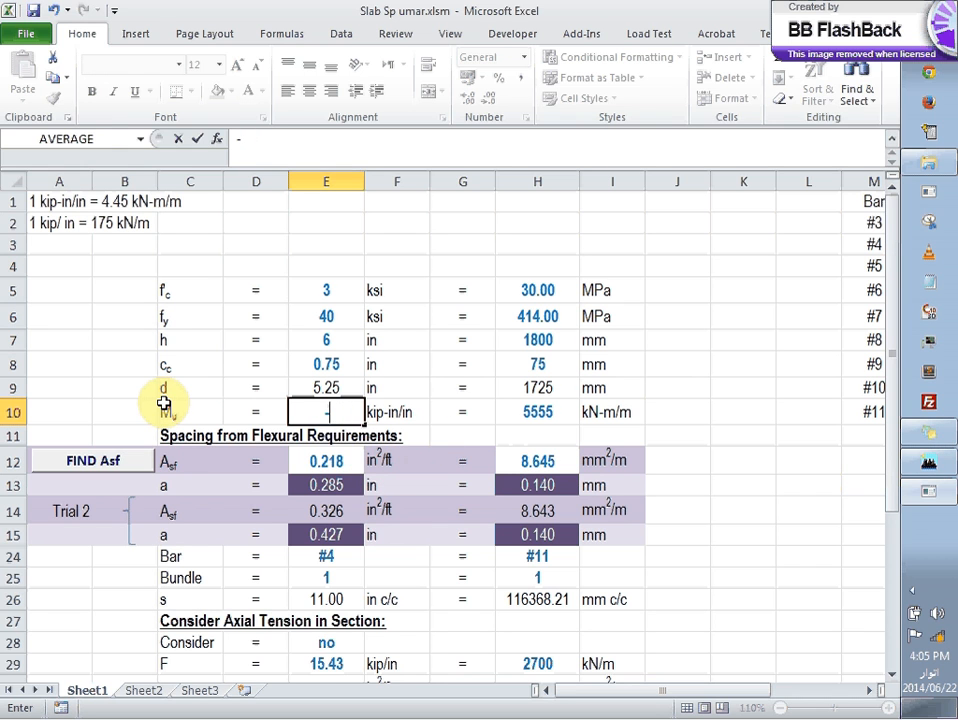
type("20")
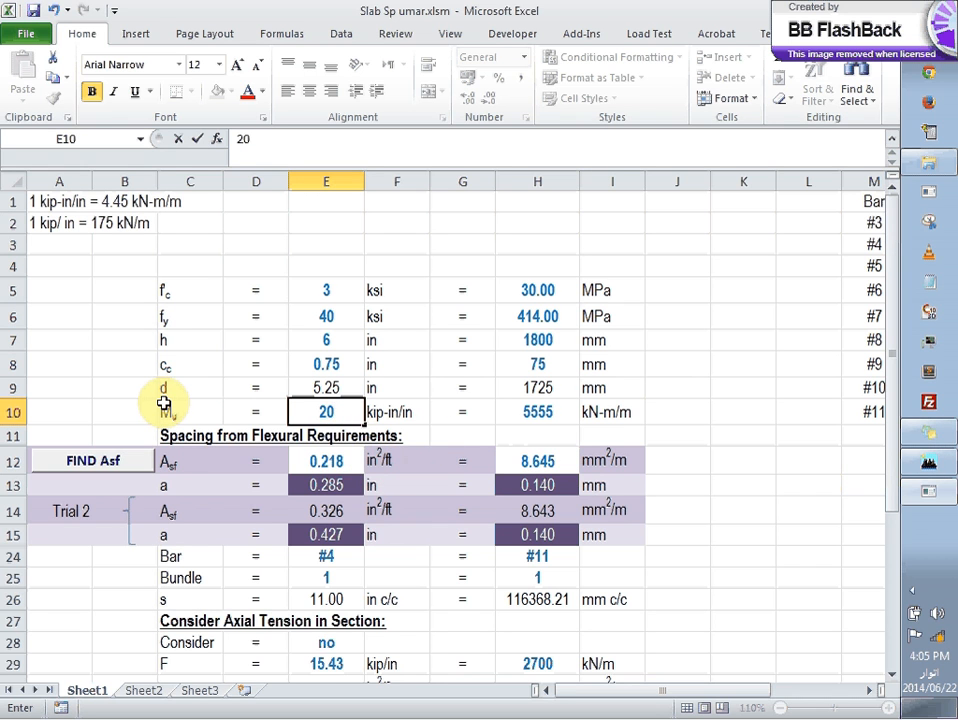
key("BackSpace")
type(".01")
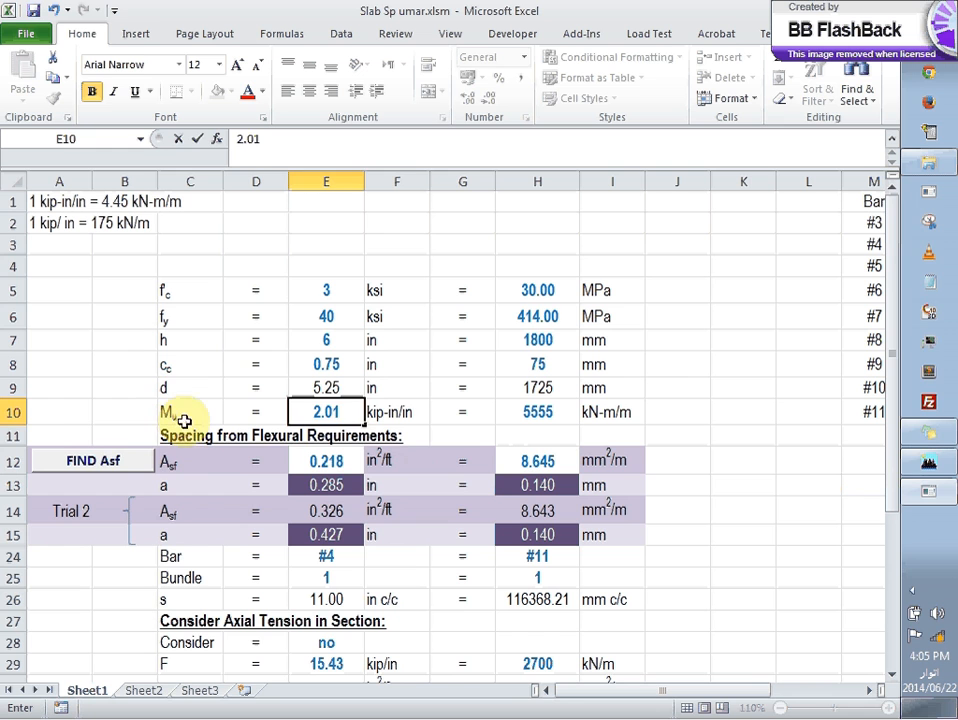
left_click(58, 410)
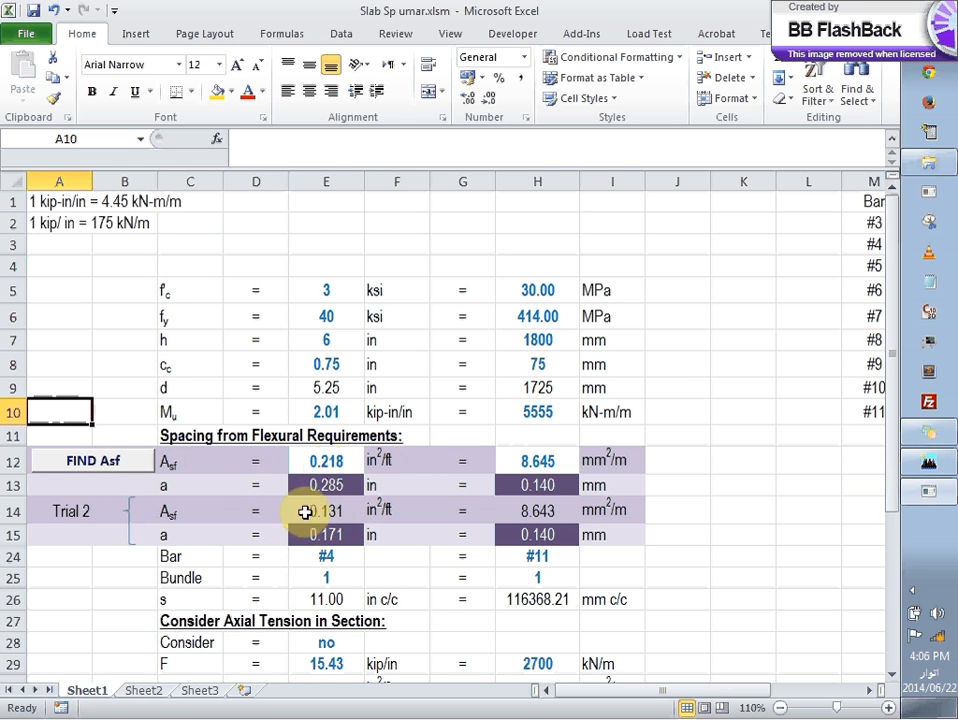
left_click(91, 464)
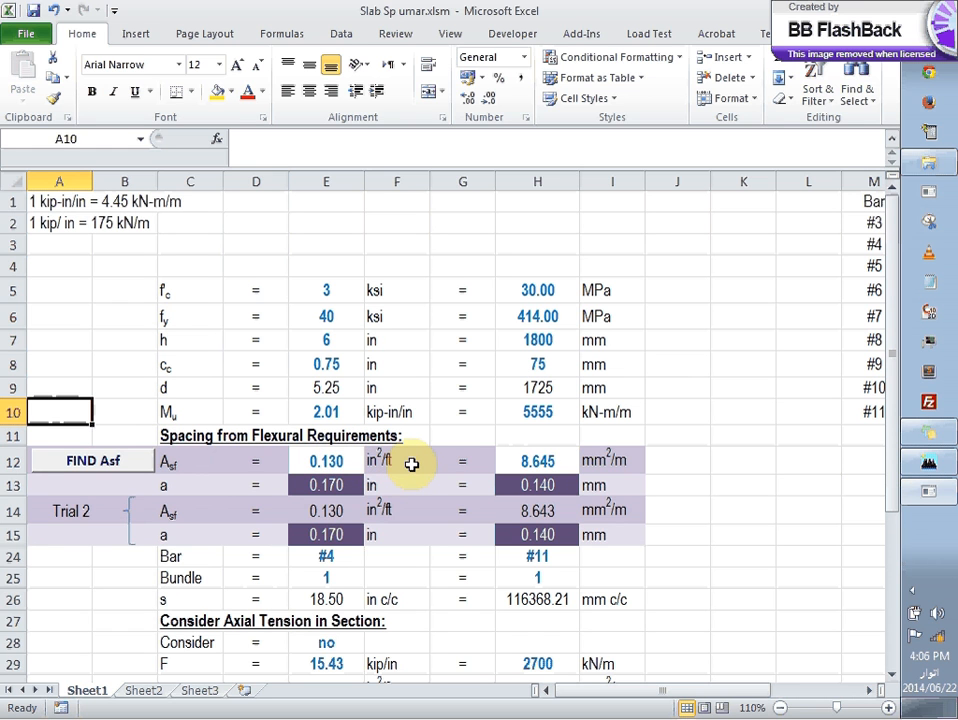
Step: Review the bar size options, bundle count and spacing formula in the US-unit flexural requirements section
scroll(411, 464, "down", 3)
left_click(342, 347)
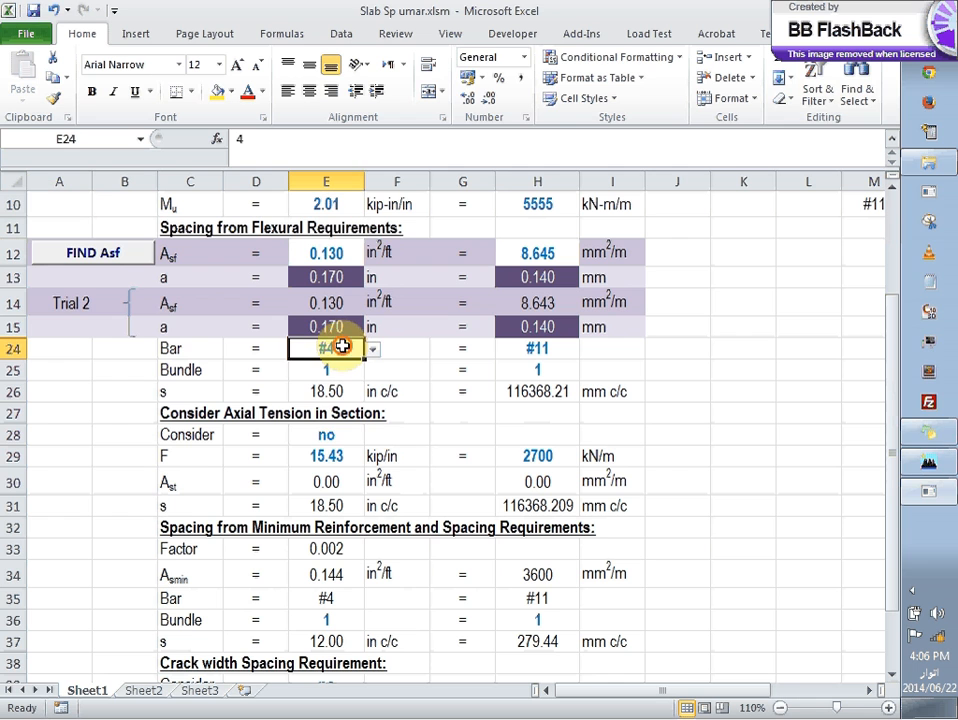
left_click(372, 349)
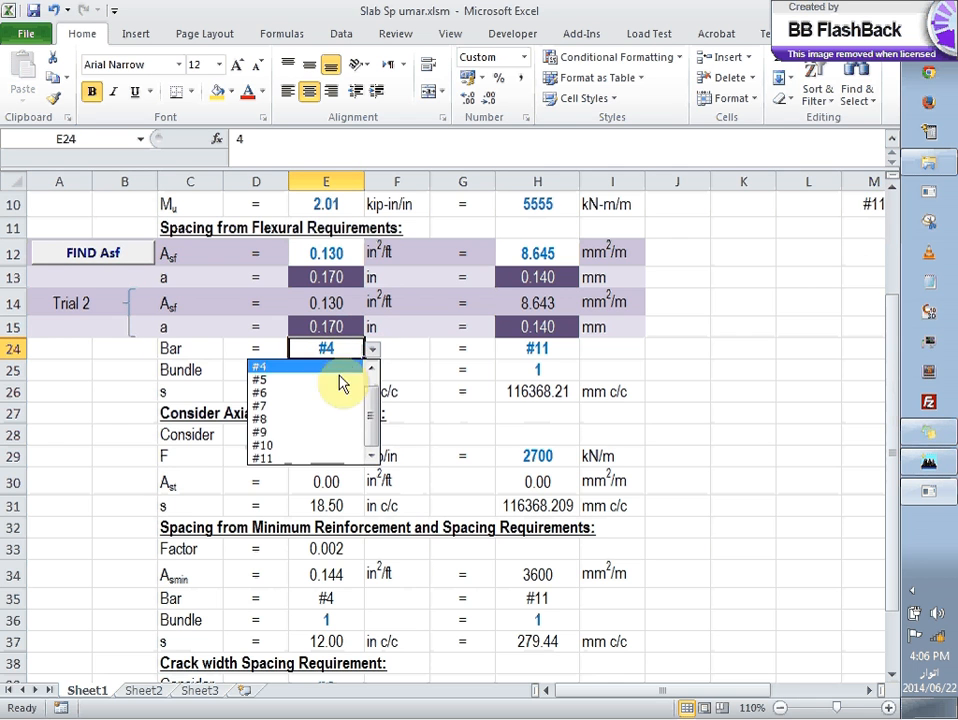
key("Escape")
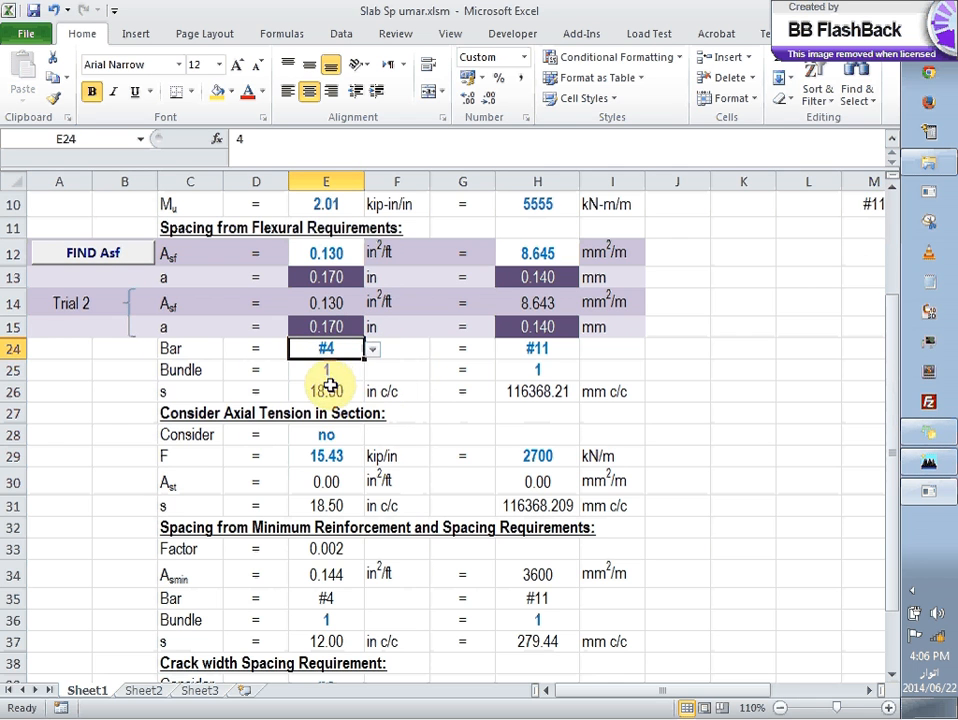
left_click(341, 376)
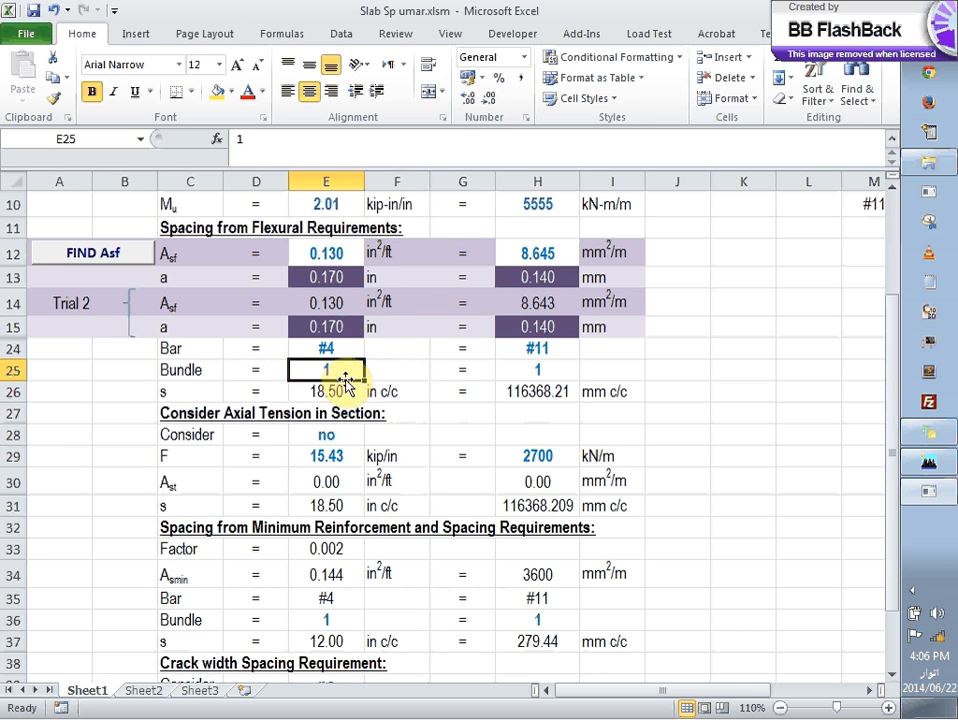
left_click(344, 391)
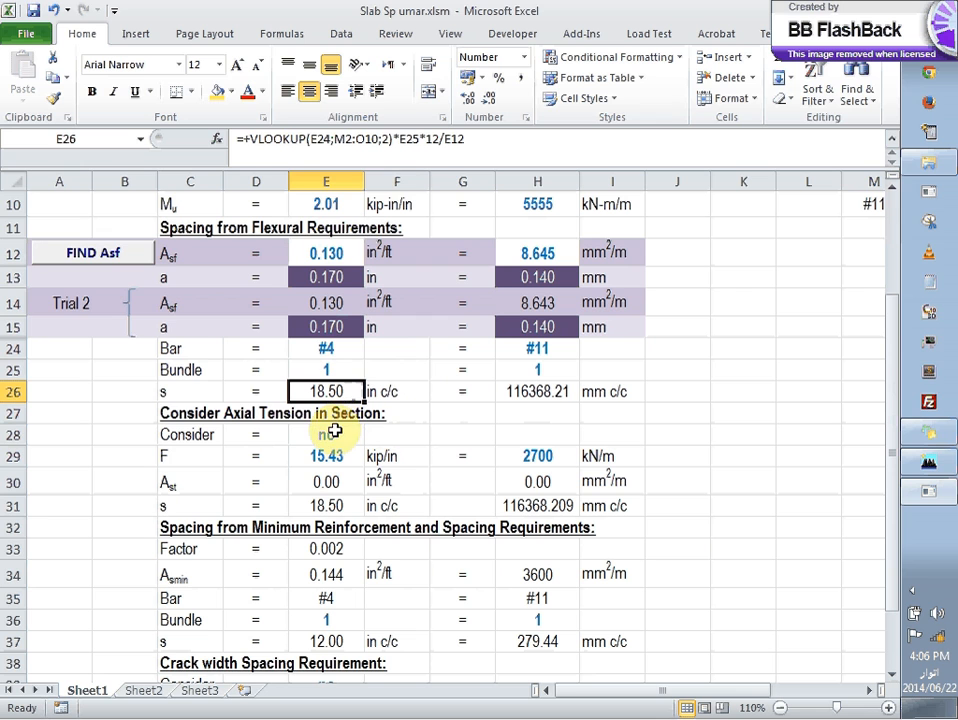
Step: Review the axial tension section and choose "no" for considering axial tension in the US-unit column
left_click(334, 431)
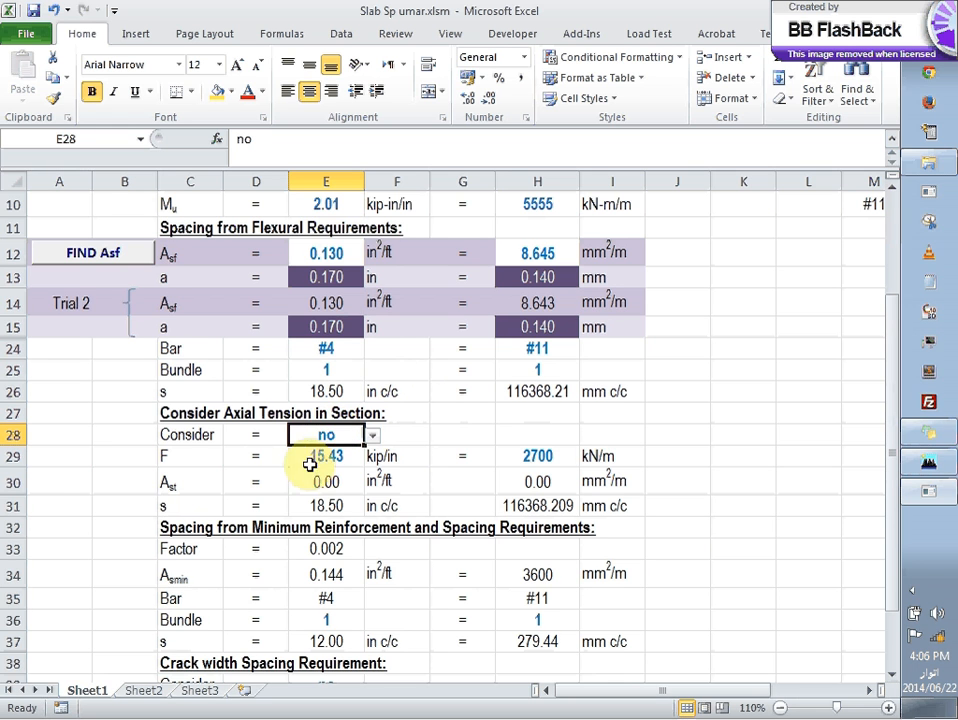
scroll(272, 520, "down", 3)
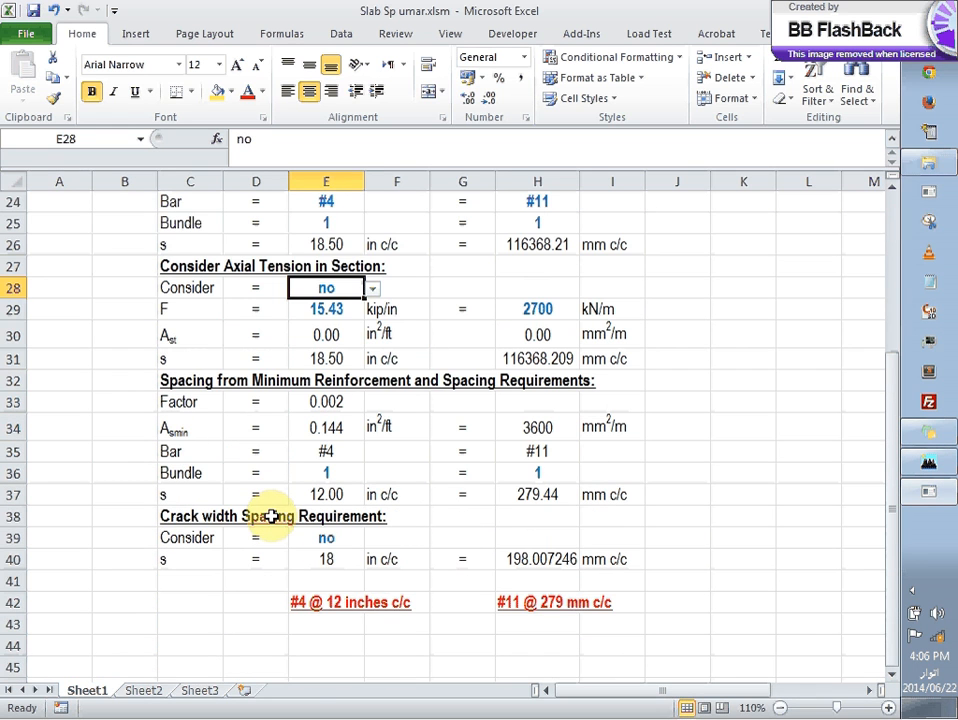
scroll(258, 349, "up", 1)
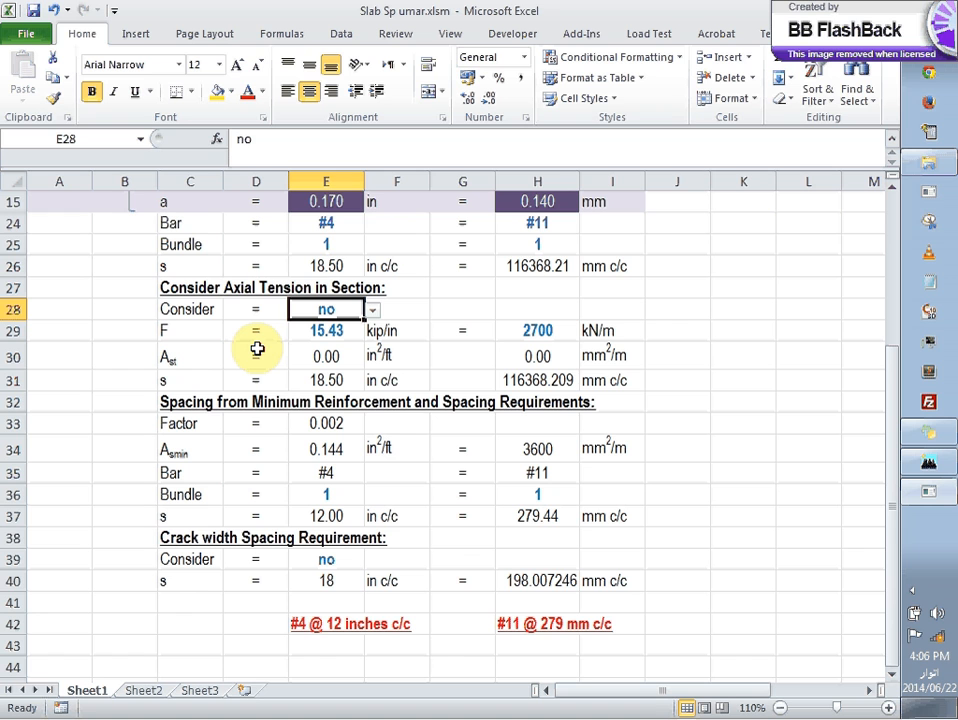
left_click(326, 331)
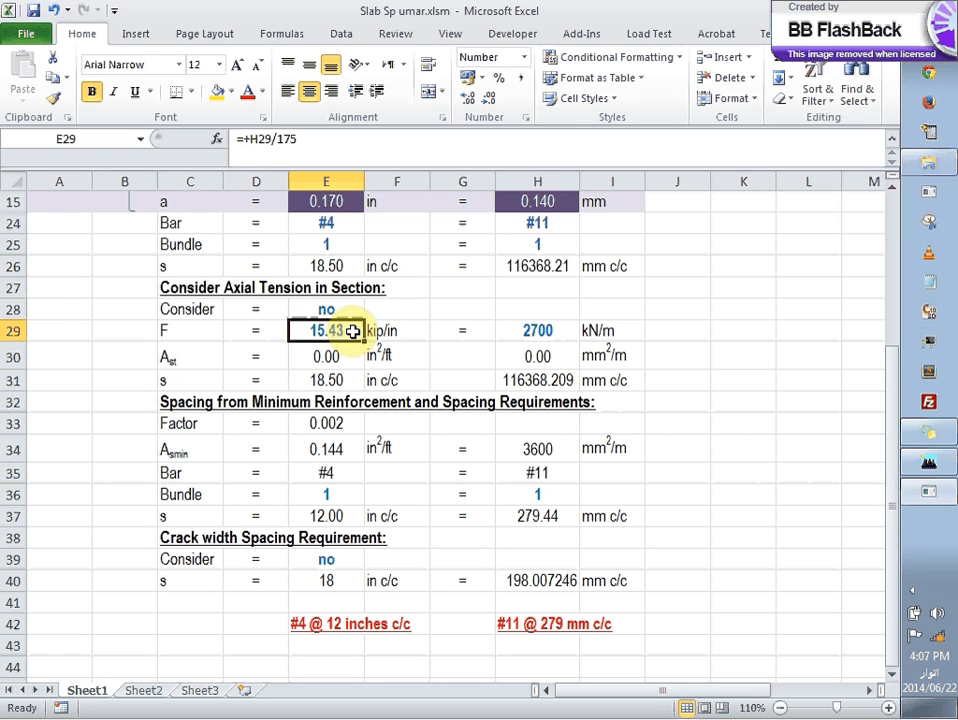
left_click(333, 310)
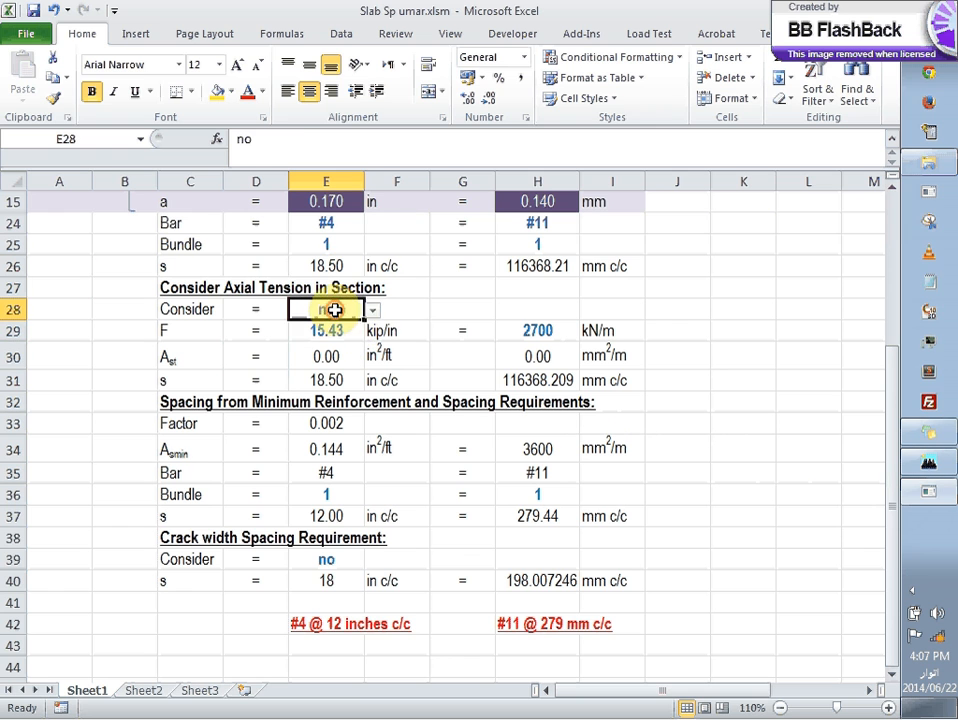
left_click(372, 312)
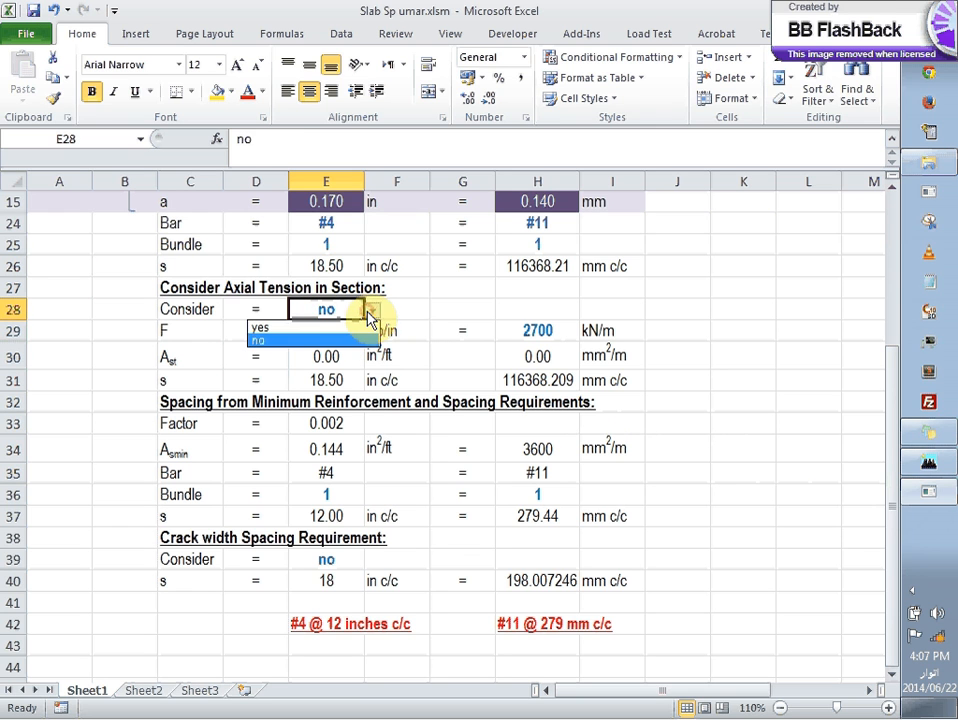
left_click(298, 340)
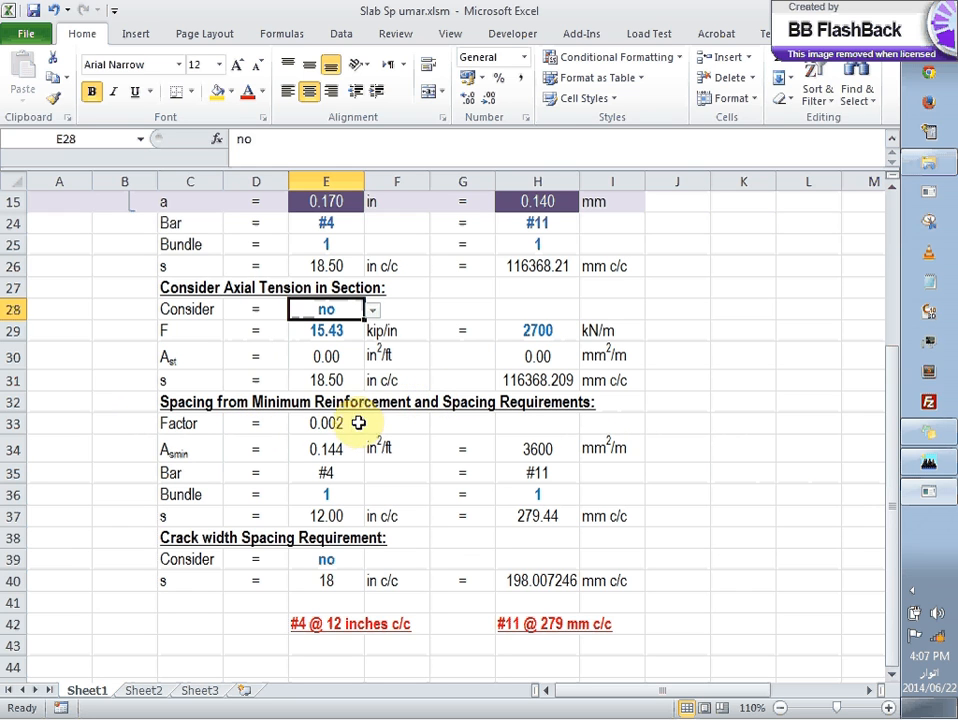
Step: Examine the bar, factor, bundle and spacing cells for minimum reinforcement, plus the option for considering the crack width requirement
left_click(340, 472)
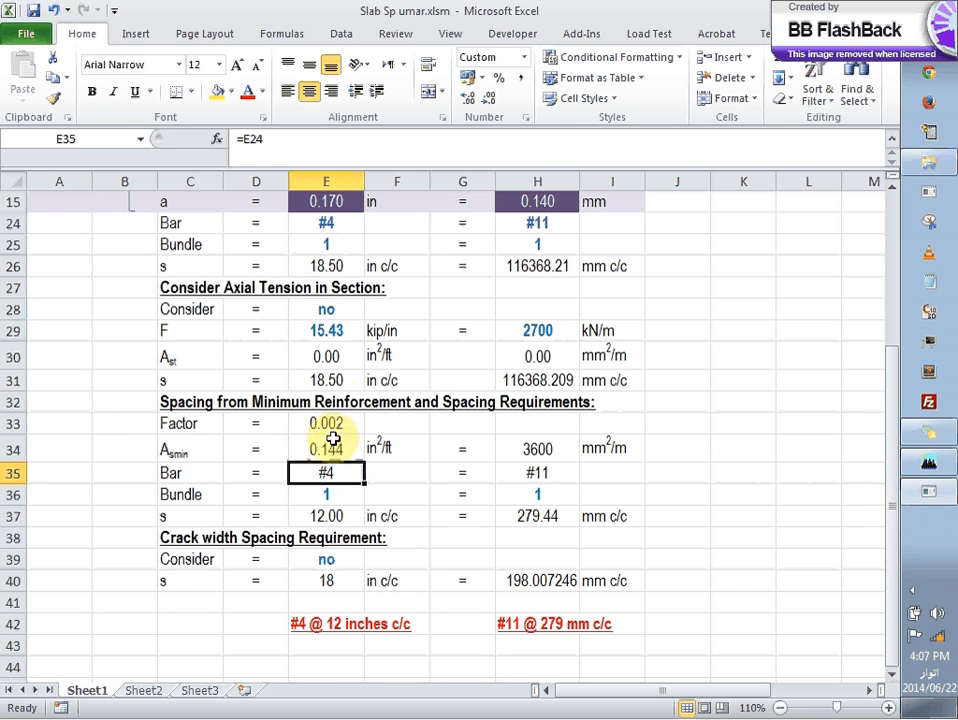
left_click(350, 424)
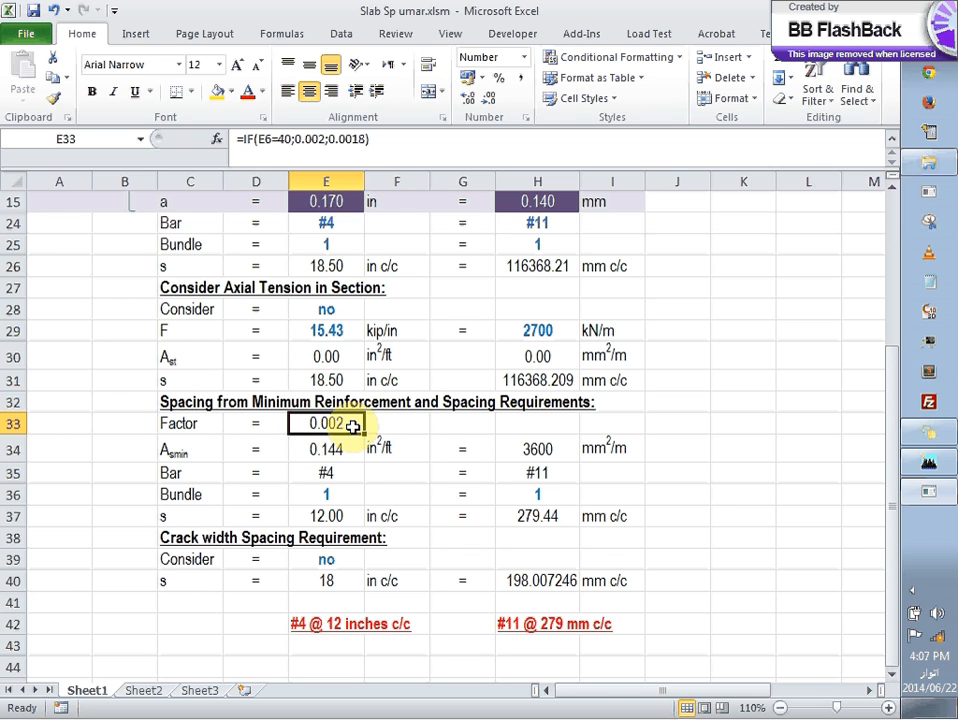
left_click(345, 500)
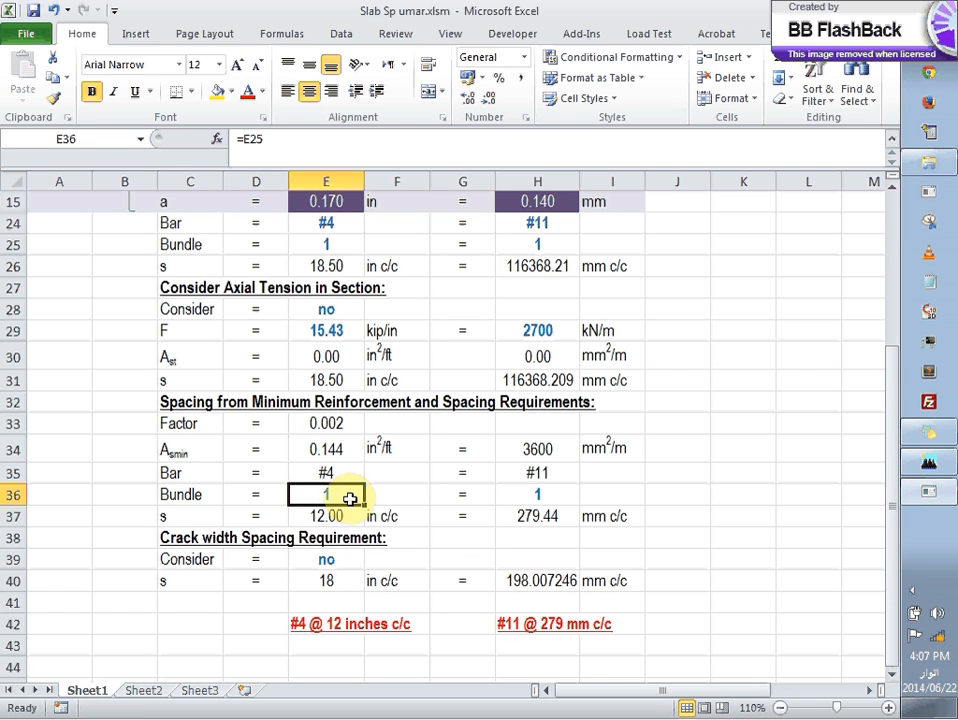
left_click(352, 520)
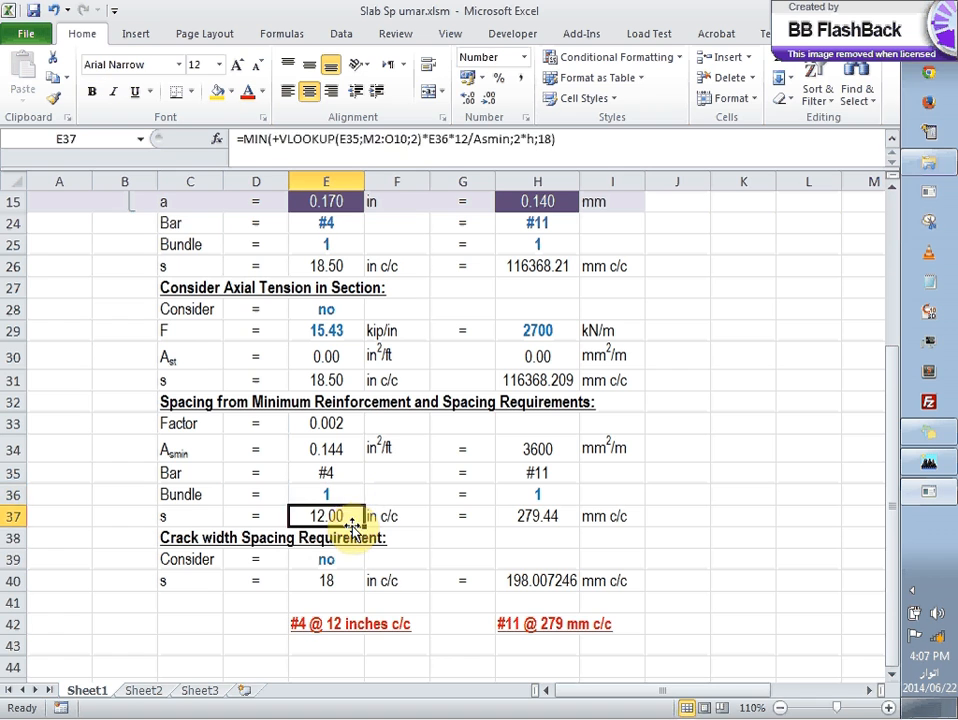
left_click(352, 530)
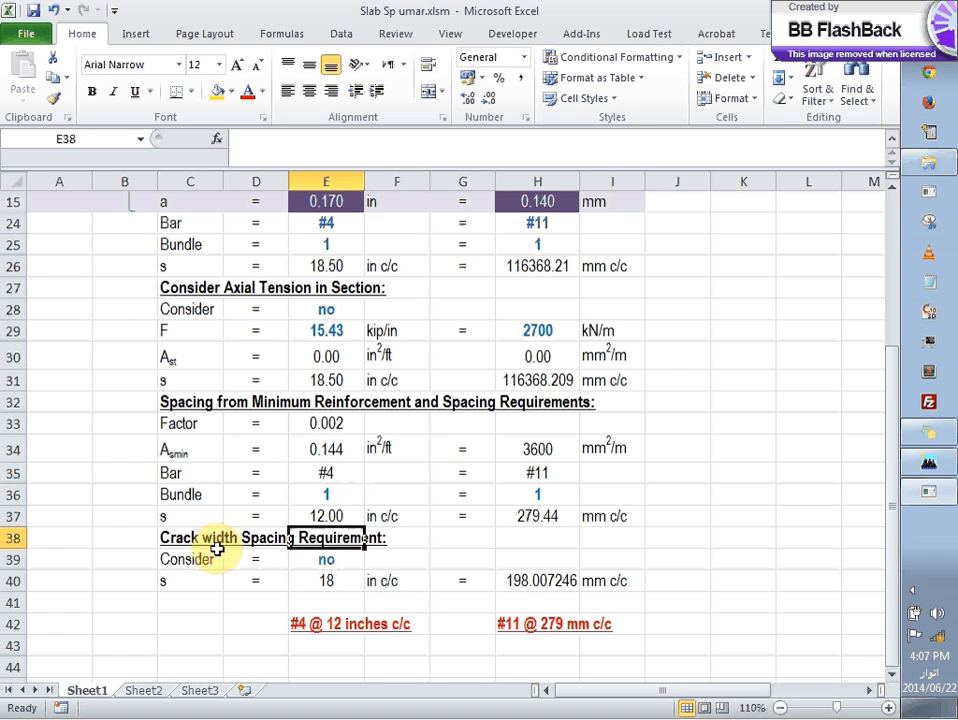
left_click(350, 561)
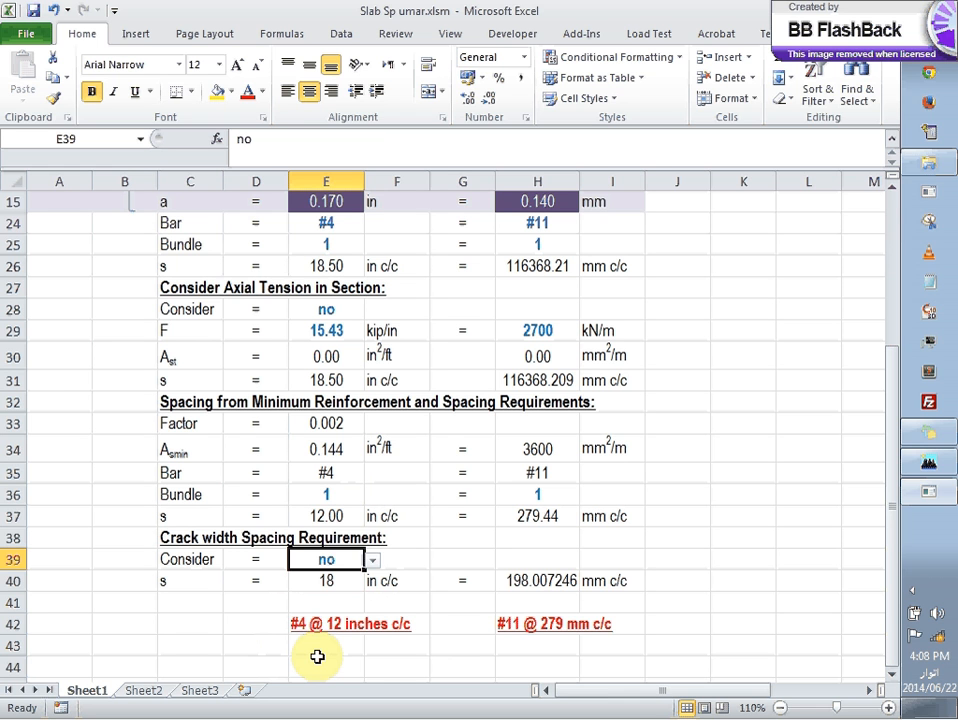
Step: Switch to ETABS and inspect the M11 moments of the STORY4 slab element midway between grids A and B, just above the middle grid line
left_click(929, 461)
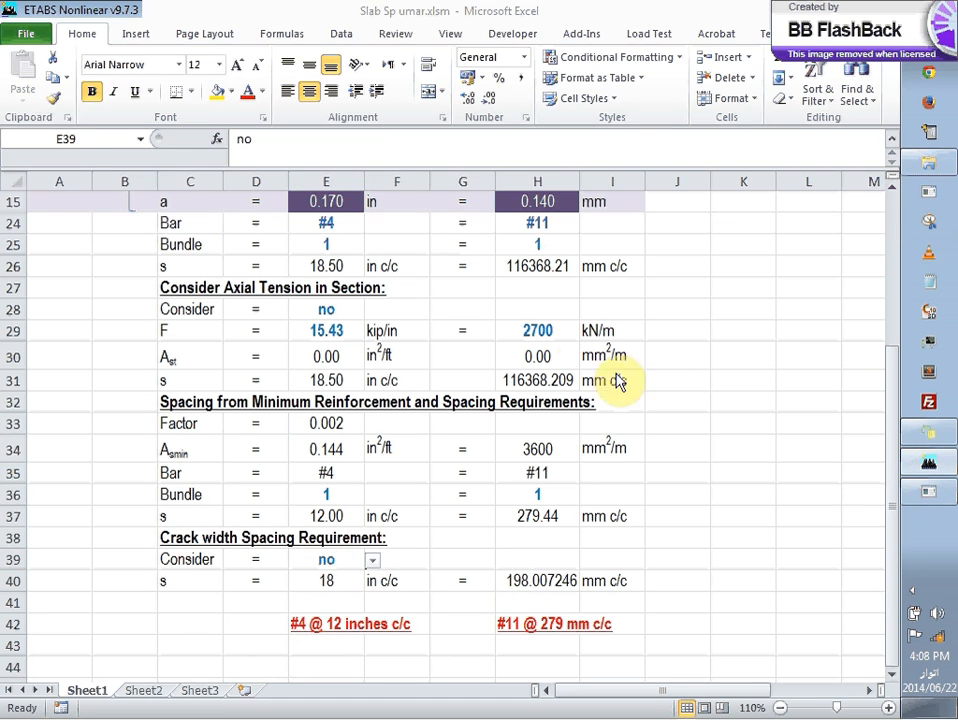
left_click(186, 406)
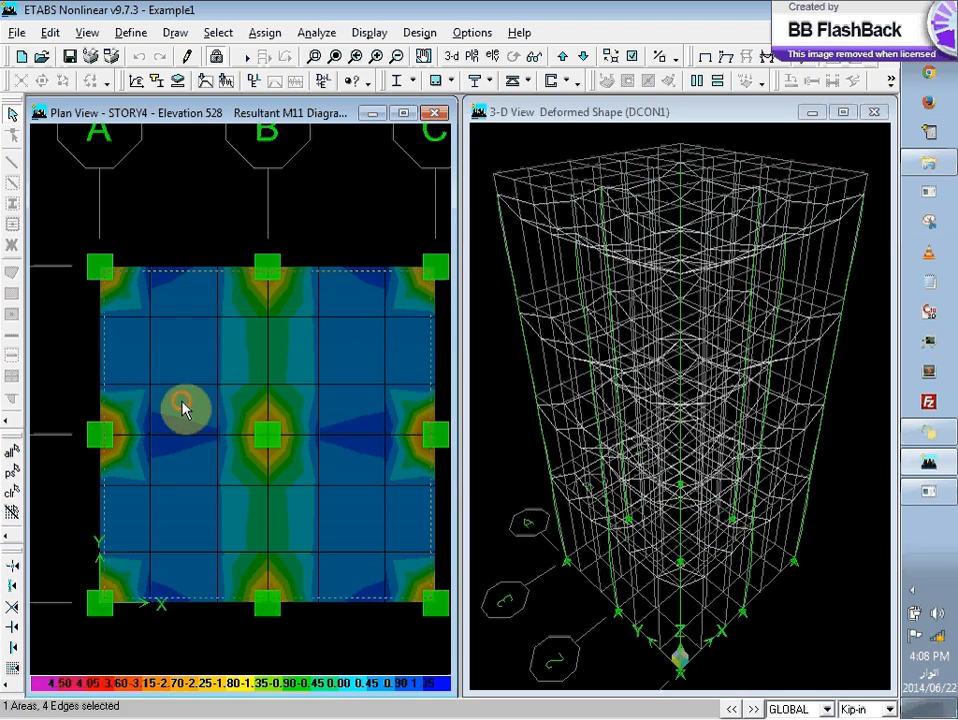
right_click(176, 430)
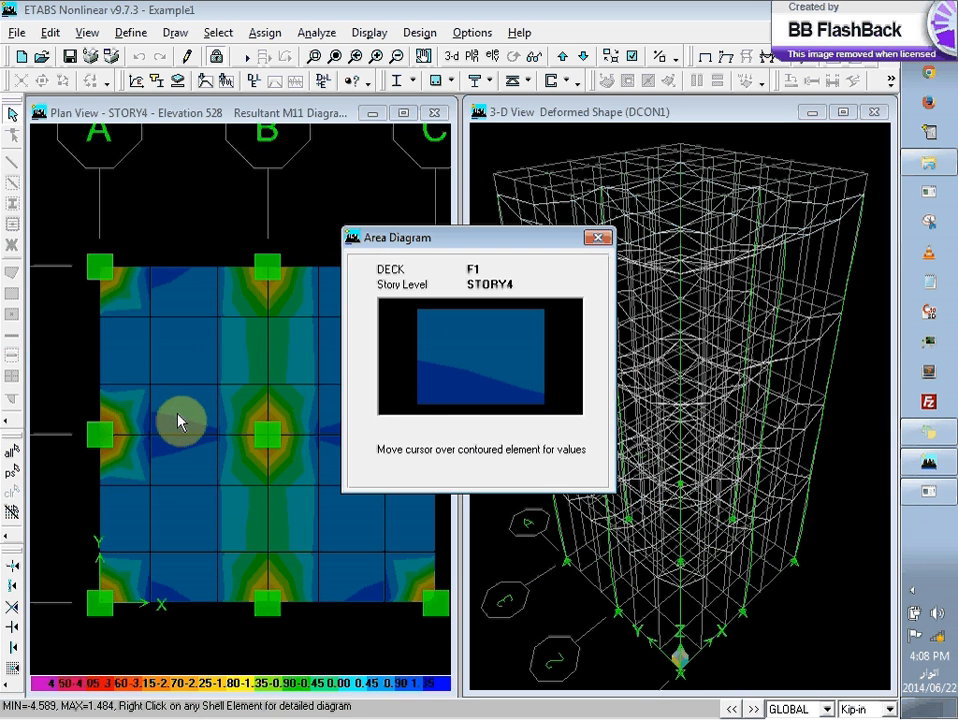
mouse_move(478, 375)
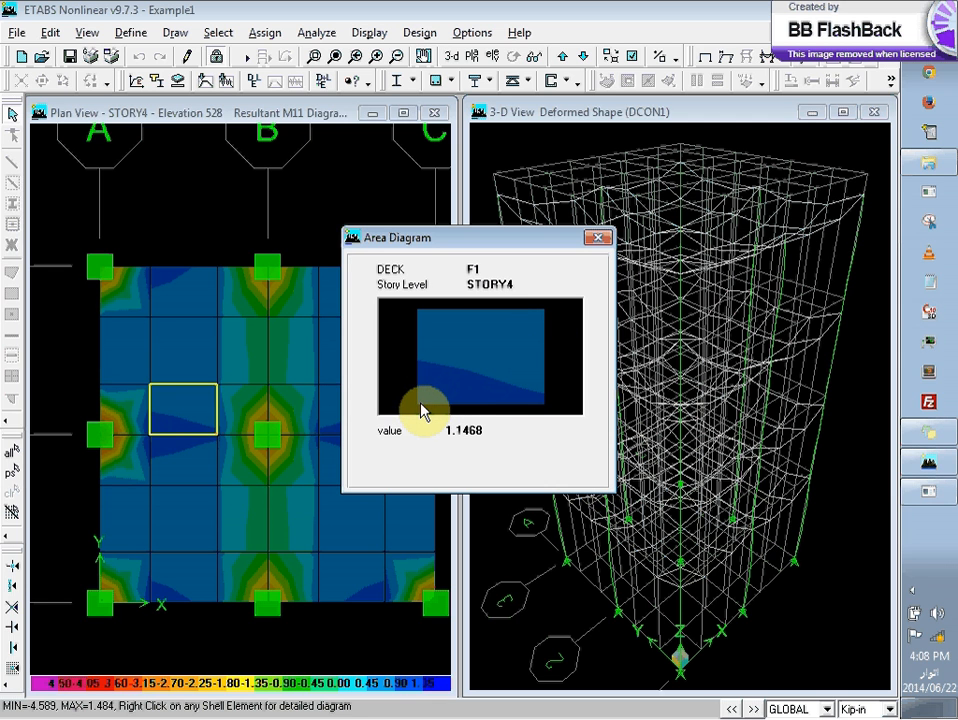
left_click(598, 238)
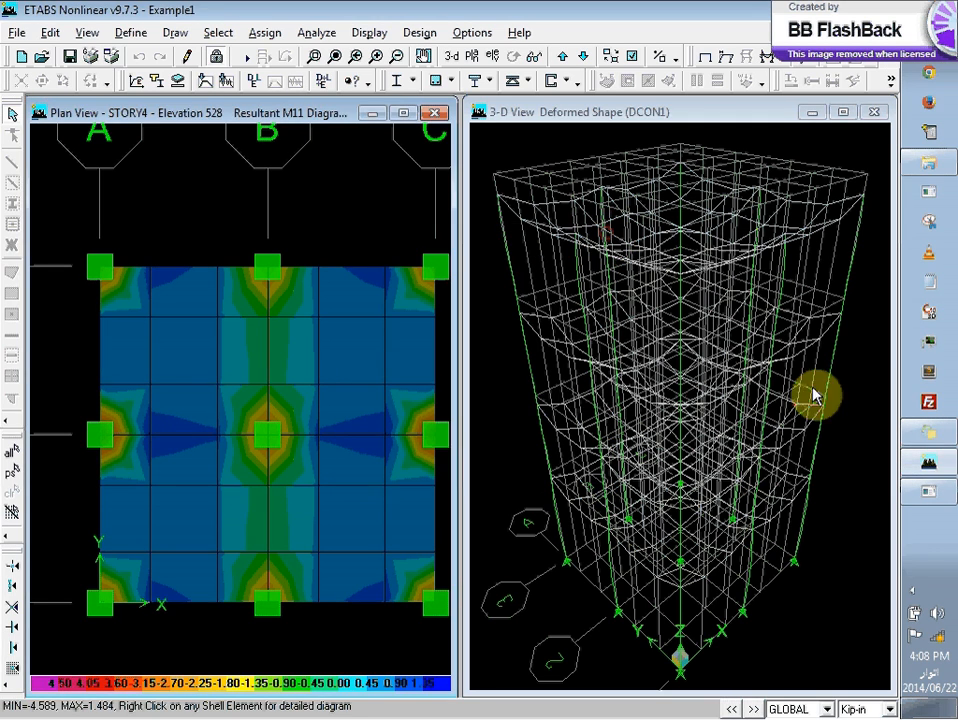
Step: Switch back to Excel, set the US-unit moment Mu to 1.14 kip-in/in, run the FIND Asf calculation and review the spacing results
left_click(950, 467)
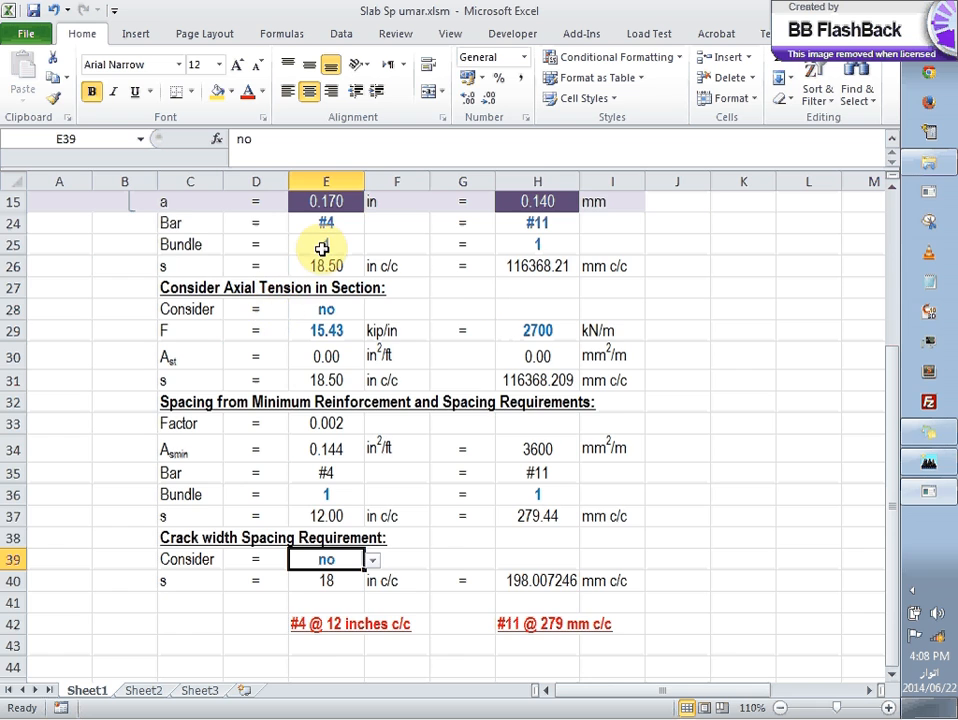
scroll(322, 250, "up", 5)
left_click(323, 408)
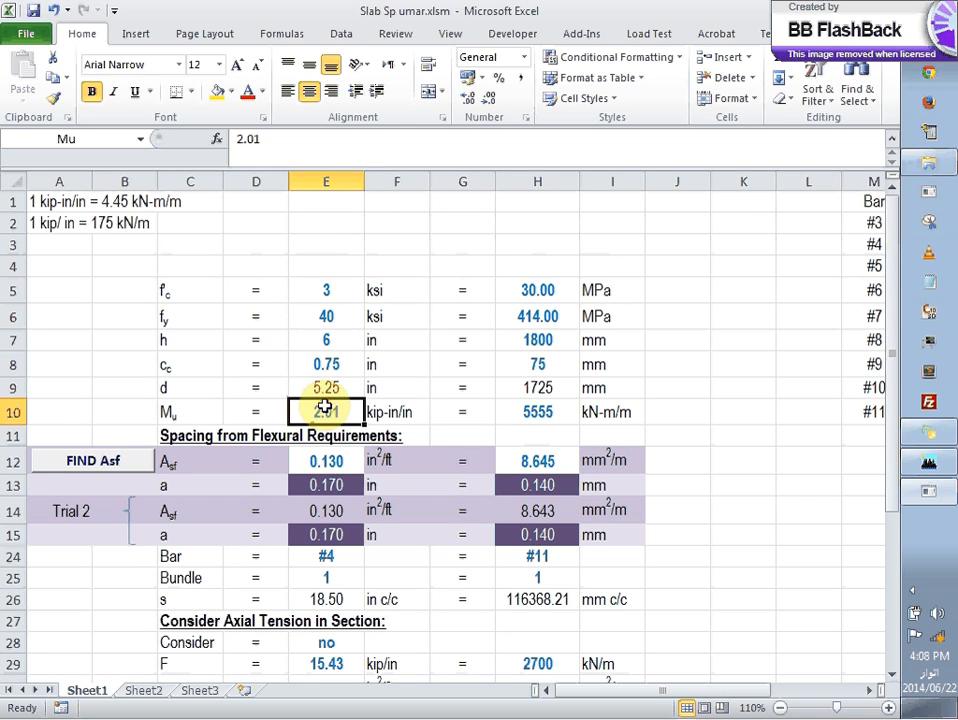
type("1.1")
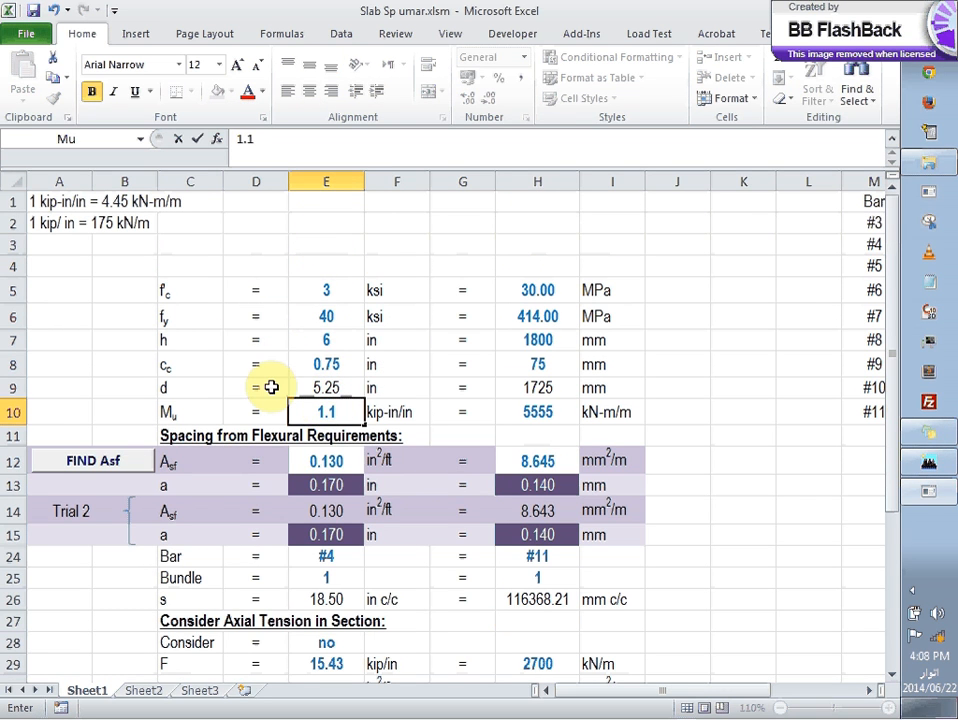
type("4")
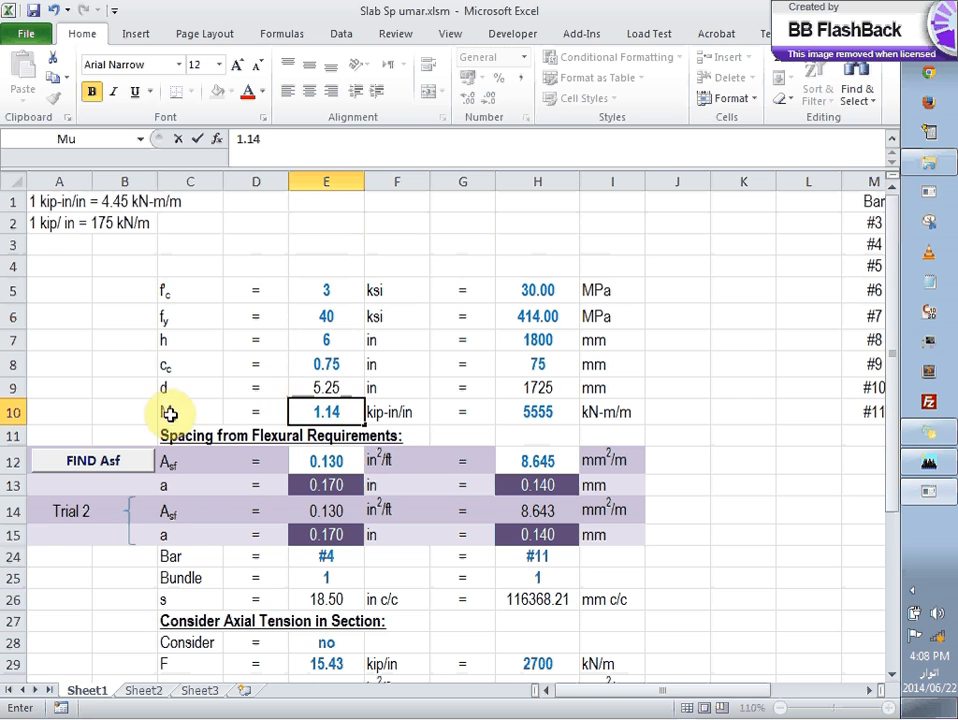
left_click(85, 412)
left_click(82, 460)
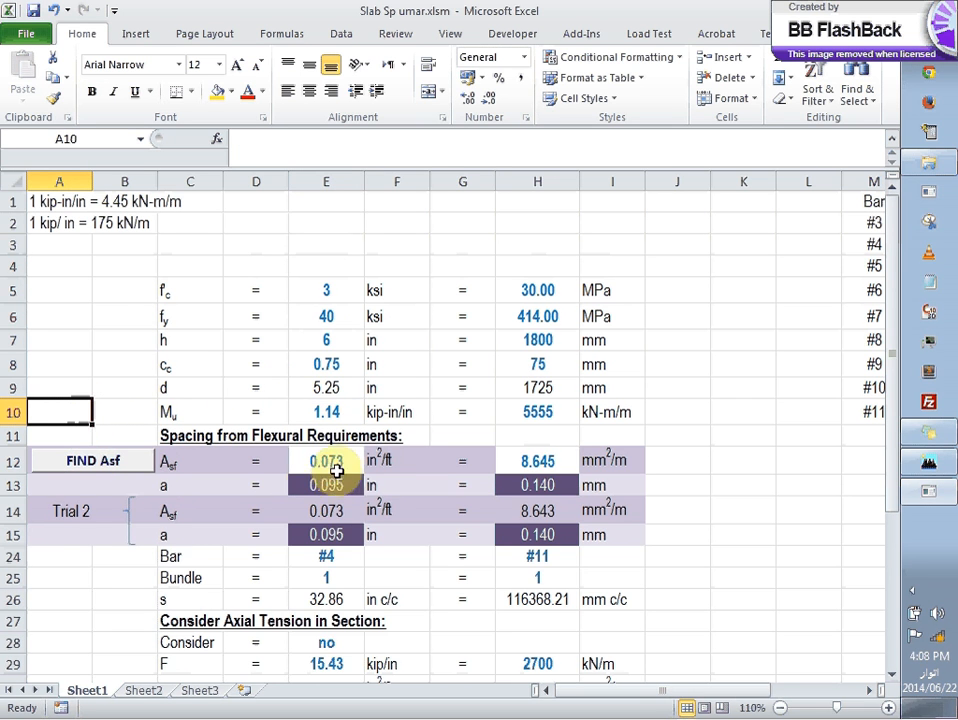
scroll(338, 518, "down", 7)
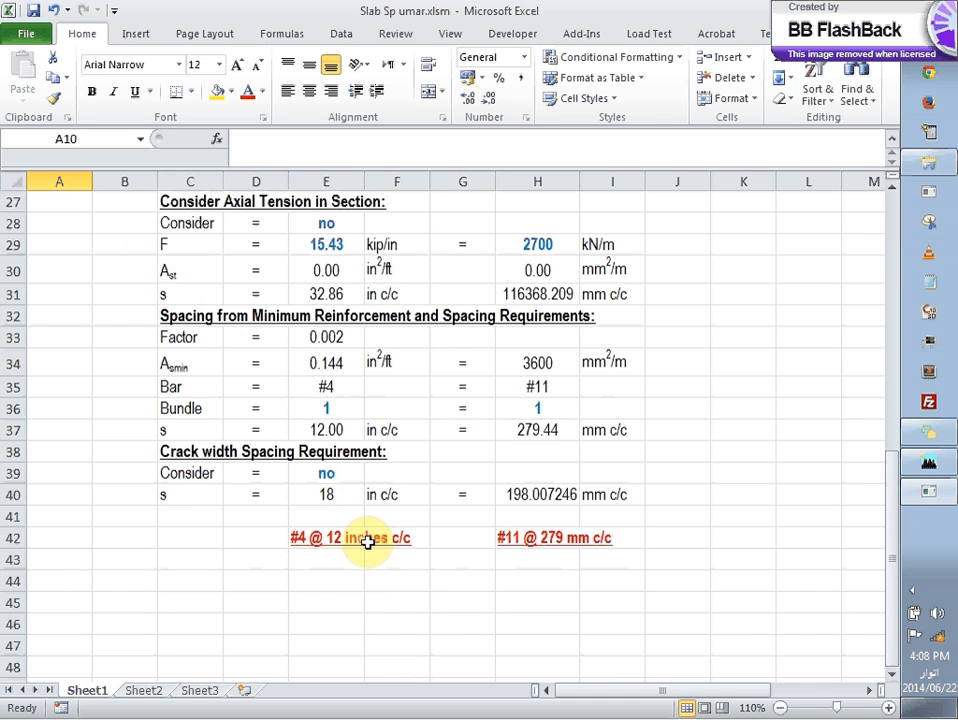
Step: In ETABS, set up a SAFE V8 .f2k export of STORY4 with floor loads only and the DEAD, LIVE and SDL load cases
left_click(924, 464)
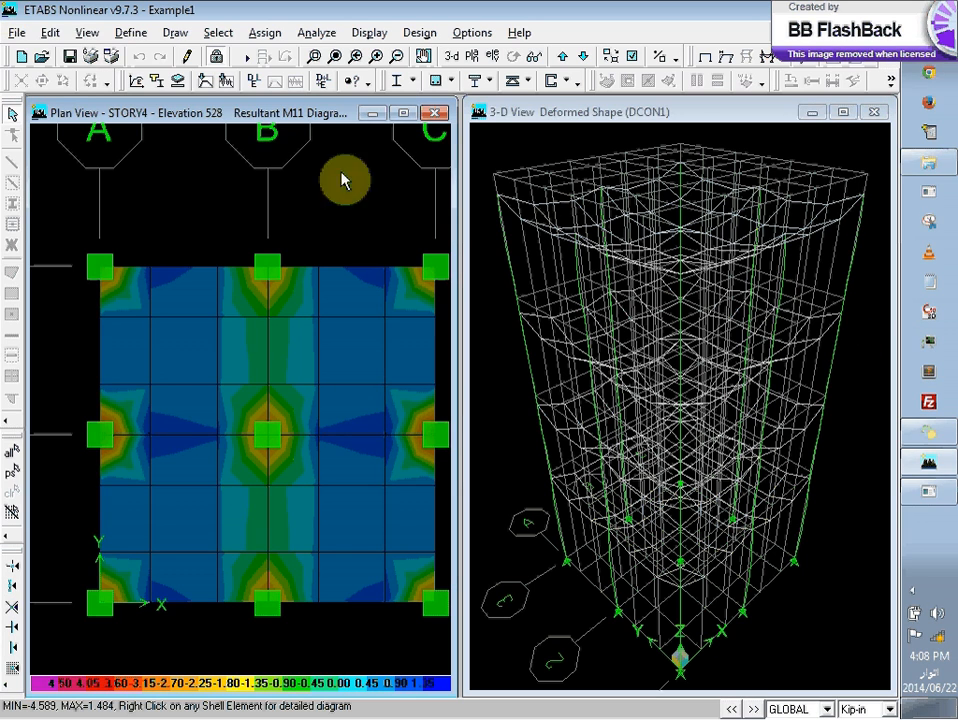
left_click(19, 33)
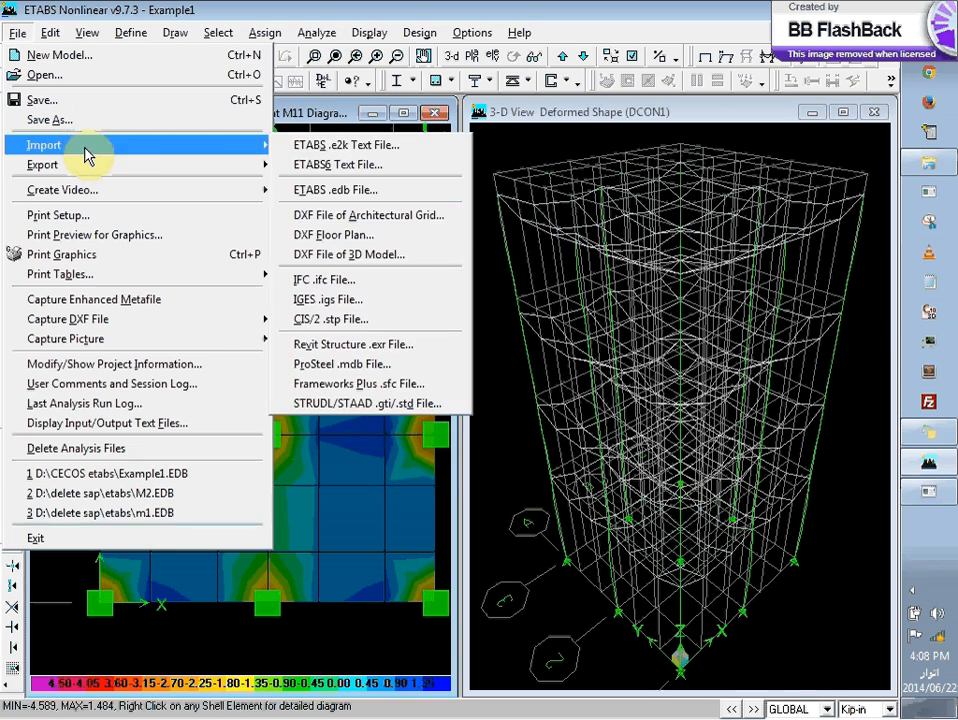
mouse_move(86, 165)
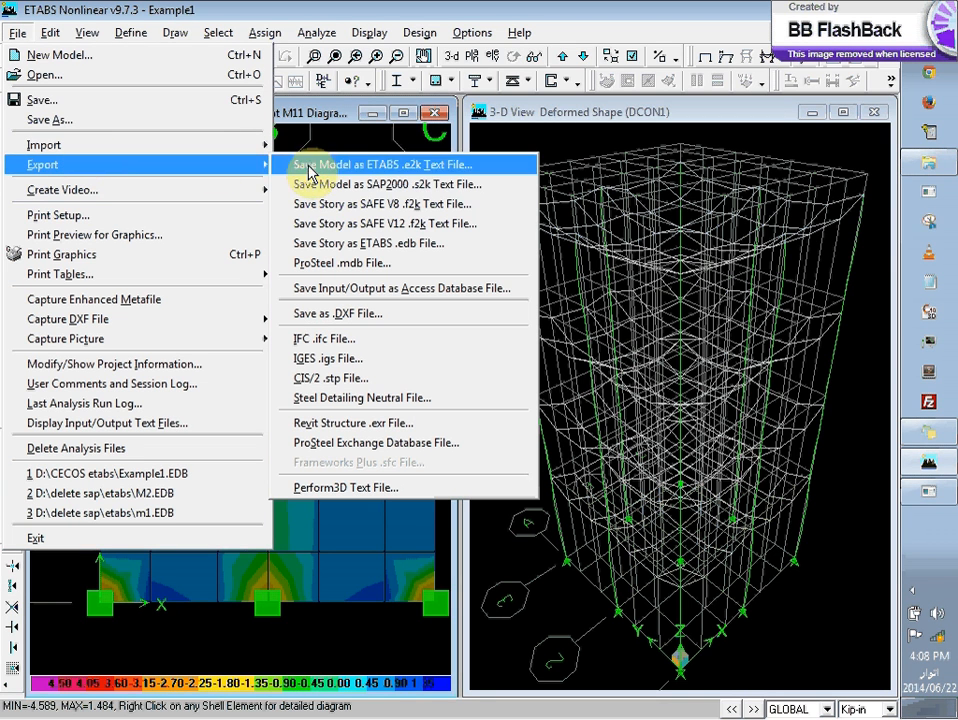
left_click(476, 208)
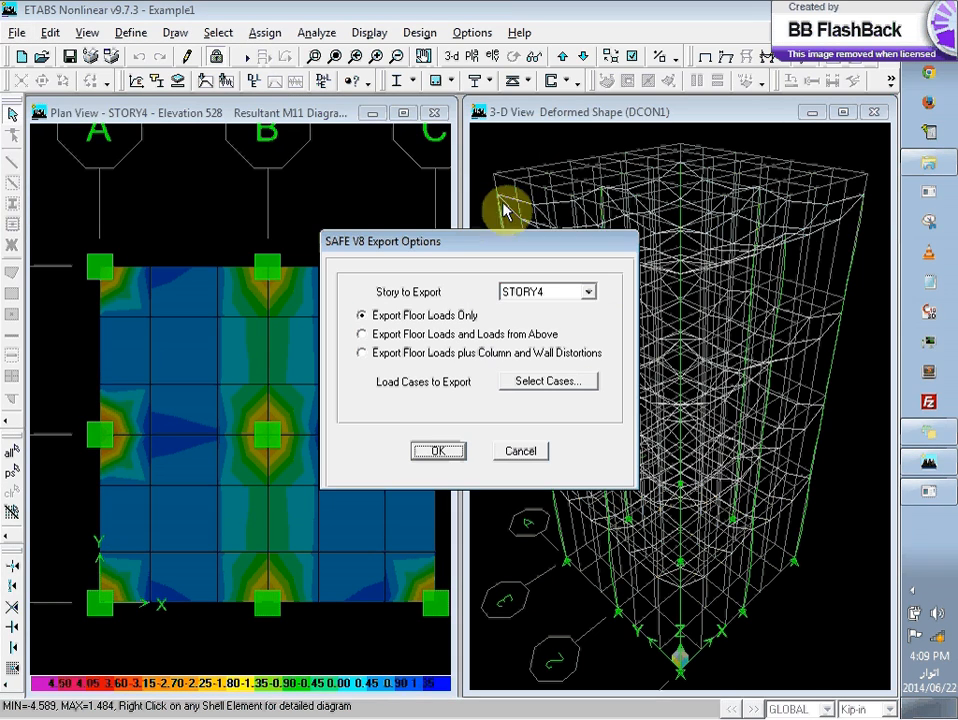
left_click(546, 293)
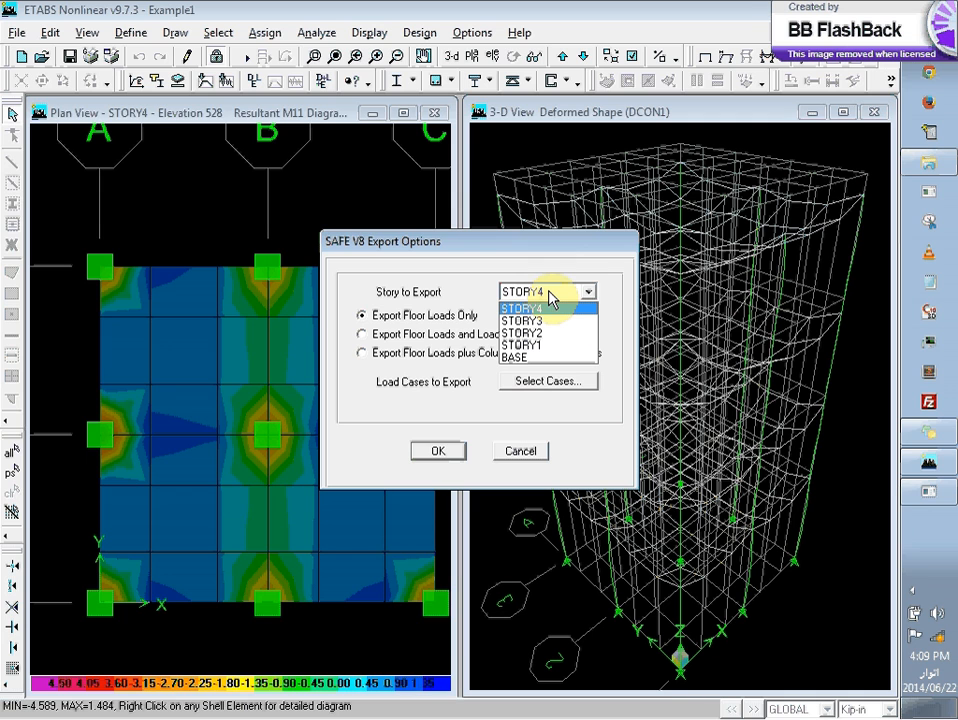
left_click(548, 298)
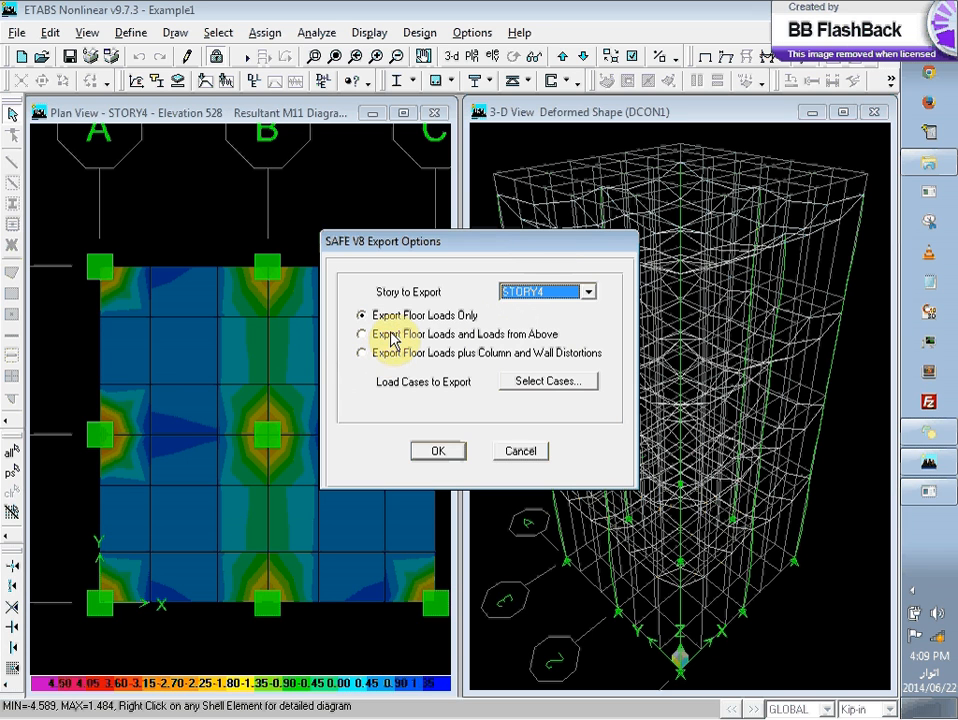
left_click_drag(504, 233, 505, 219)
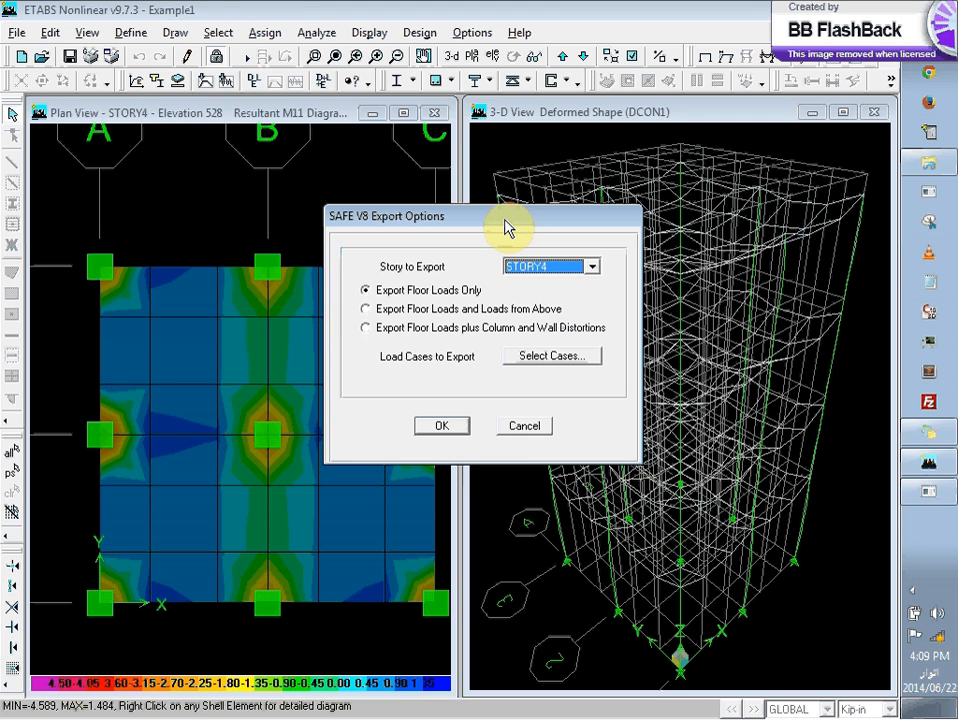
left_click(549, 357)
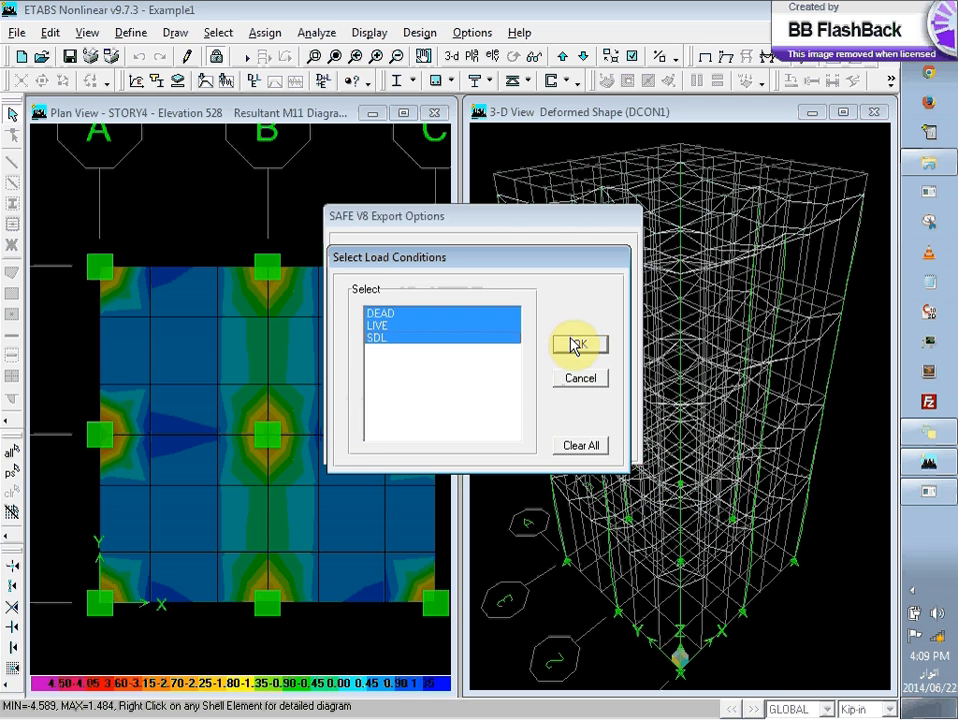
left_click(574, 345)
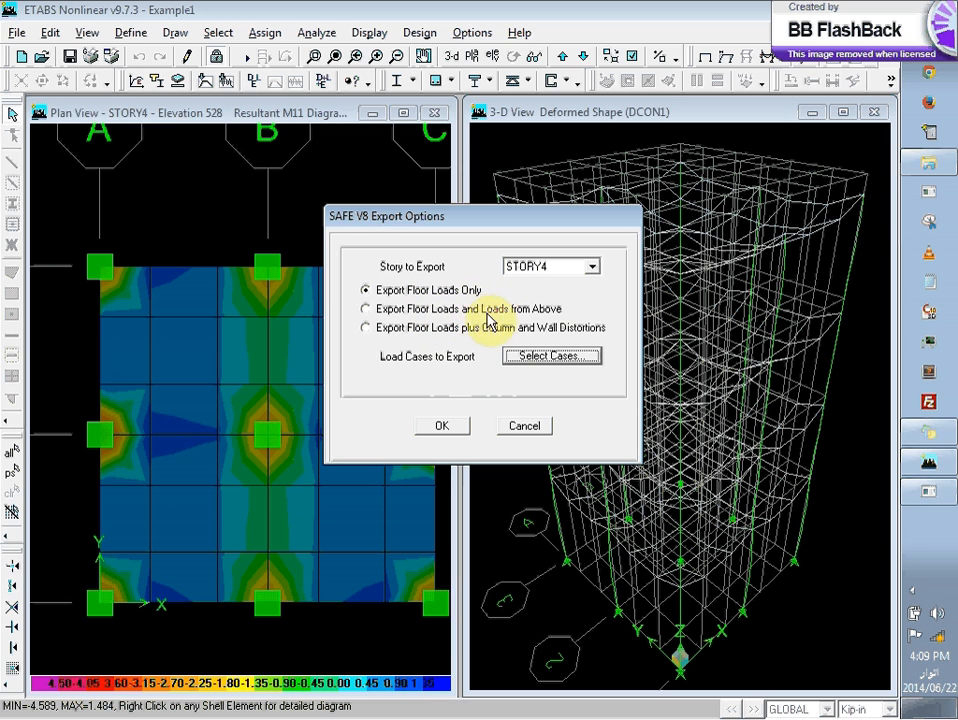
Step: Save the SAFE export as Example1.F2K in the CECOS etabs folder, and close ETABS with the model changes saved
left_click(433, 434)
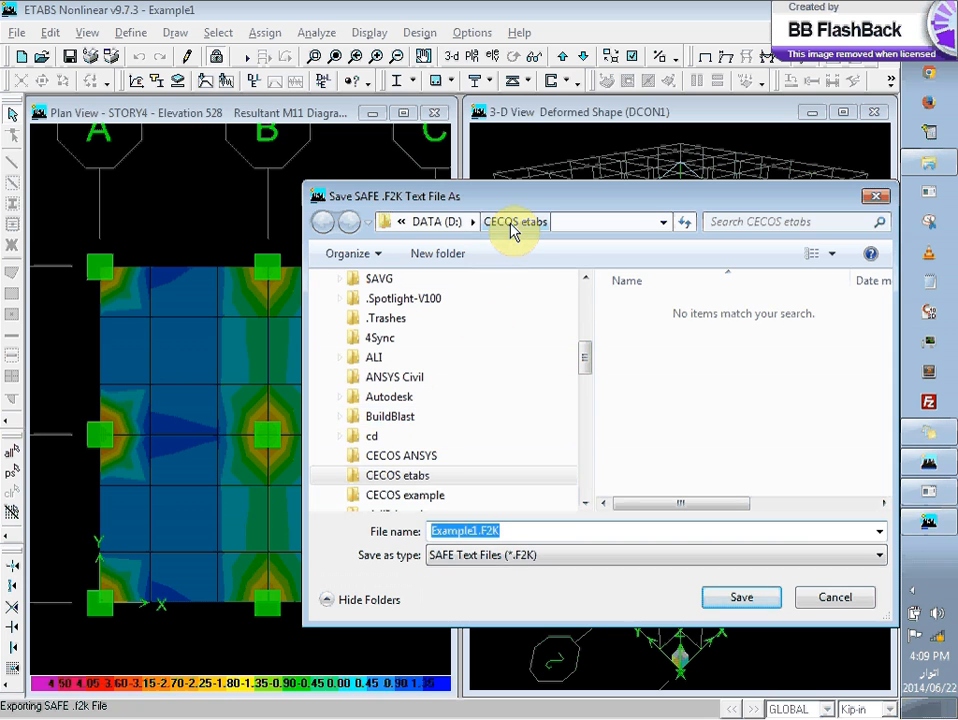
scroll(535, 388, "down", 10)
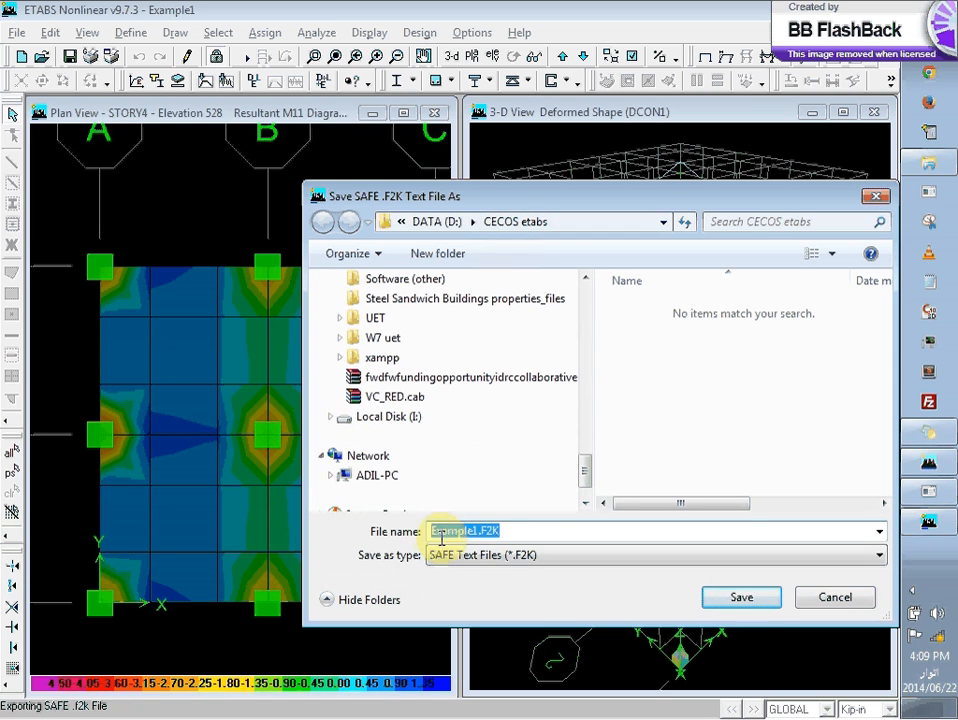
left_click(745, 599)
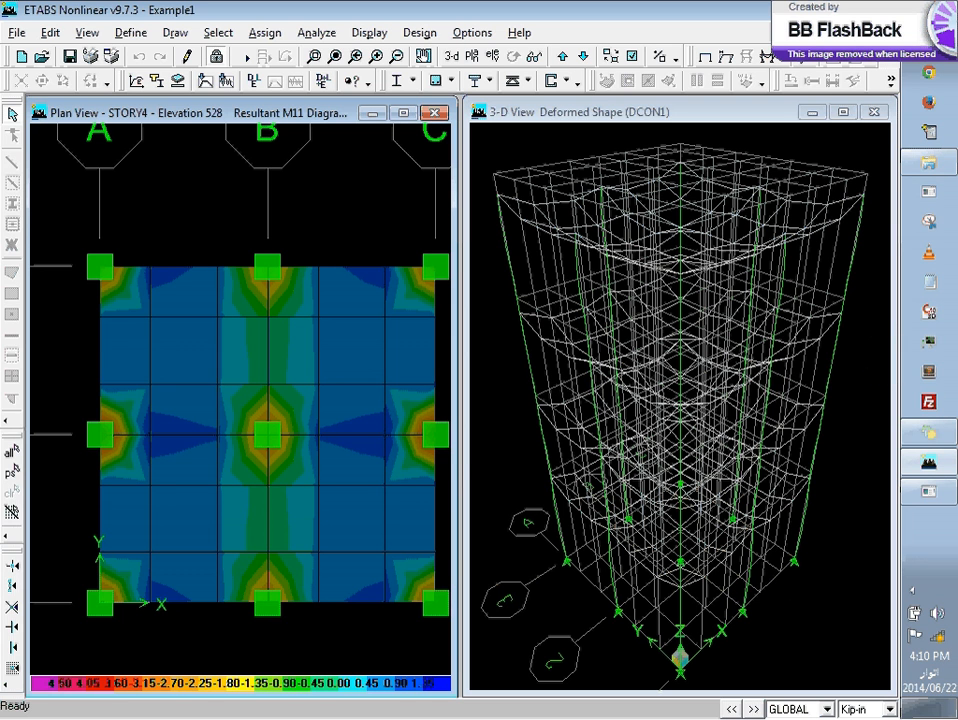
left_click(880, 9)
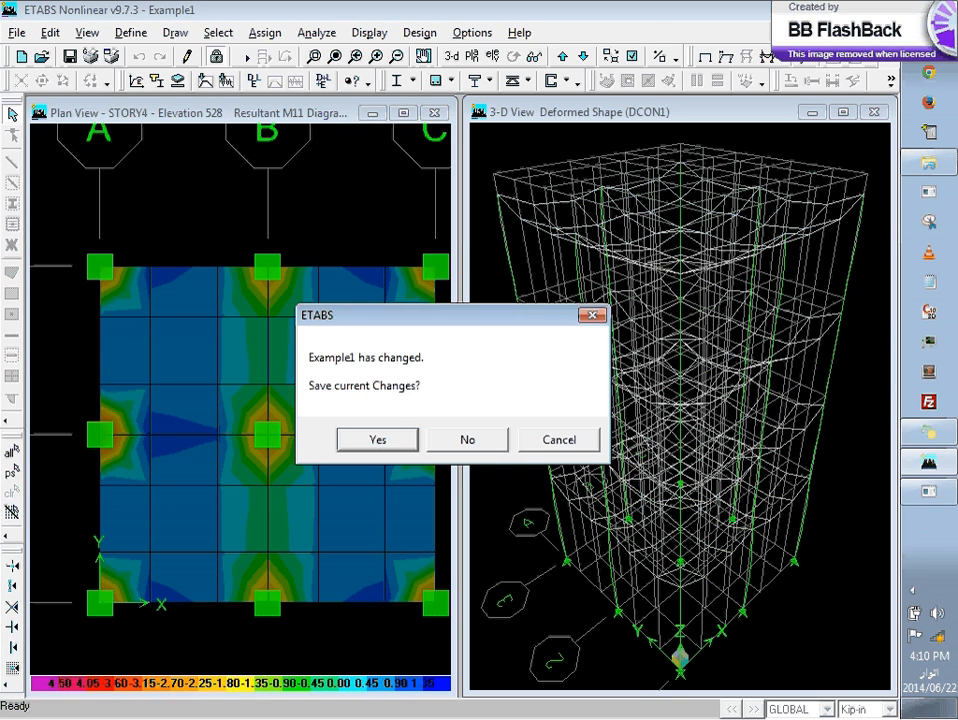
left_click(375, 442)
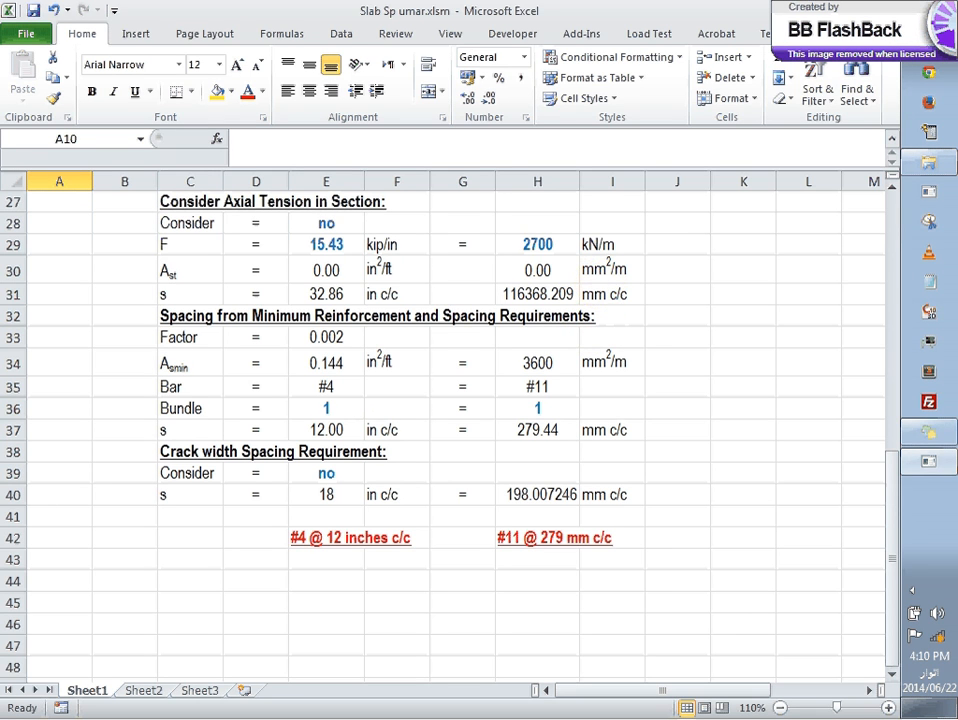
Step: Look through the installed programs' Computers and Structures folder for SAFE
left_click(929, 25)
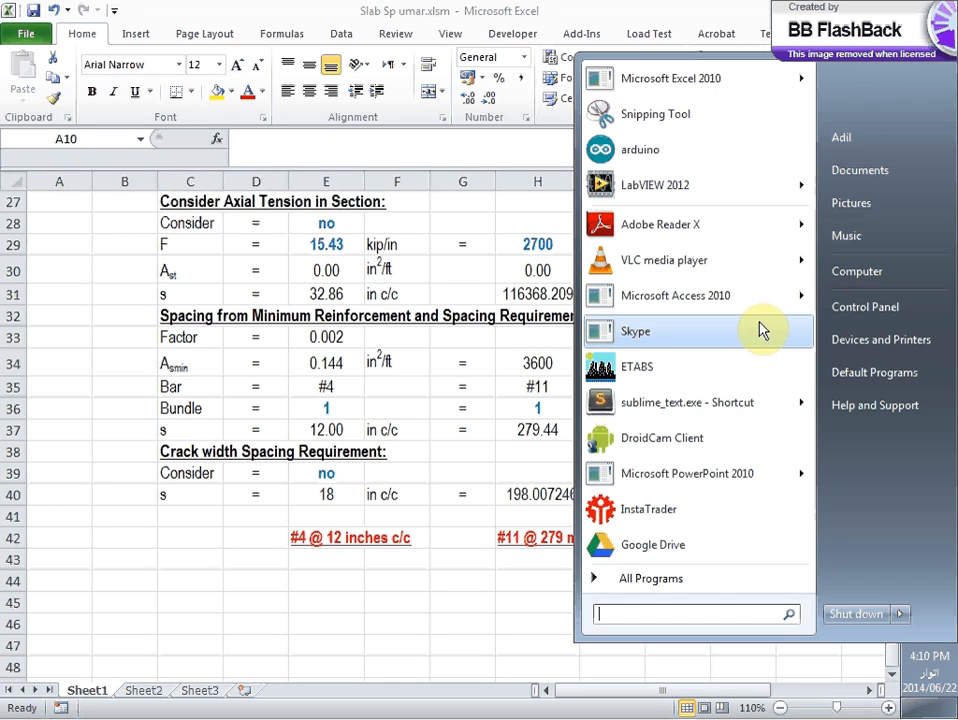
left_click(688, 578)
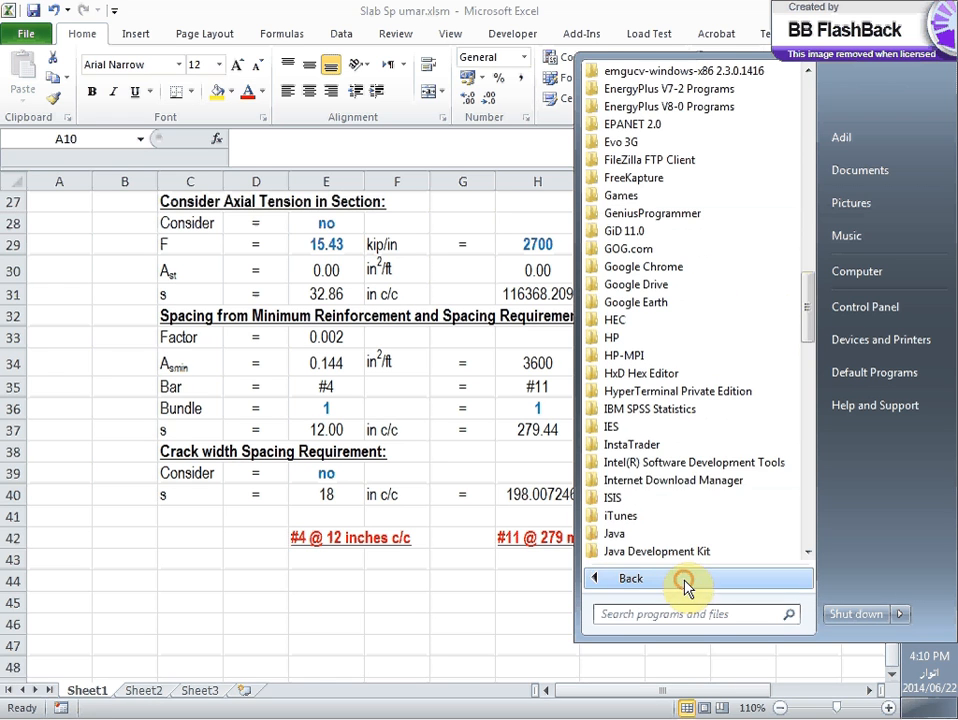
left_click_drag(813, 310, 808, 268)
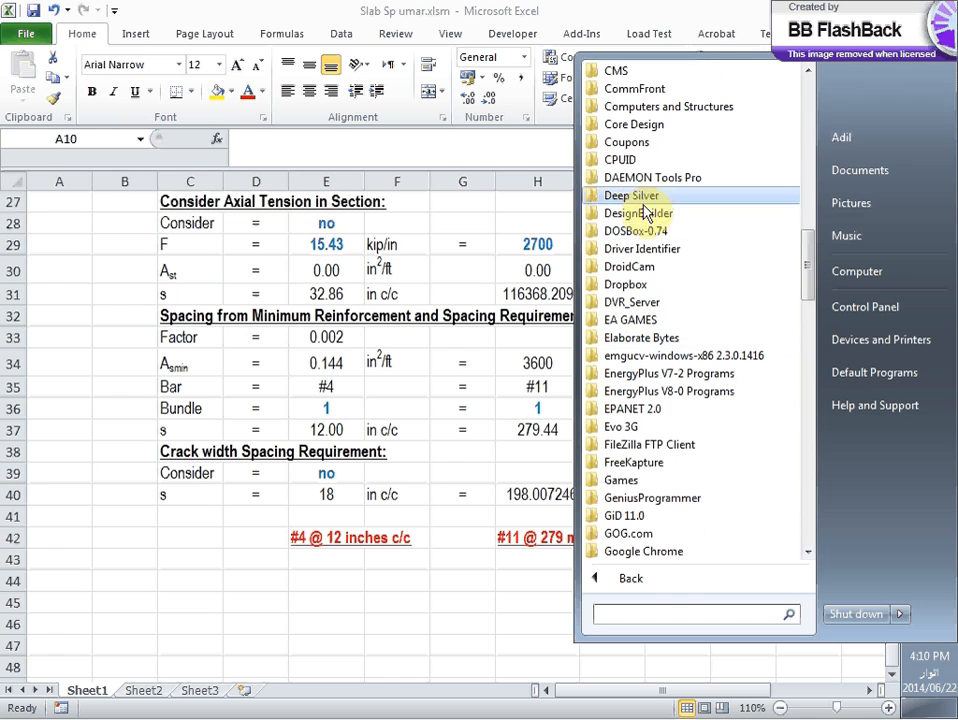
left_click(595, 107)
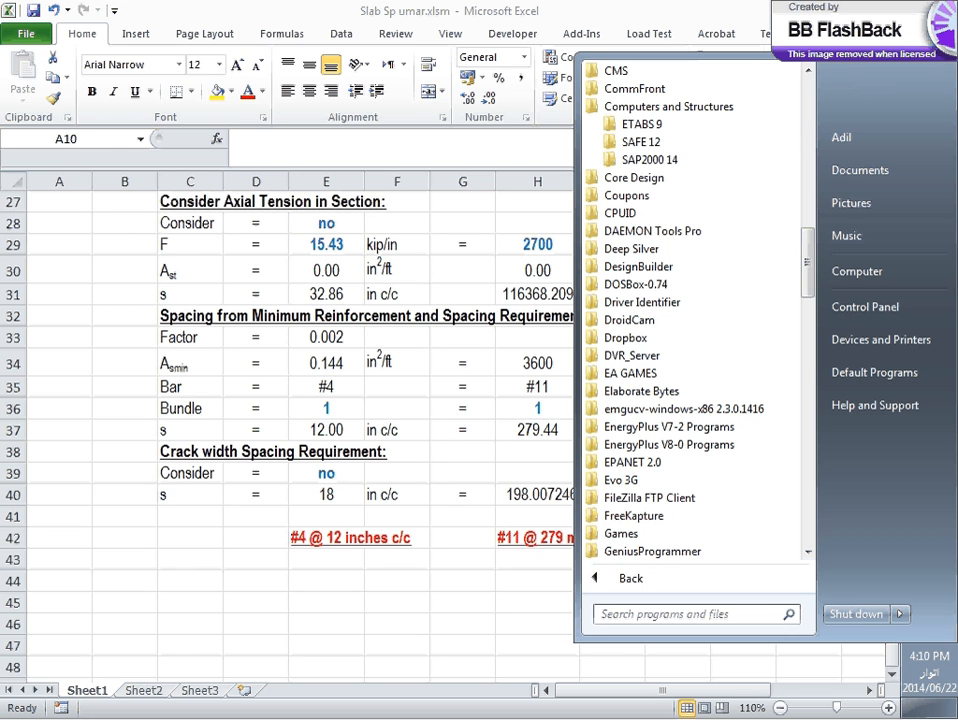
left_click(928, 28)
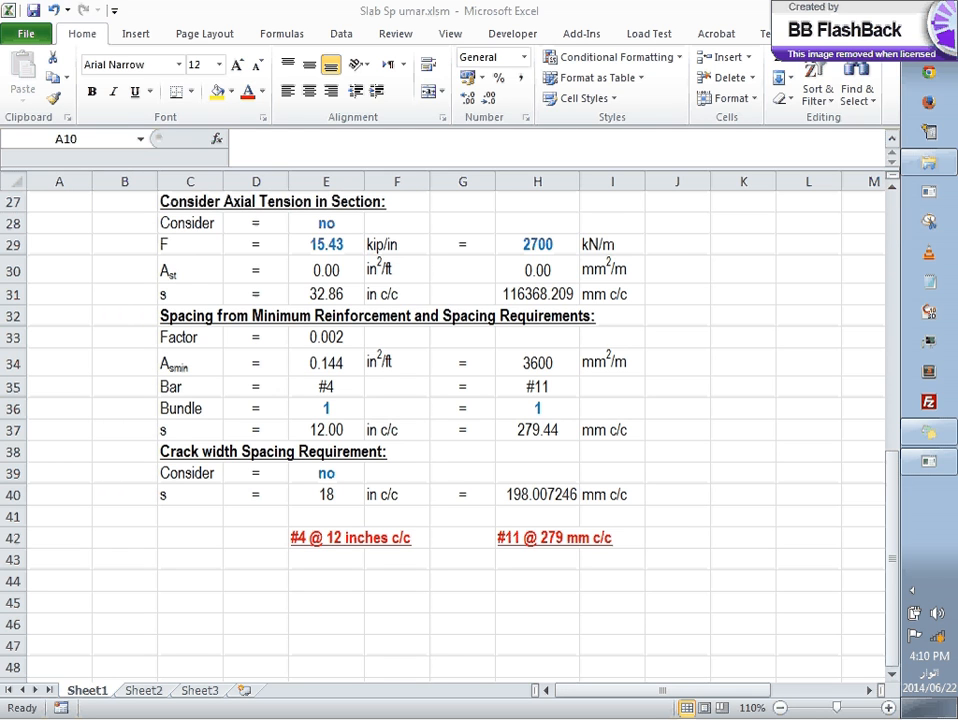
left_click(928, 28)
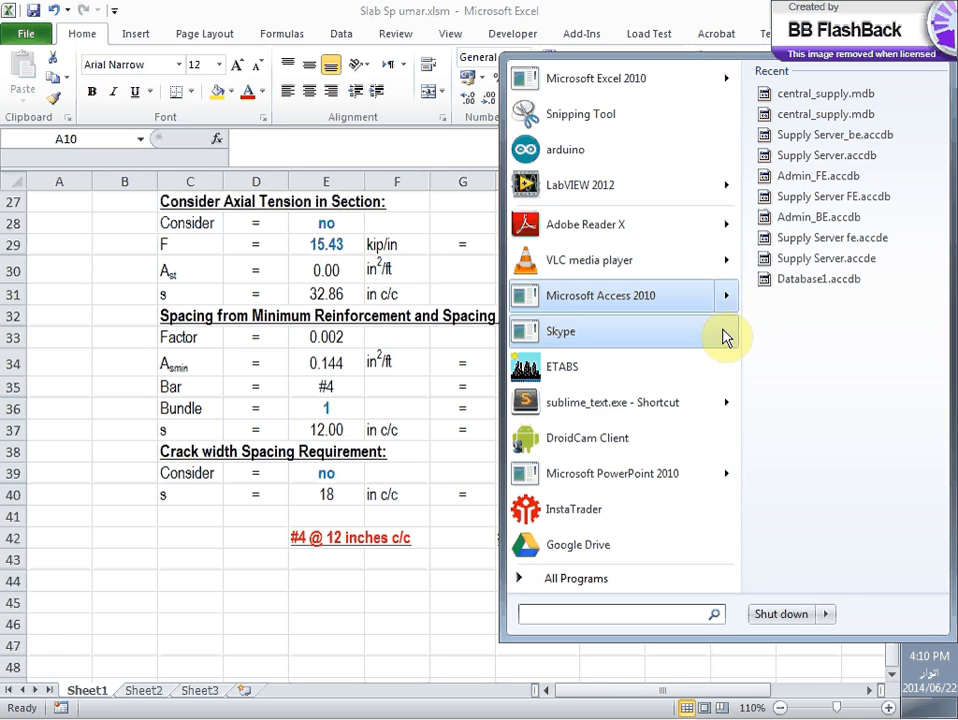
mouse_move(676, 480)
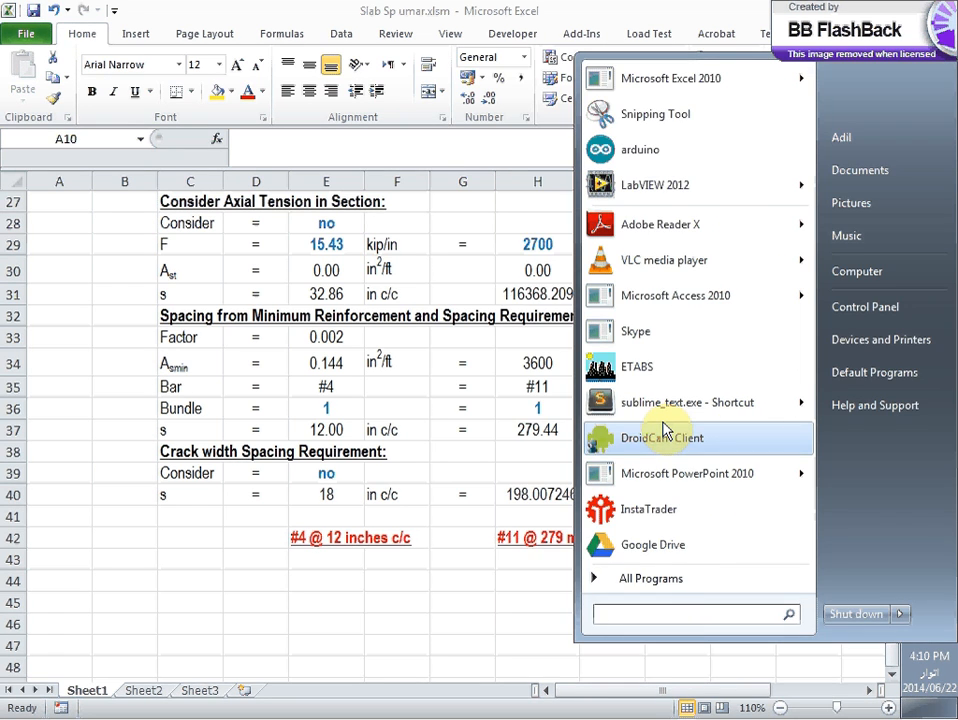
left_click(667, 587)
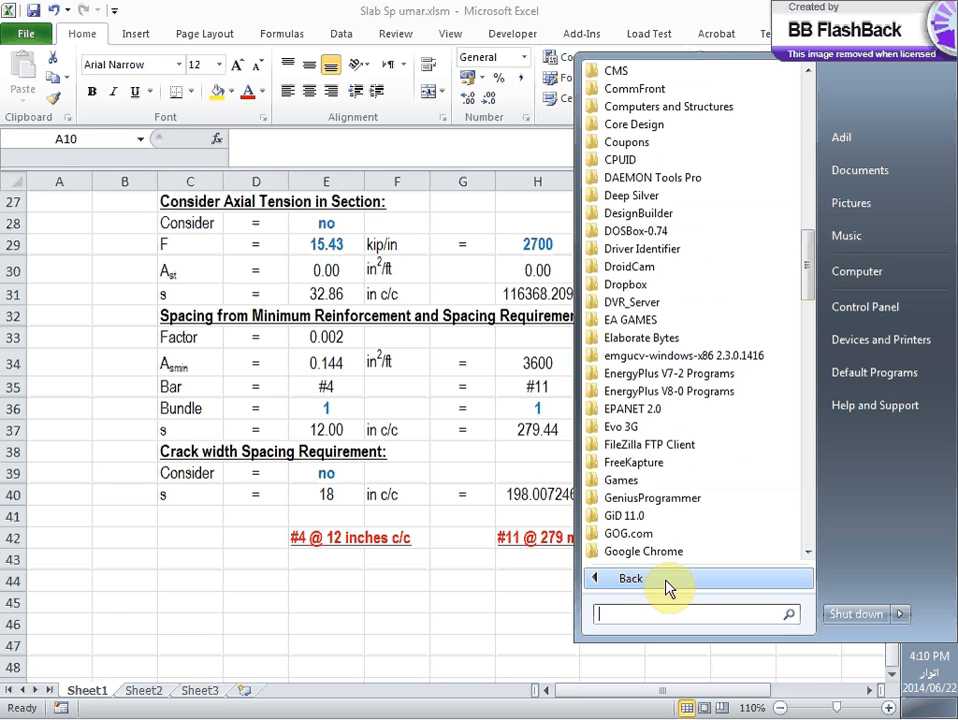
left_click(130, 662)
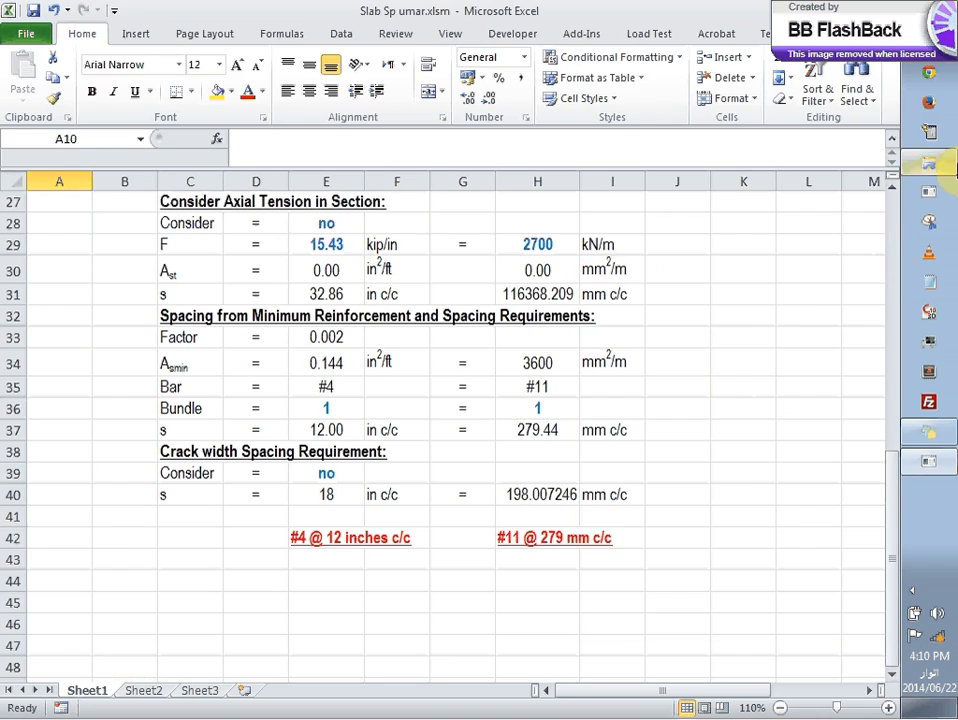
Step: Switch to Windows Explorer and open the Computers and Structures folder inside Program Files on the DATA (D:) drive
left_click(943, 165)
left_click_drag(391, 577, 390, 195)
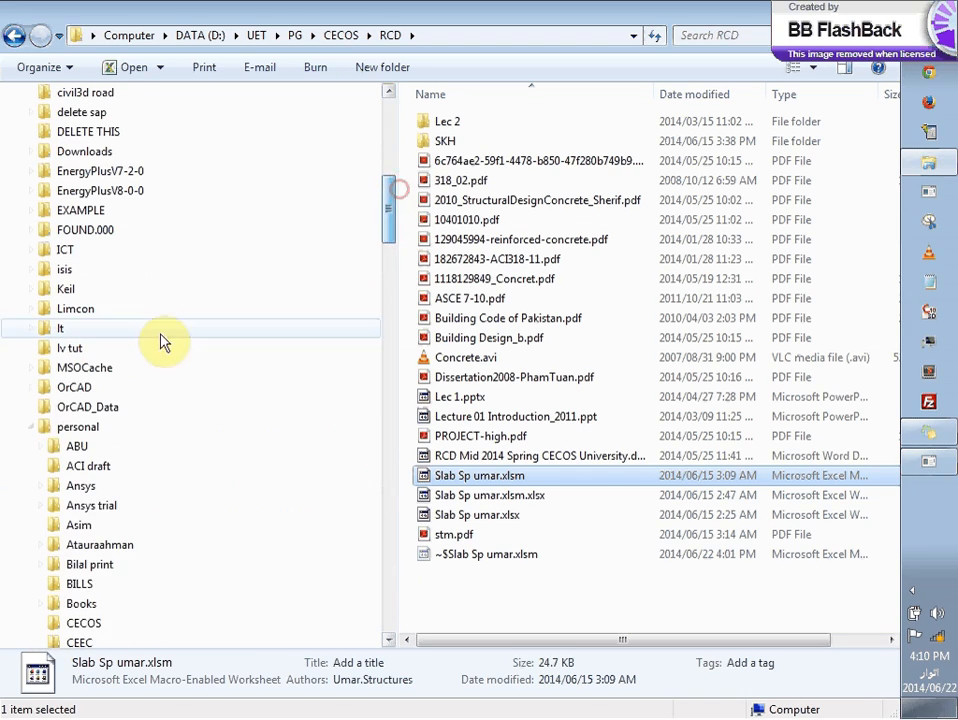
left_click(31, 427)
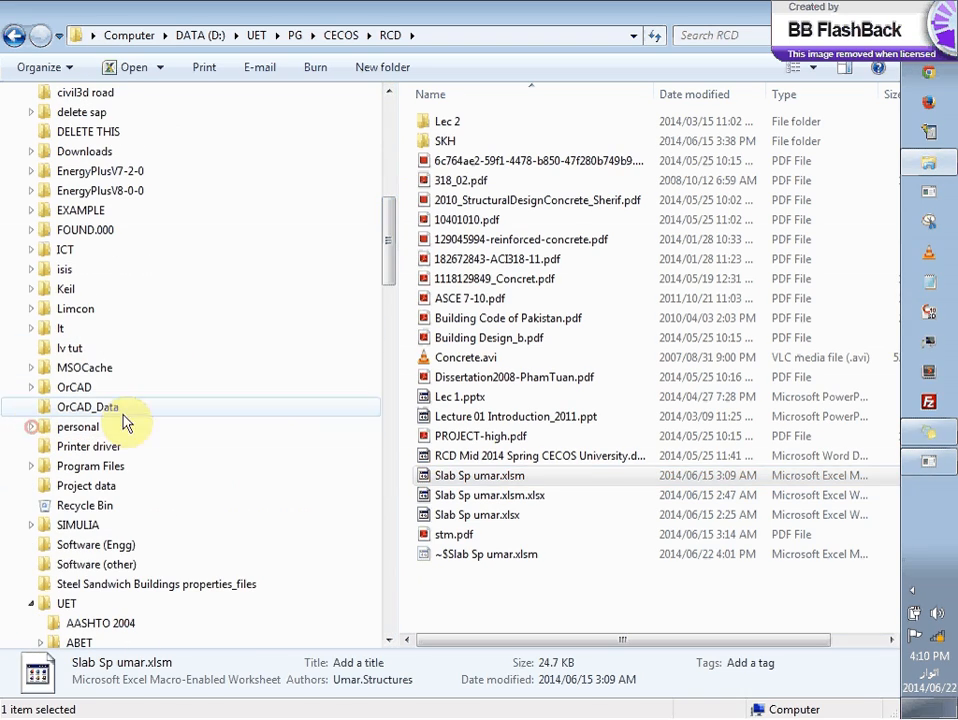
left_click(72, 466)
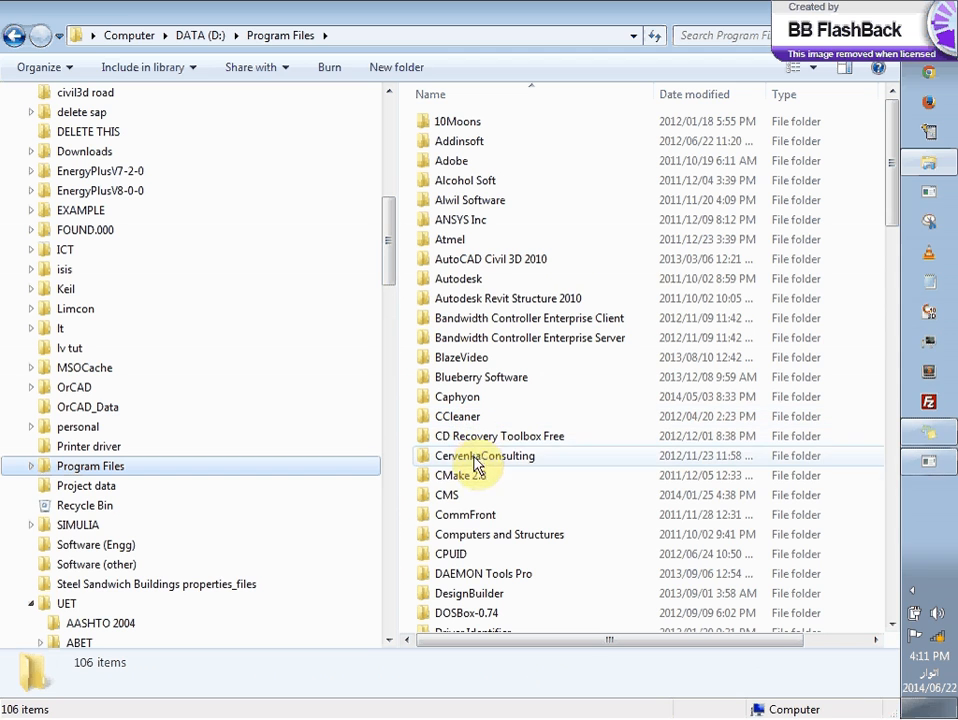
double_click(462, 534)
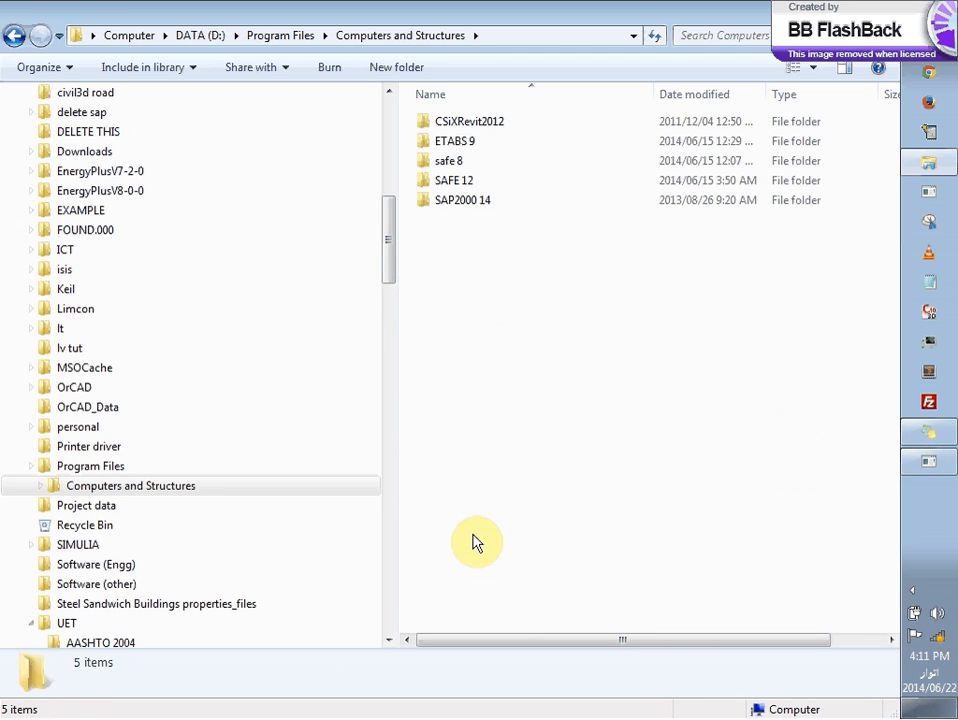
Step: Launch Safe.exe from the safe 8 folder and dismiss the Tip of the Day
double_click(455, 161)
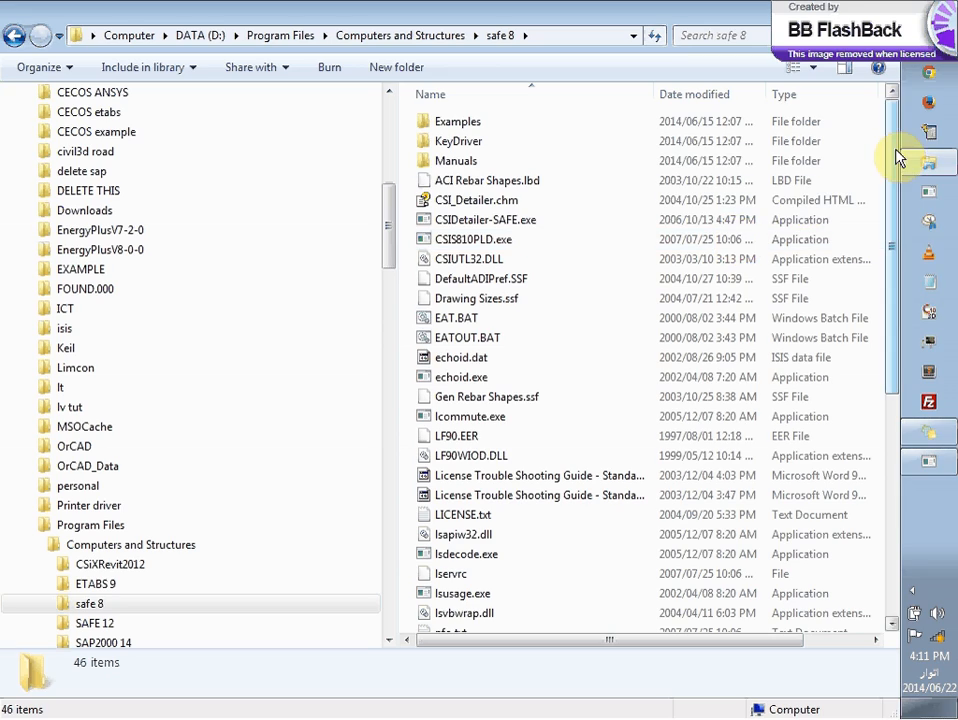
left_click_drag(891, 155, 891, 299)
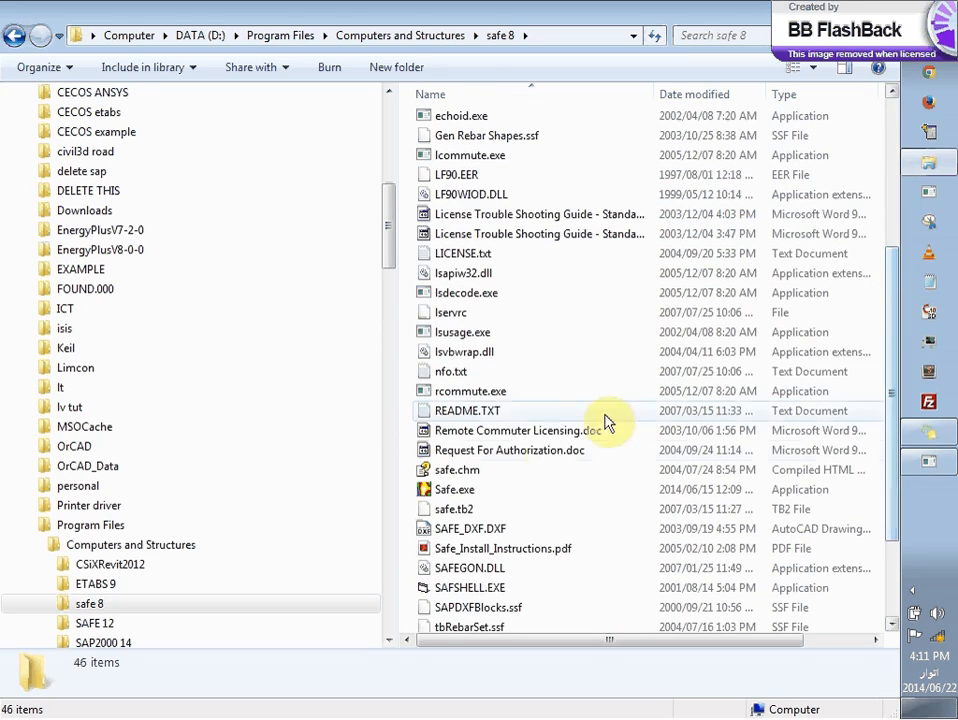
double_click(461, 489)
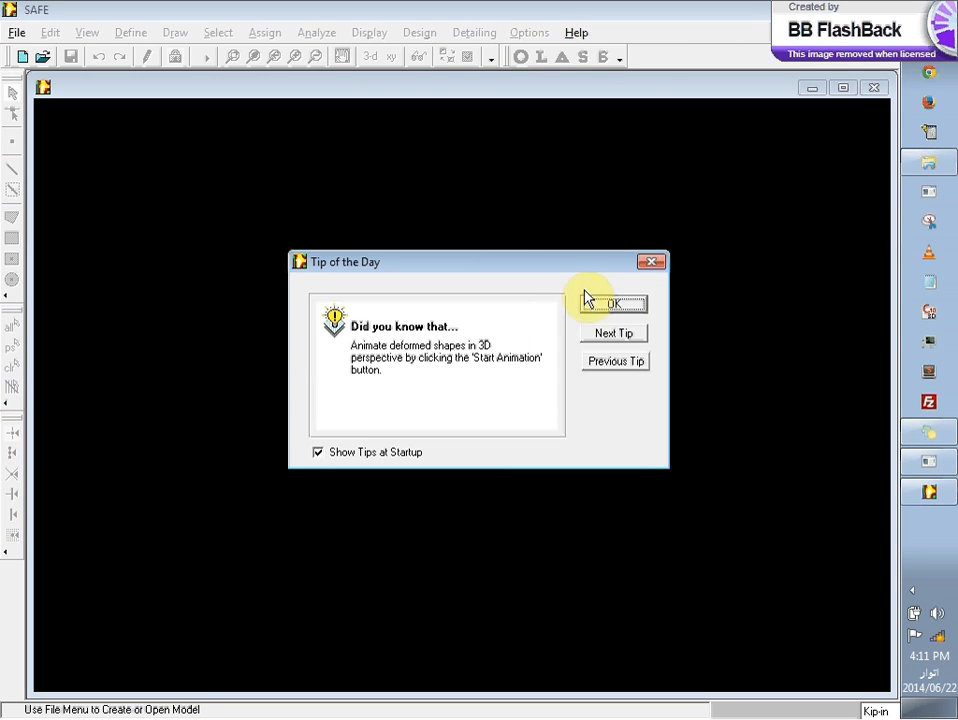
left_click(590, 307)
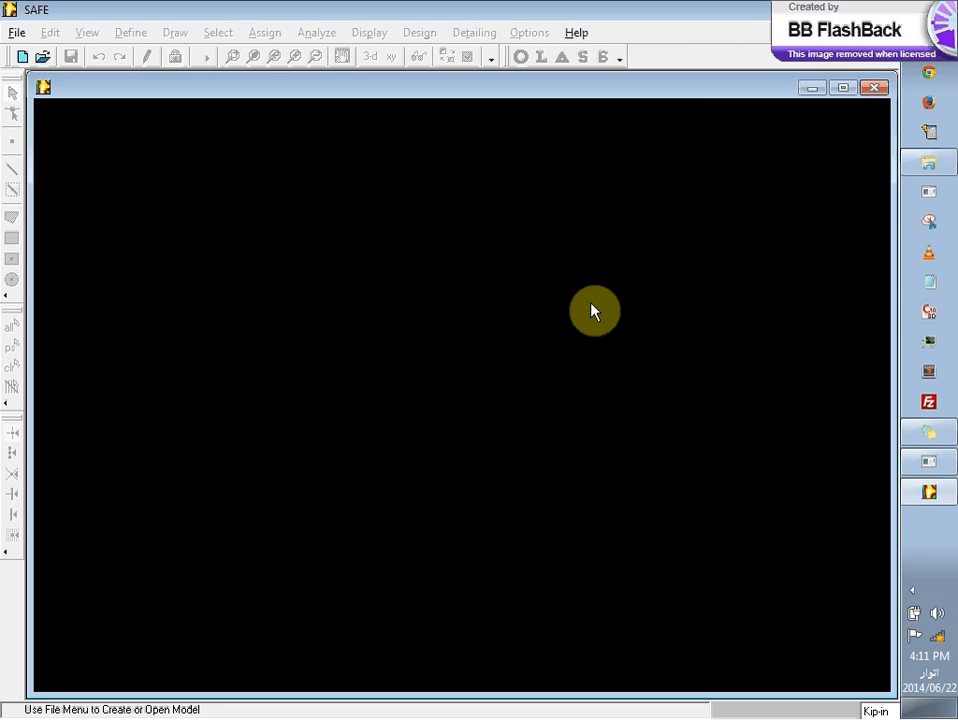
Step: Import Example1.F2K from the CECOS etabs folder on drive D as a SAFE v6/V7 .F2K file, accepting the version notice
left_click(20, 33)
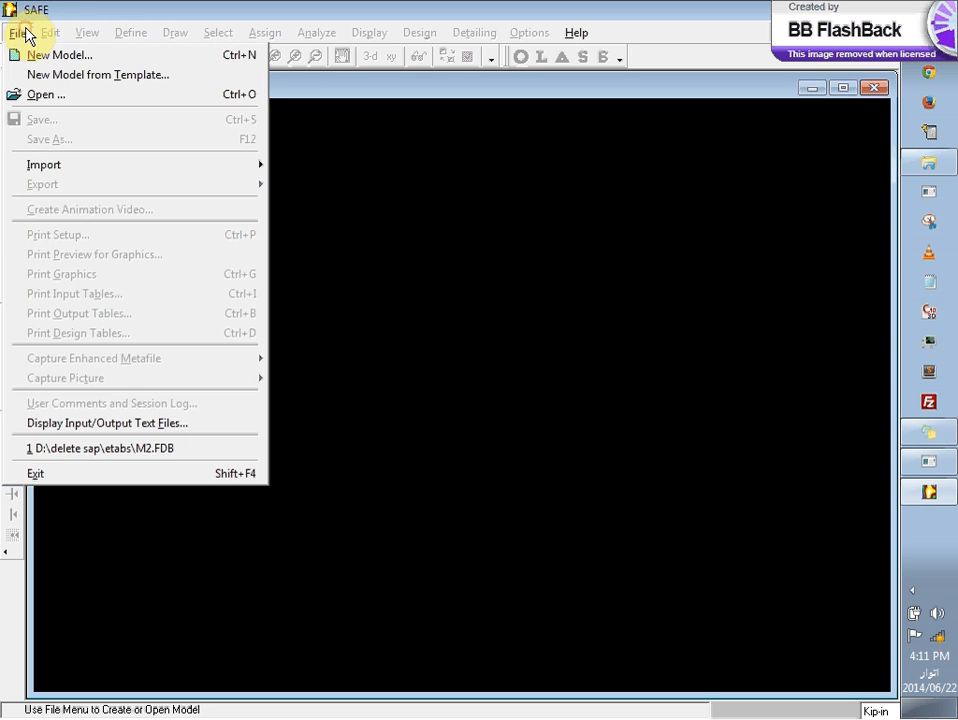
left_click(20, 33)
left_click(20, 33)
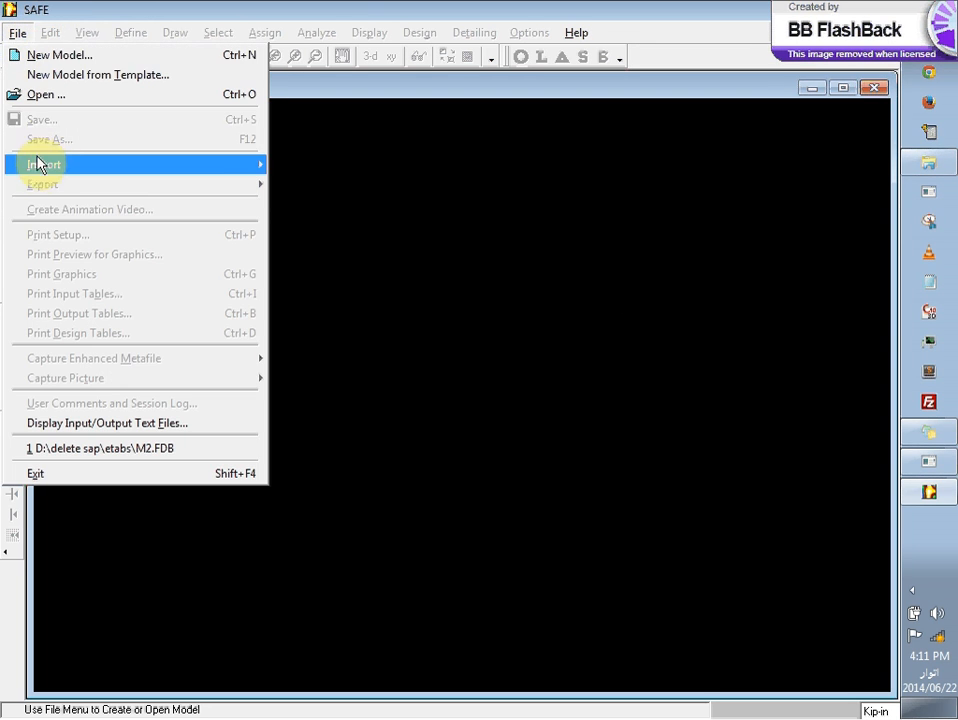
mouse_move(40, 171)
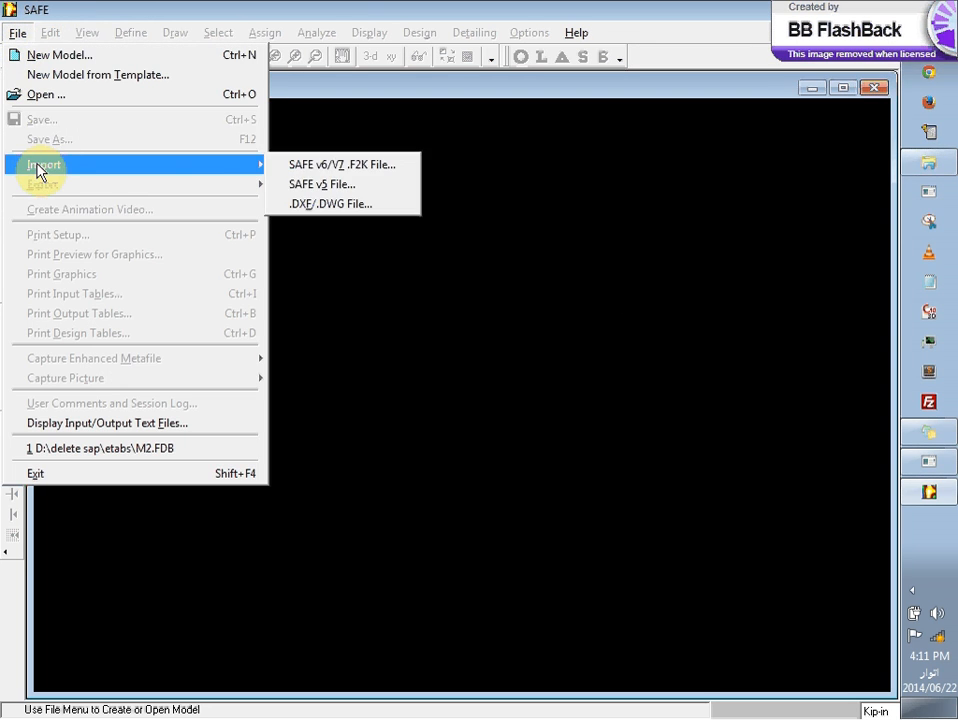
left_click(385, 166)
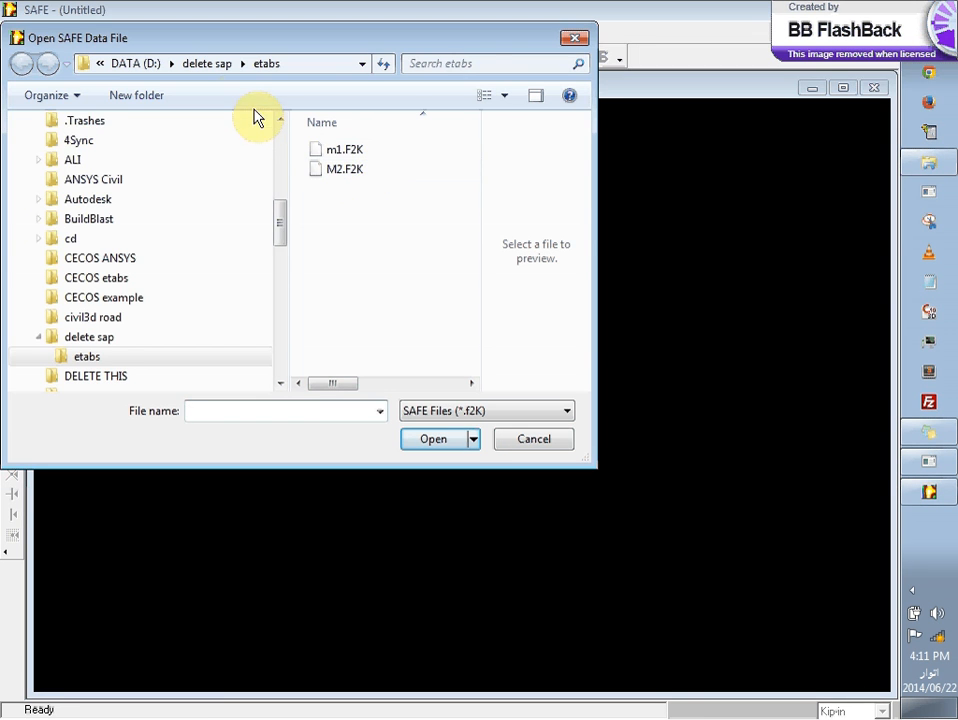
left_click(205, 63)
left_click(142, 66)
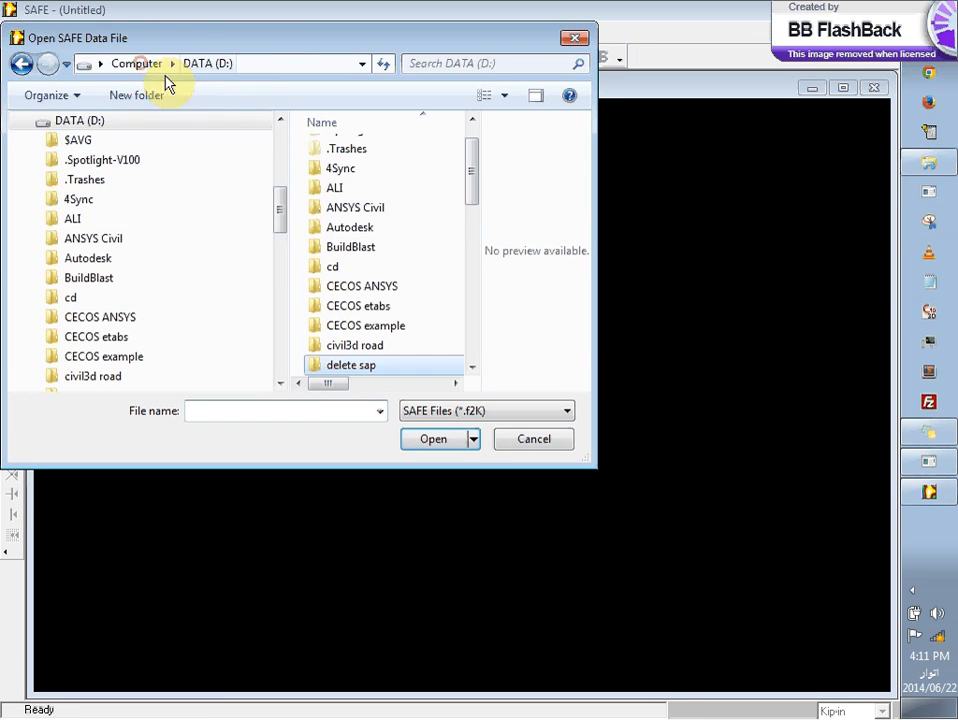
double_click(380, 308)
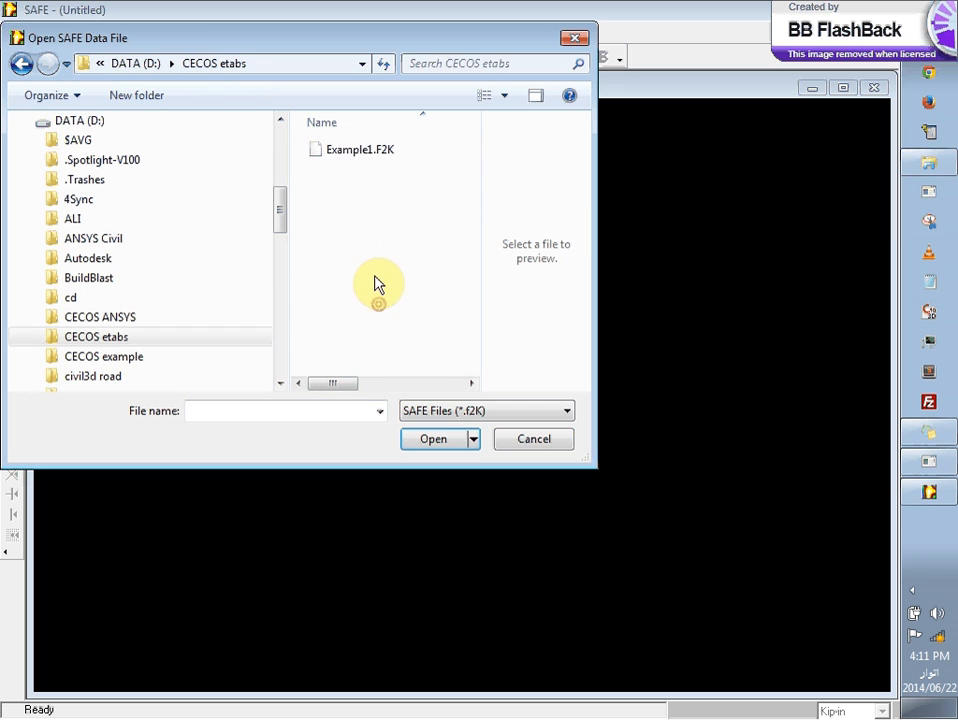
left_click(372, 152)
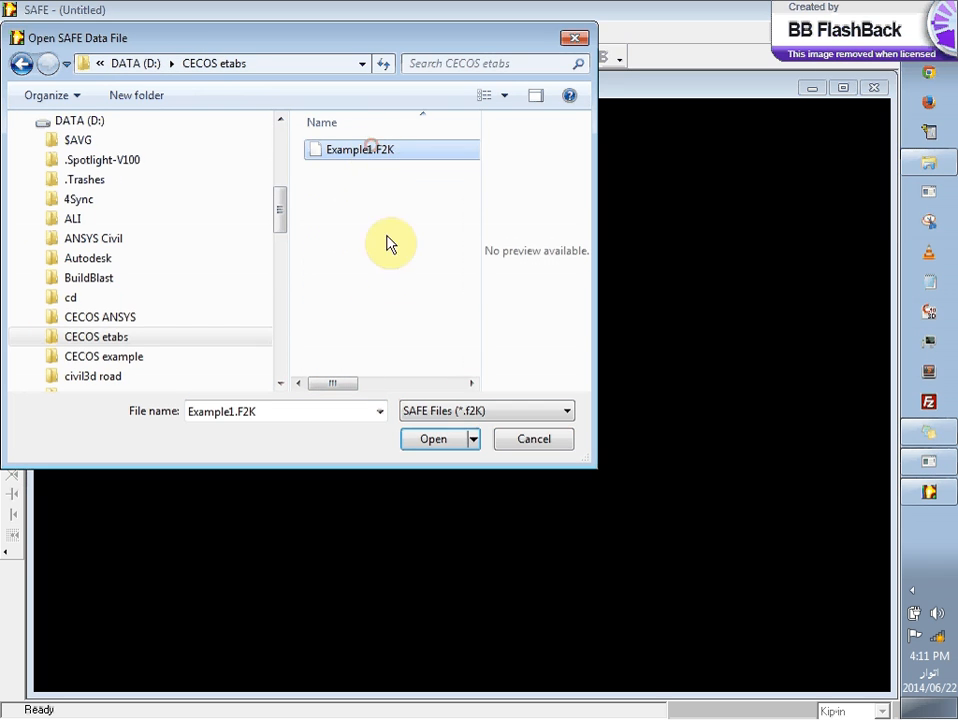
left_click(449, 447)
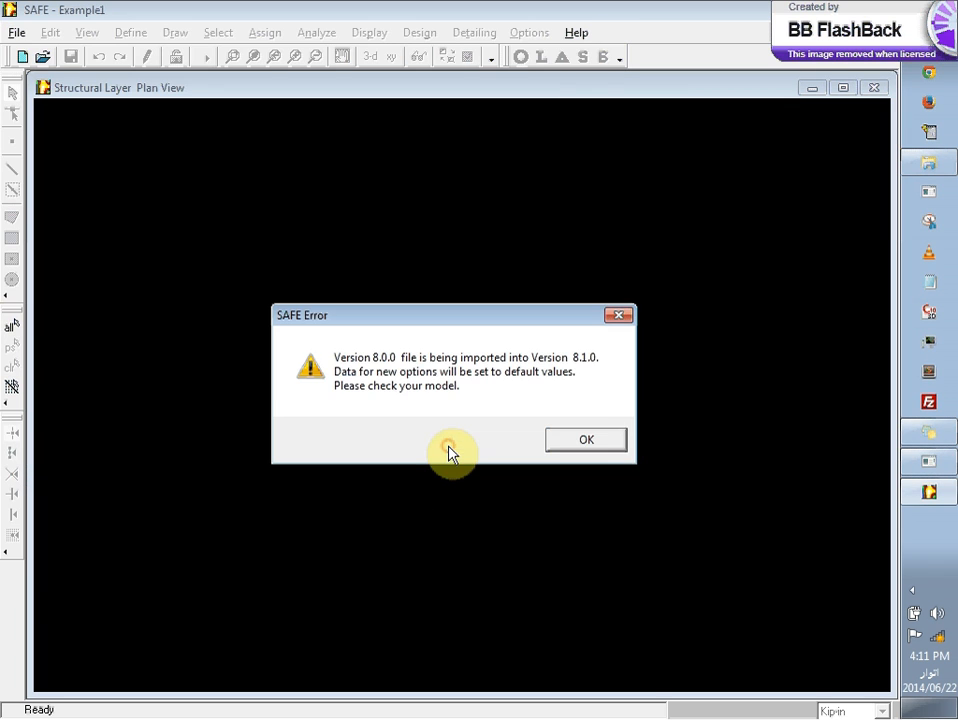
left_click(568, 440)
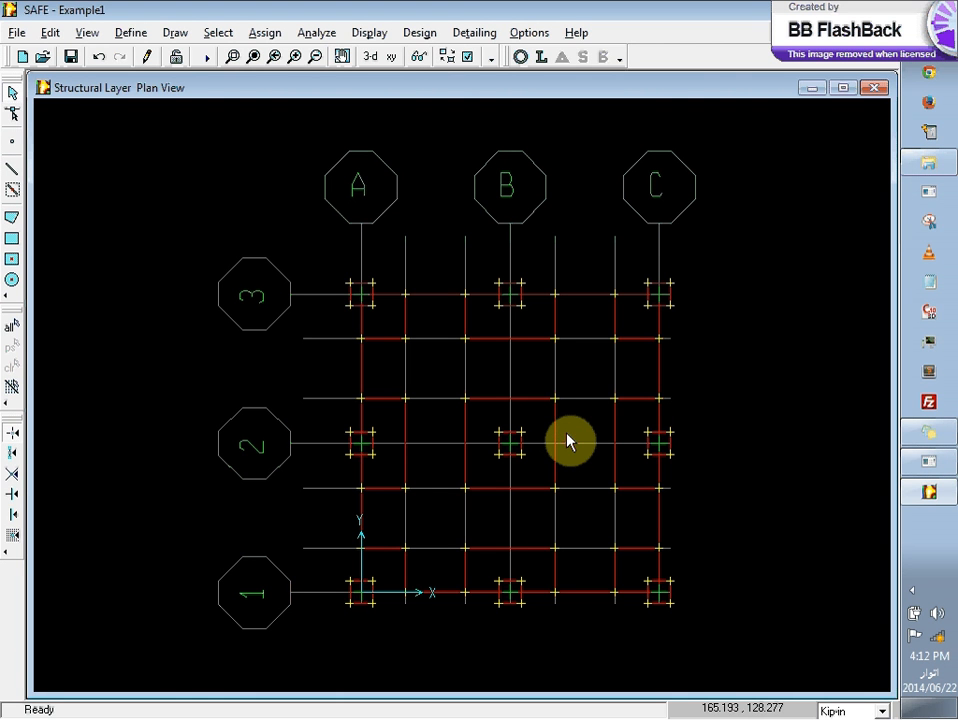
Step: Check the slab's area object information without changing it, and display the SDL surface loads on the plan view
right_click(428, 356)
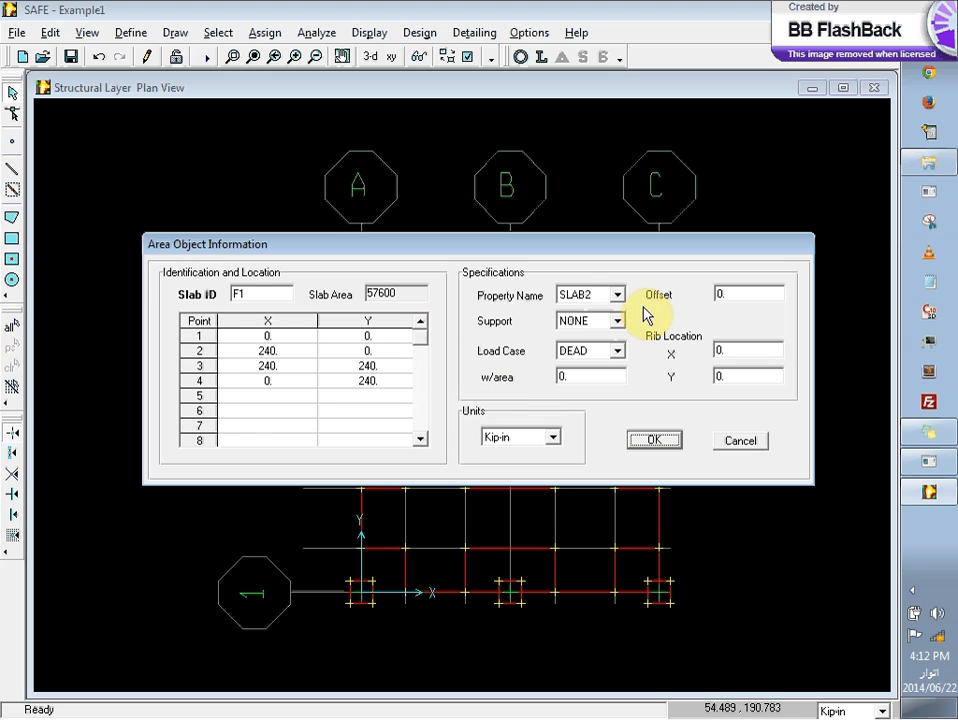
left_click(742, 443)
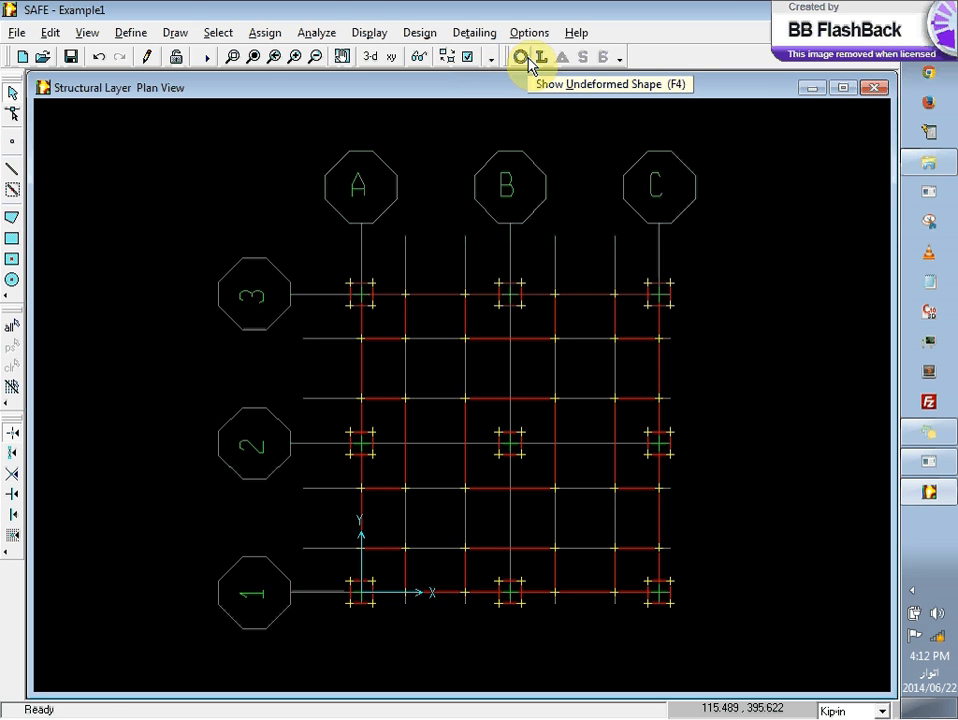
left_click(528, 57)
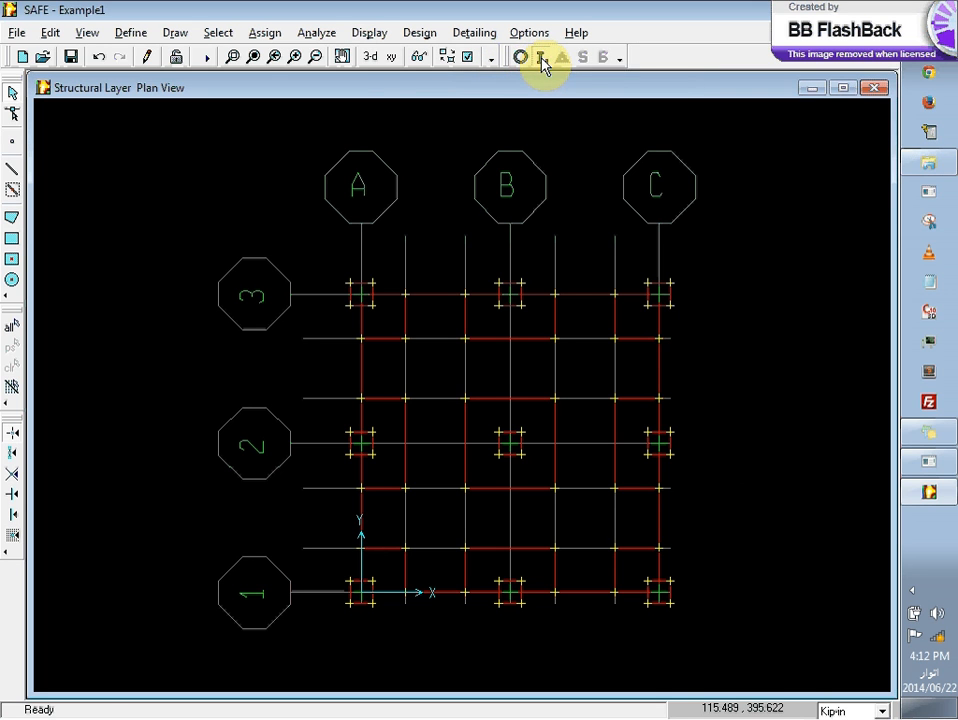
left_click(540, 58)
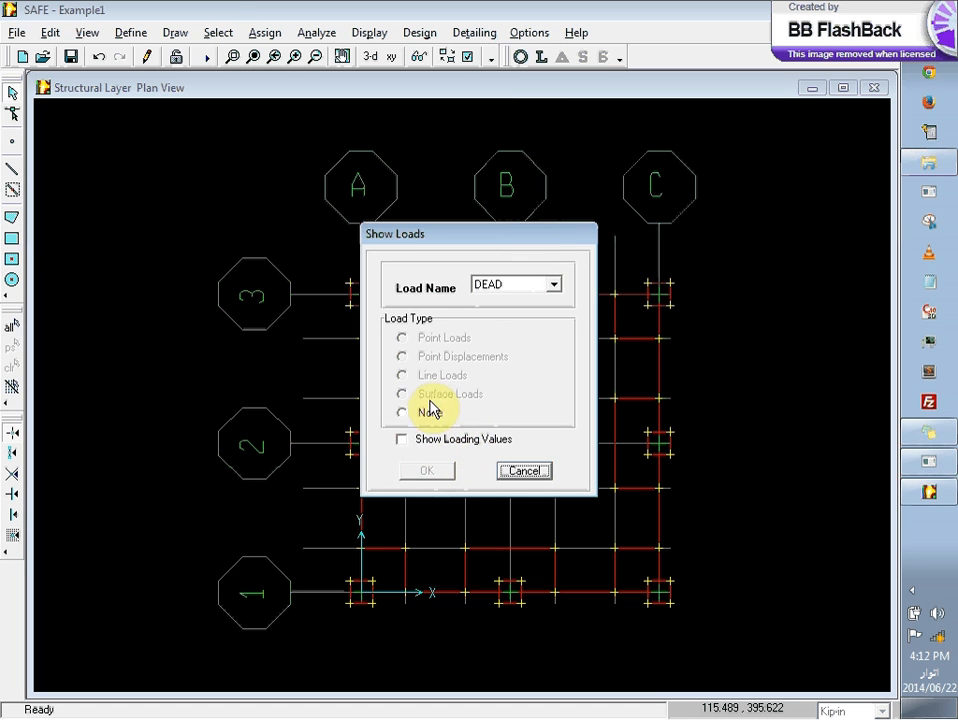
left_click(524, 284)
left_click(519, 314)
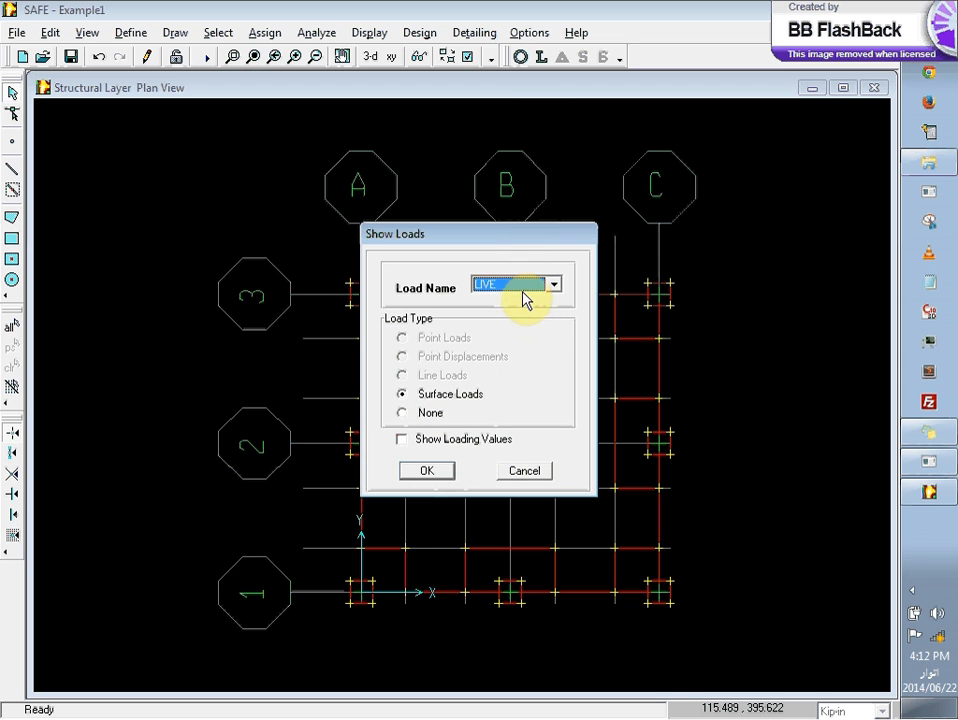
left_click(519, 286)
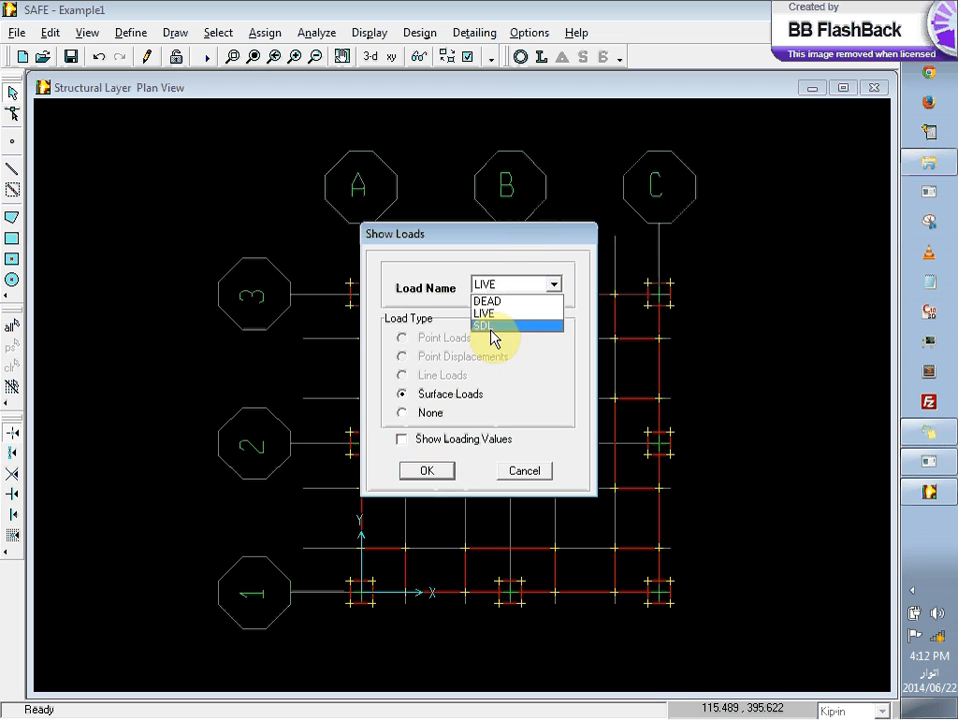
left_click(493, 329)
left_click(436, 466)
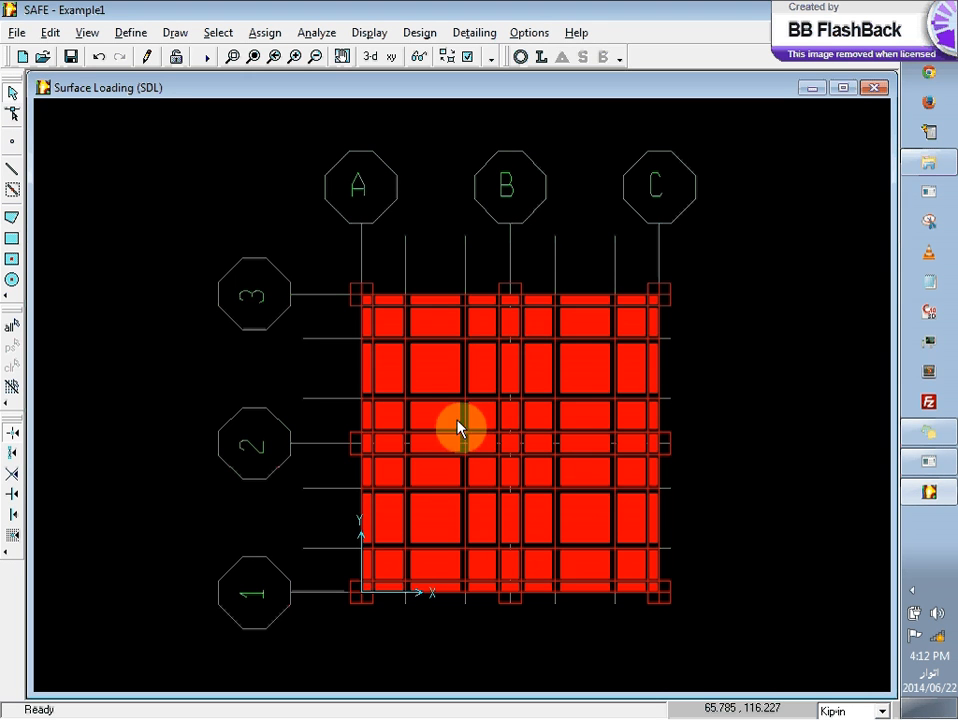
Step: Inspect slab F1's area load under the LIVE, SDL and DEAD load cases, along with its support option
right_click(438, 385)
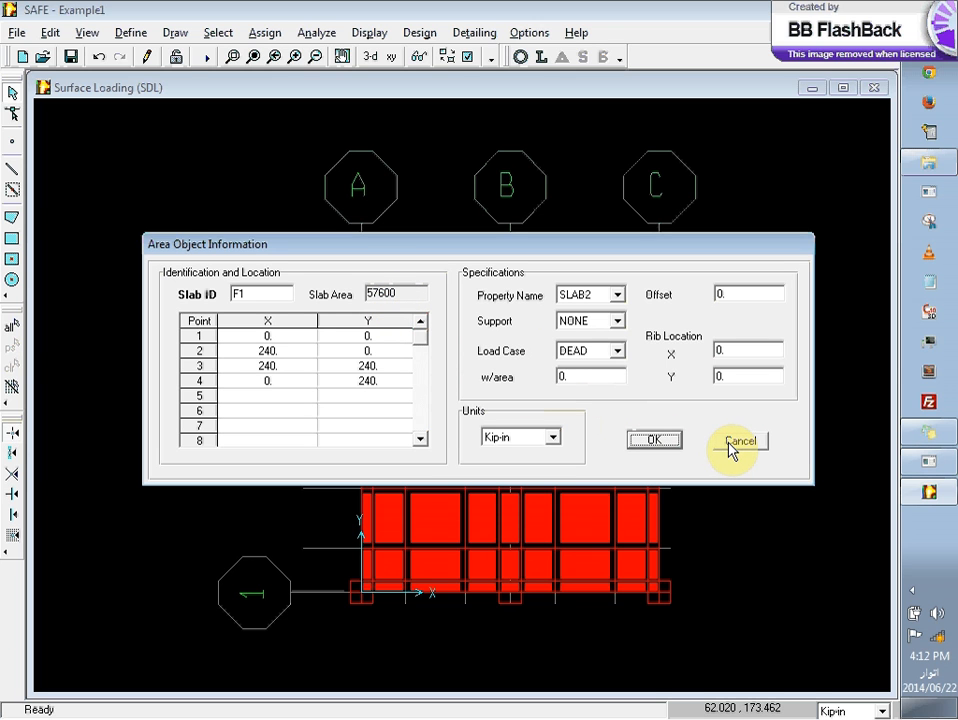
left_click(618, 350)
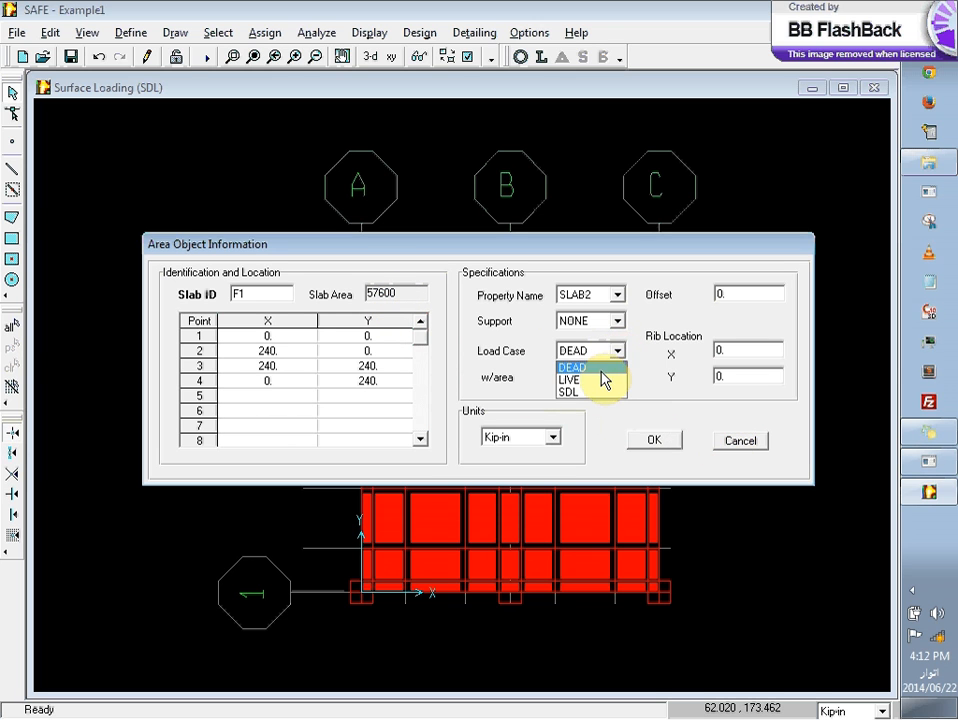
left_click(603, 380)
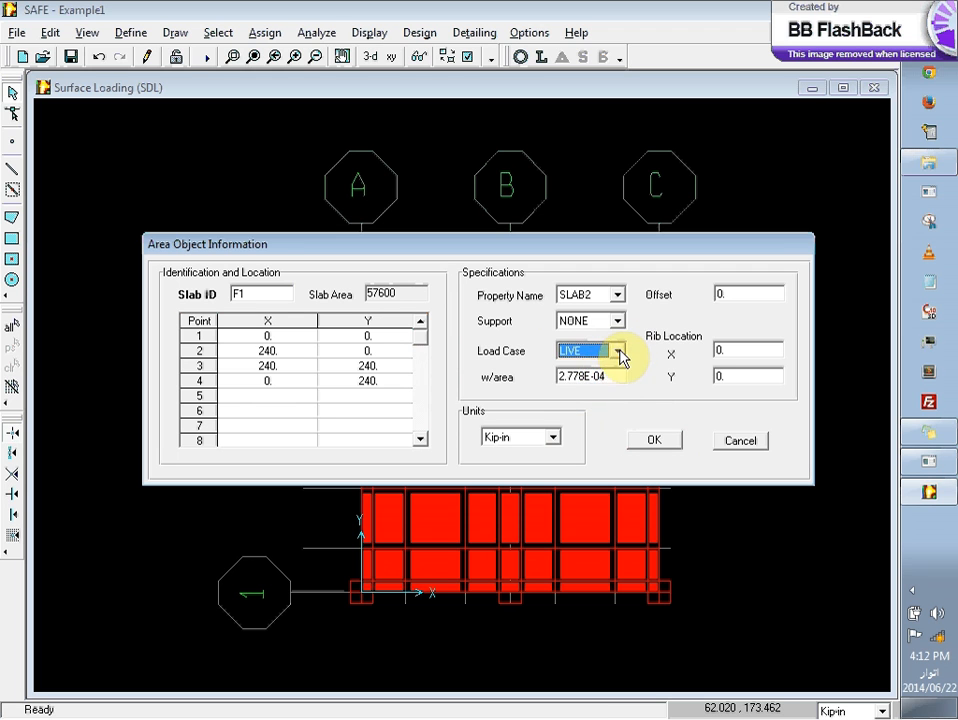
left_click(618, 350)
left_click(600, 391)
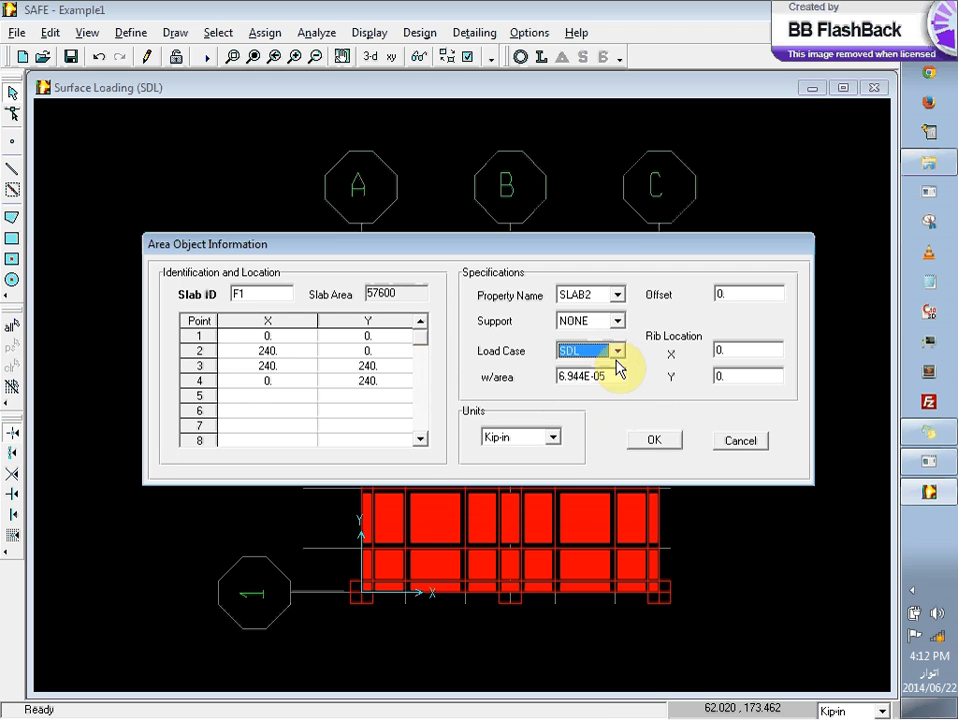
left_click(617, 352)
left_click(616, 367)
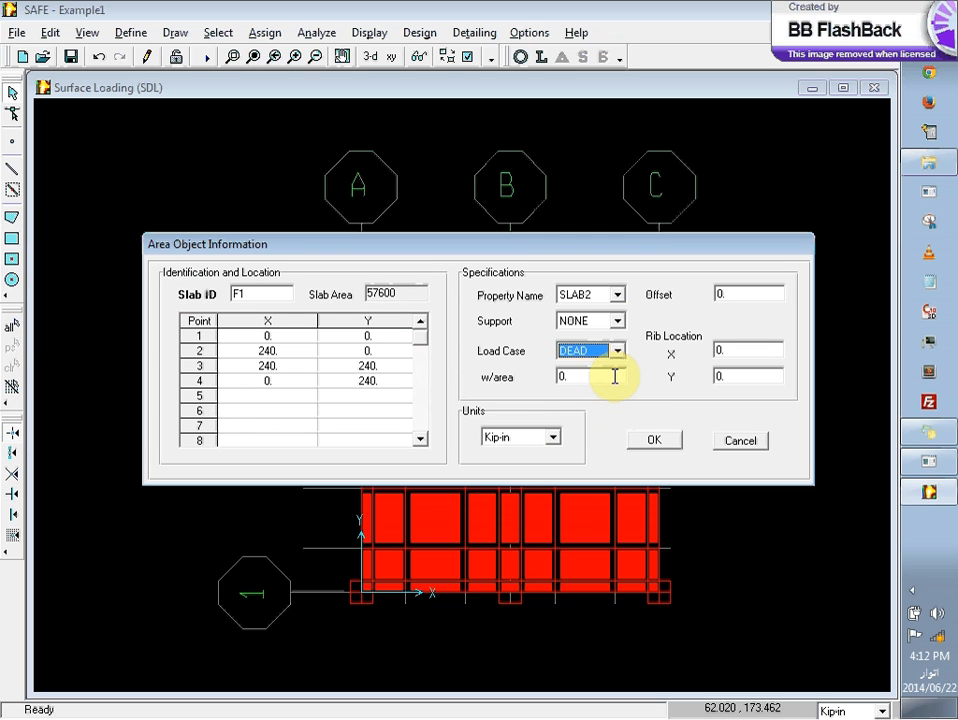
left_click(622, 322)
left_click(622, 322)
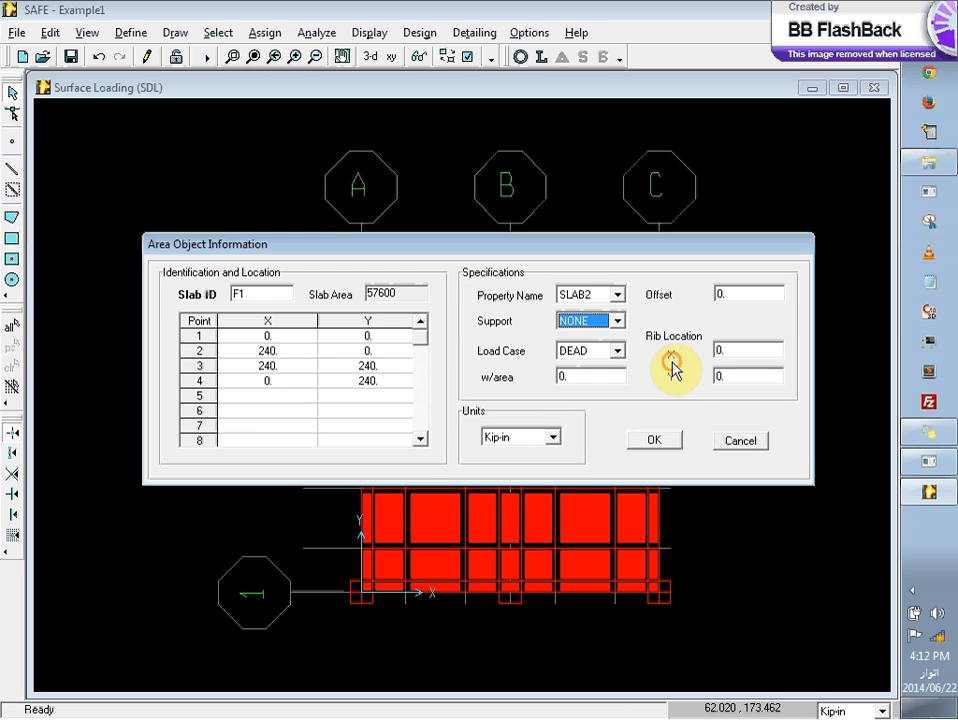
left_click(636, 443)
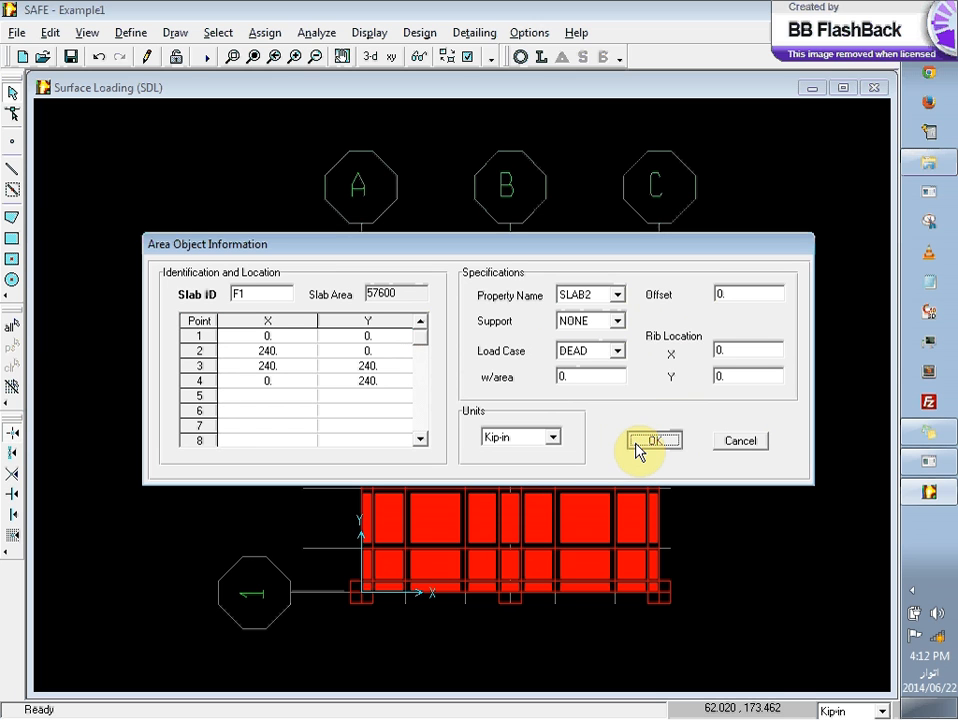
Step: Recheck slab F1's area load for the LIVE and SDL load cases, and close the area object information
left_click(616, 353)
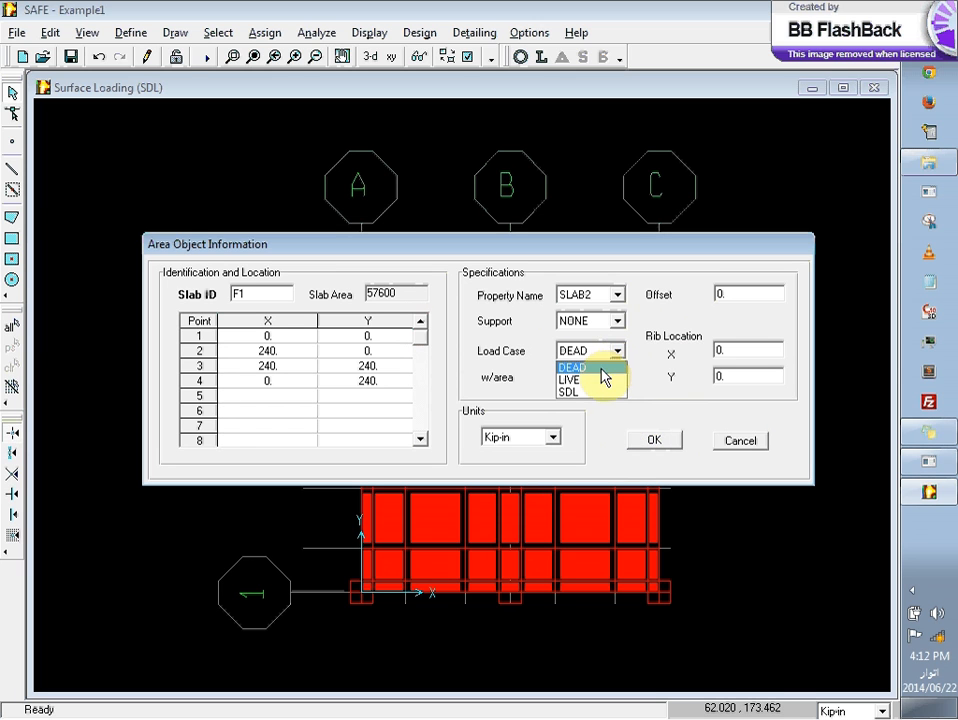
left_click(604, 383)
left_click(616, 352)
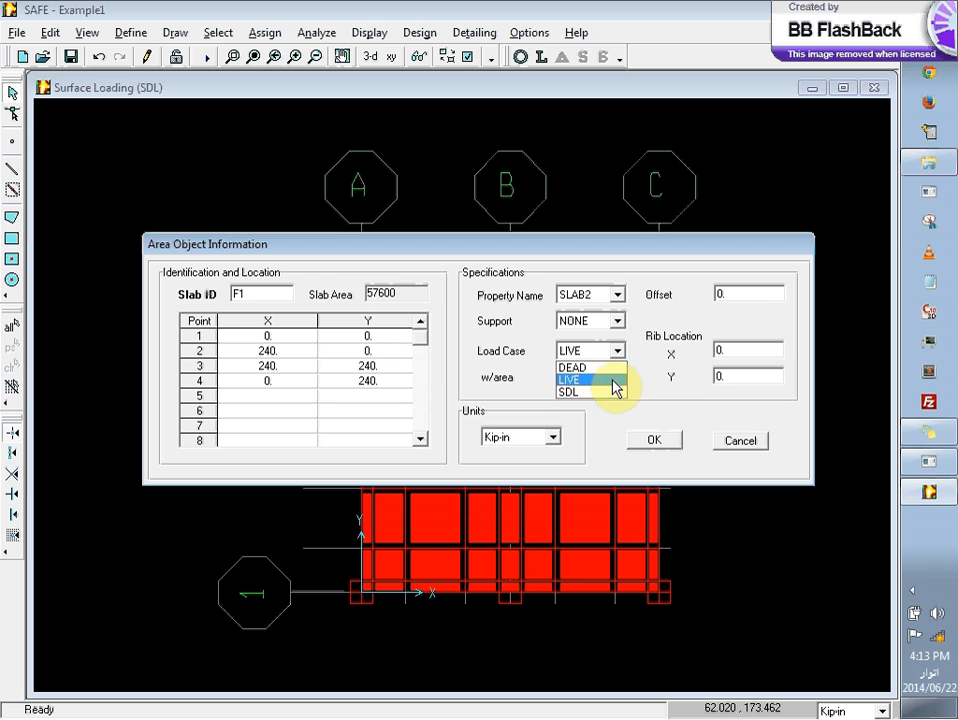
left_click(615, 393)
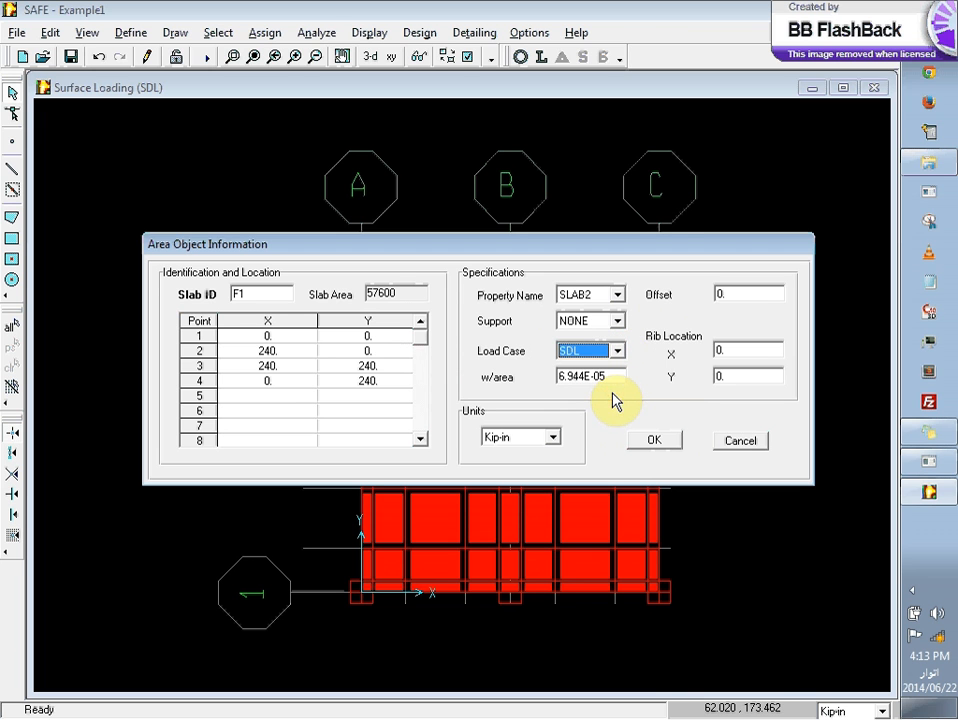
left_click(655, 441)
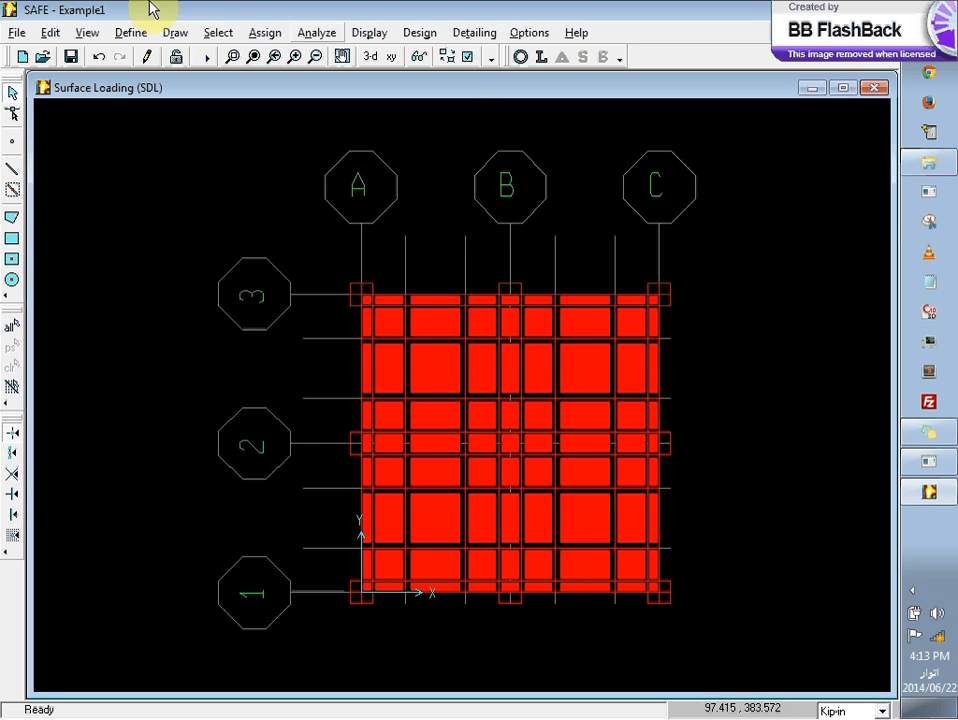
Step: Review the list of defined load combinations without changing any of them
left_click(135, 33)
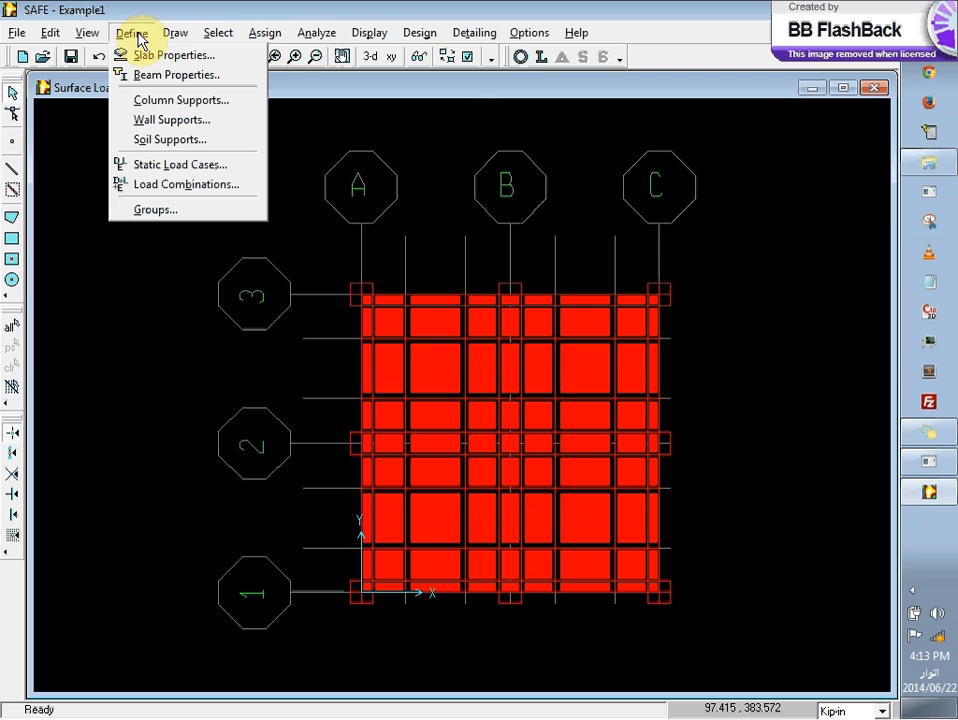
left_click(182, 184)
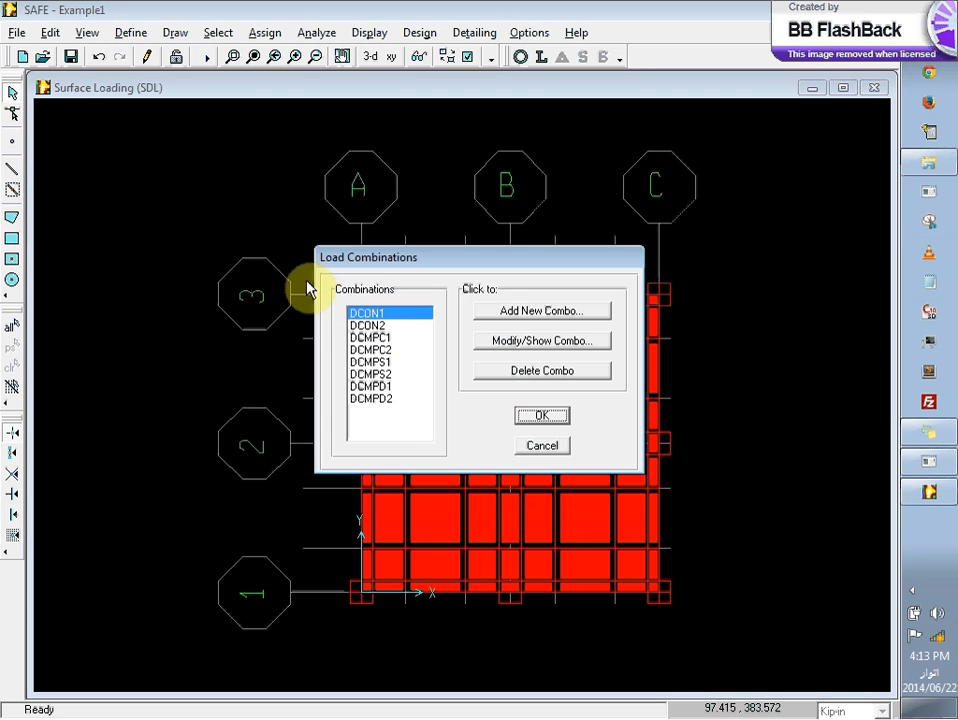
left_click(543, 420)
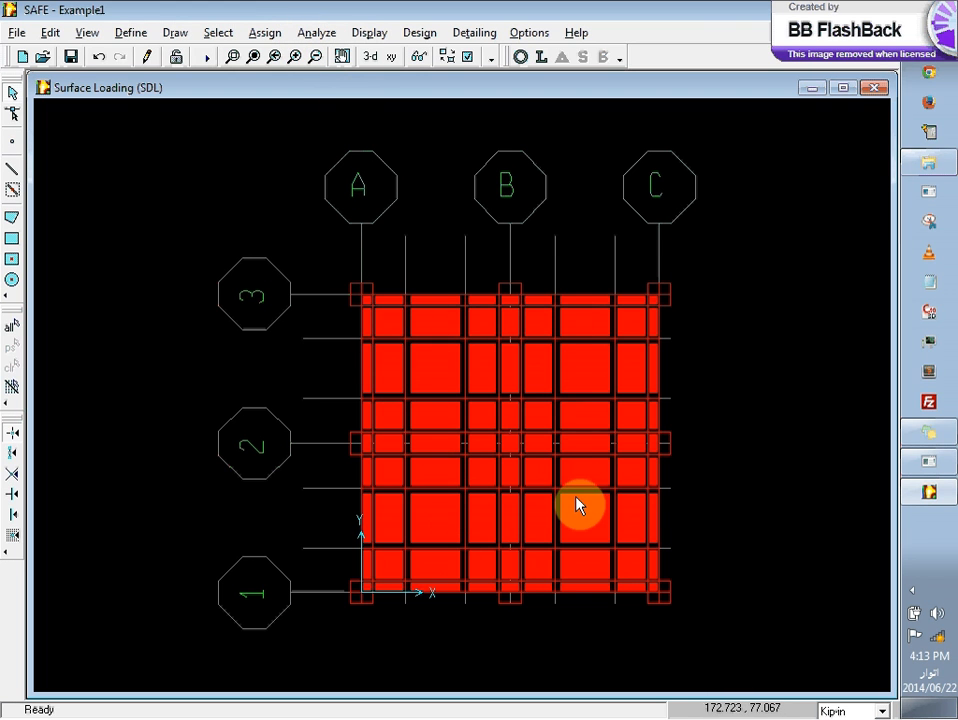
Step: Accept the Normal analysis type and existing mesh dimension, run the slab analysis, and close the completion report
left_click(308, 36)
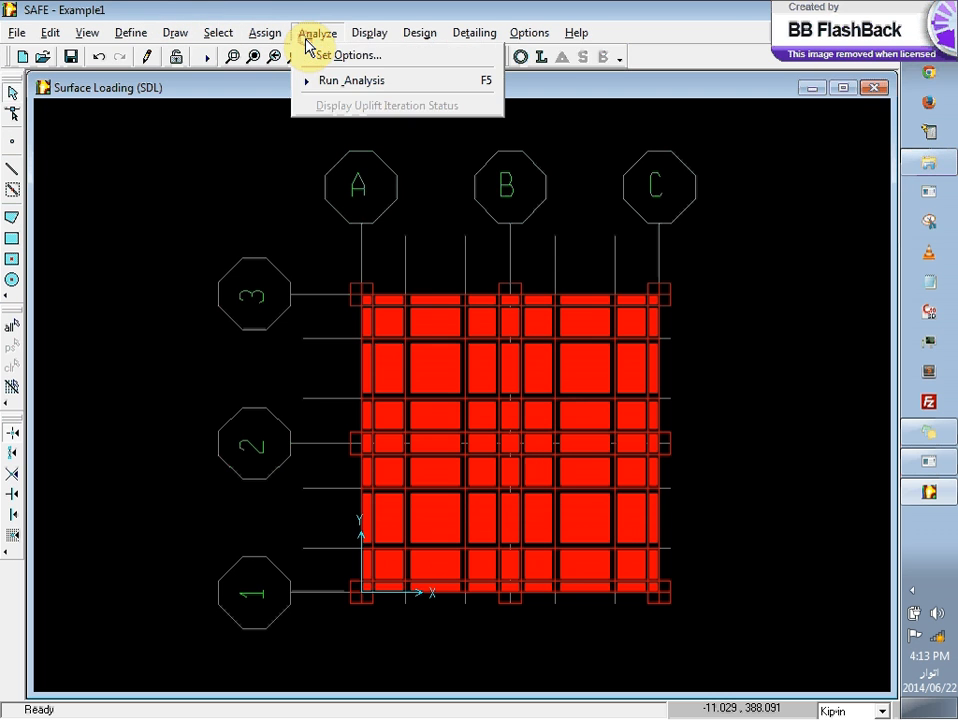
left_click(350, 58)
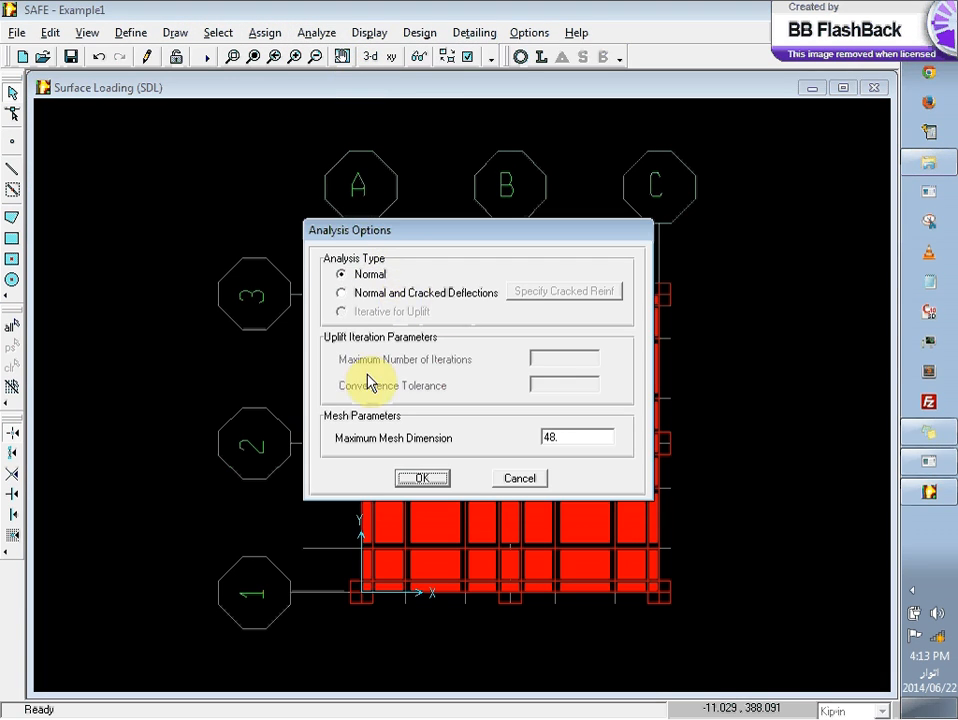
left_click(437, 487)
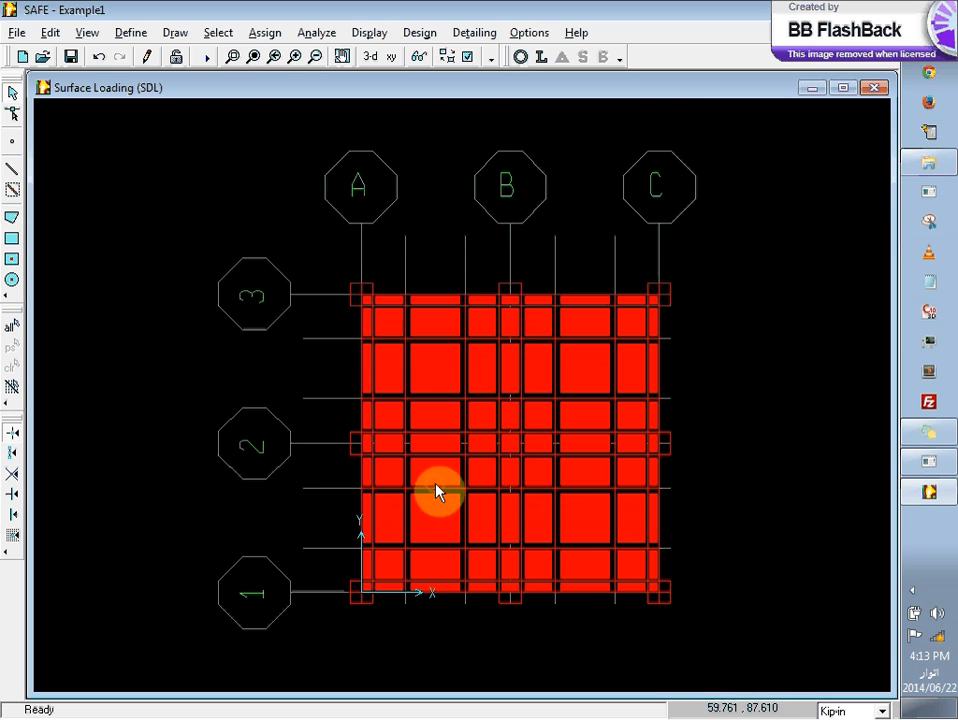
left_click(336, 37)
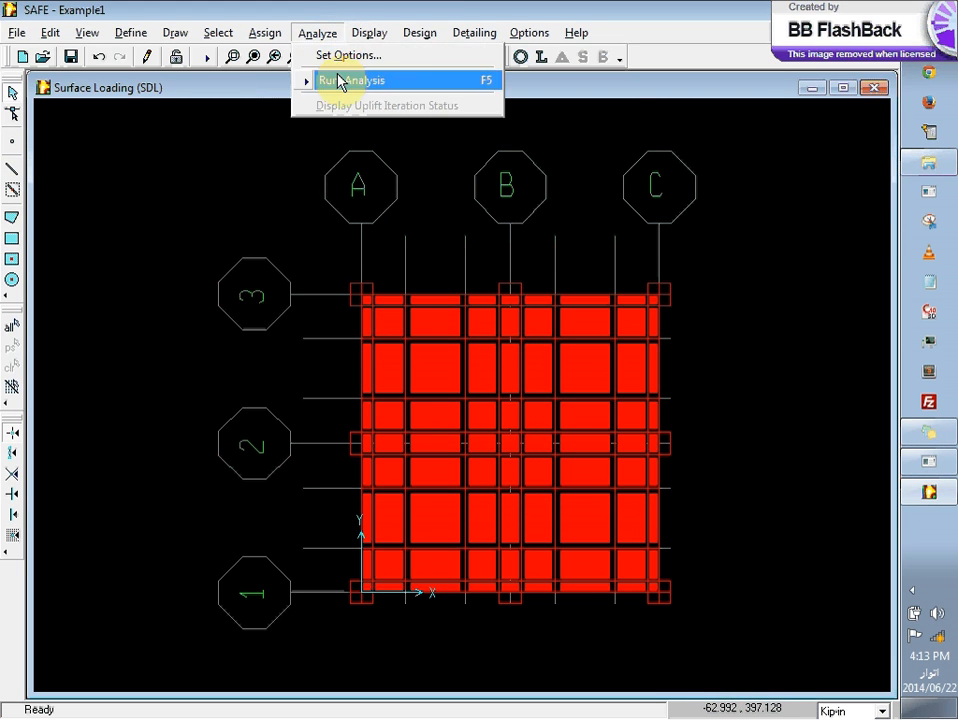
left_click(338, 80)
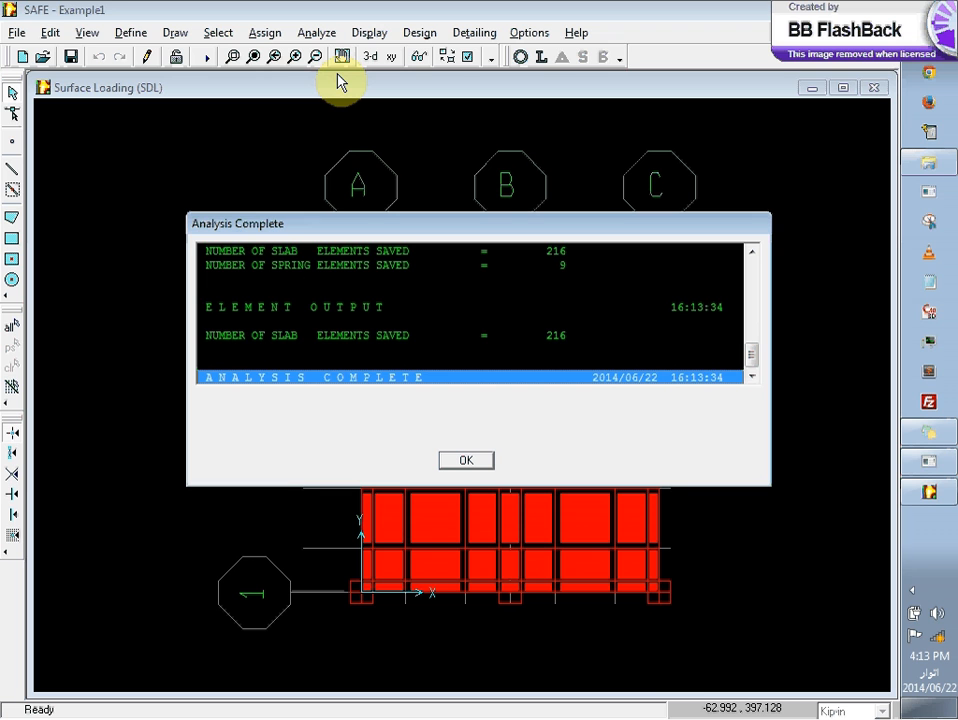
left_click(466, 460)
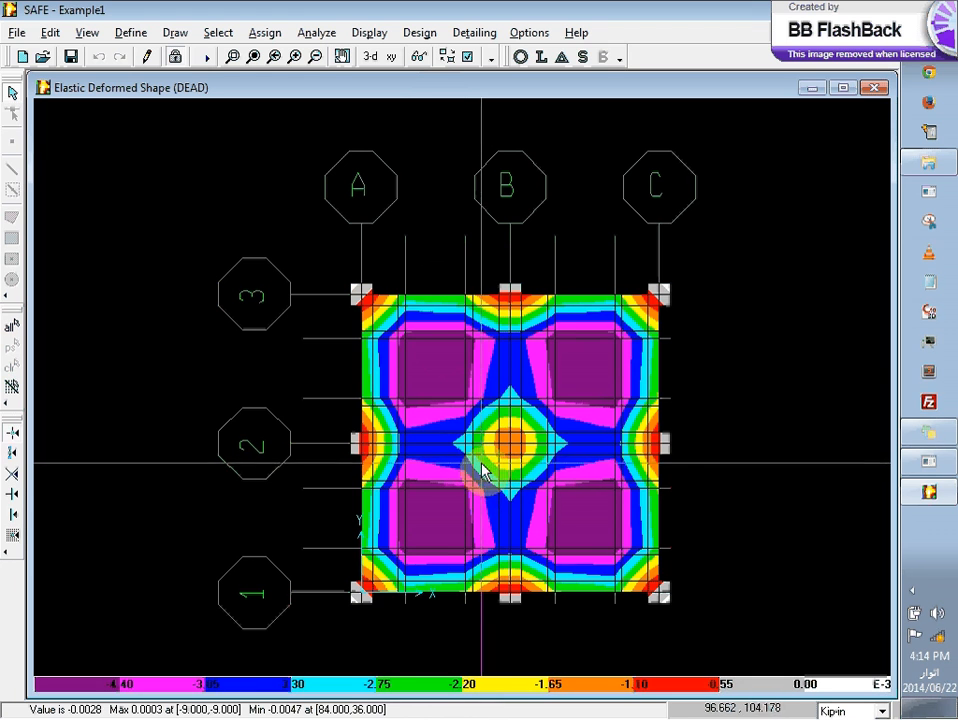
left_click(227, 187)
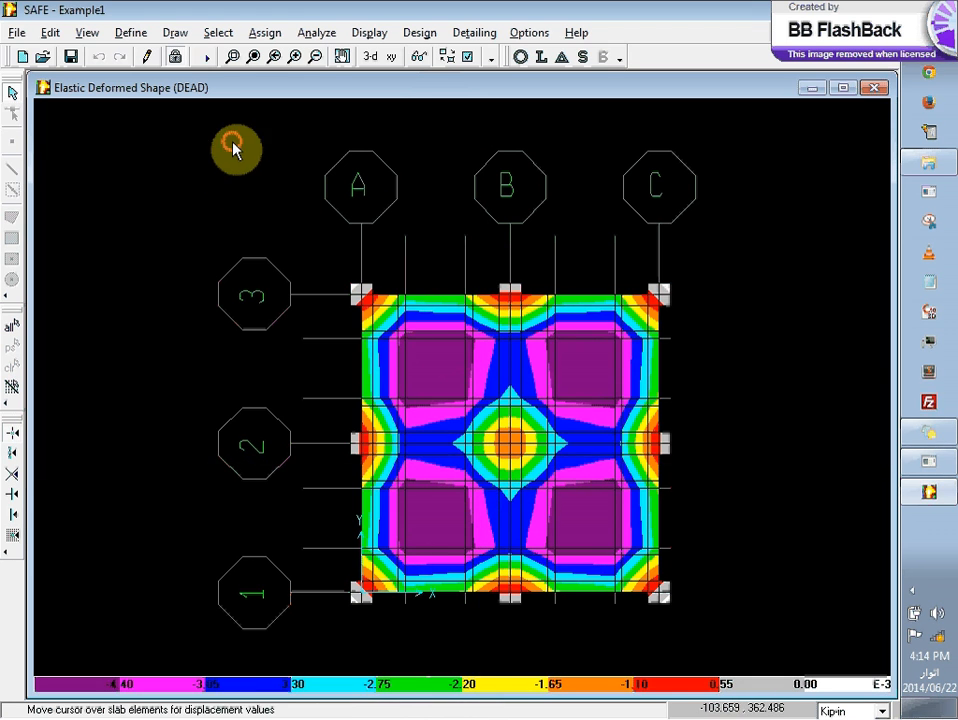
Step: Add DCMPC1, DCMPC2, DCMPD1, DCMPD2, DCMPS1 and DCMPS2 to the design load combinations
left_click(420, 33)
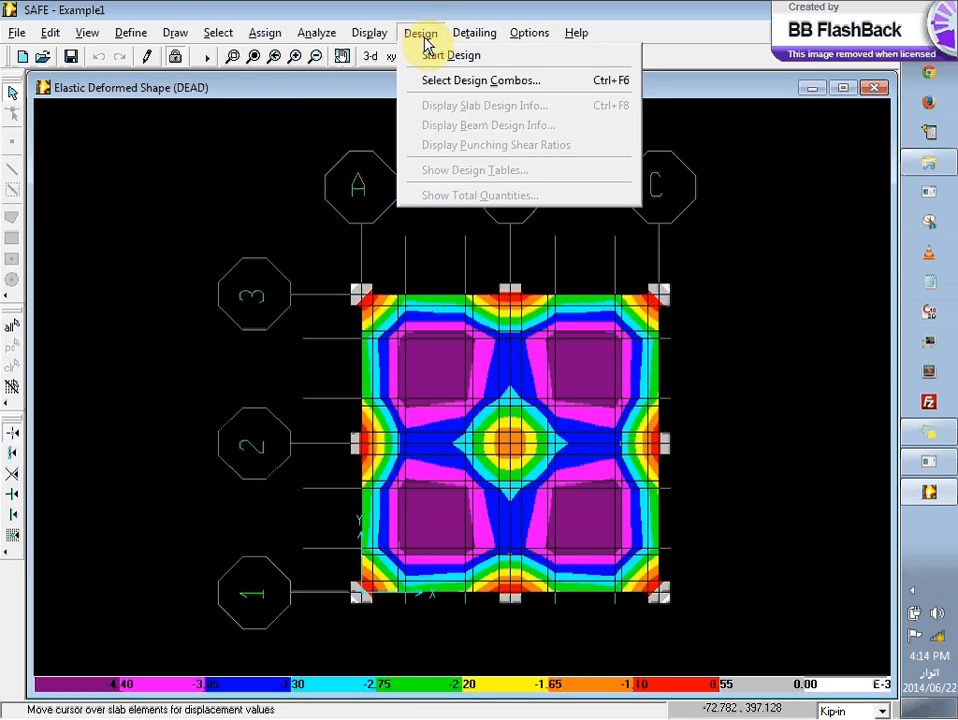
left_click(436, 79)
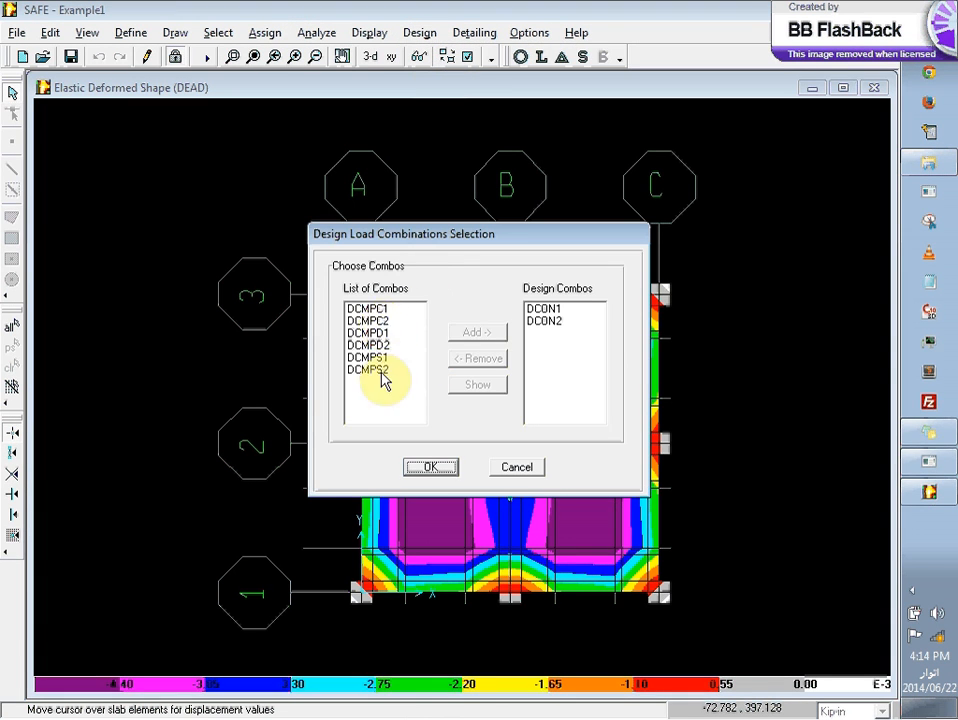
left_click(380, 321)
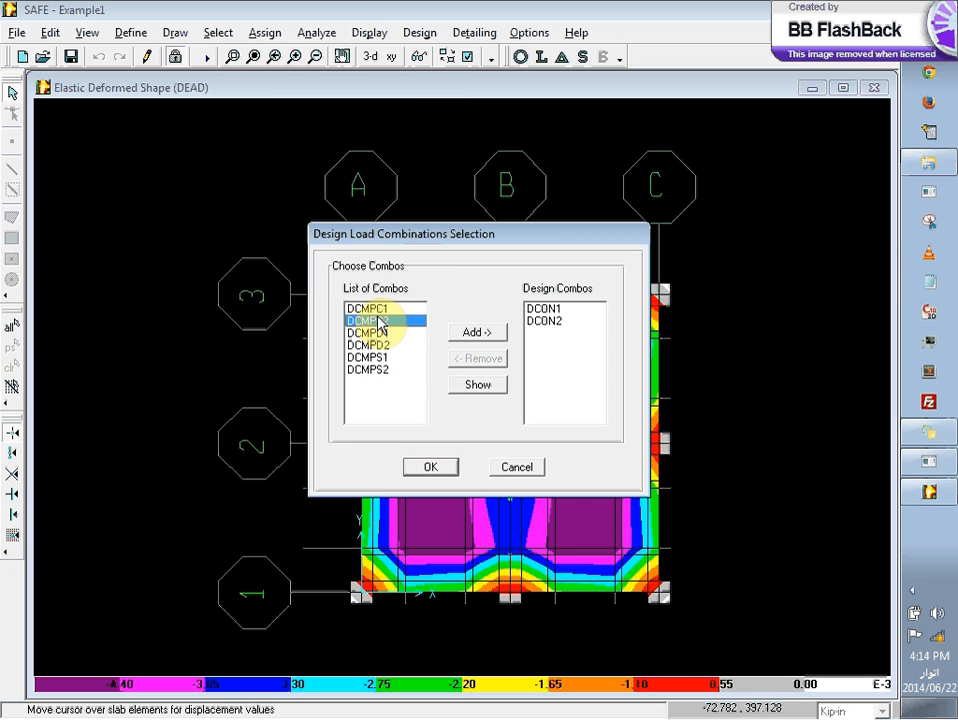
key("Up")
key("shift+Down")
key("shift+Down")
key("shift+Down")
key("shift+Down")
key("shift+Down")
left_click(481, 332)
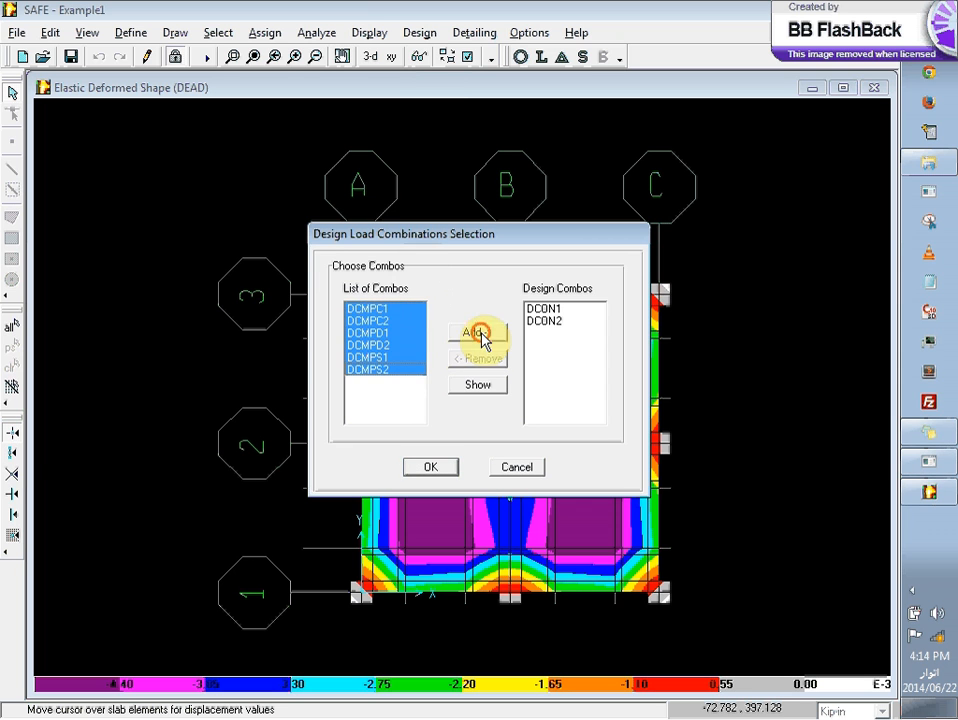
left_click(425, 466)
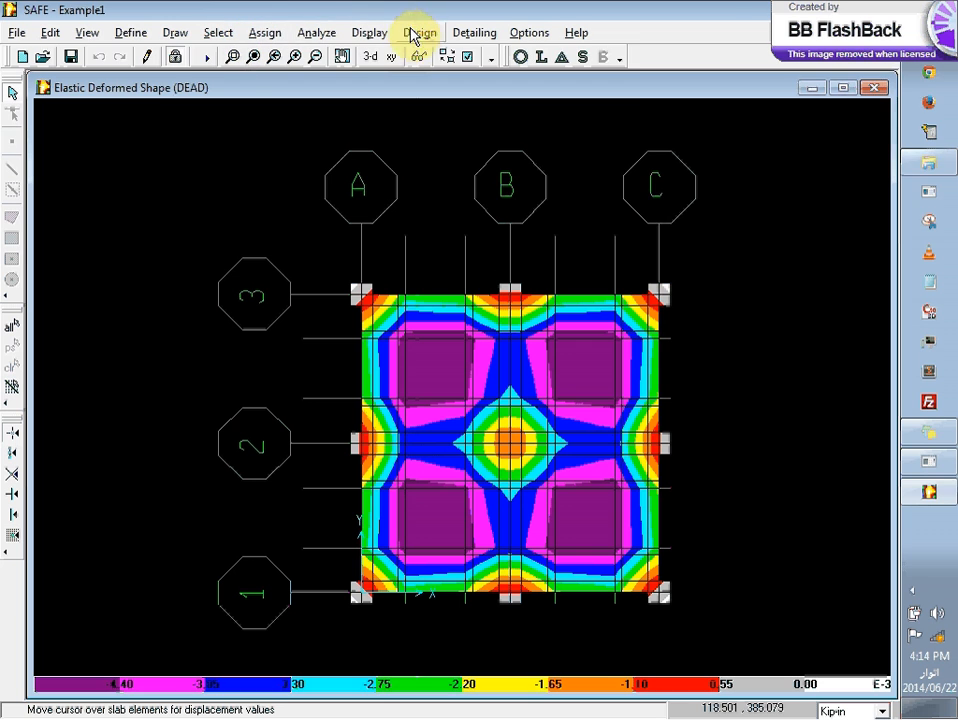
Step: Choose ACI 318-02 as the concrete design code in the preferences, and review the dimension preferences
left_click(415, 34)
mouse_move(120, 37)
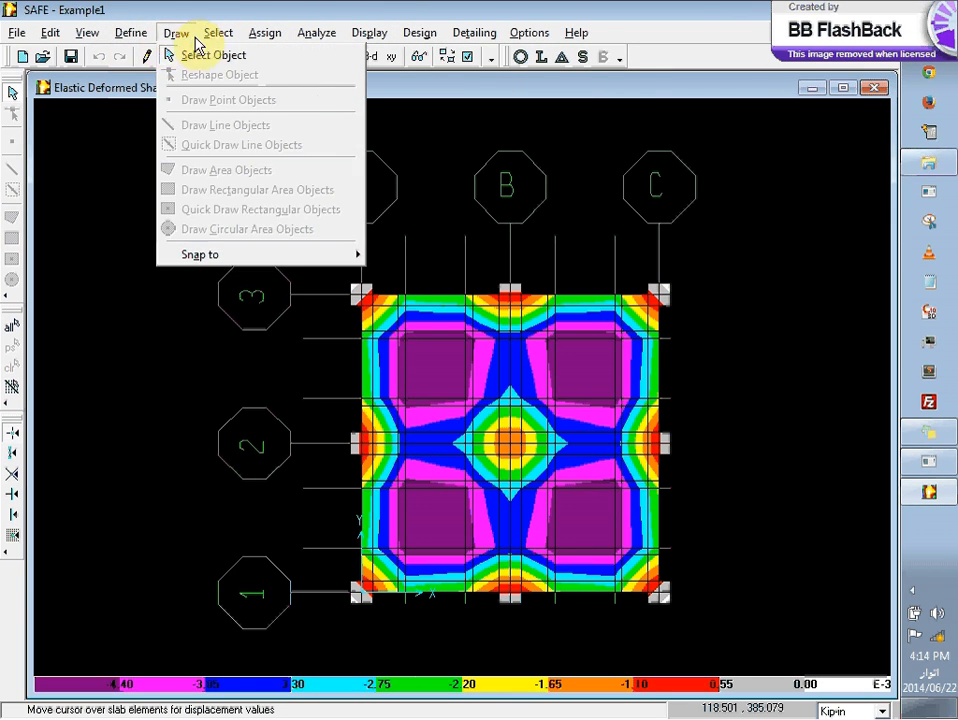
mouse_move(160, 37)
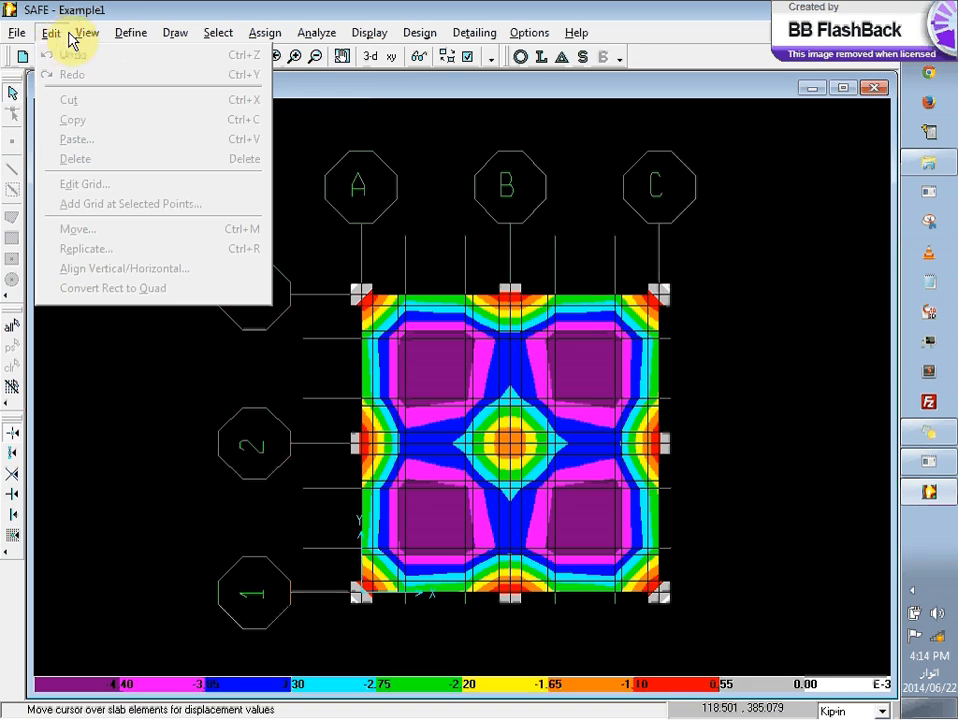
mouse_move(80, 40)
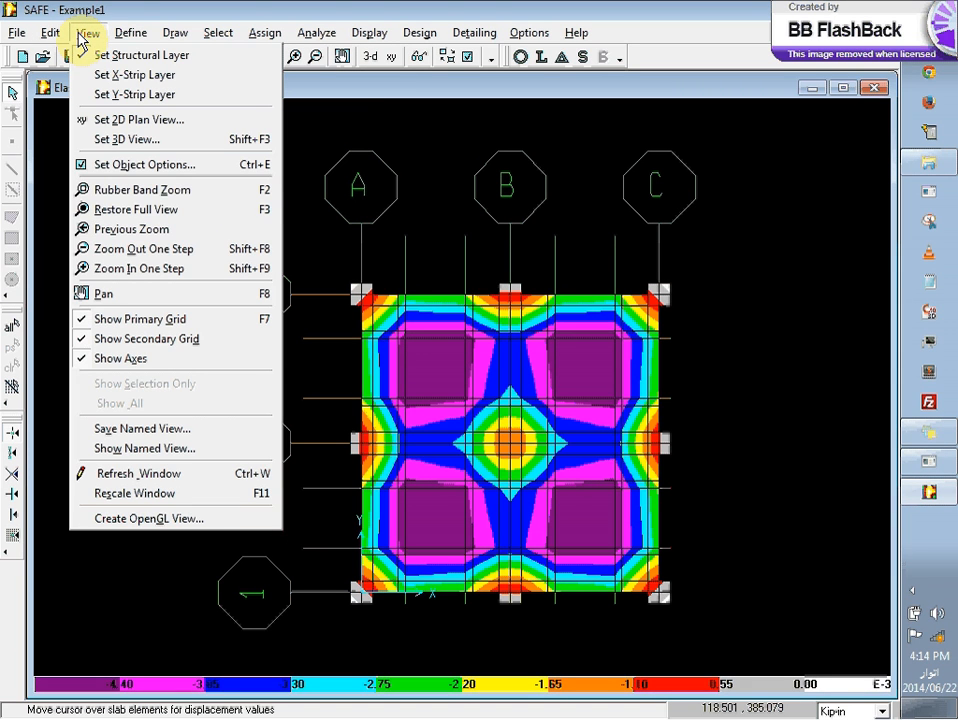
mouse_move(470, 38)
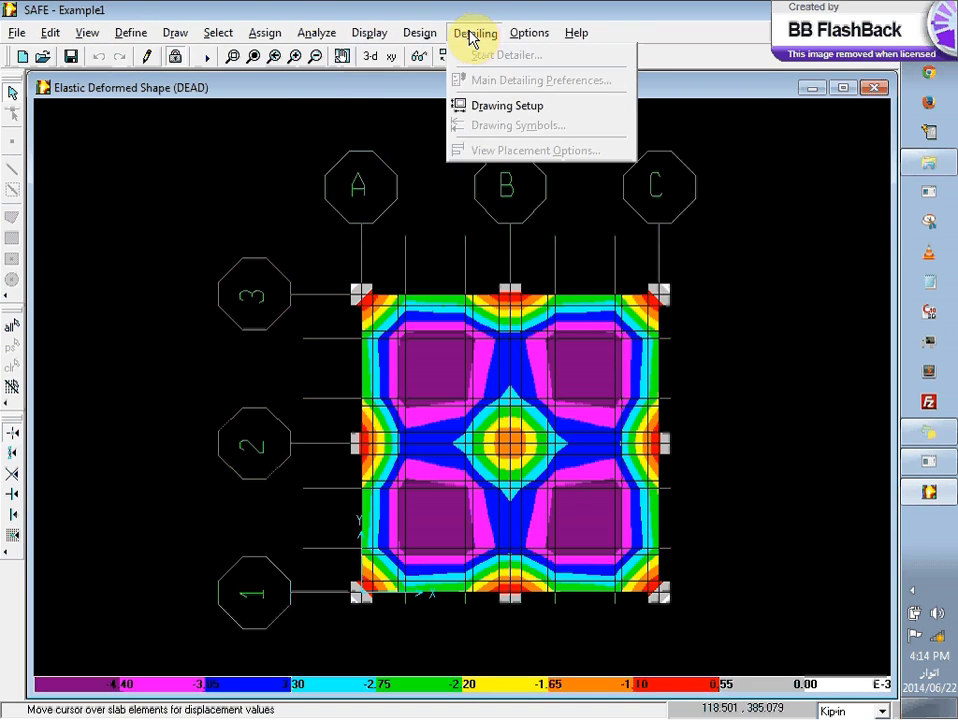
mouse_move(527, 33)
left_click(535, 55)
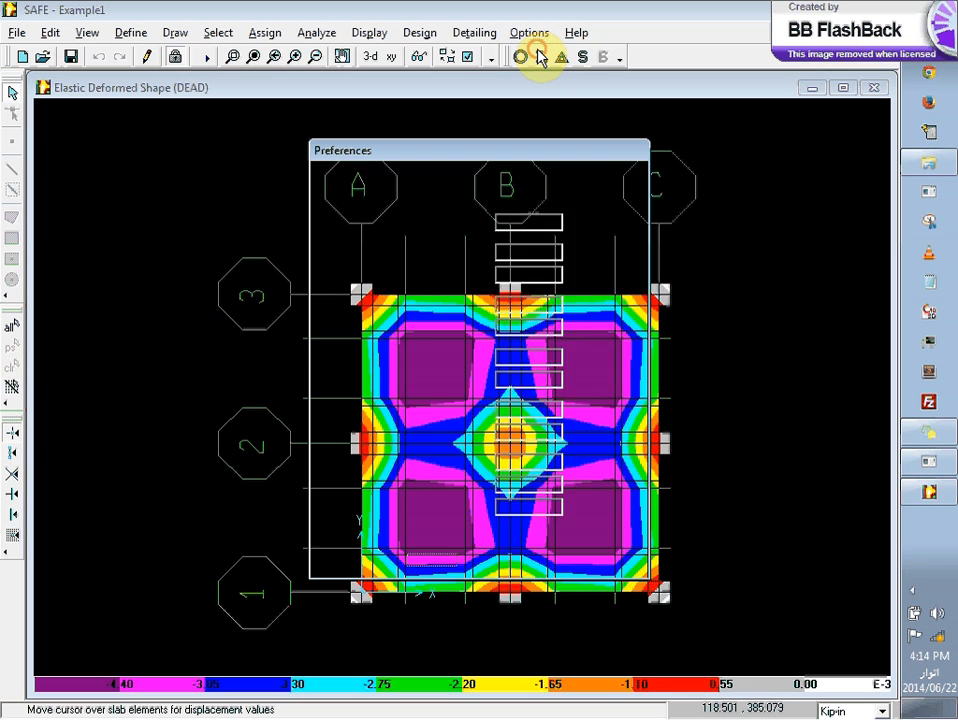
left_click(475, 182)
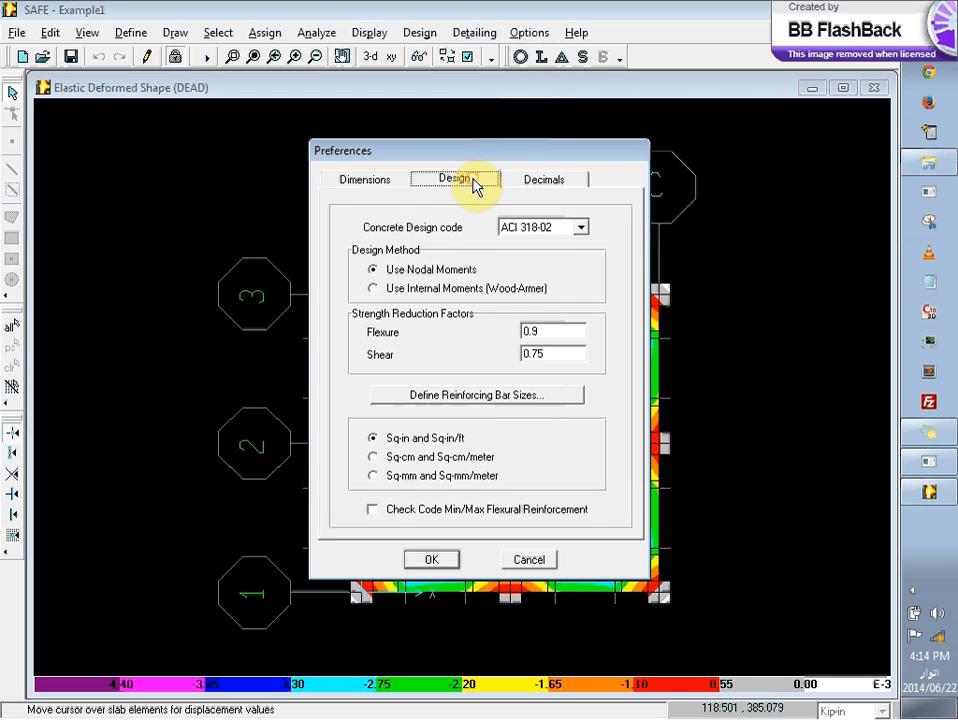
left_click(550, 229)
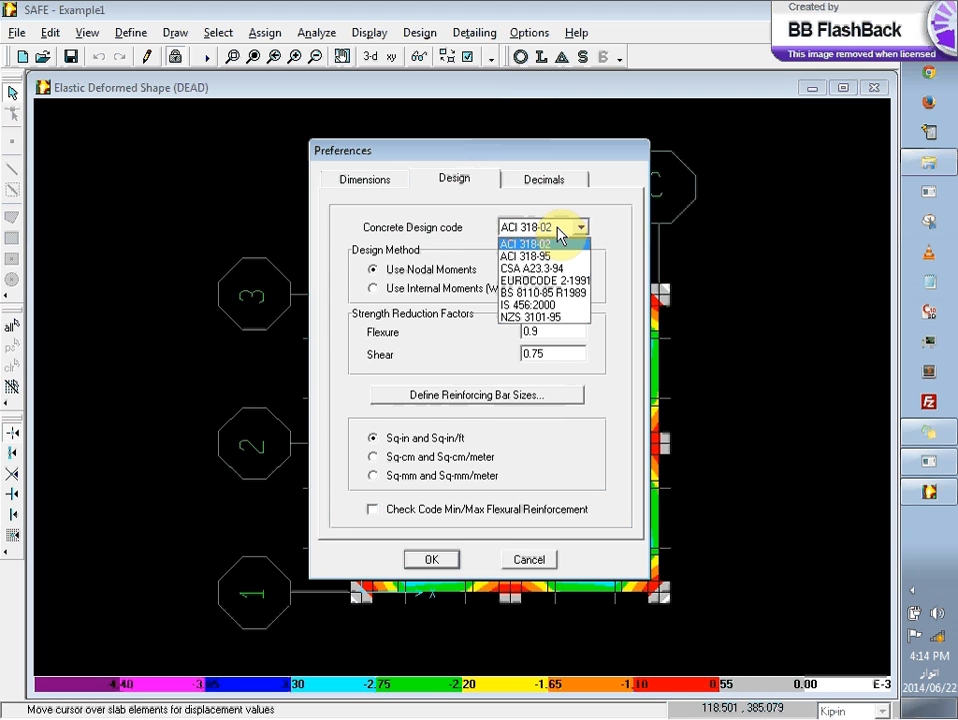
left_click(558, 244)
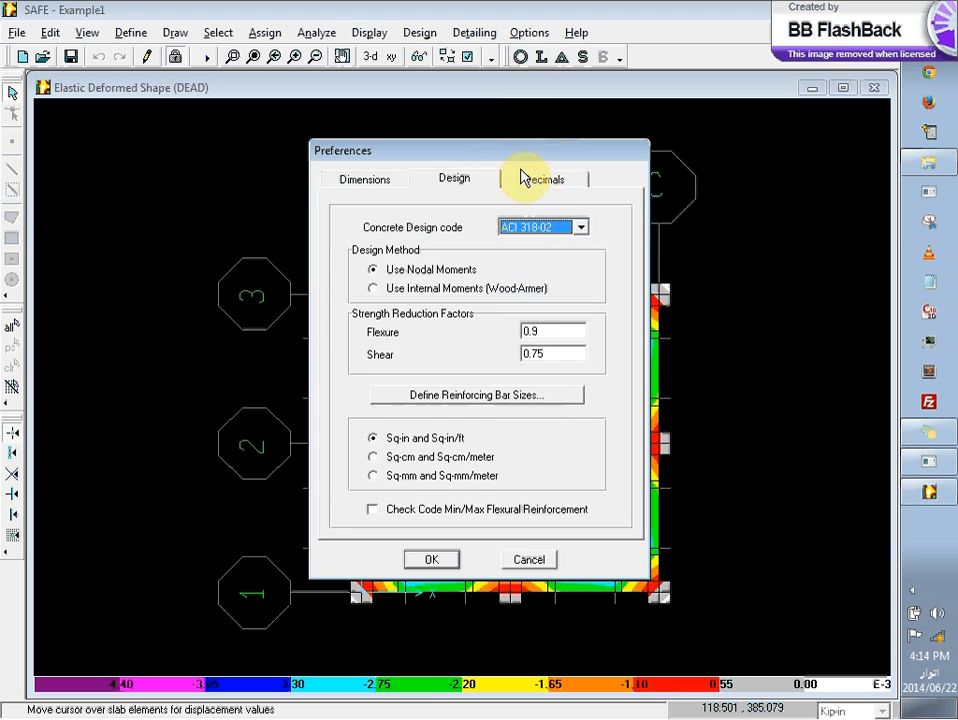
left_click(366, 184)
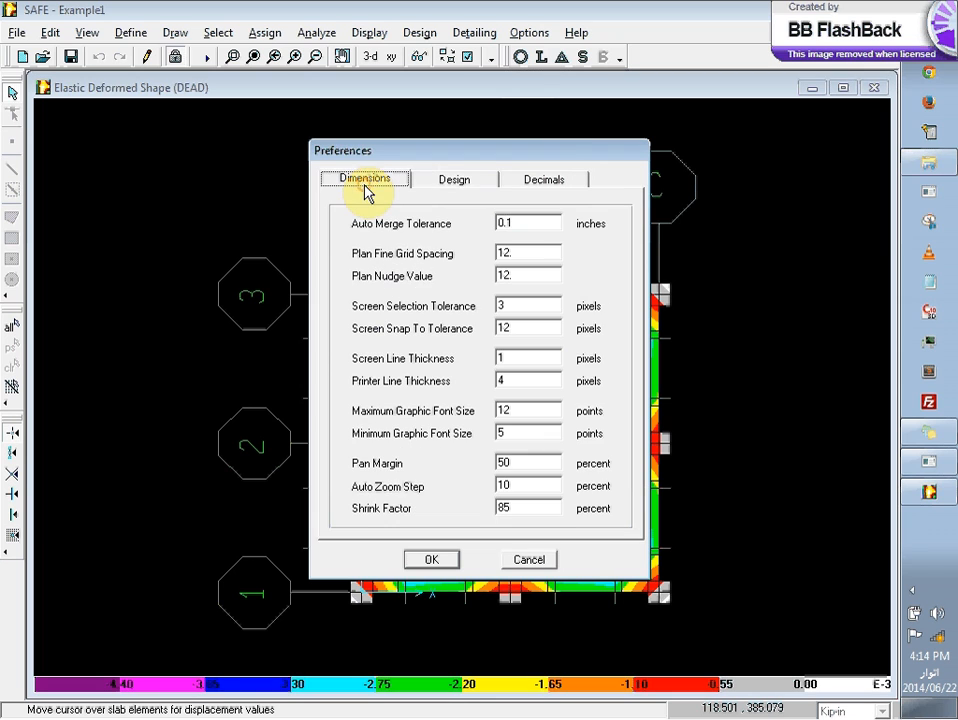
left_click(457, 184)
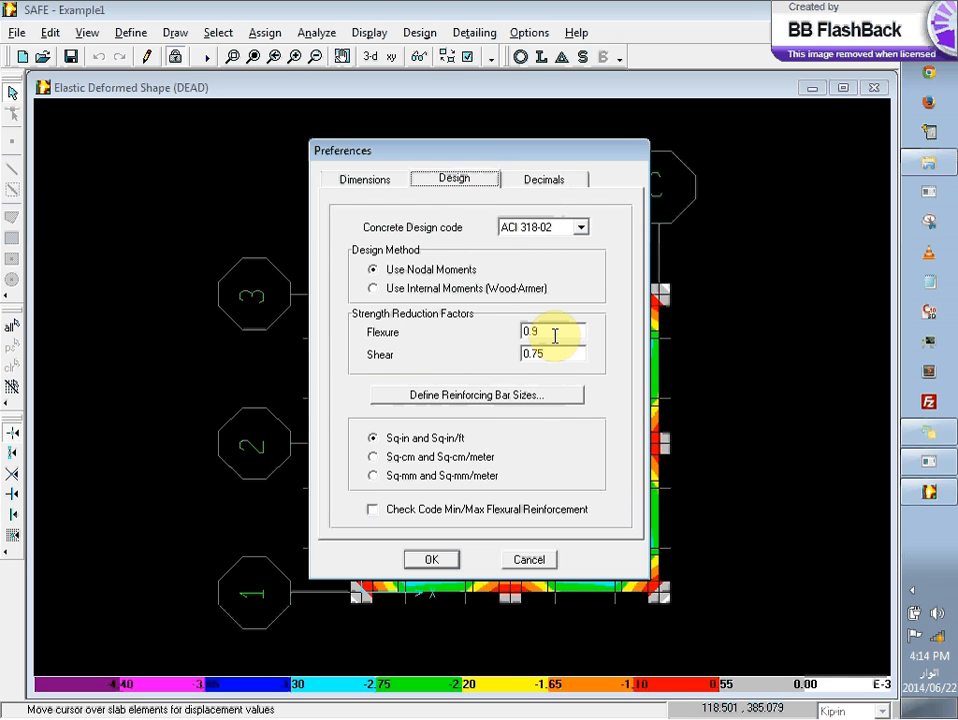
Step: Inspect the reinforcing bar size definitions, including bar #4, and accept them without changes
left_click(539, 396)
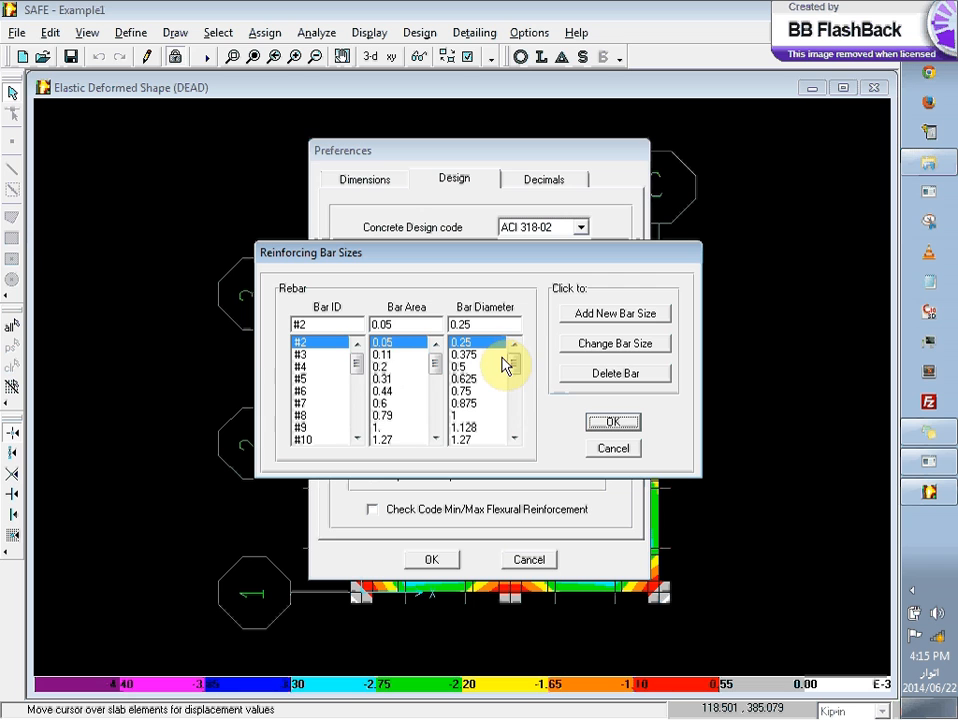
left_click(357, 362)
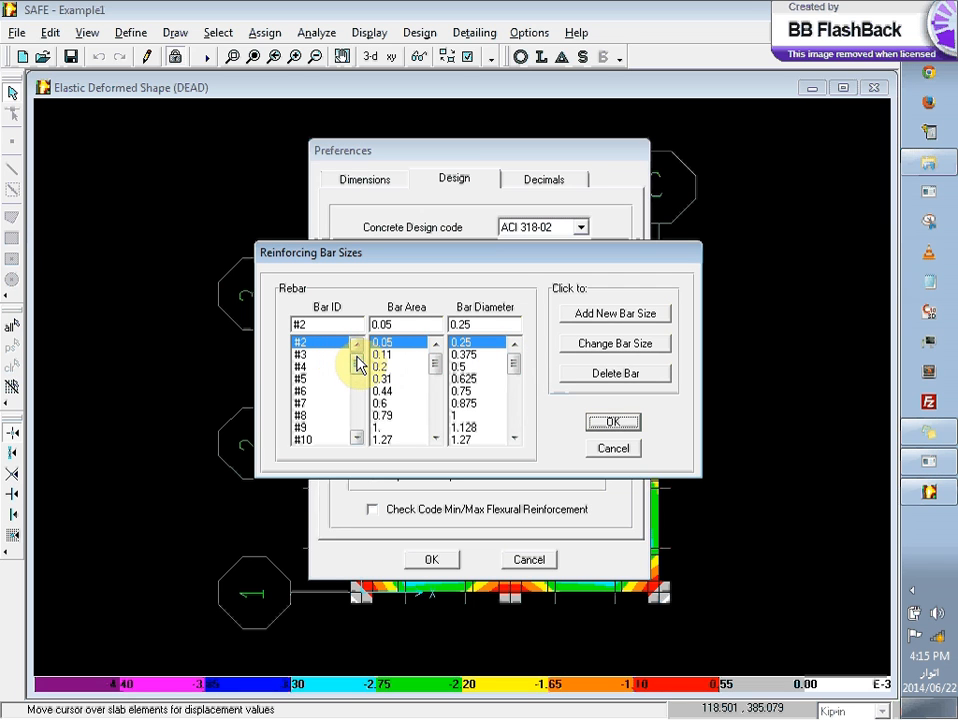
left_click(331, 377)
left_click(331, 368)
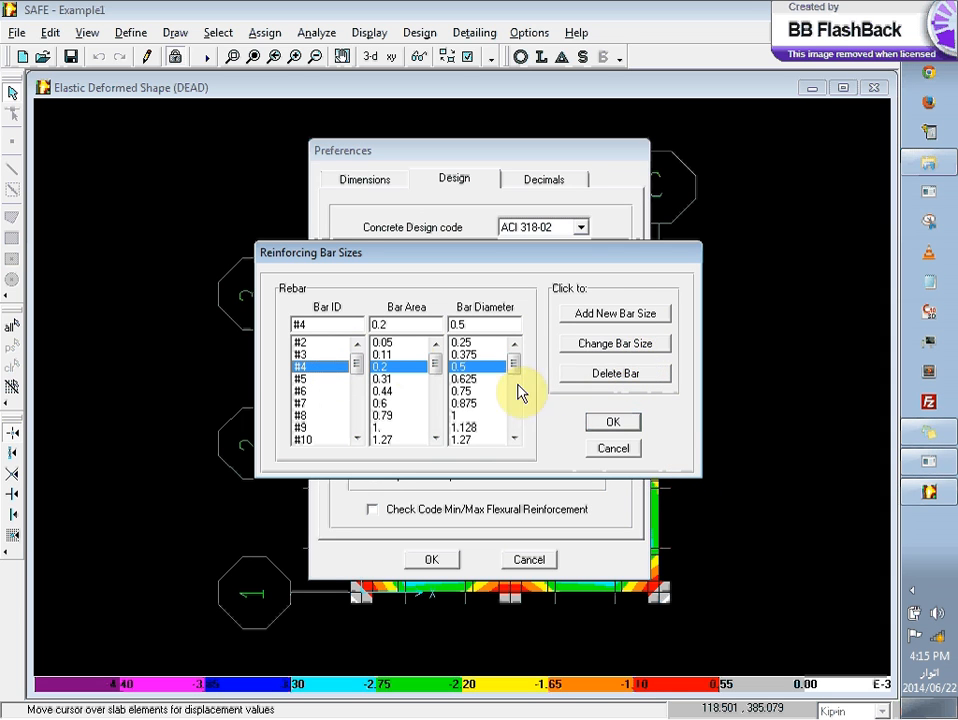
left_click(610, 424)
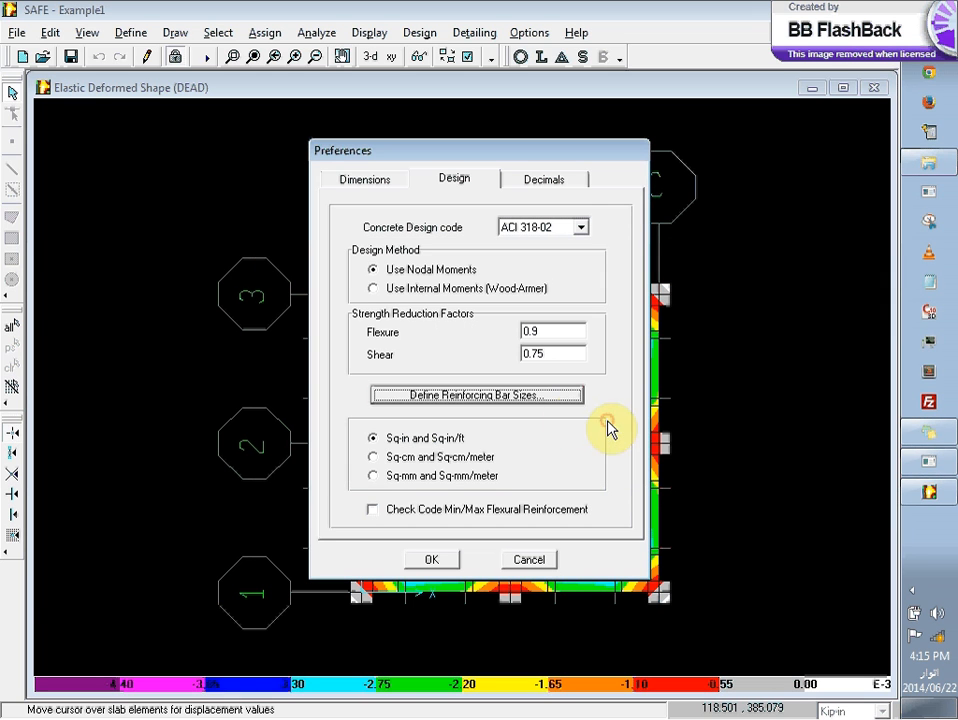
Step: Enable the code min/max flexural reinforcement check in the design preferences, and run the slab design
left_click(428, 510)
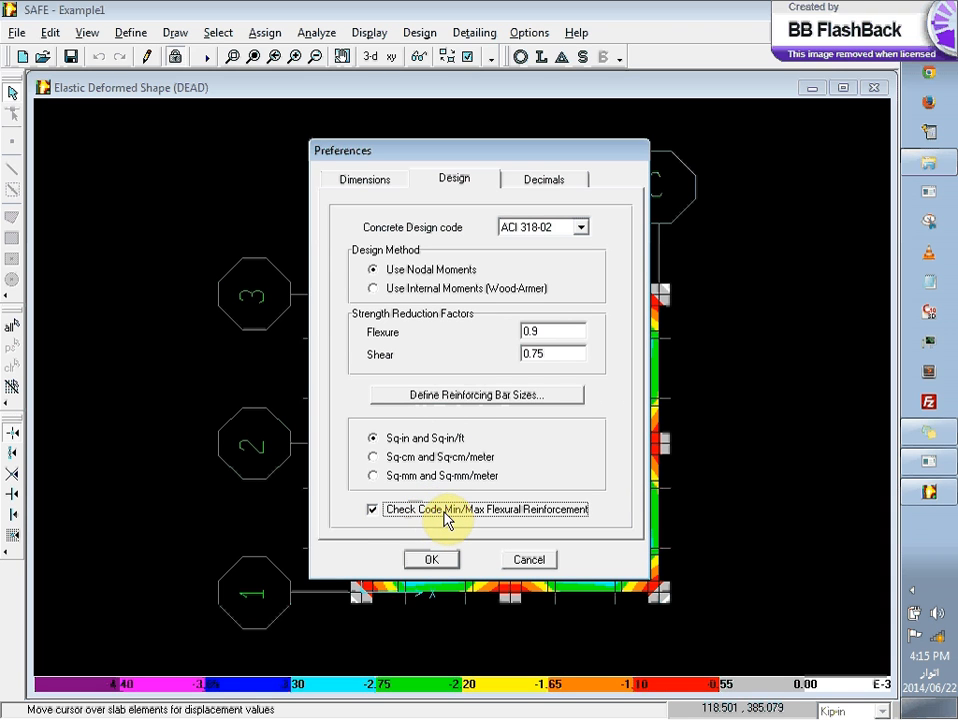
left_click(447, 562)
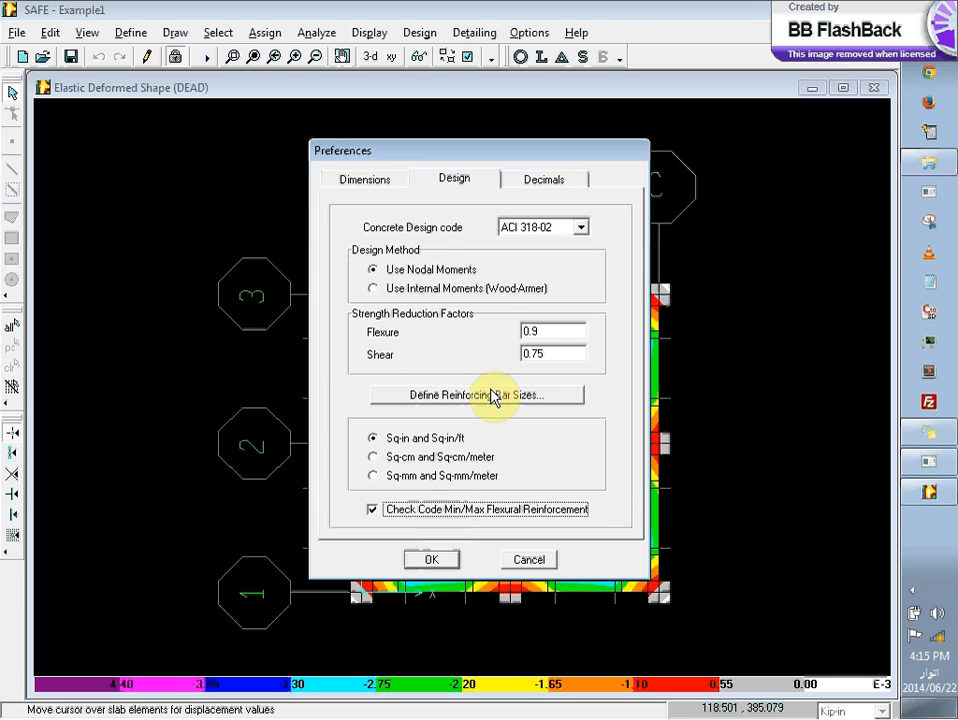
left_click(430, 560)
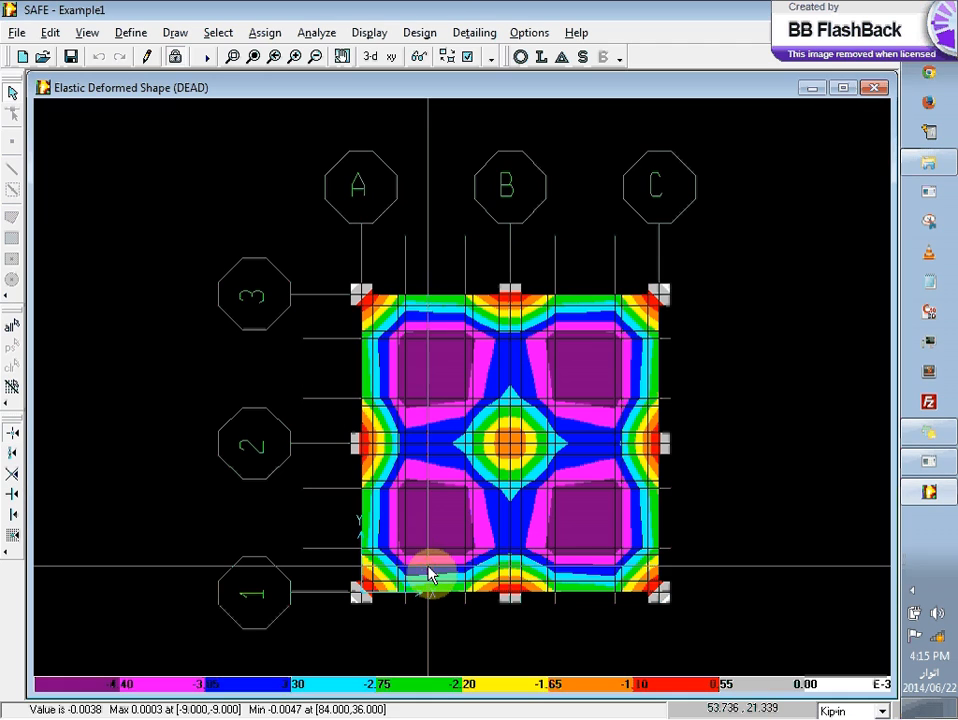
left_click(420, 32)
left_click(437, 48)
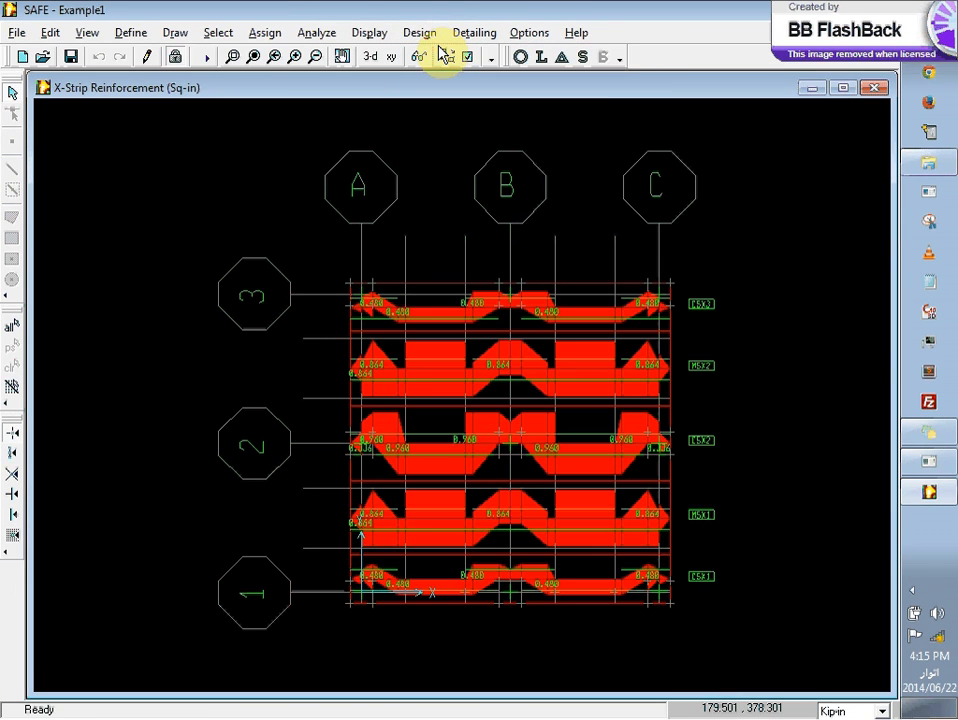
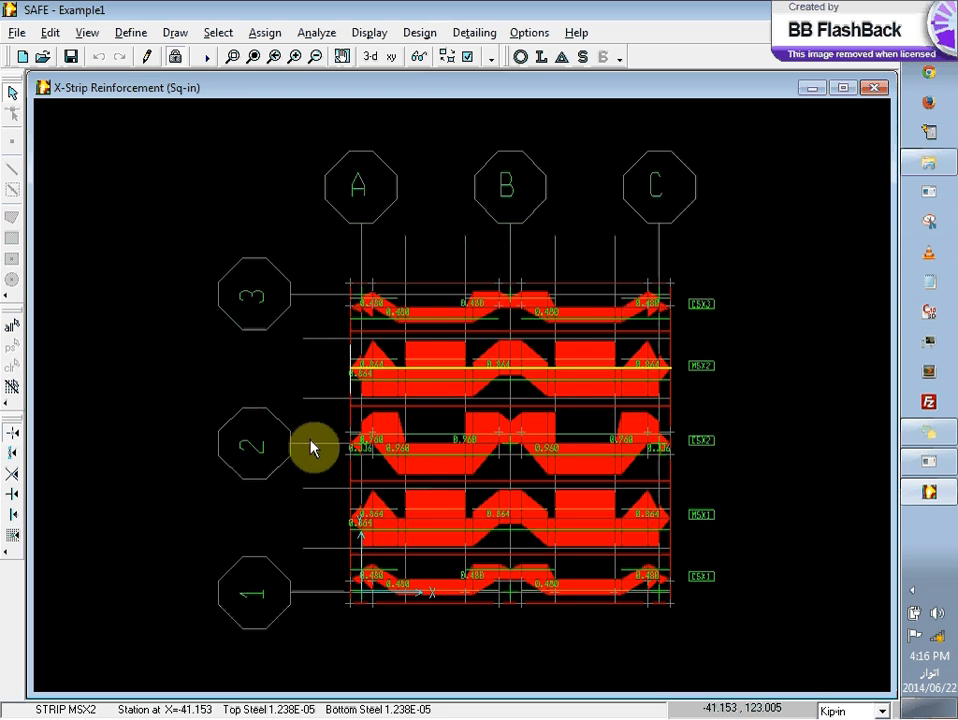
Step: Examine the top and bottom steel along the X-direction design strips, including CSX2, MSX2 and CSX3
left_click(404, 456)
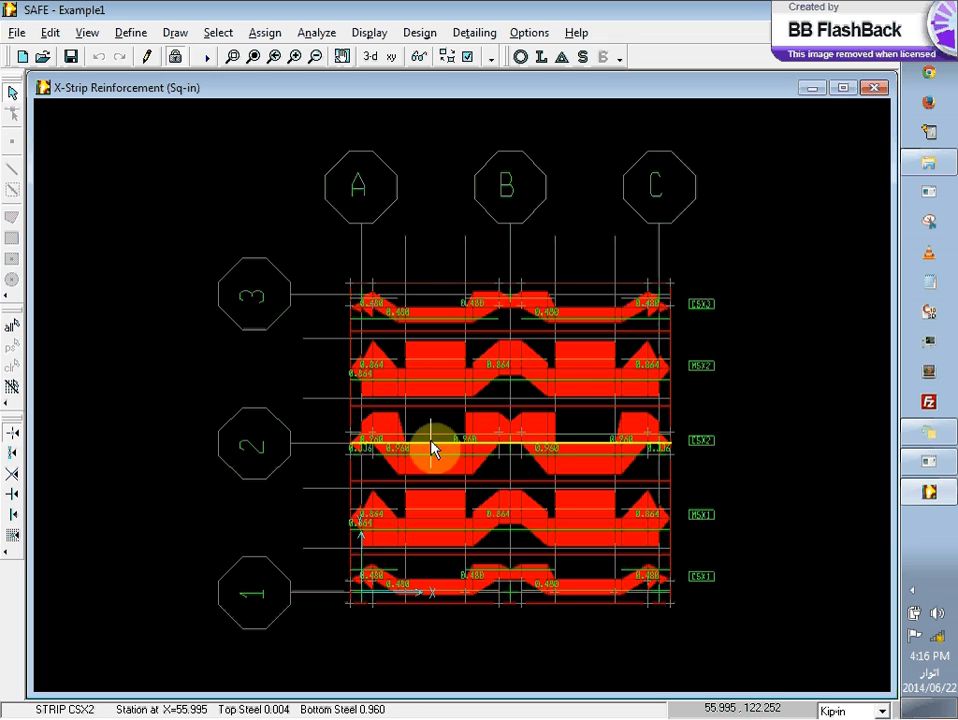
left_click(434, 386)
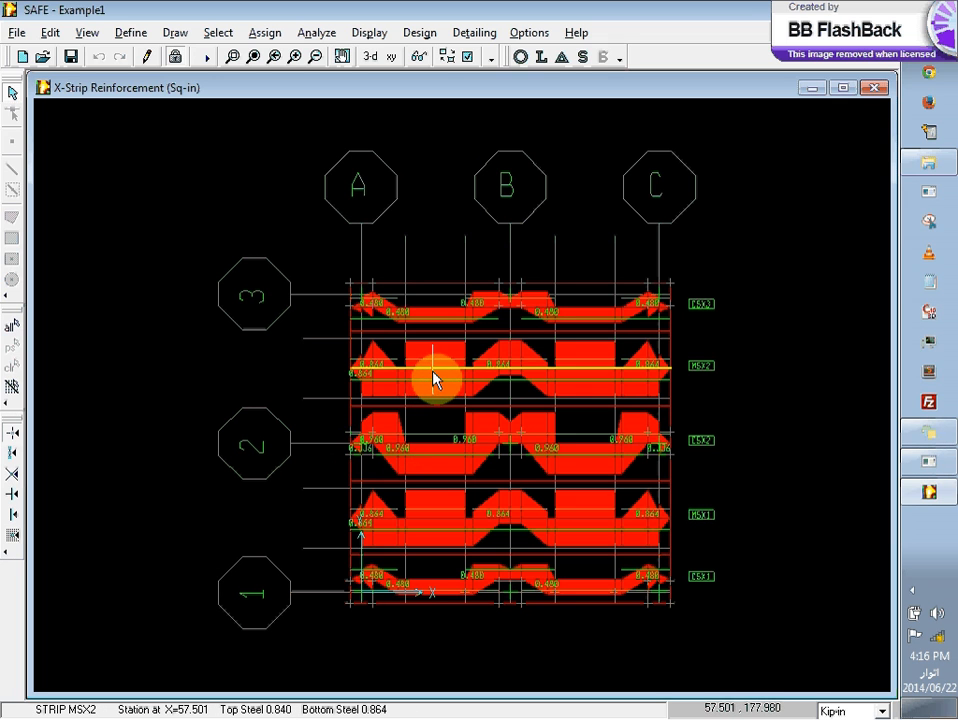
left_click(463, 303)
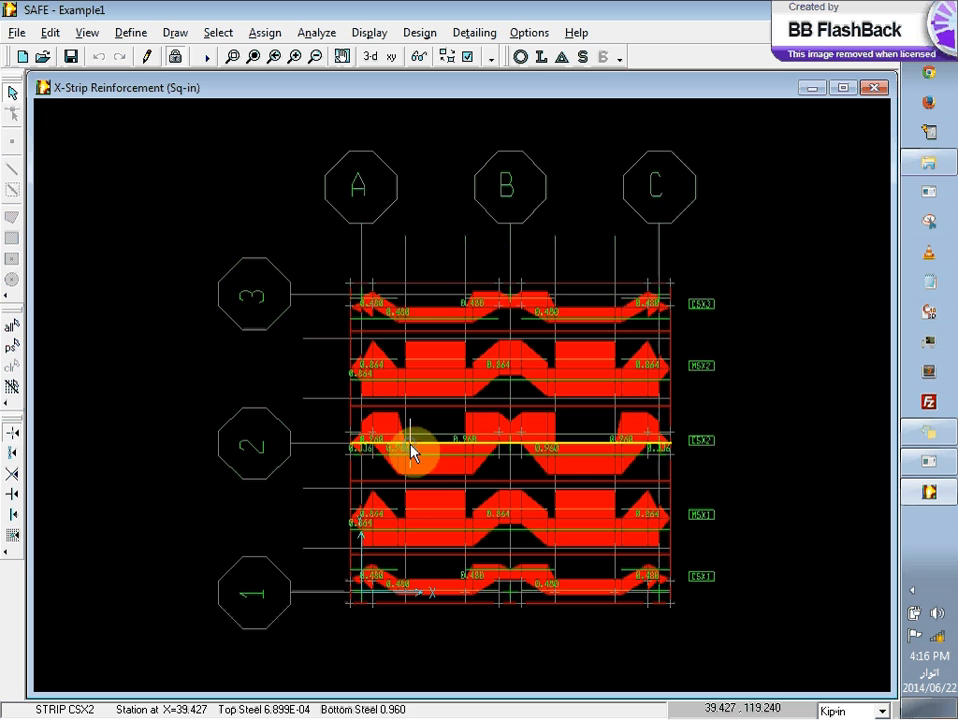
left_click(296, 58)
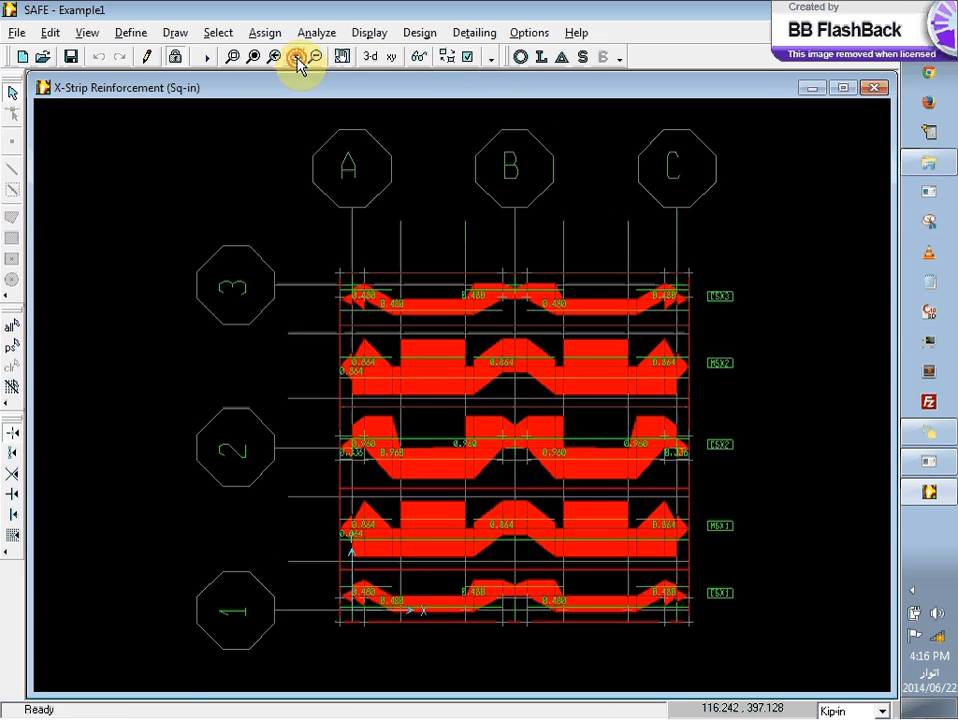
left_click(296, 58)
left_click(296, 58)
left_click(296, 58)
left_click(296, 58)
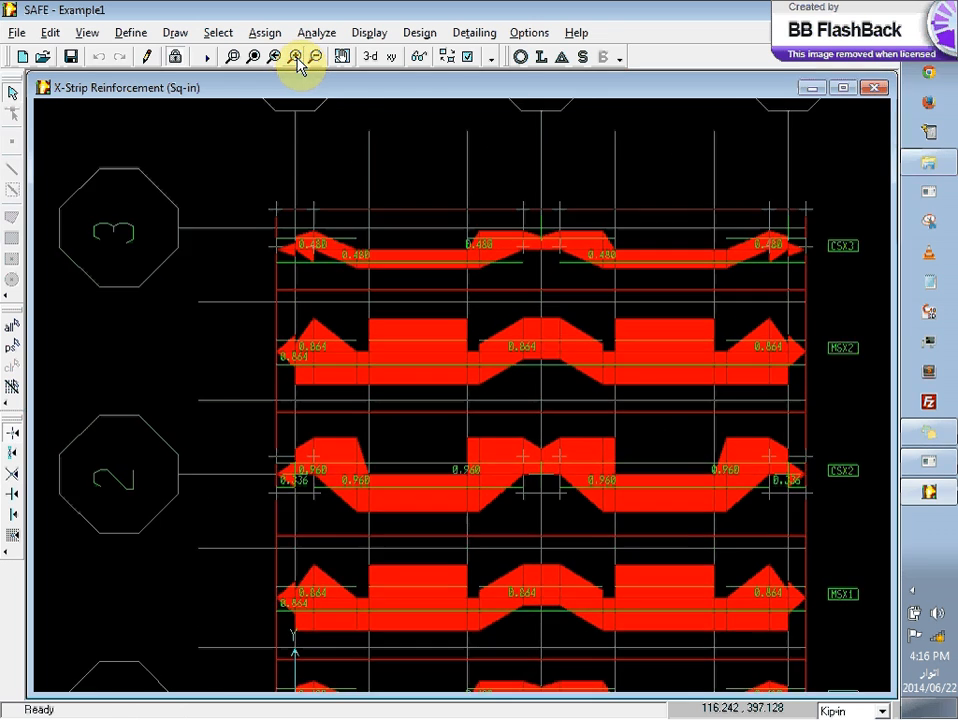
left_click(296, 58)
left_click(296, 58)
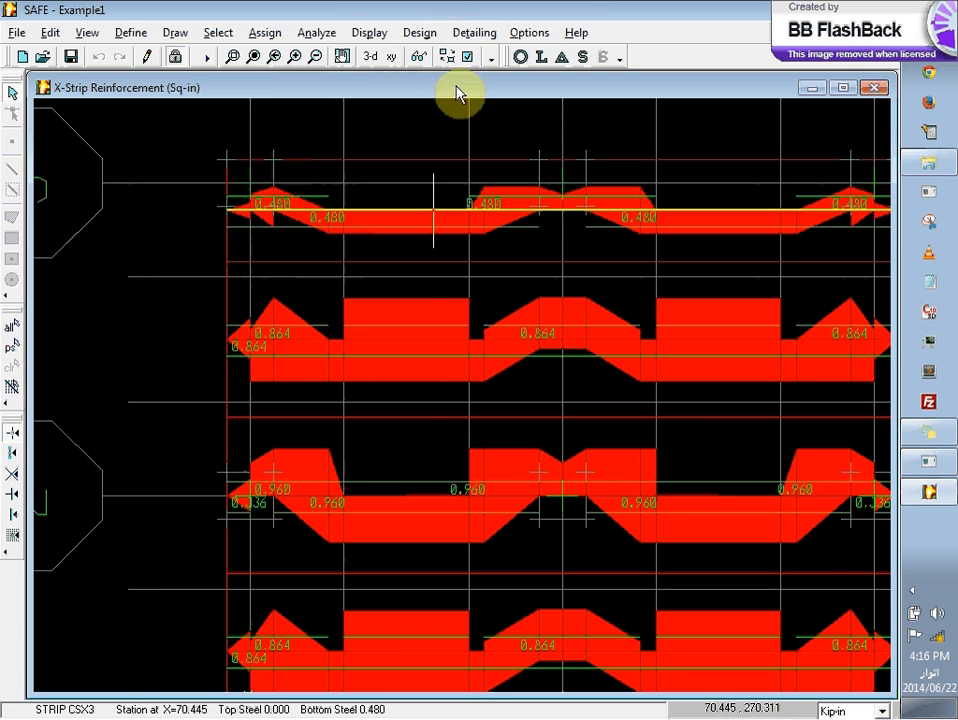
Step: Show the design tables for slab strip reinforcing and slab strip forces, and review the X-strip reinforcing table
left_click(474, 33)
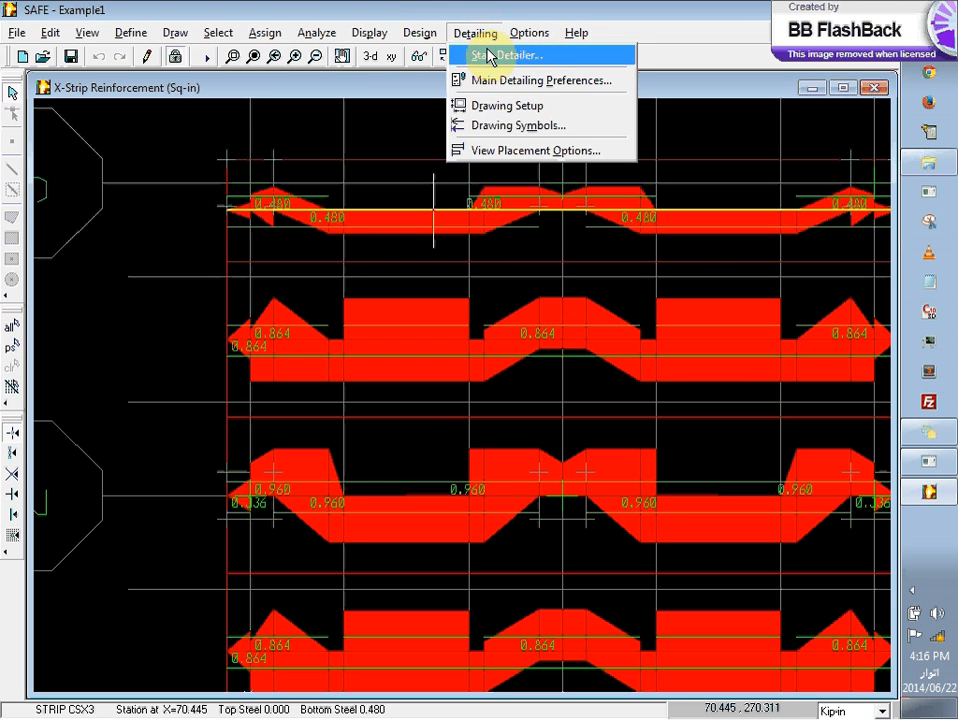
mouse_move(428, 42)
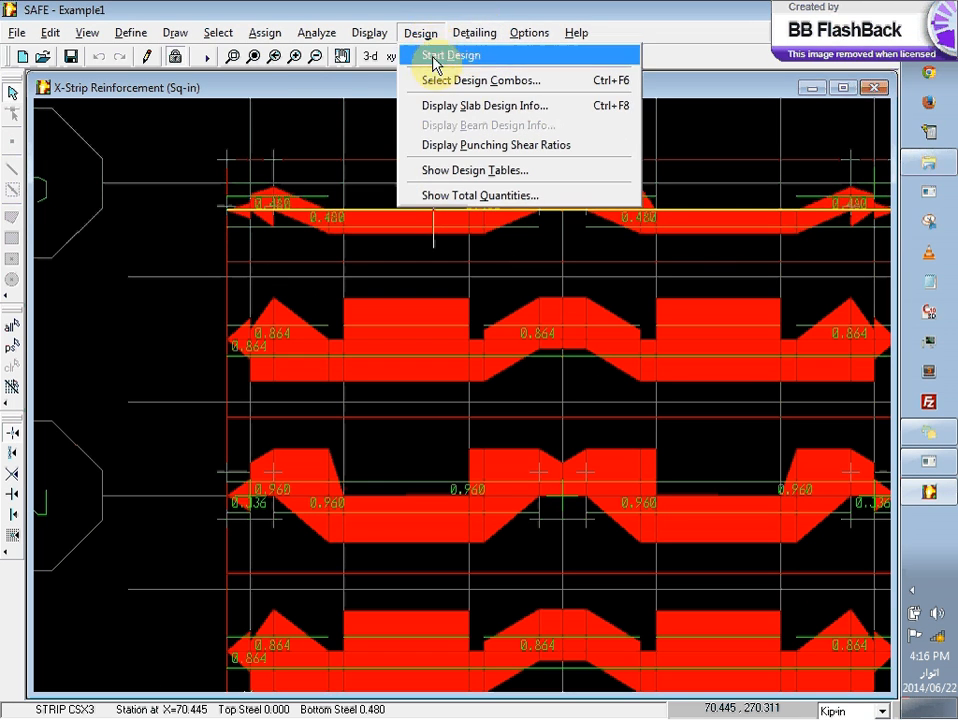
left_click(487, 170)
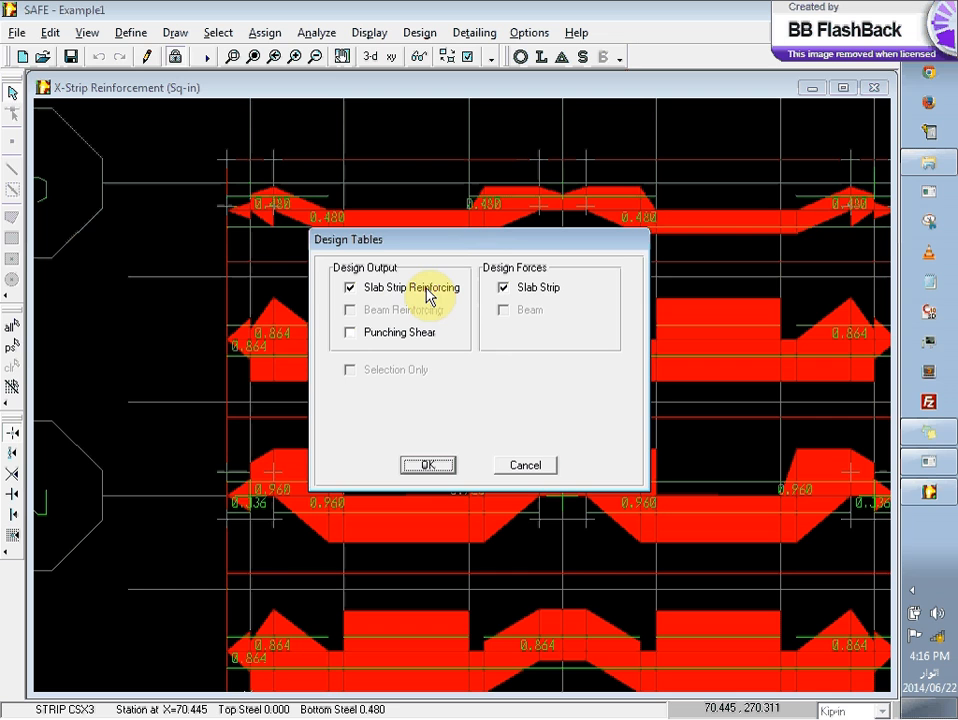
left_click(427, 465)
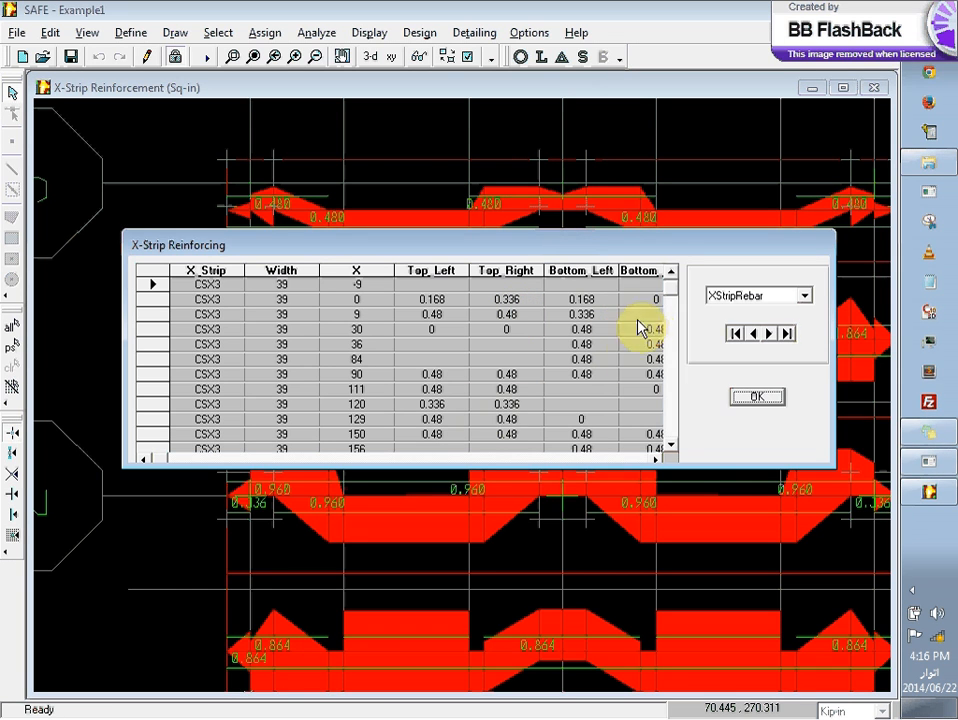
left_click(757, 397)
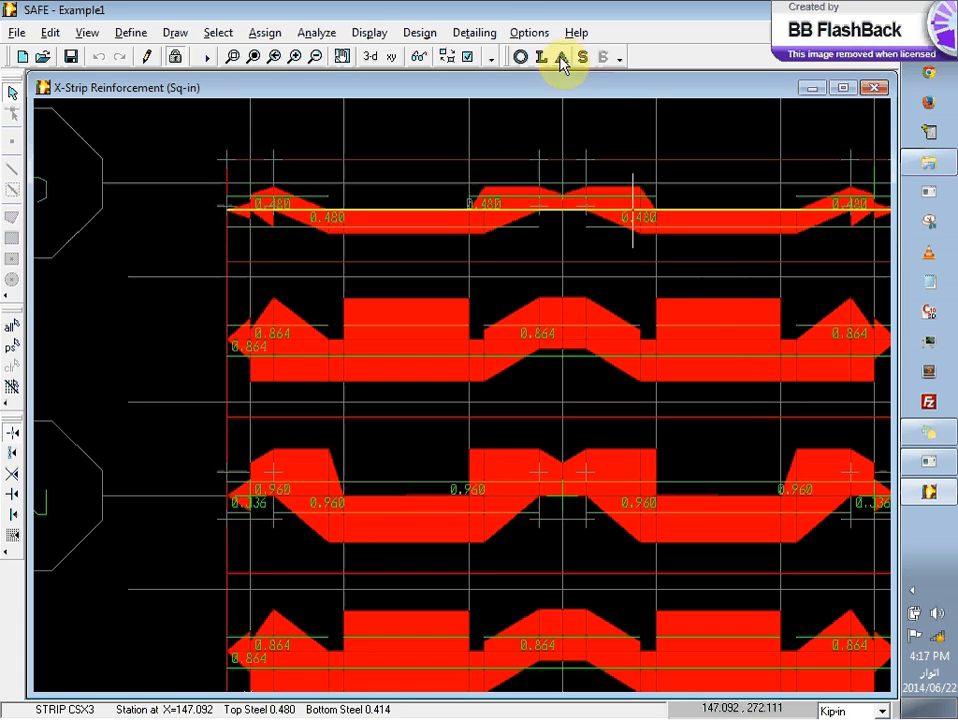
Step: Review the approximate total quantities of slab area, concrete volume and designed steel weight
left_click(527, 32)
mouse_move(428, 36)
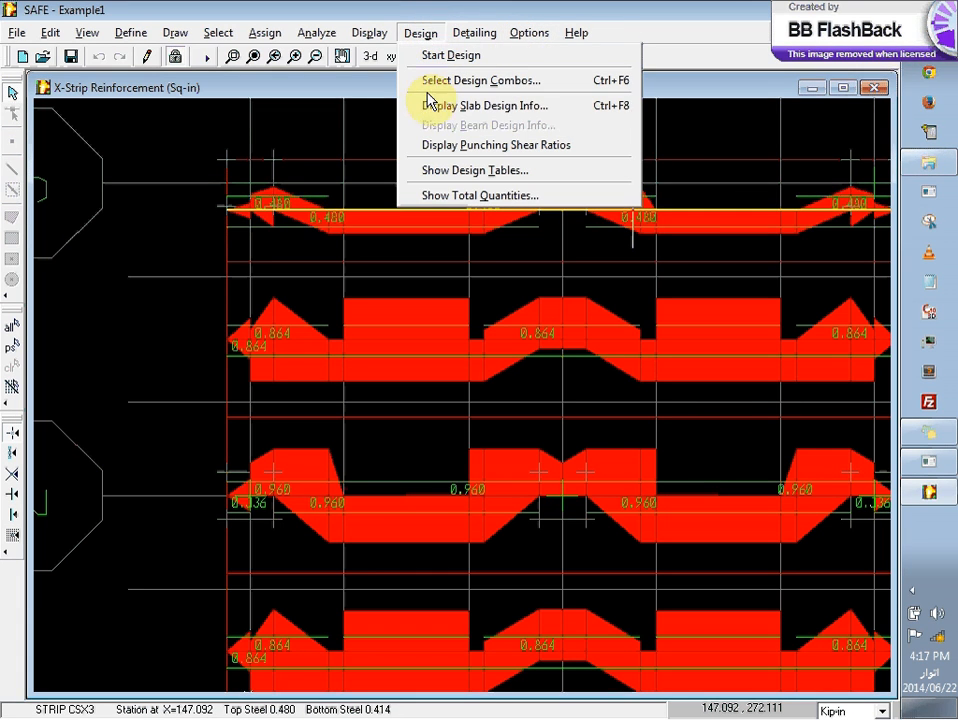
left_click(430, 197)
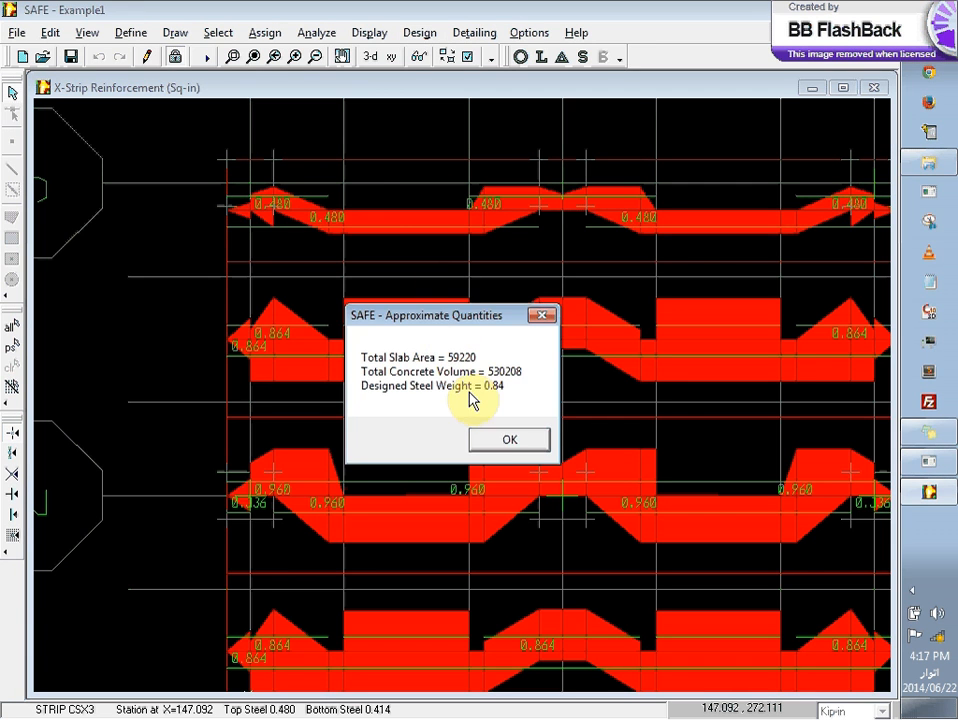
left_click(500, 448)
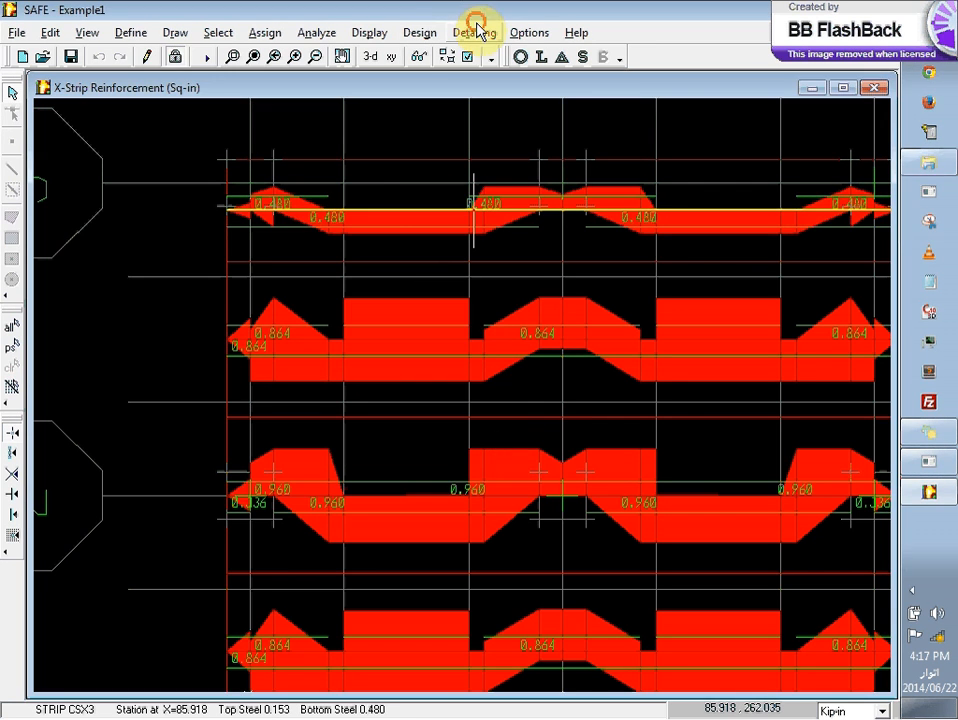
Step: Open the main detailing preferences and keep ACI-315-99 as the detailing standard
left_click(421, 33)
mouse_move(383, 38)
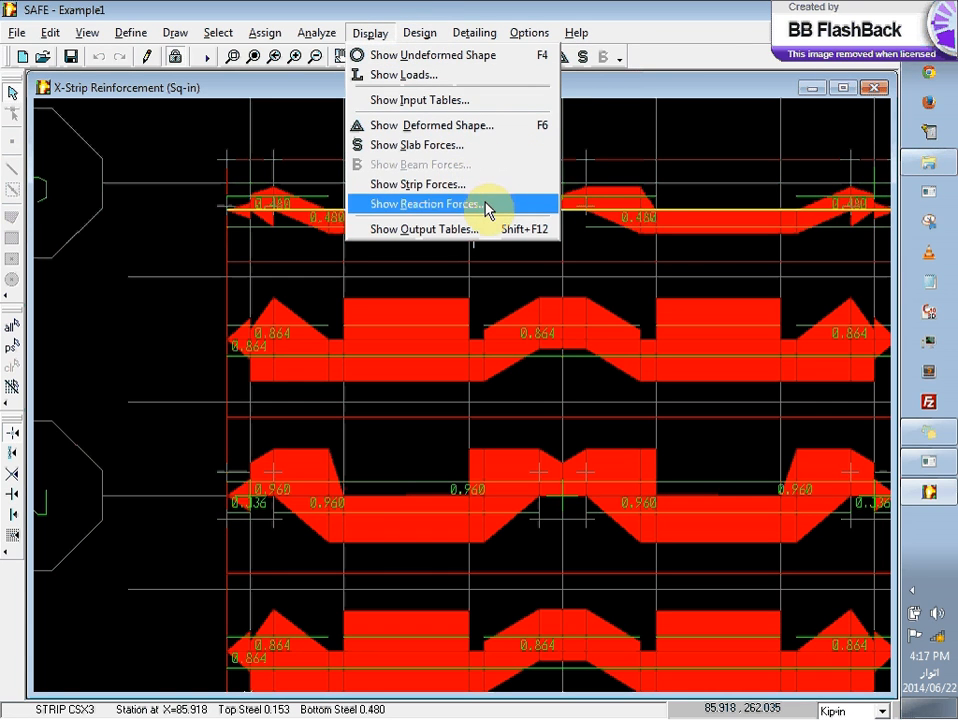
mouse_move(421, 33)
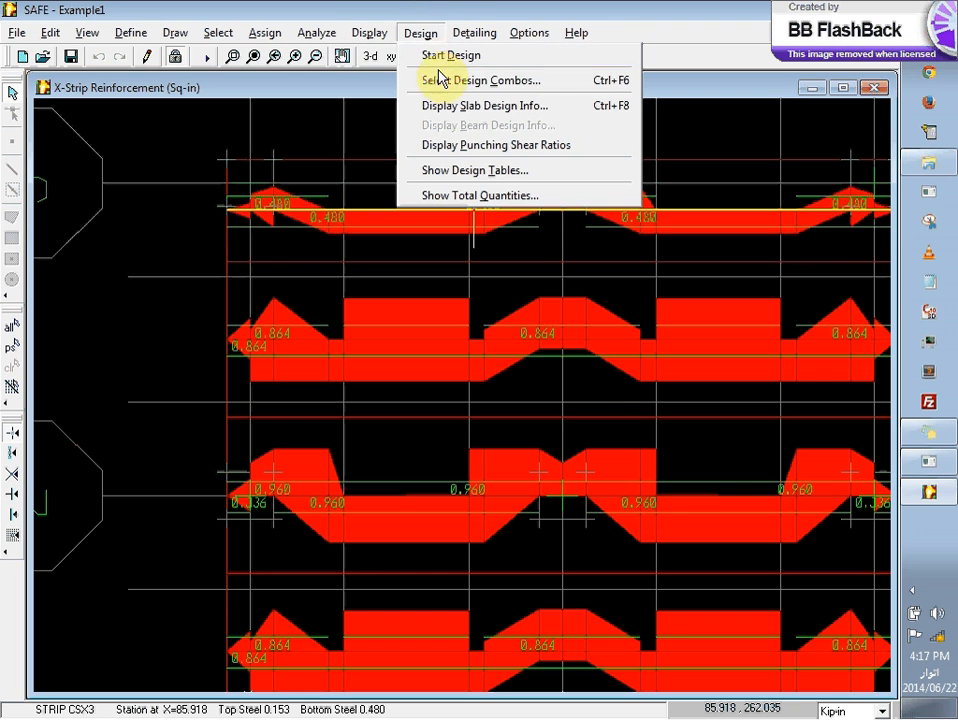
mouse_move(474, 40)
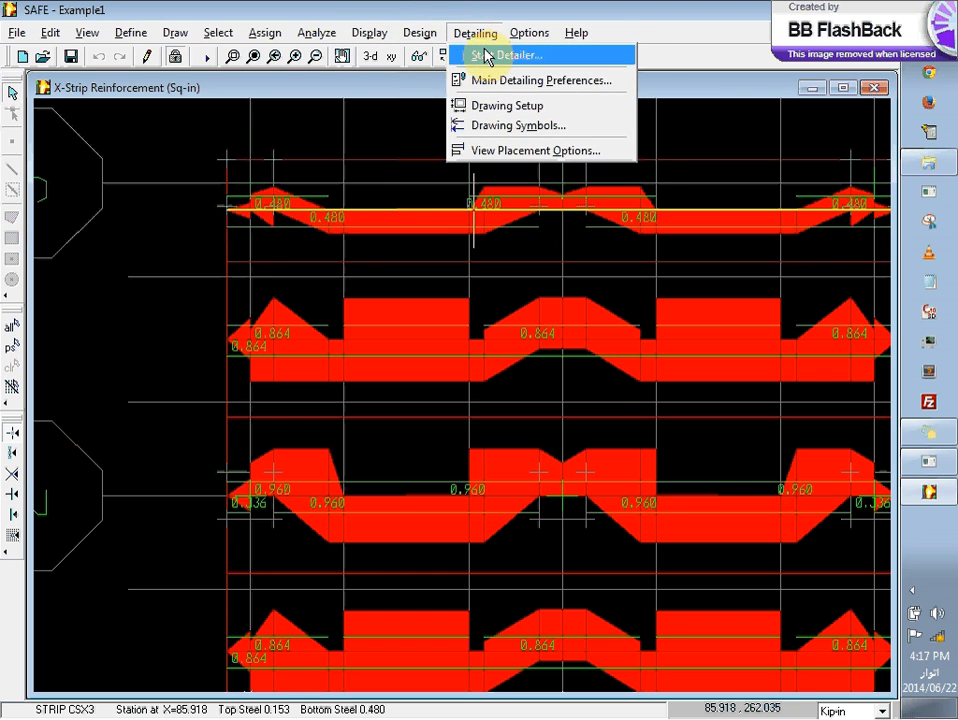
left_click(562, 82)
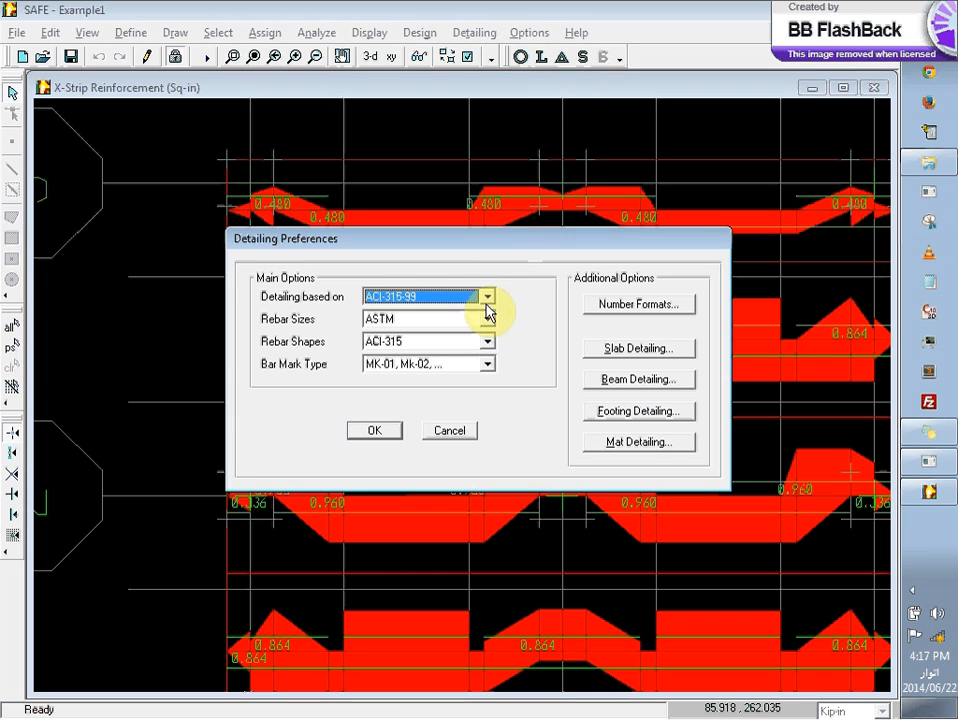
left_click(453, 297)
left_click(452, 303)
Step: Open the slab detailing preferences, try curtailment by computed steel area, and return to curtailing bars by the rebar curtailment rules
left_click(614, 352)
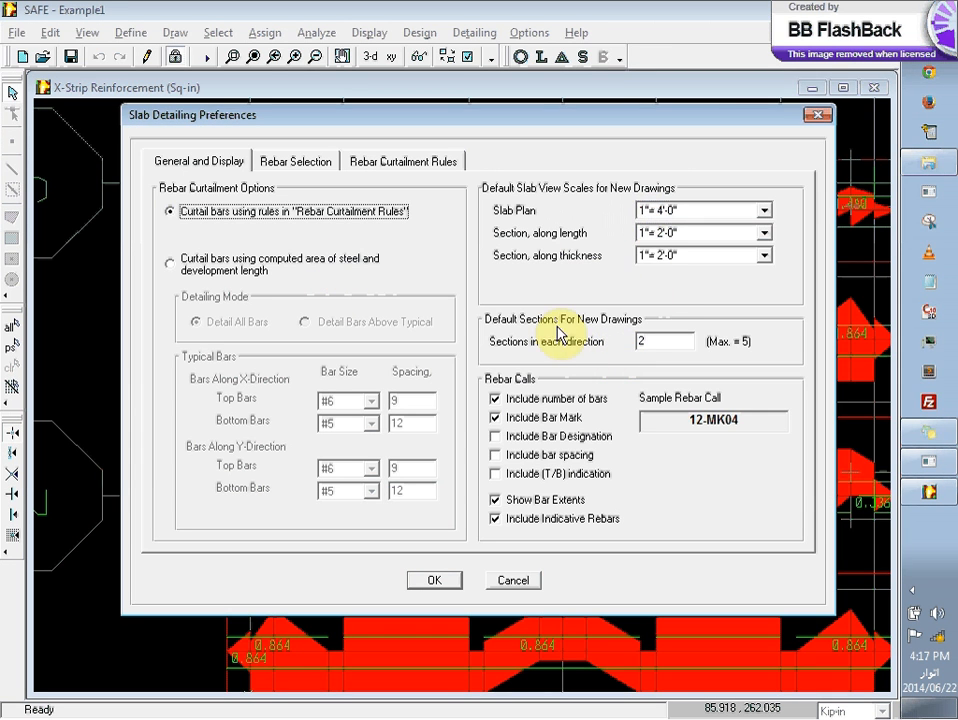
left_click(214, 266)
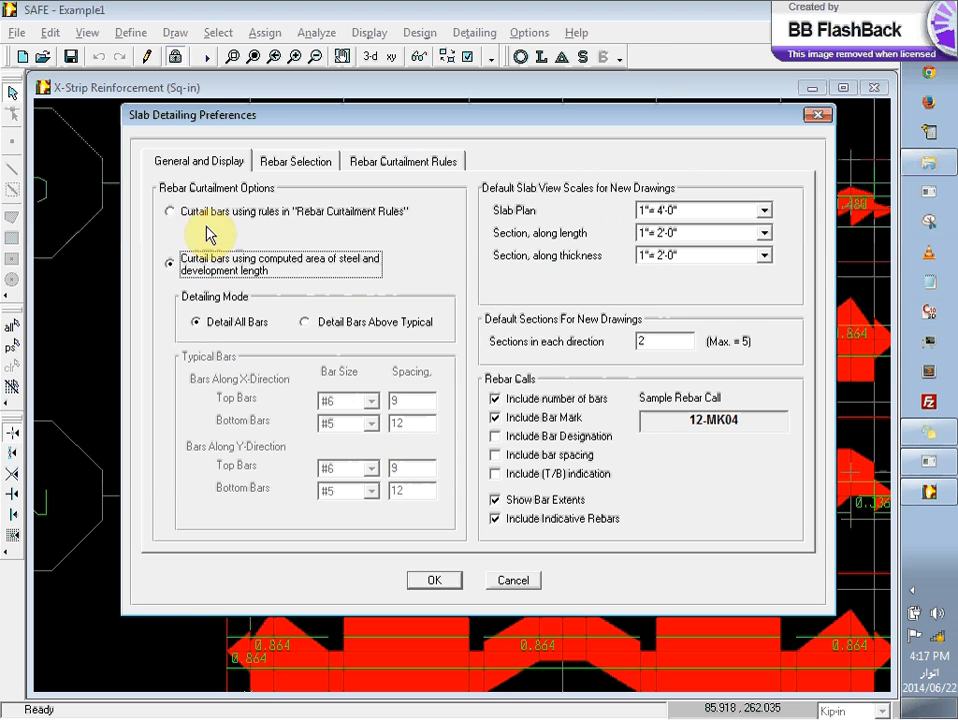
left_click(207, 214)
Step: Set the largest bar size in the slab rebar selection rules to #4
left_click(298, 165)
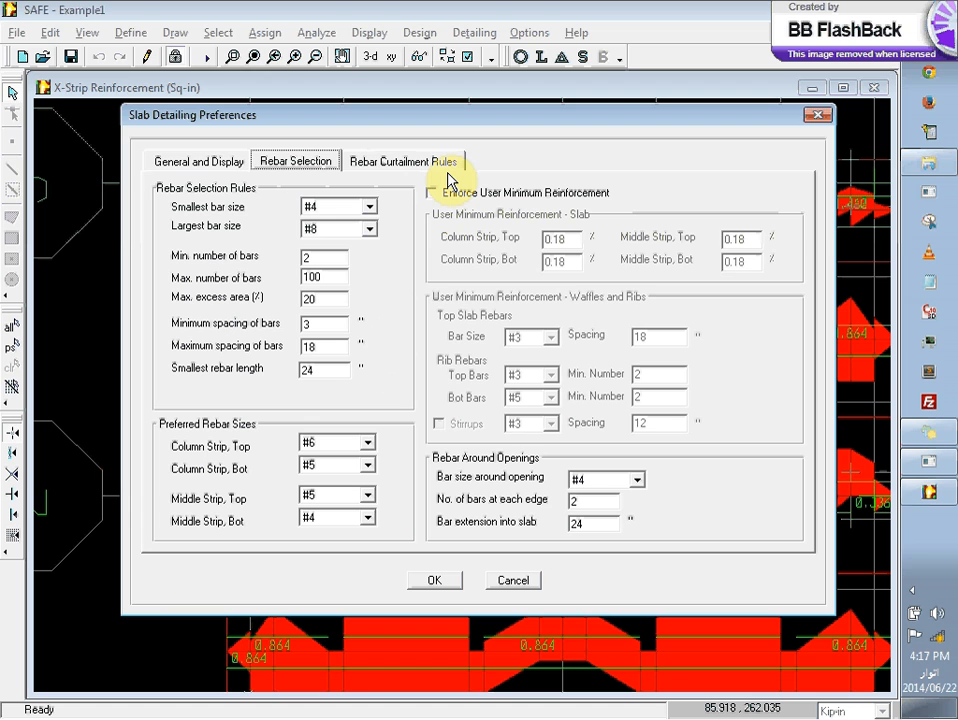
left_click(315, 230)
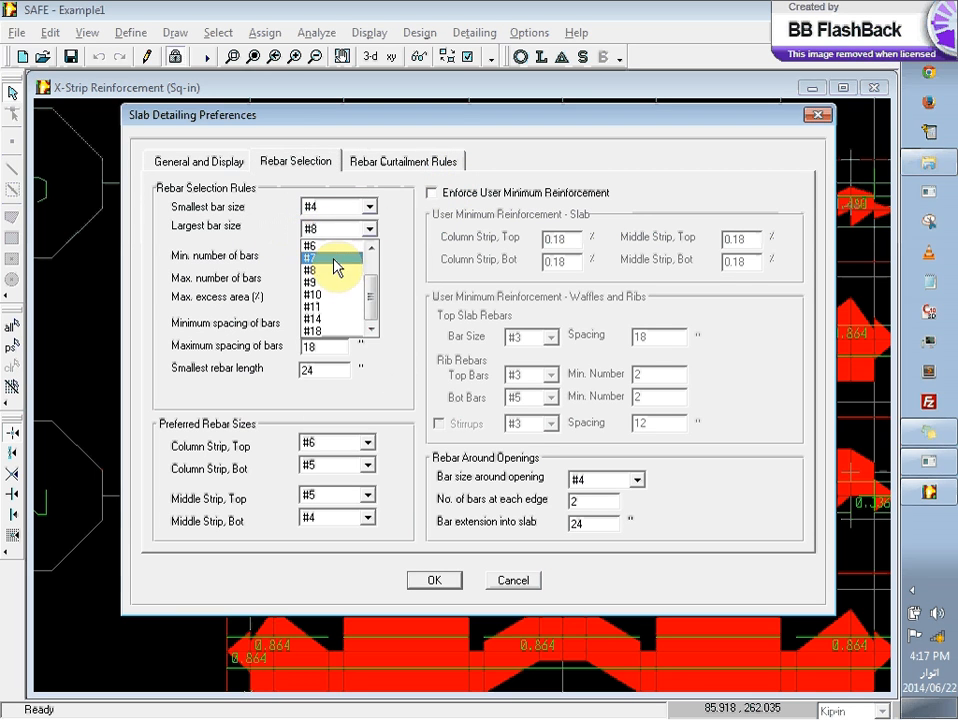
left_click(372, 252)
left_click(372, 252)
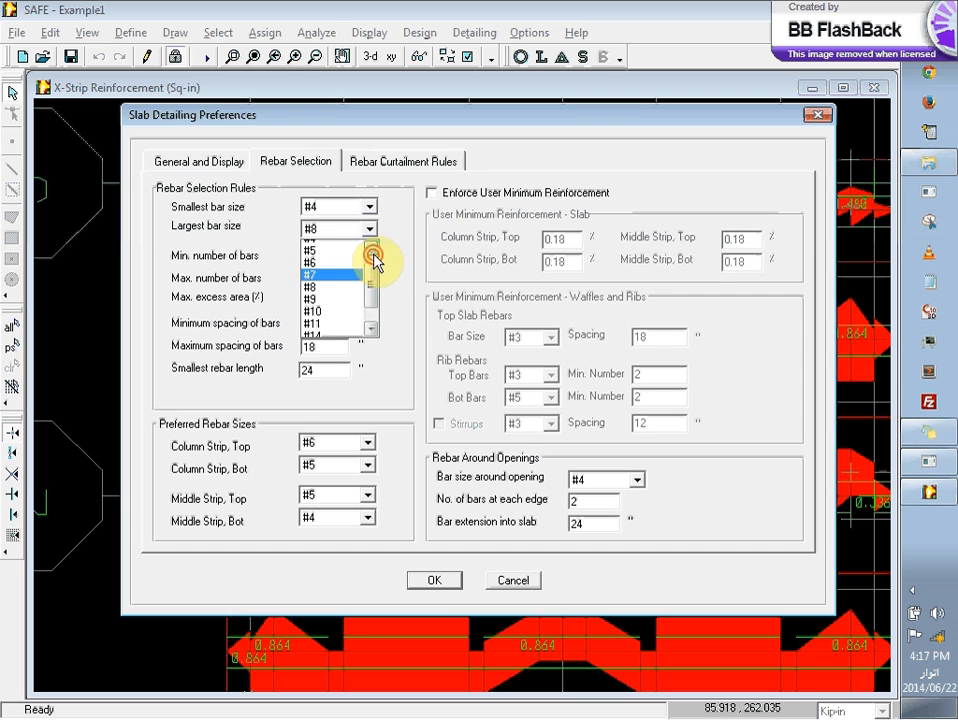
left_click(351, 257)
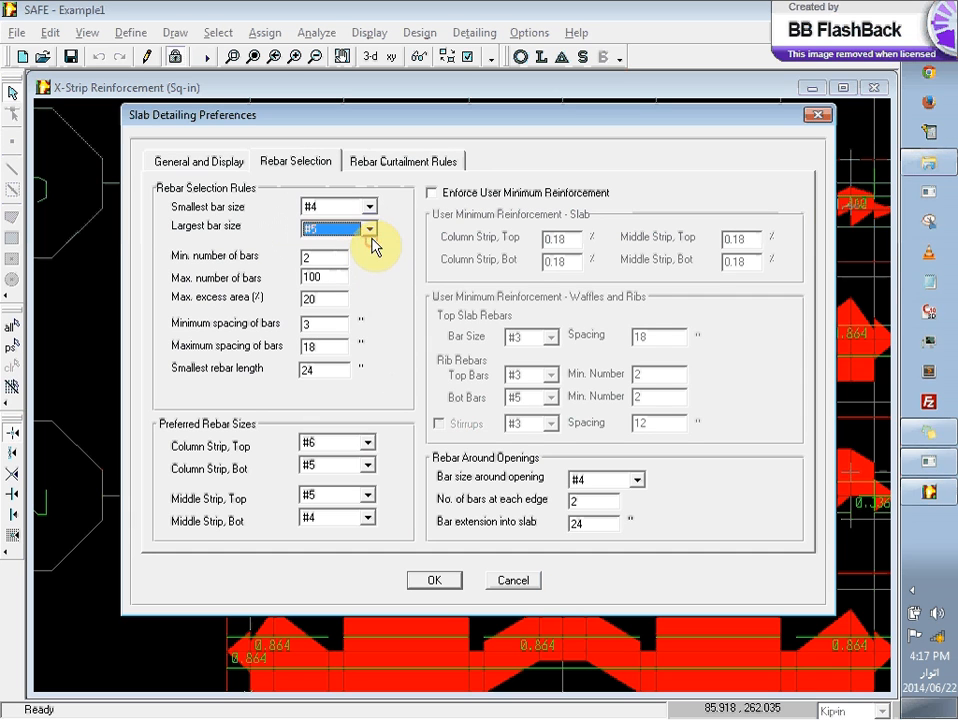
left_click(370, 232)
left_click(373, 250)
left_click(373, 250)
left_click(336, 256)
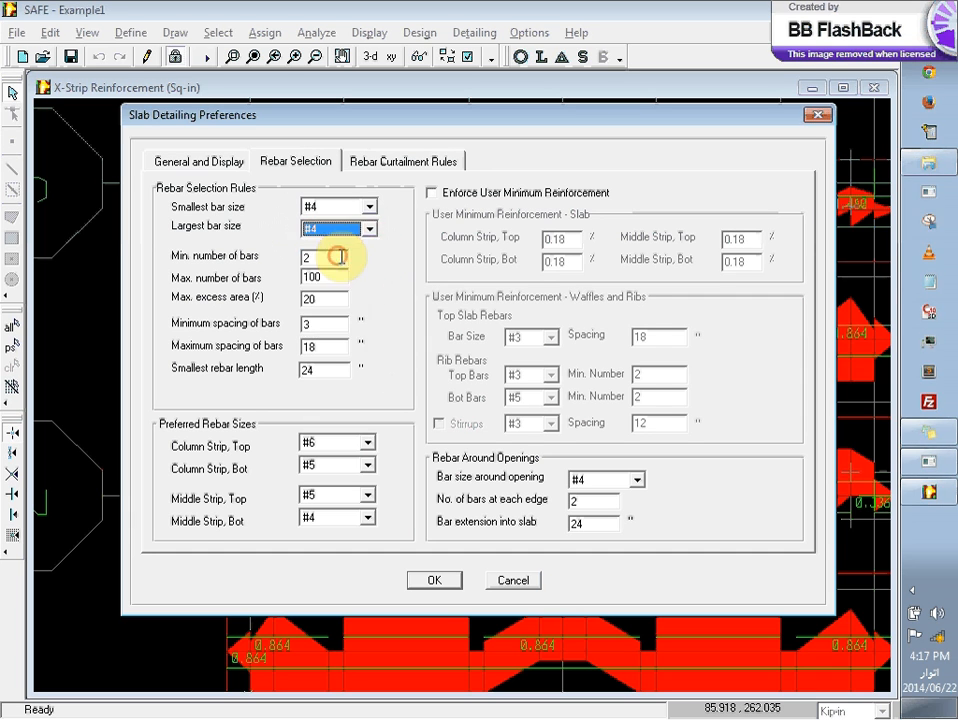
Step: Set the preferred rebar sizes for column strip top, column strip bottom and middle strip top to #4, and accept the detailing preferences
left_click(354, 444)
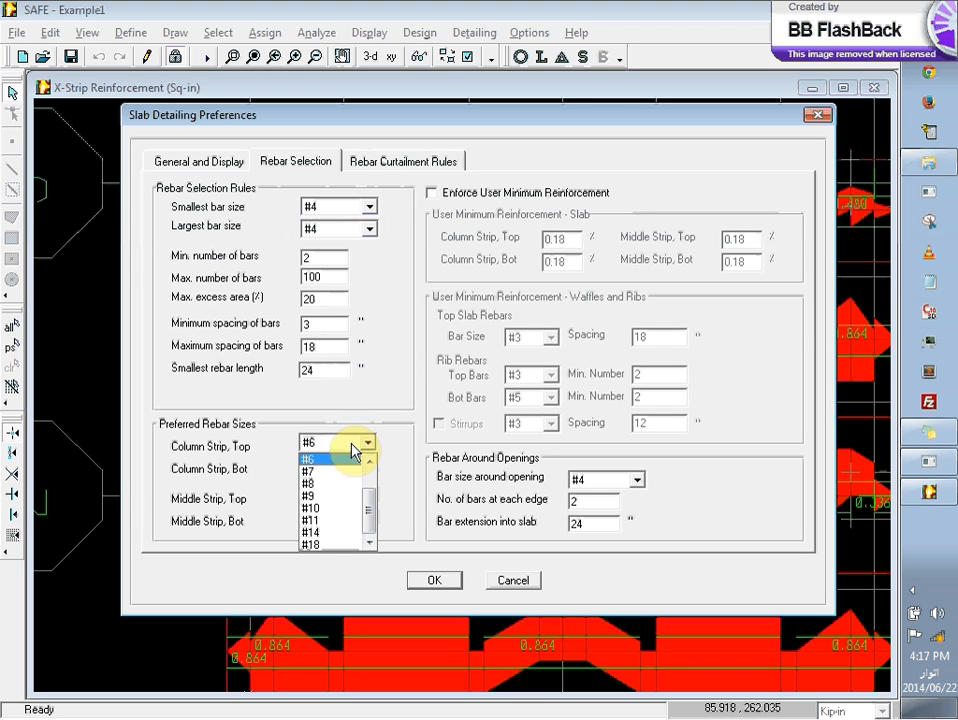
left_click_drag(372, 507, 368, 485)
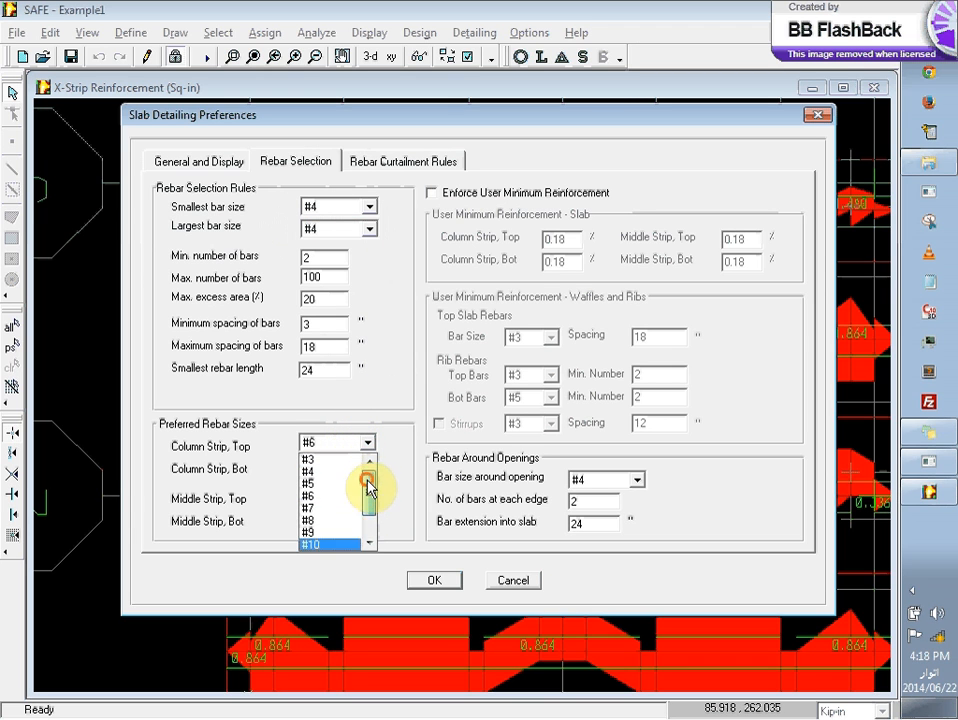
left_click(330, 471)
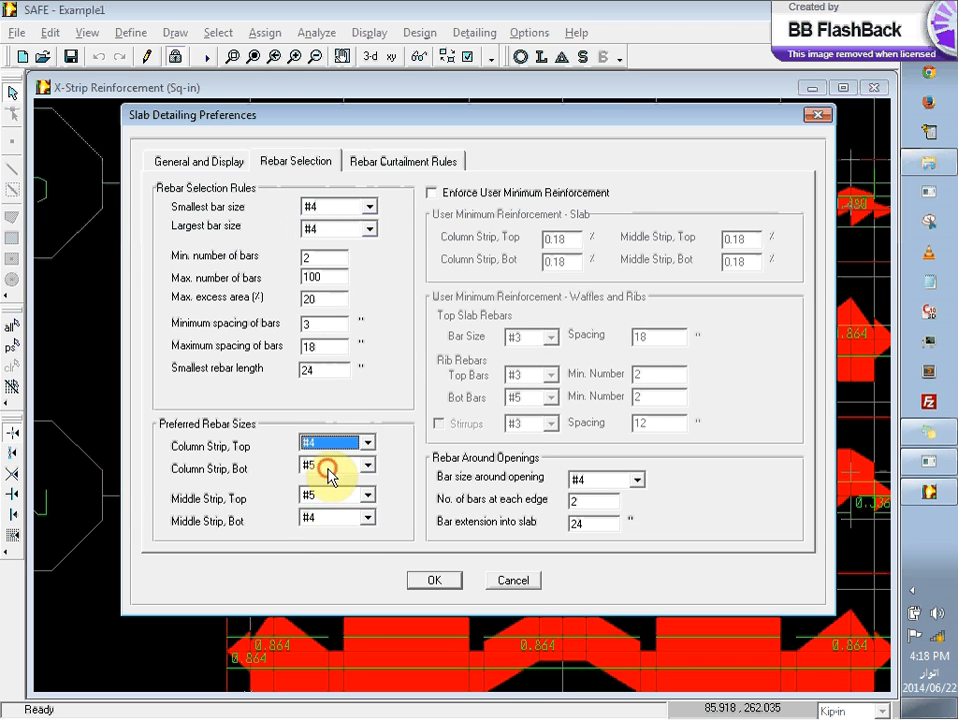
left_click(330, 468)
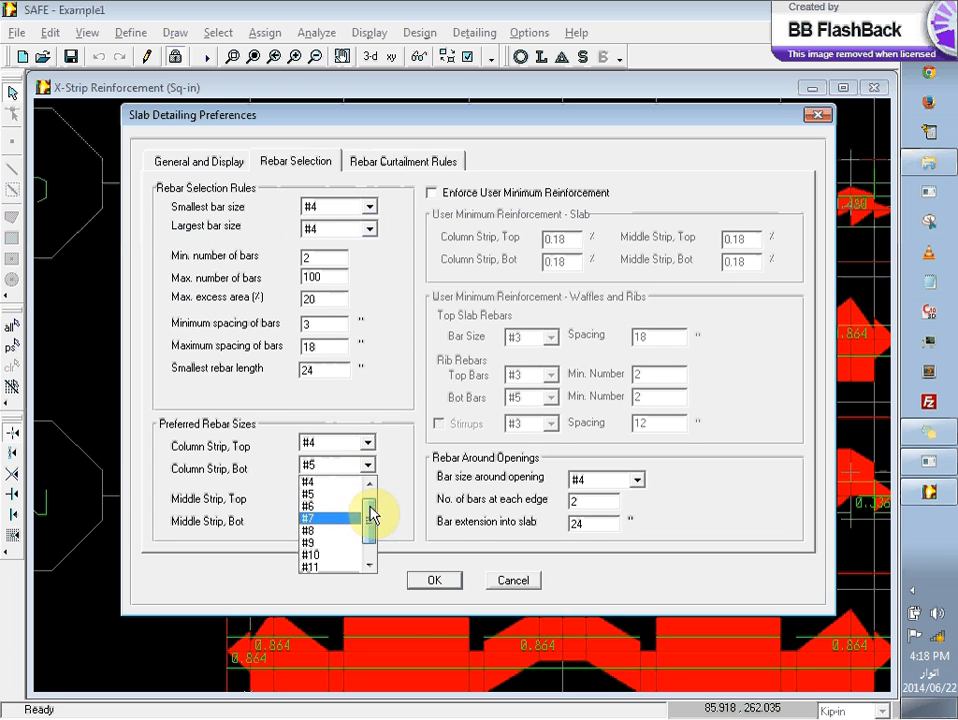
left_click(335, 482)
left_click(352, 496)
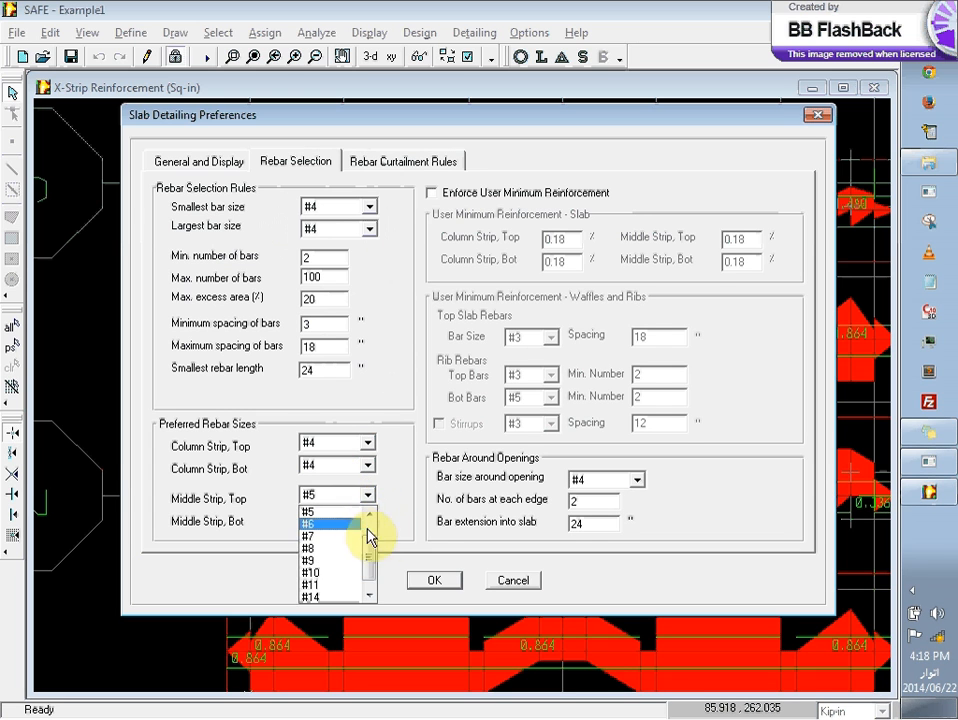
scroll(368, 537, "up", 1)
left_click(349, 523)
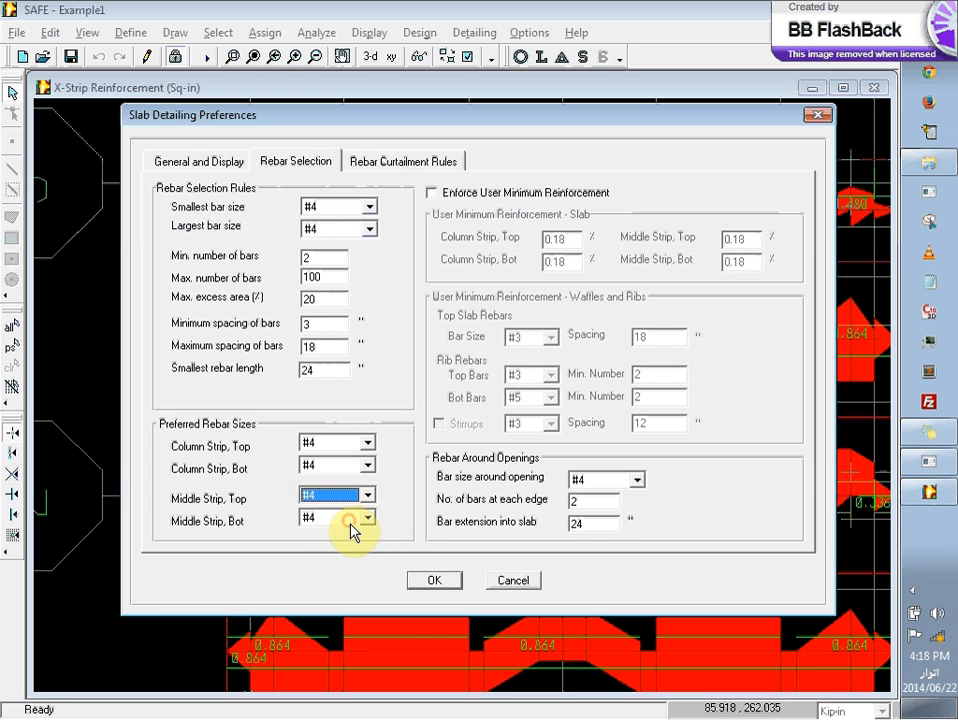
left_click(441, 579)
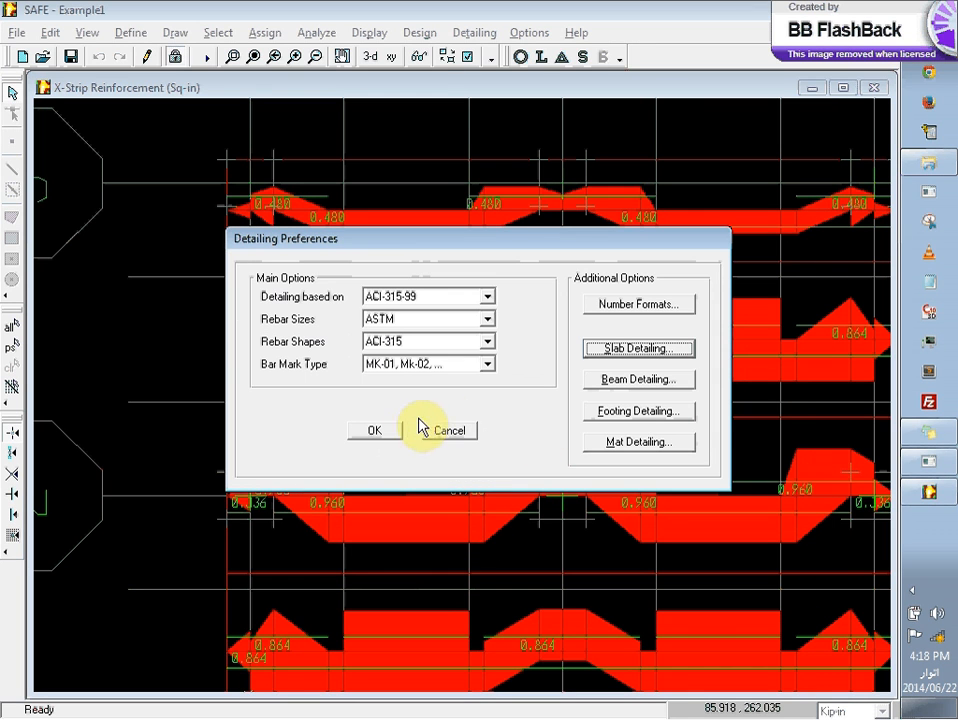
left_click(384, 431)
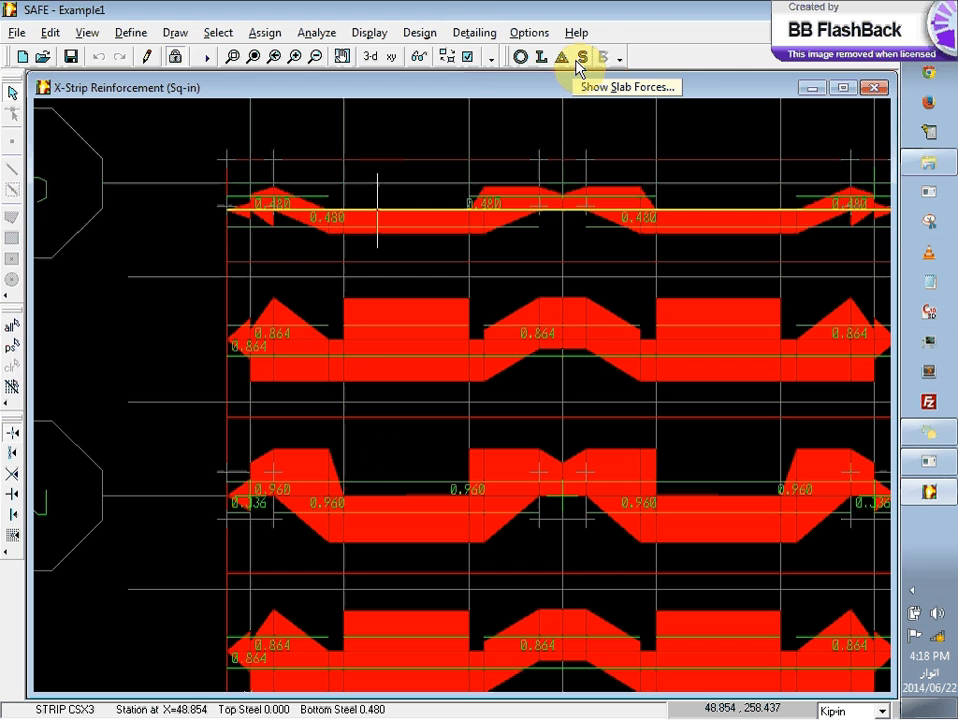
Step: Start the detailer for the designed slab and open the Section A drawing followed by the slab reinforcement plan
left_click(488, 33)
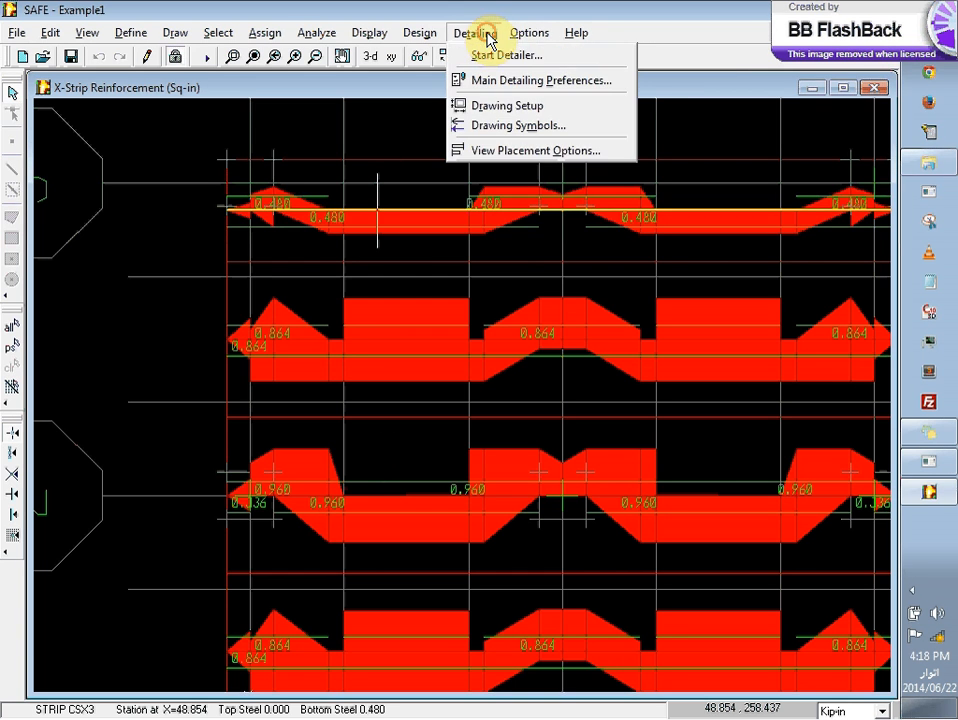
left_click(493, 56)
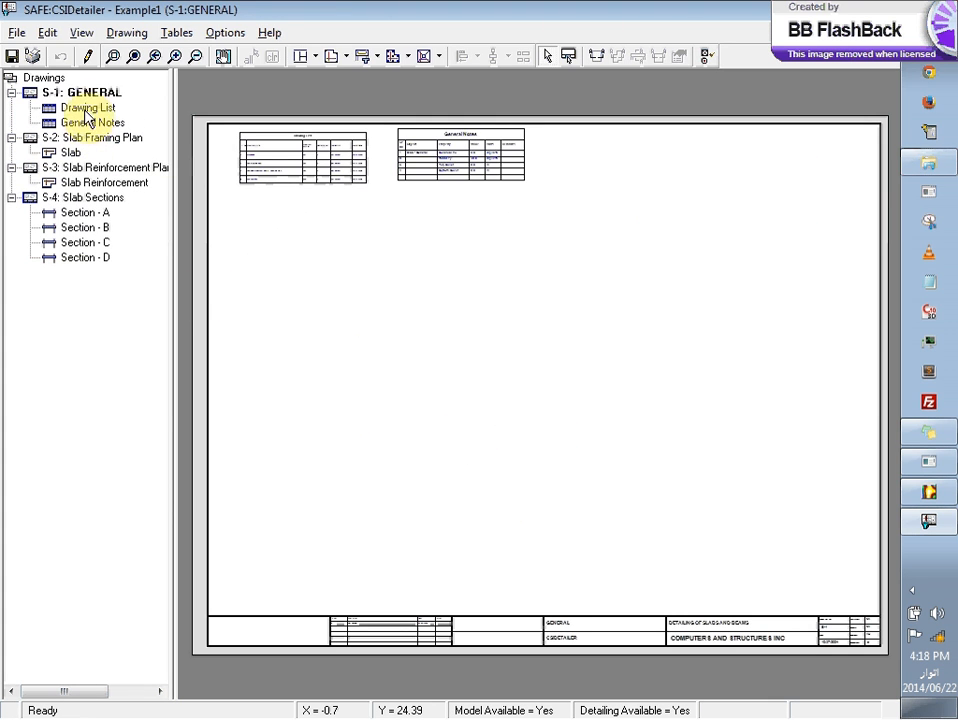
left_click(80, 214)
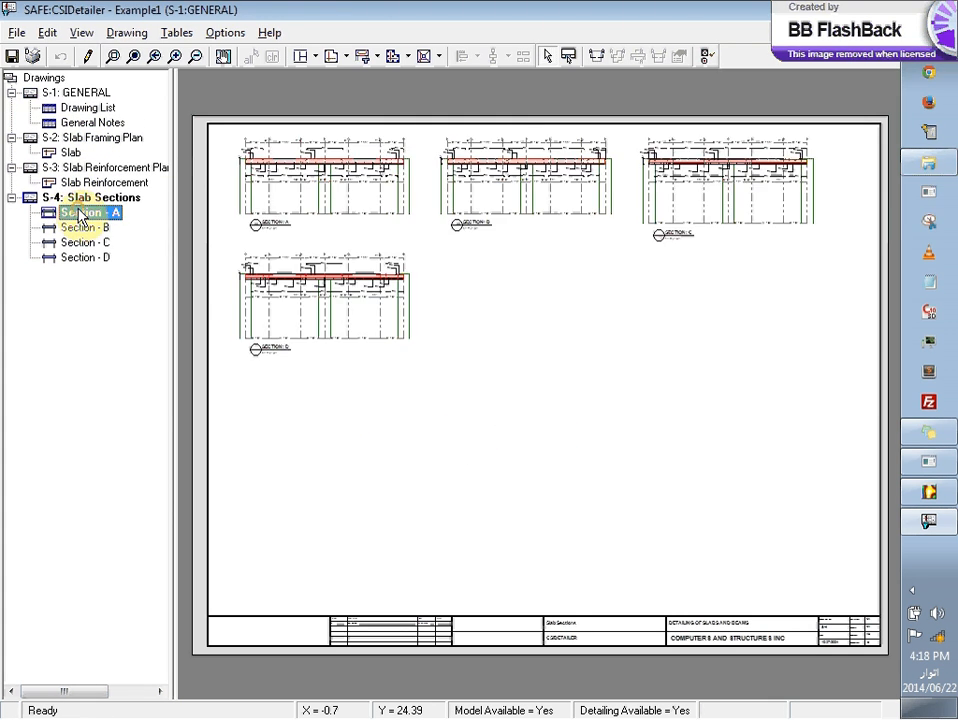
left_click(96, 183)
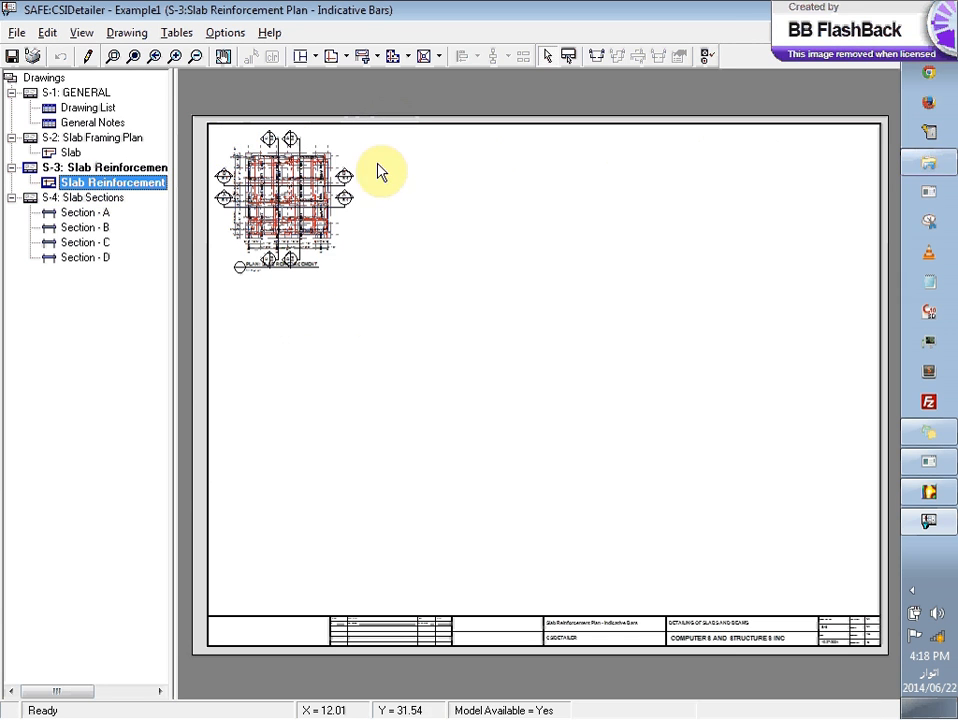
Step: Move the slab reinforcement plan toward the middle of its sheet and examine the bar marks around its upper-left corner column
left_click(336, 199)
left_click(310, 235)
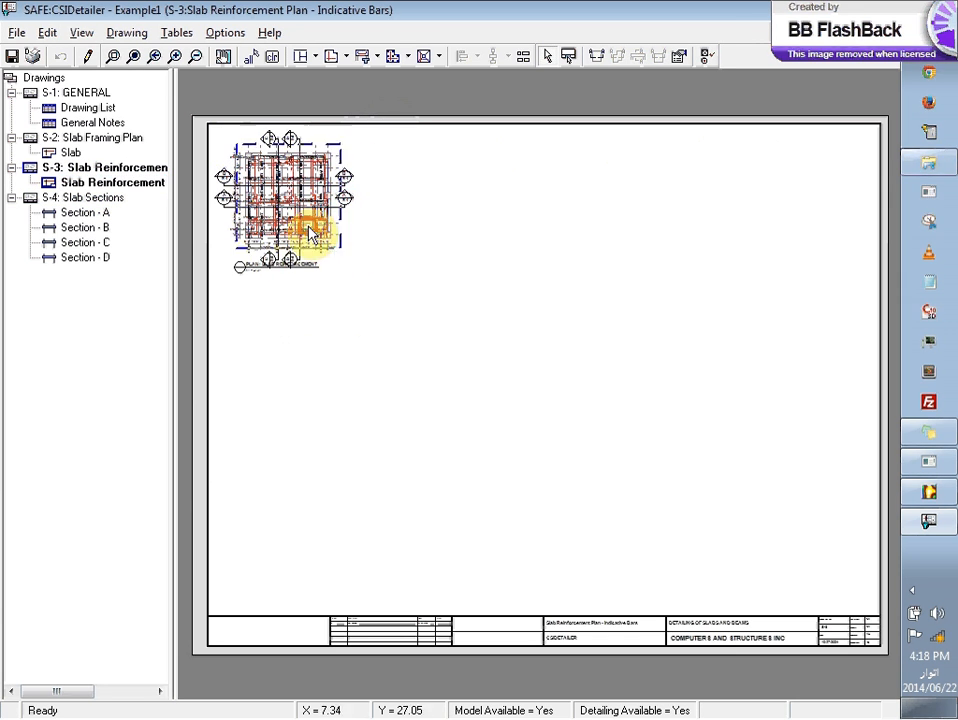
left_click_drag(310, 235, 397, 268)
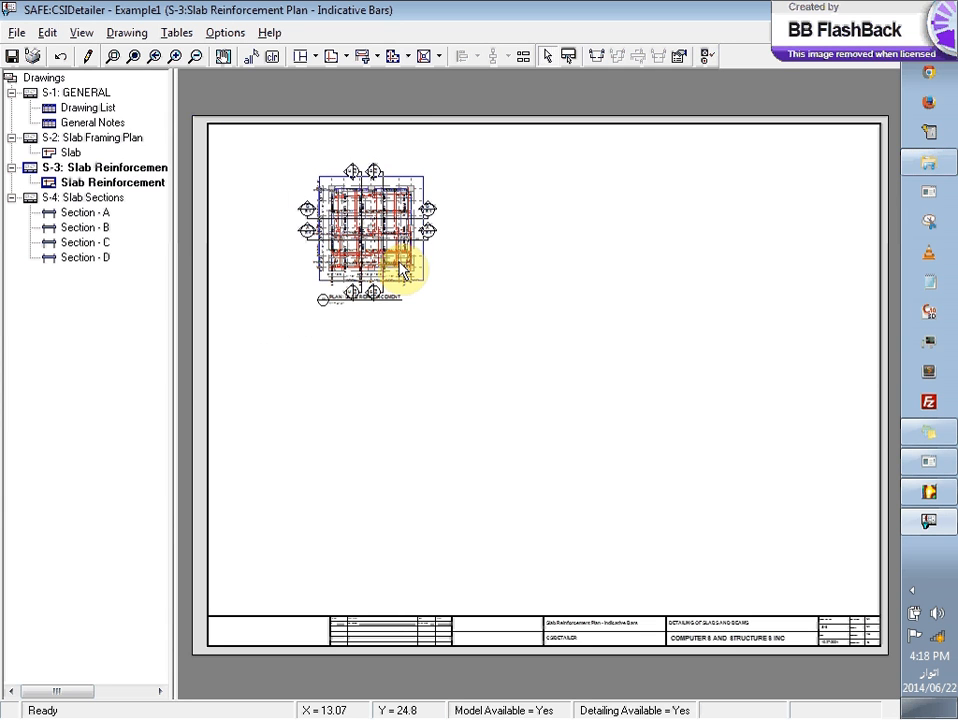
left_click(175, 58)
left_click(175, 58)
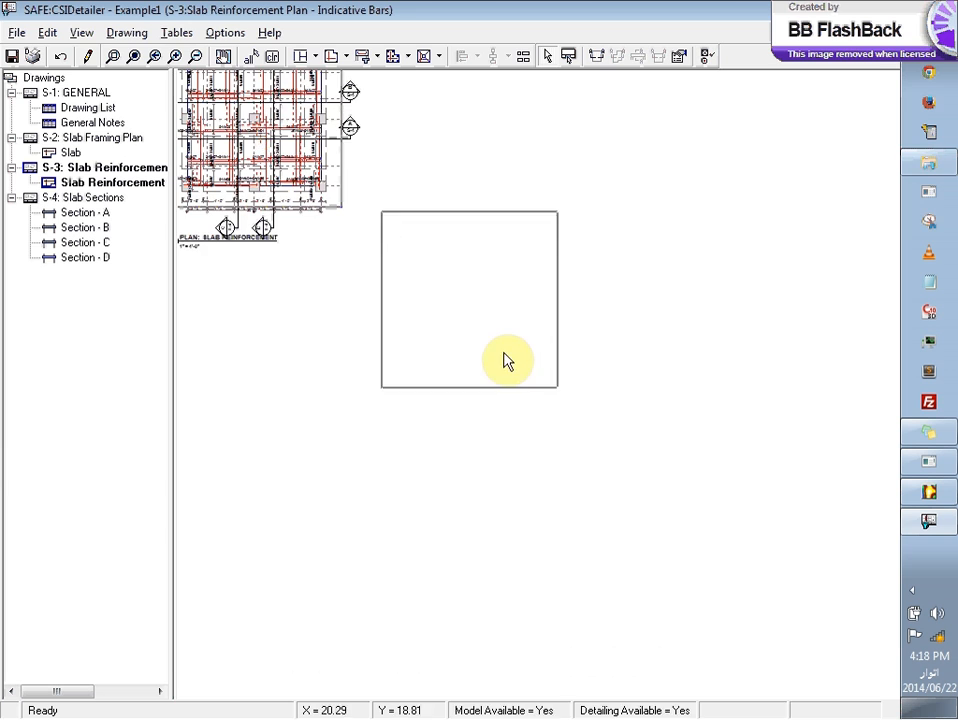
left_click_drag(505, 362, 535, 401)
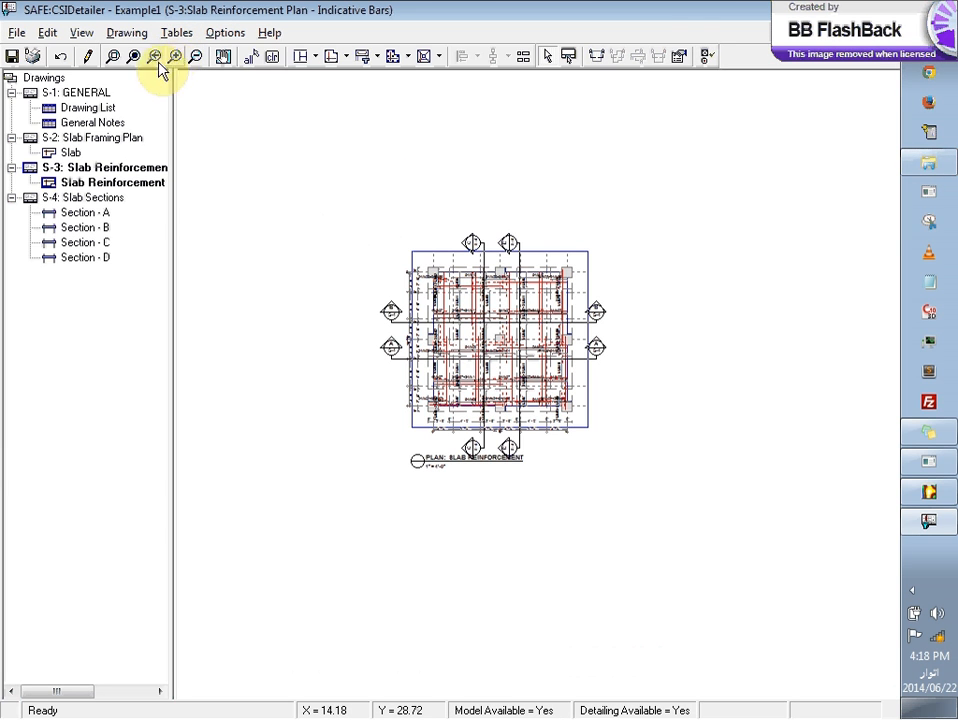
left_click(112, 57)
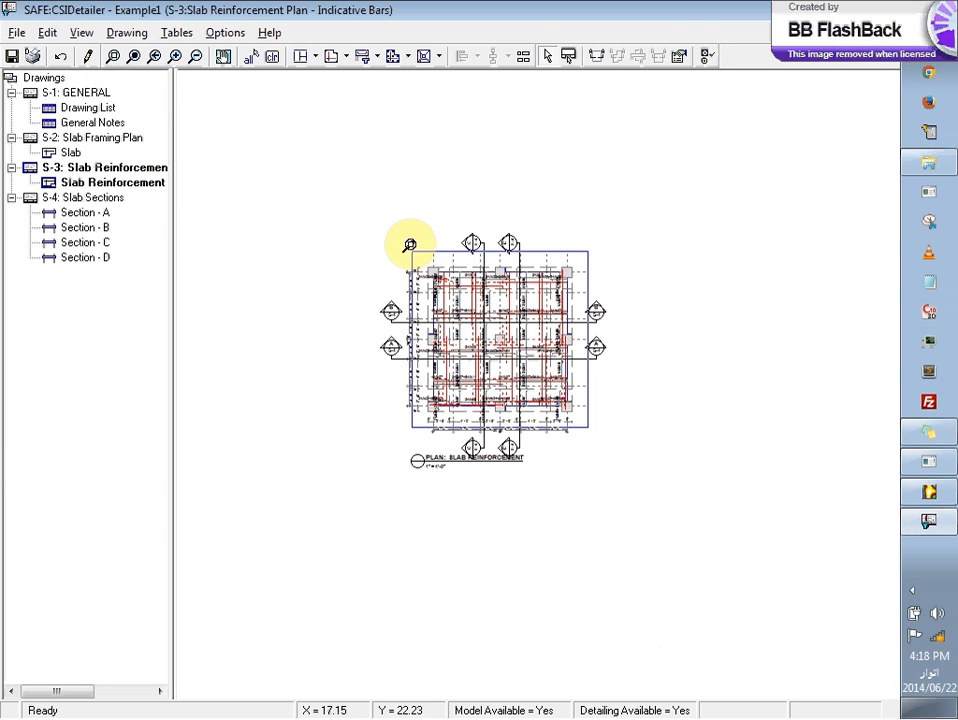
left_click_drag(413, 247, 485, 334)
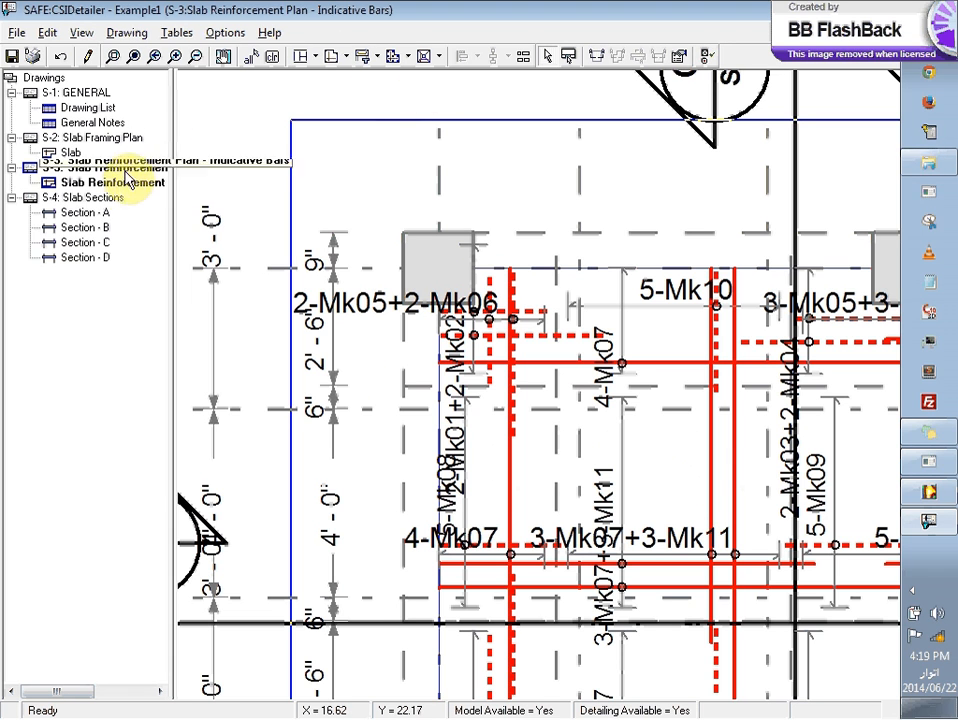
Step: Add an indicative slab reinforcement plan showing top and bottom bars, place it away from the first plan, and close the detailer
left_click(403, 58)
left_click(337, 58)
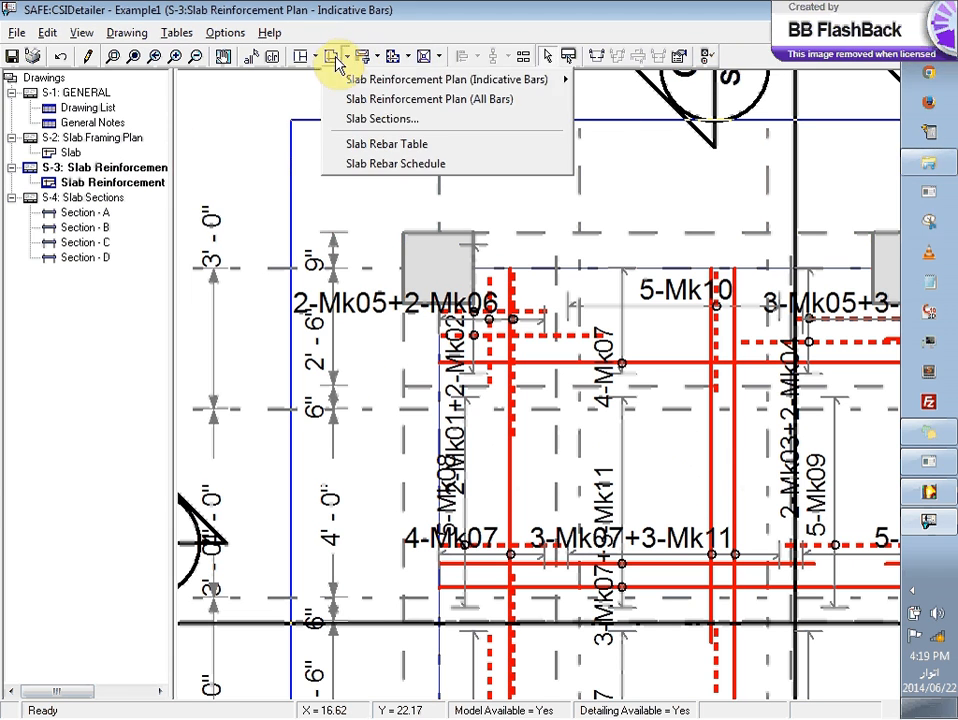
mouse_move(338, 78)
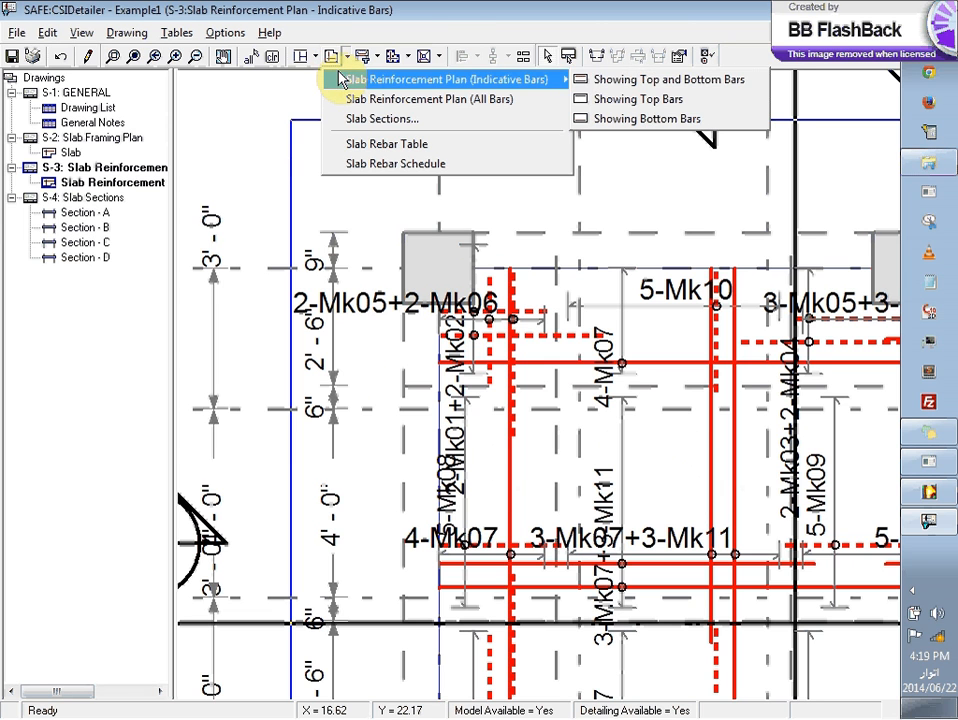
left_click(652, 80)
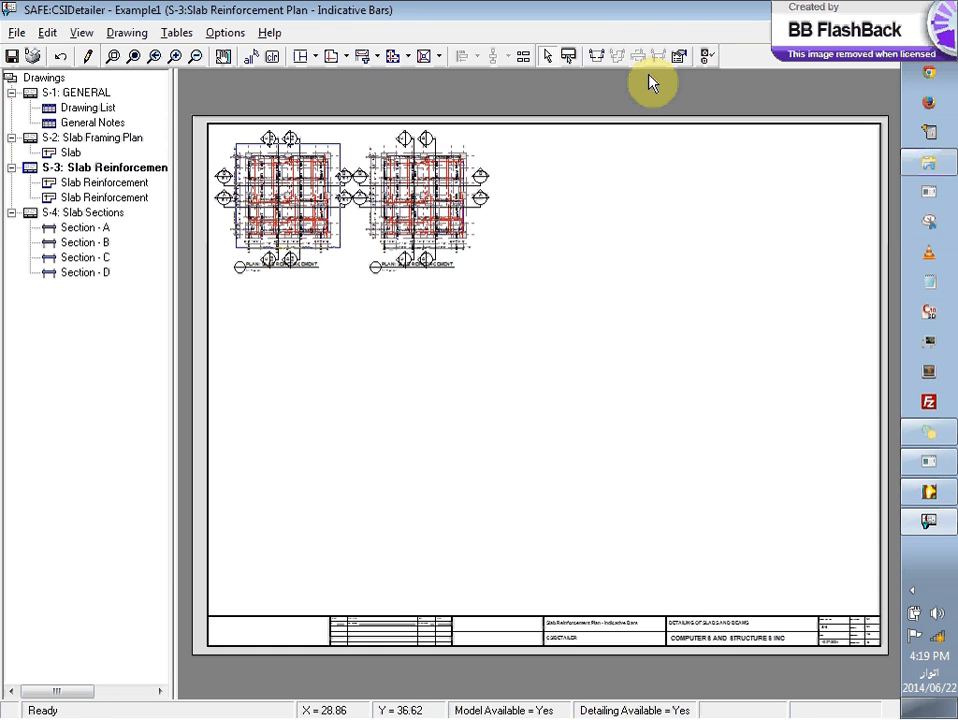
left_click_drag(423, 203, 611, 248)
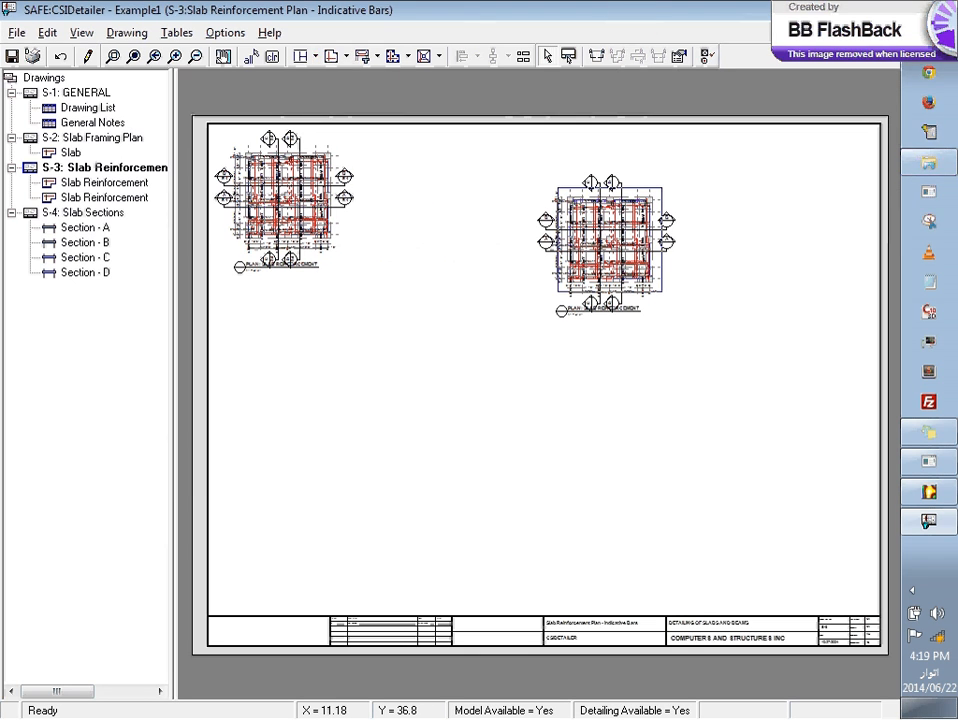
left_click(882, 9)
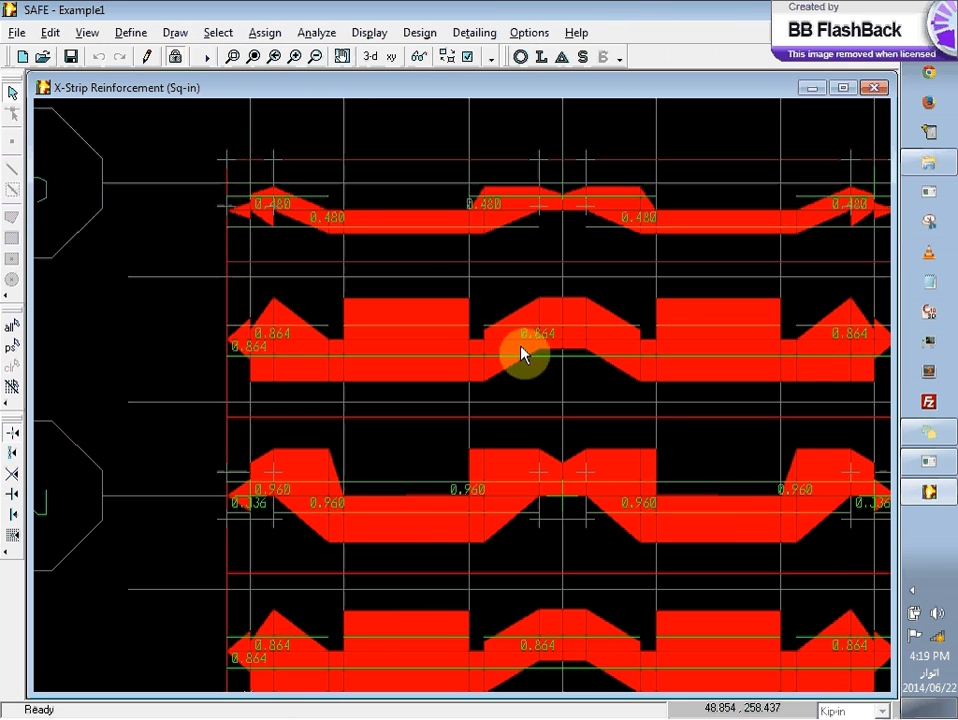
Step: Review the load combinations selected for the slab design and leave the selection as it is
mouse_move(395, 197)
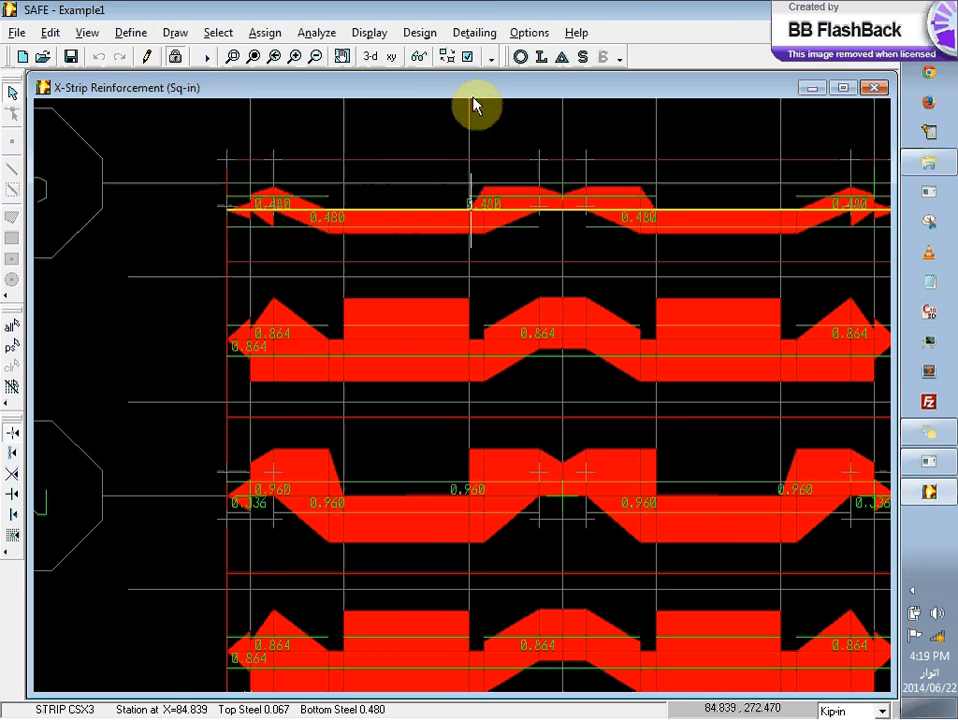
left_click(421, 33)
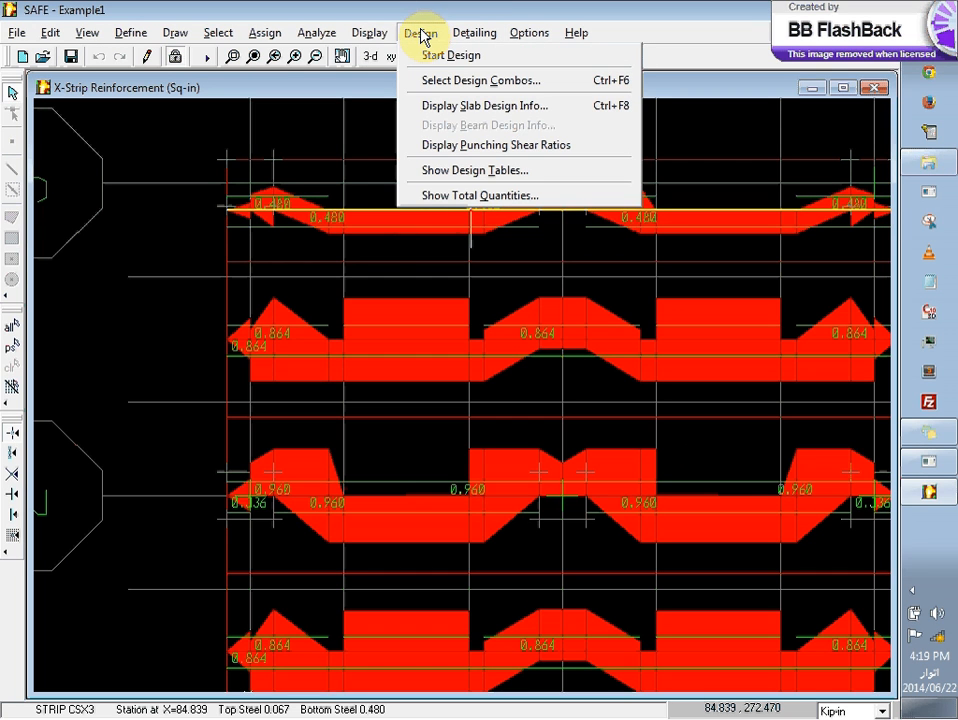
left_click(490, 82)
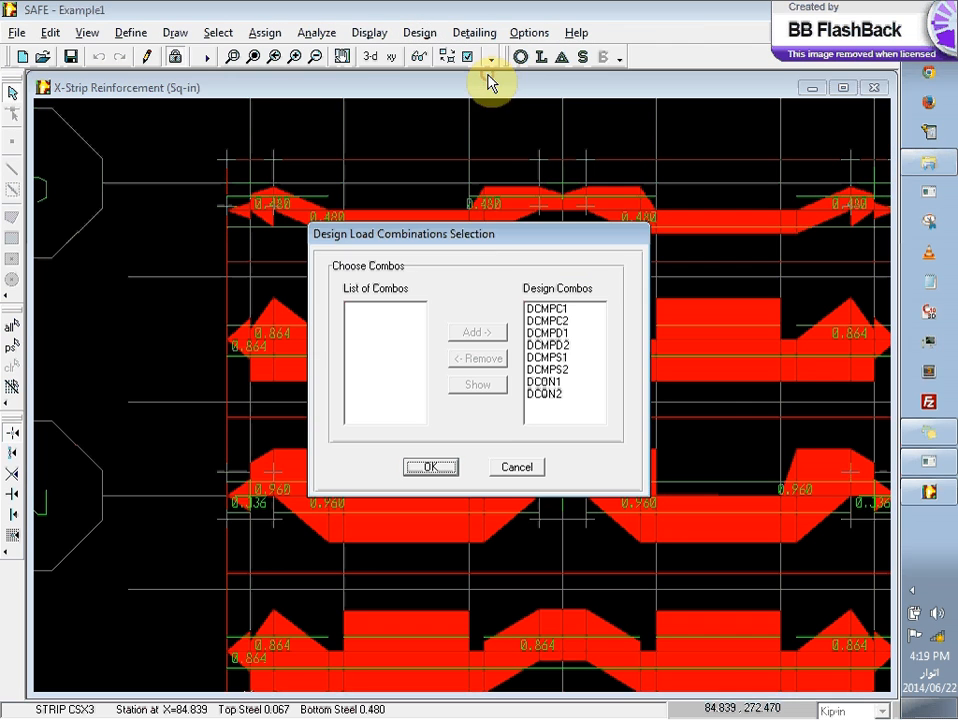
left_click(513, 469)
left_click(528, 32)
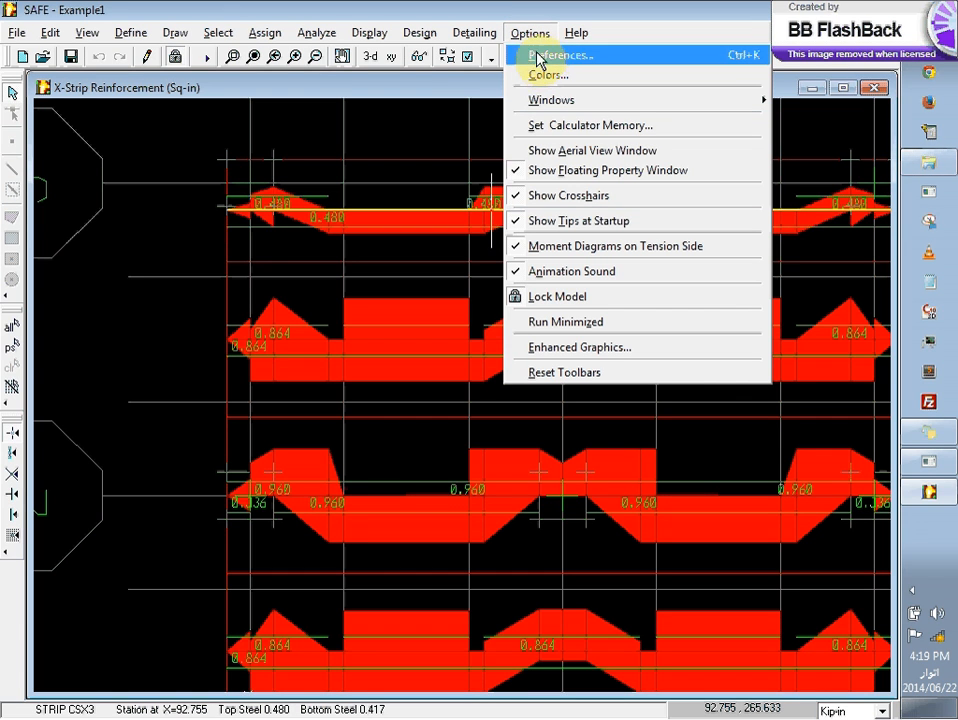
Step: Display the punching shear capacity ratios at the slab's columns
mouse_move(496, 38)
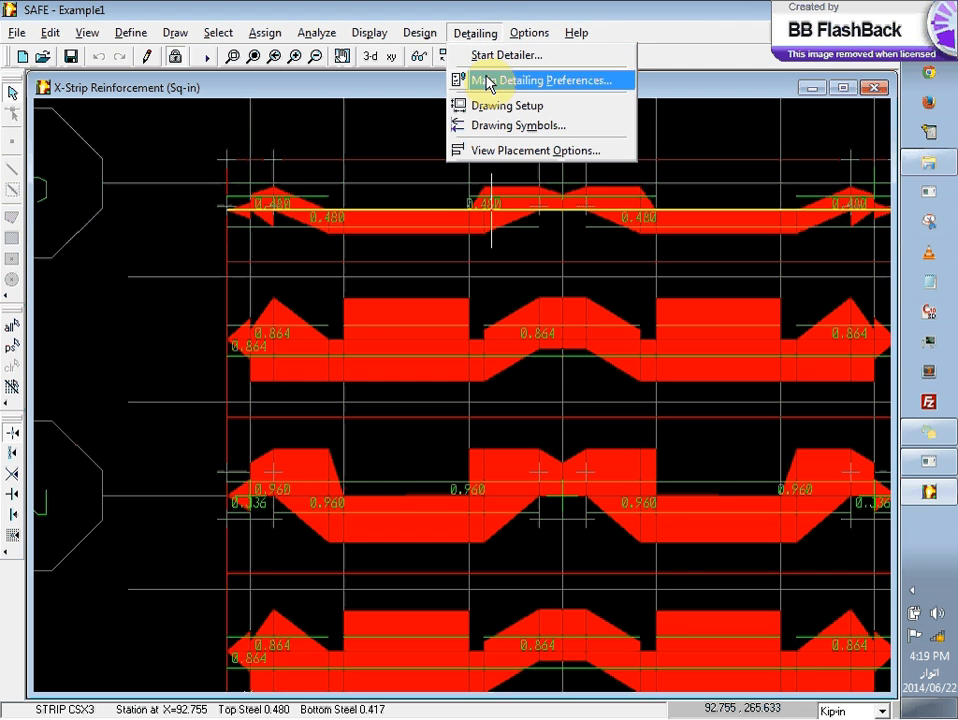
mouse_move(438, 42)
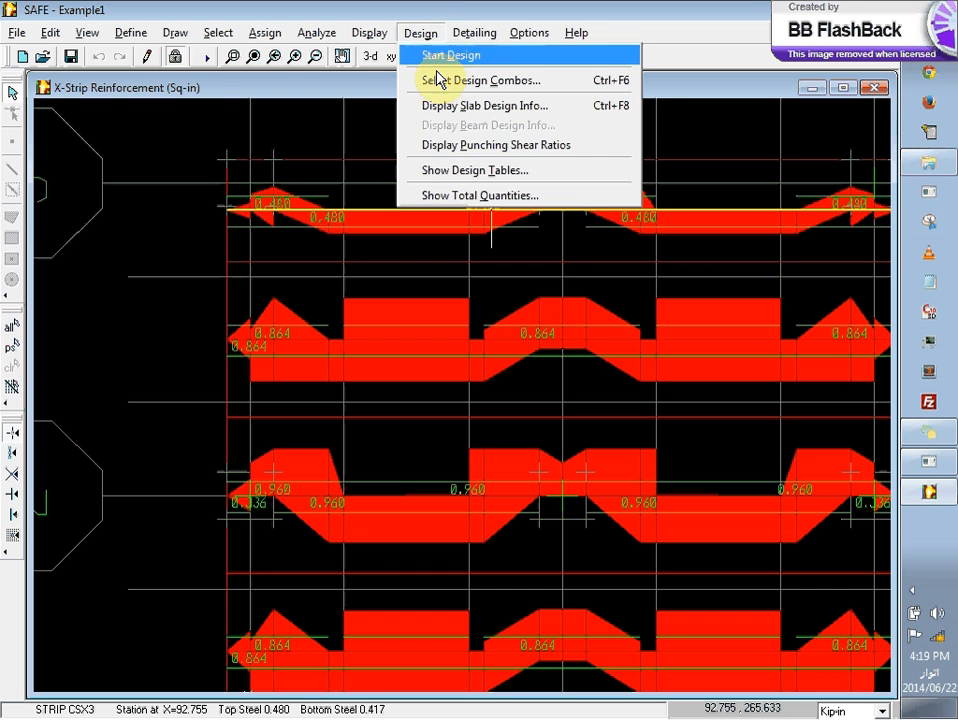
left_click(456, 150)
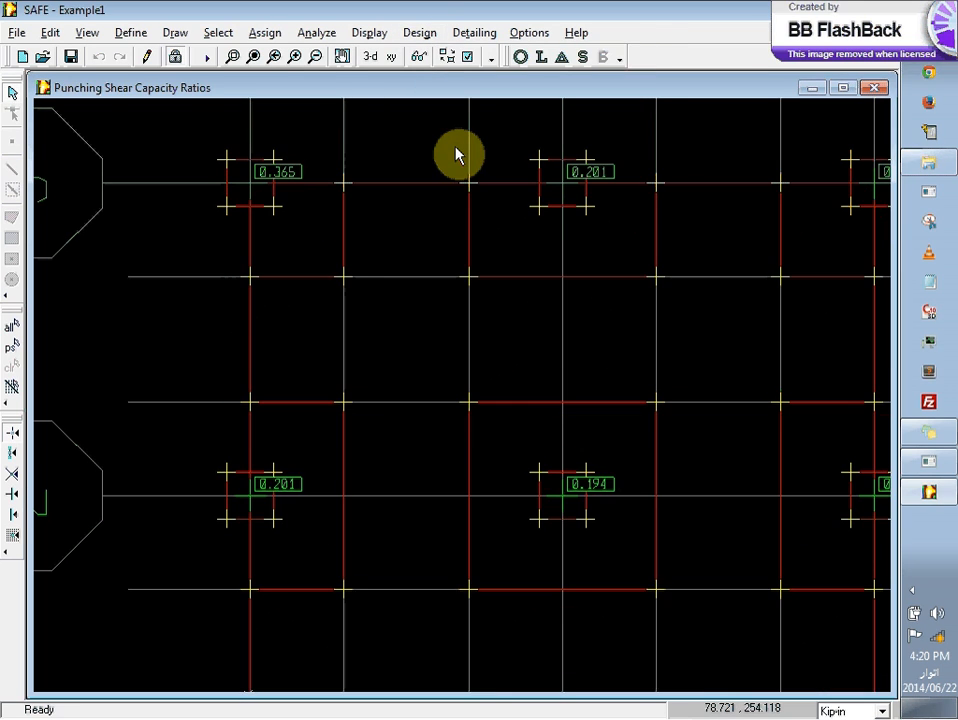
left_click(433, 34)
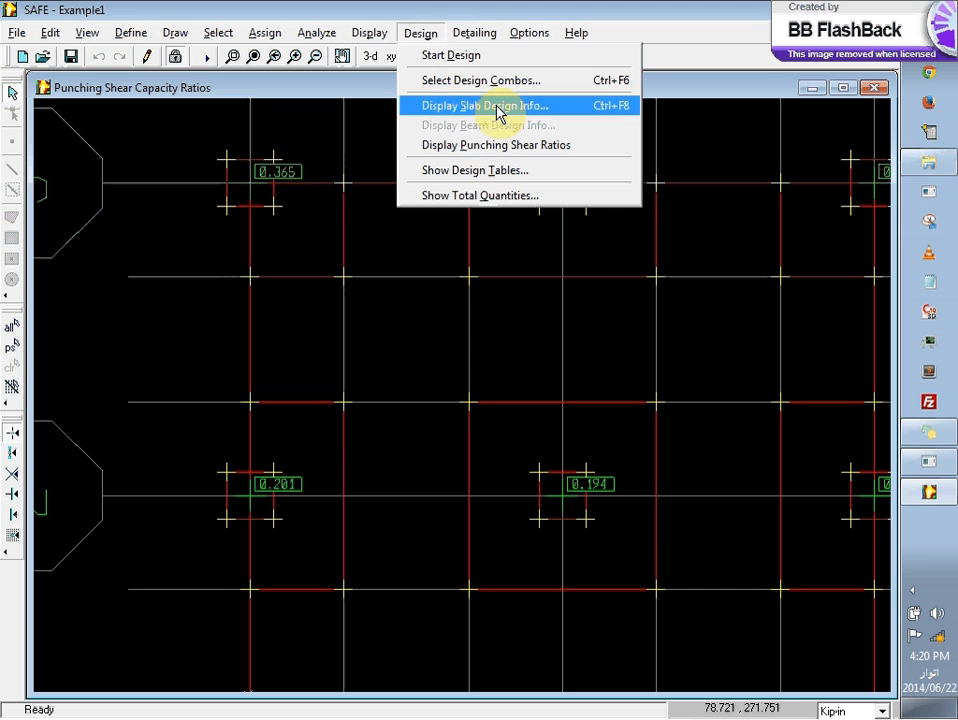
left_click(498, 145)
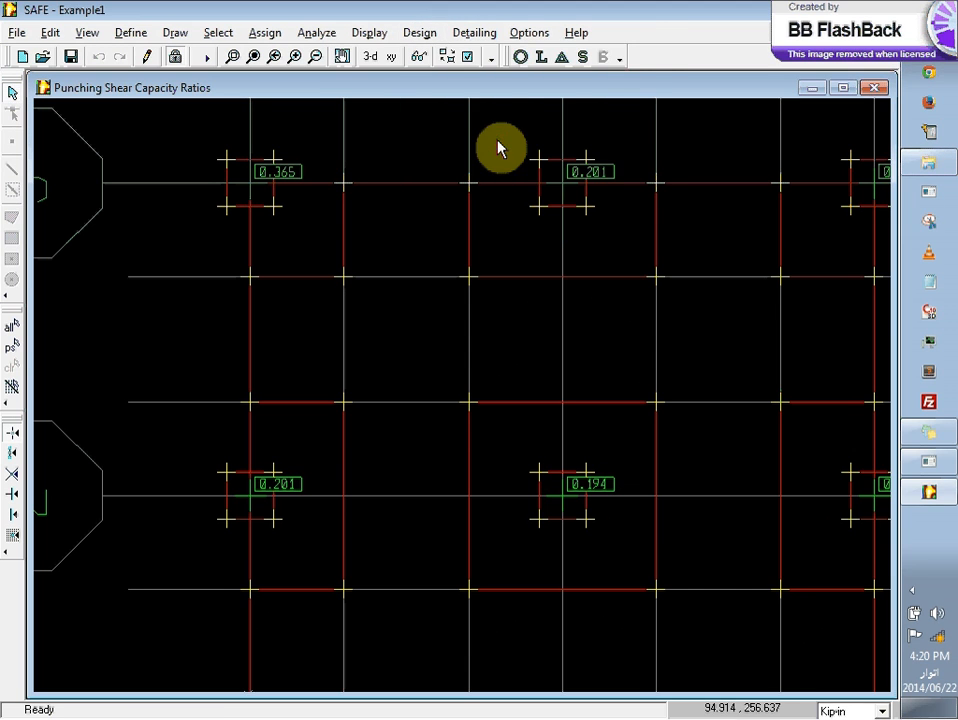
Step: Display the Y-strip moment diagram for the DEAD load case with automatic scaling and filled diagrams
left_click(369, 33)
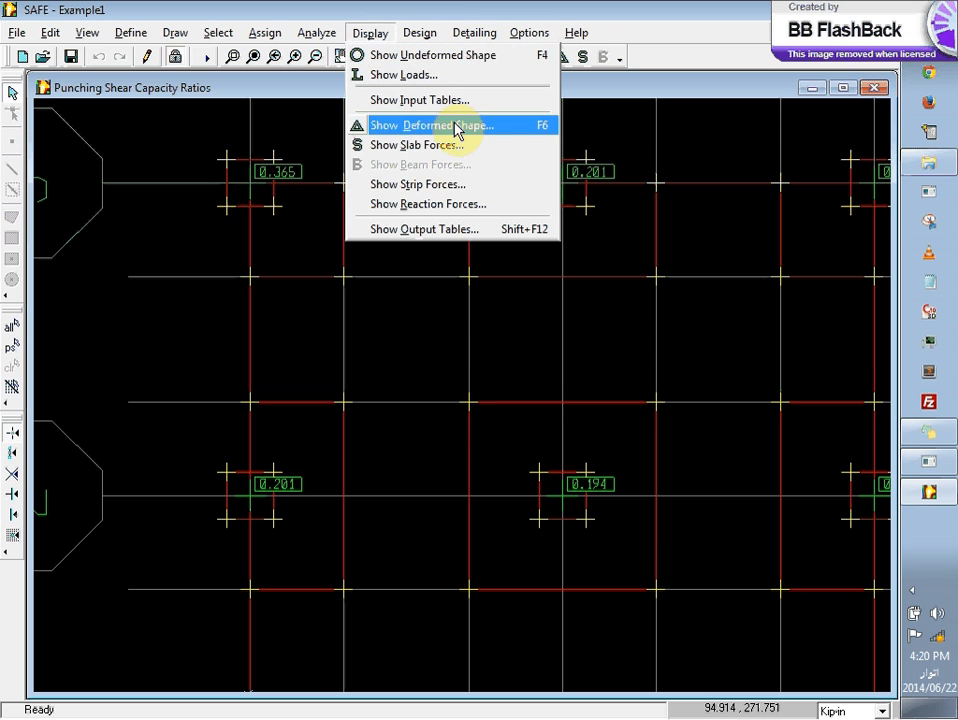
left_click(459, 185)
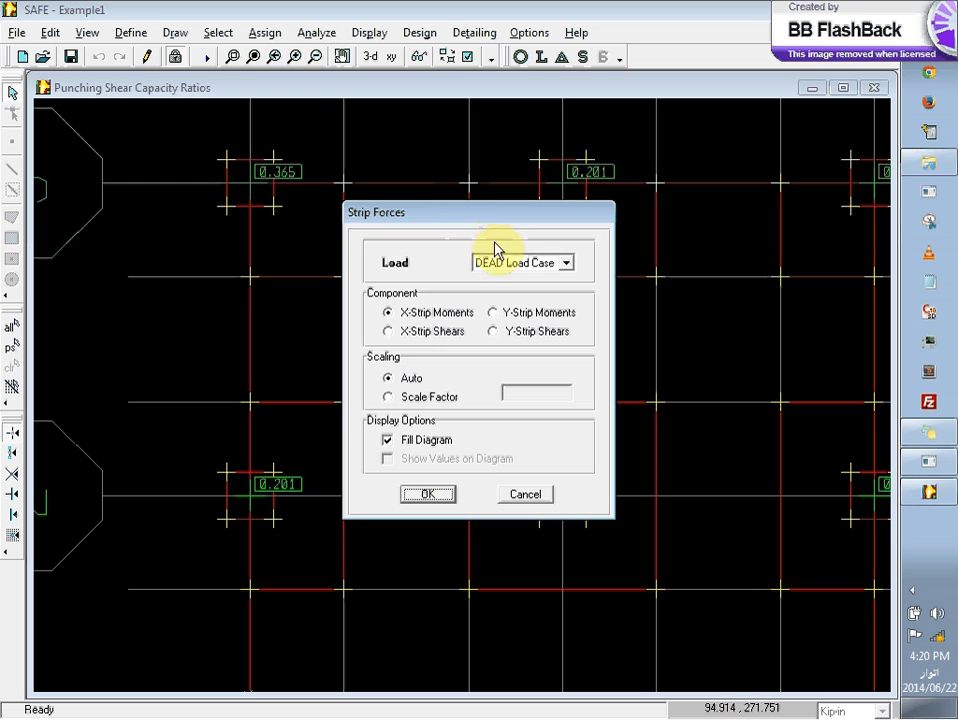
left_click(504, 316)
left_click(428, 493)
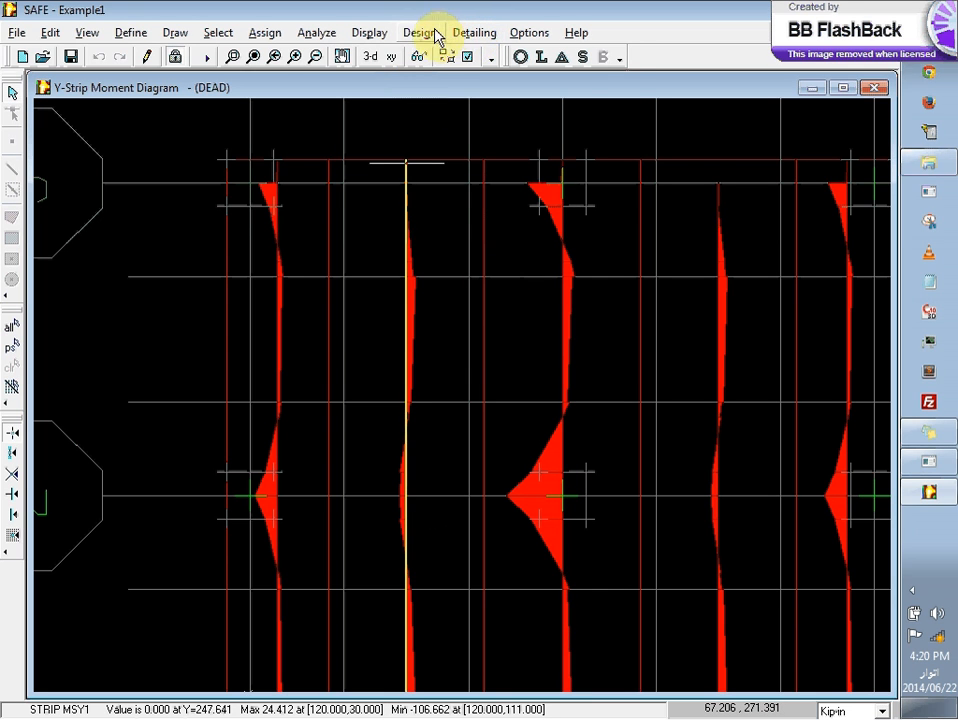
Step: Run the slab design to view the Y-strip reinforcement, and check the object display options without changing them
left_click(434, 34)
left_click(440, 57)
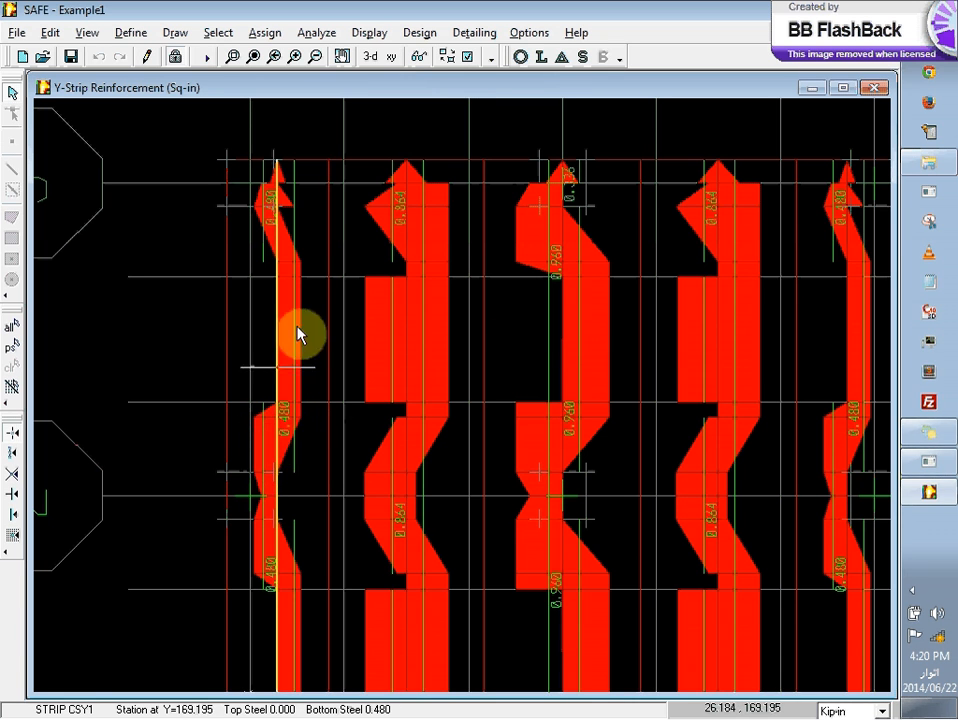
left_click(463, 55)
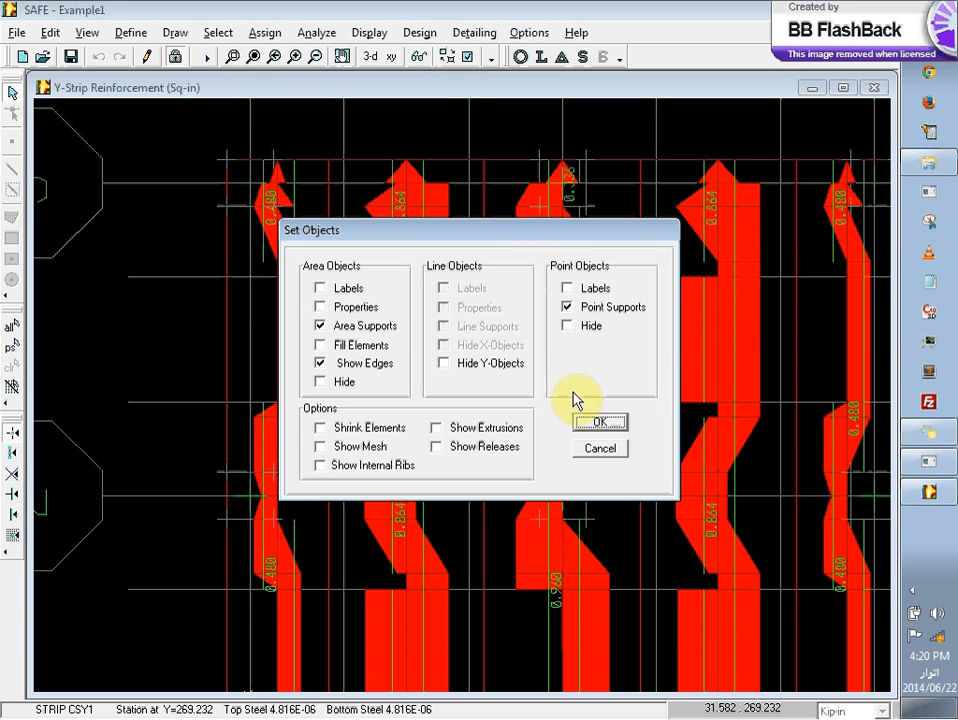
left_click(603, 450)
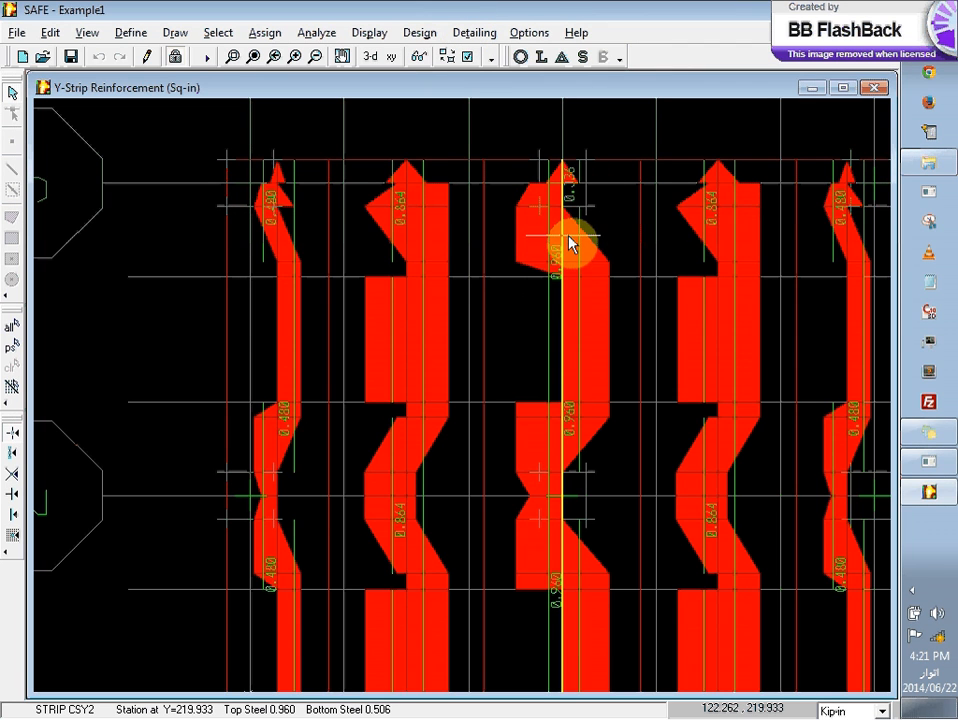
left_click(432, 37)
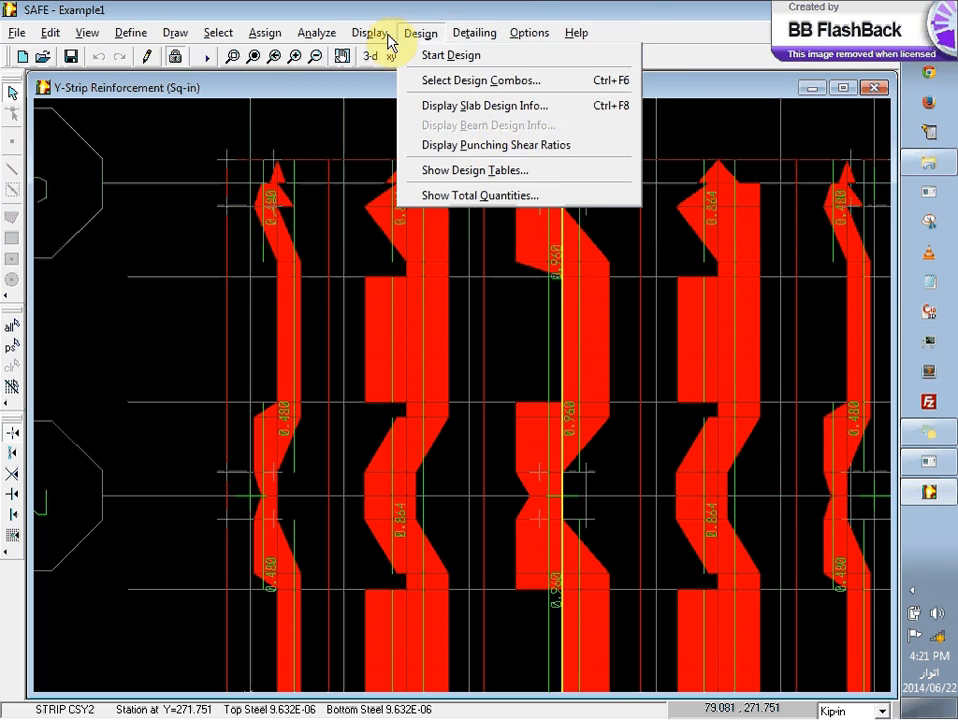
mouse_move(370, 40)
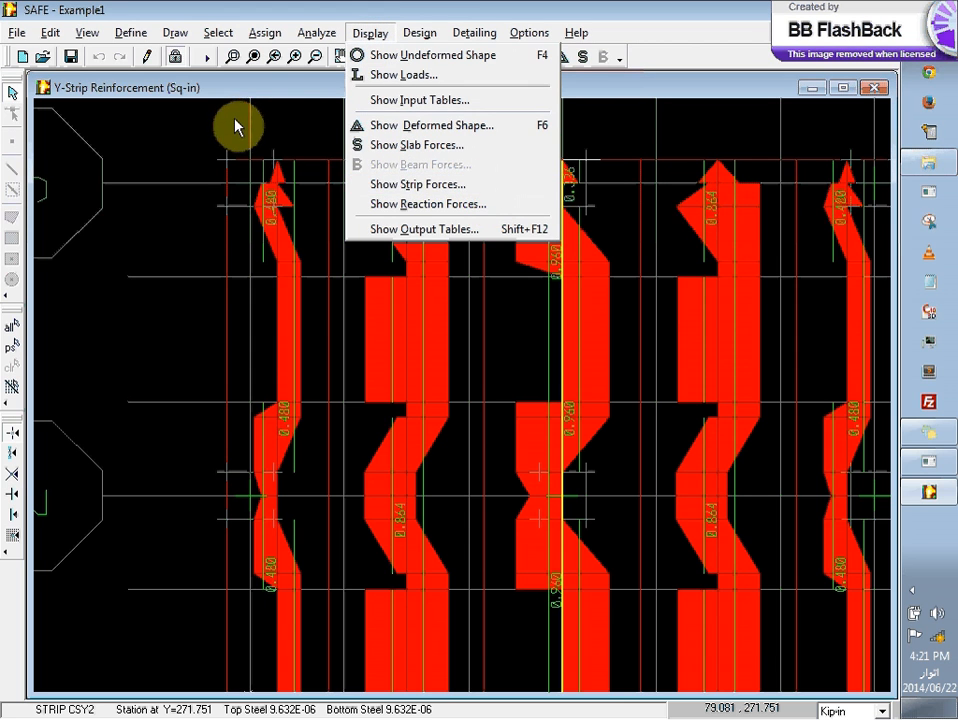
left_click(912, 591)
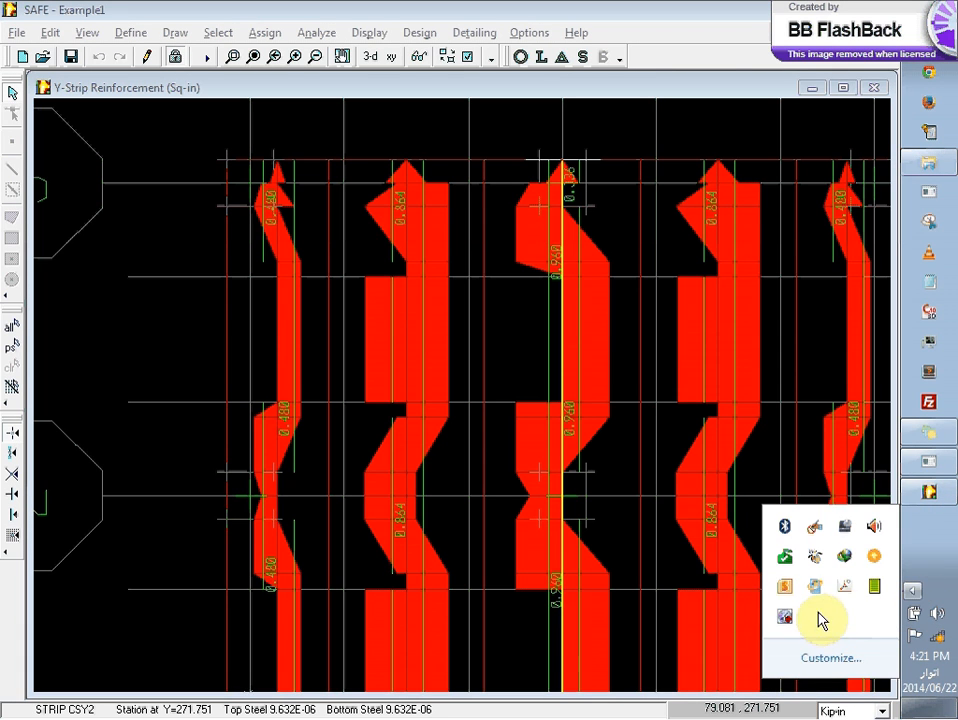